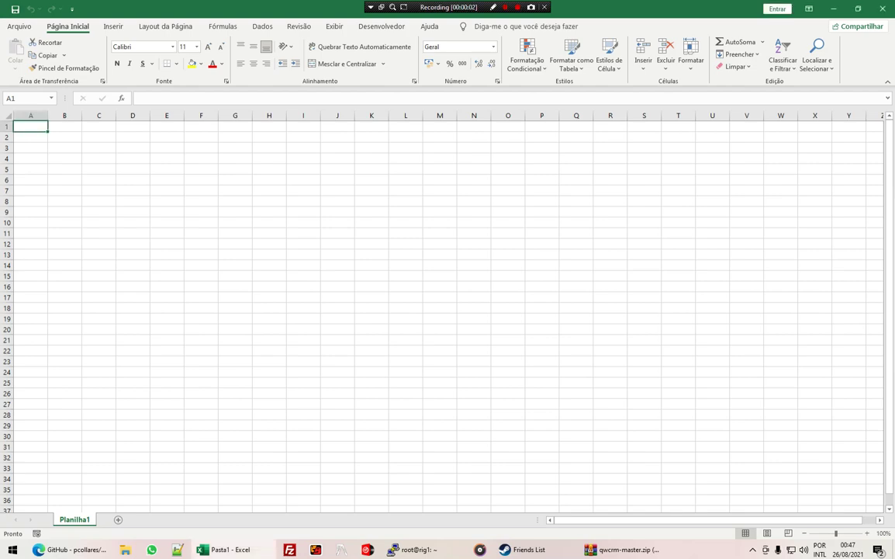
# Step: Enter the header row Data, Descrição, Valor in A3:C3
pyautogui.click(30, 148)
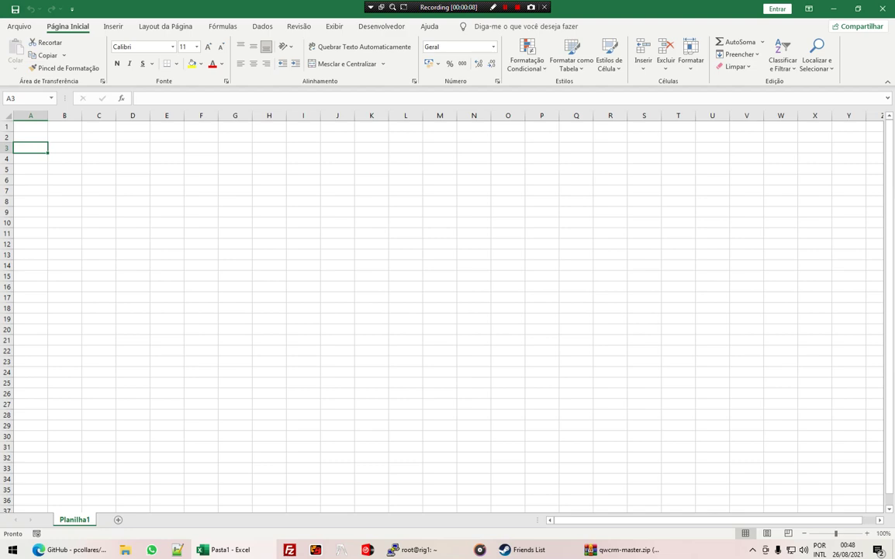
pyautogui.moveTo(456, 9)
pyautogui.mouseDown()
pyautogui.moveTo(666, 11)
pyautogui.moveTo(608, 10)
pyautogui.mouseUp()
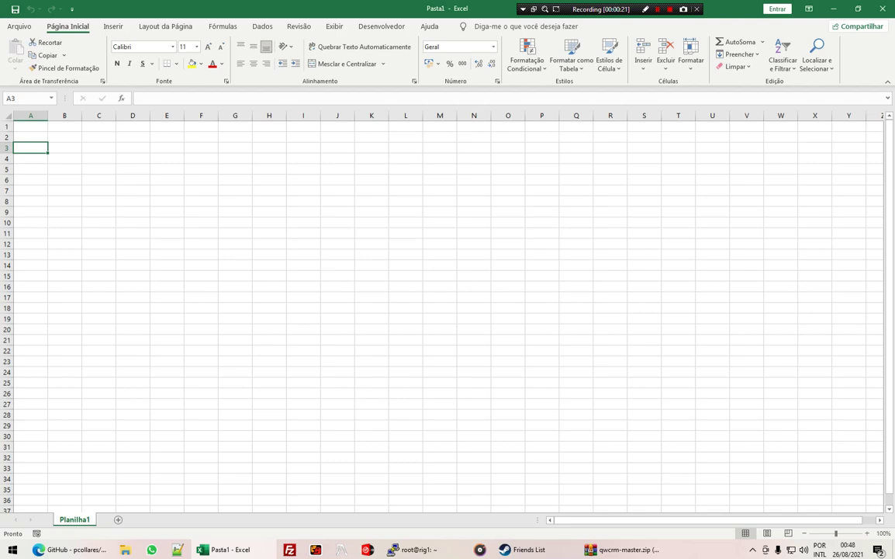
pyautogui.click(99, 158)
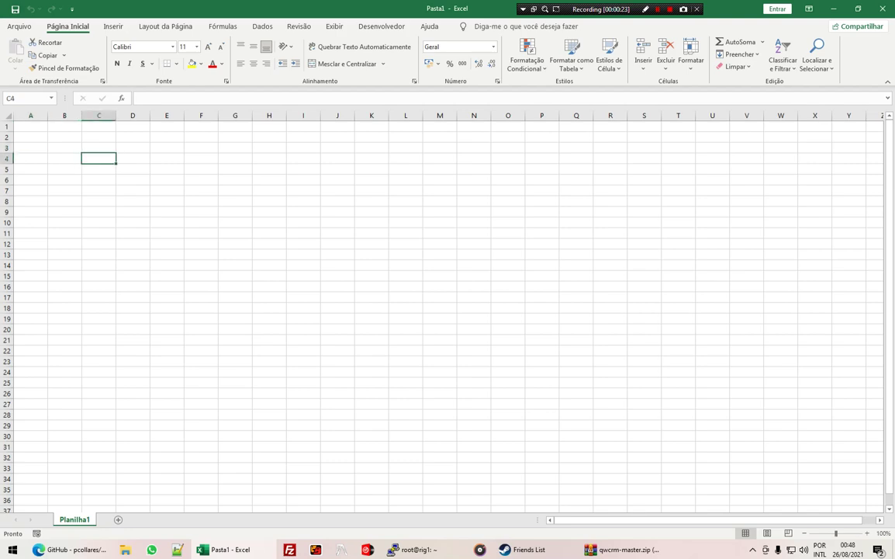
pyautogui.click(31, 147)
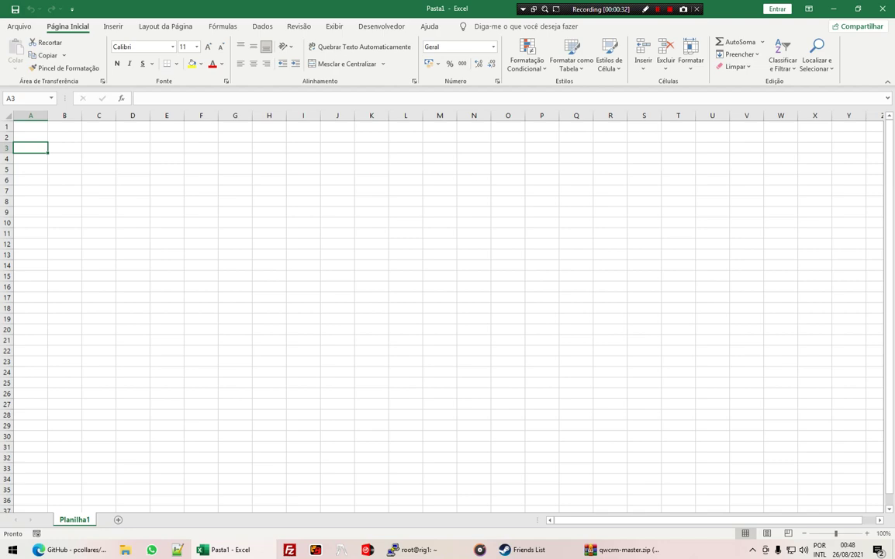
pyautogui.hotkey('ctrl', ';')
pyautogui.press('Tab')
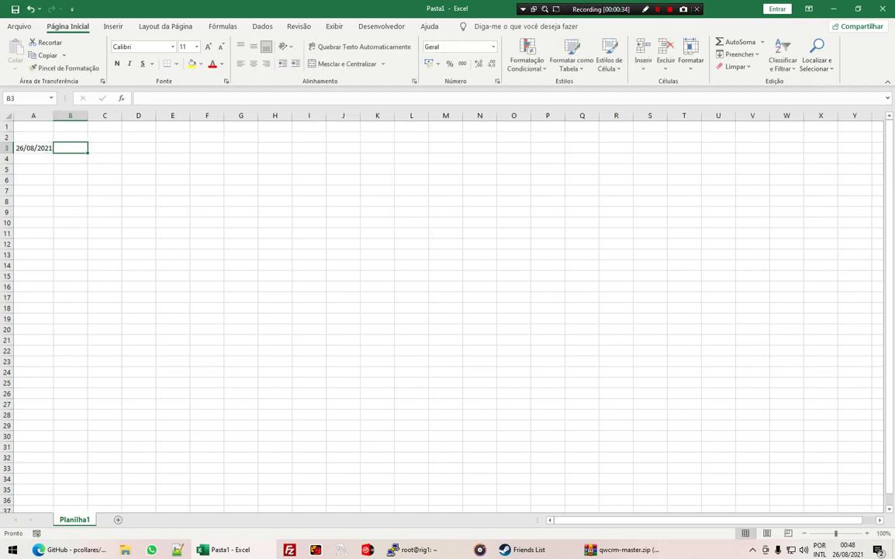
pyautogui.press('Left')
pyautogui.write('Dat')
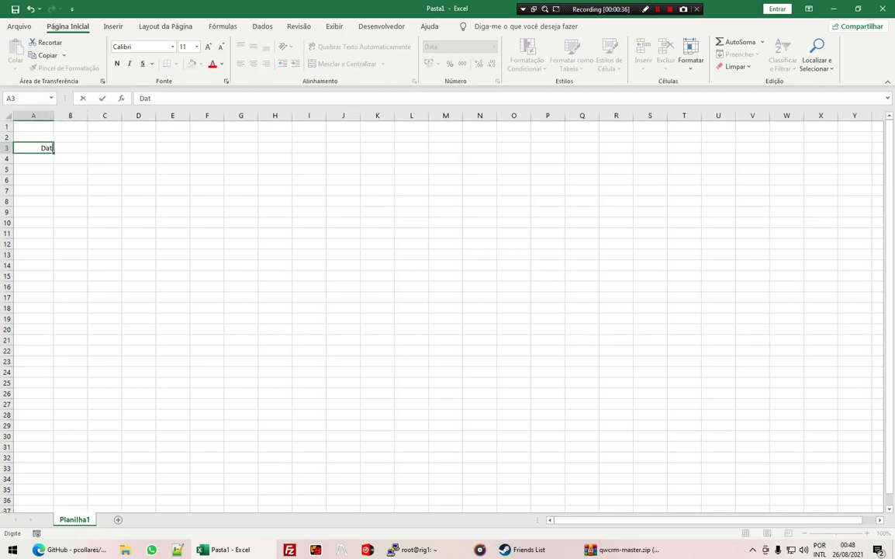
pyautogui.write('a')
pyautogui.press('Tab')
pyautogui.write('Descr')
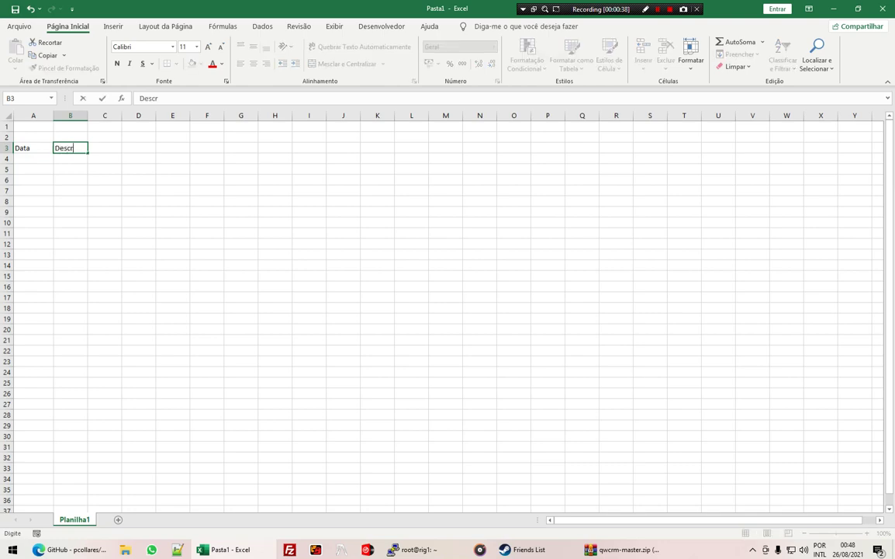
pyautogui.write('ição')
pyautogui.press('Tab')
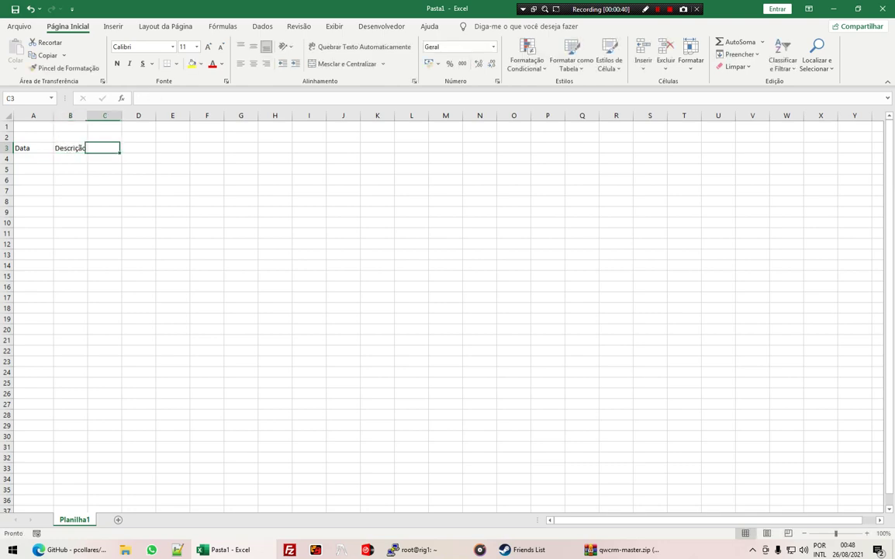
pyautogui.write('Valor')
pyautogui.press('Return')
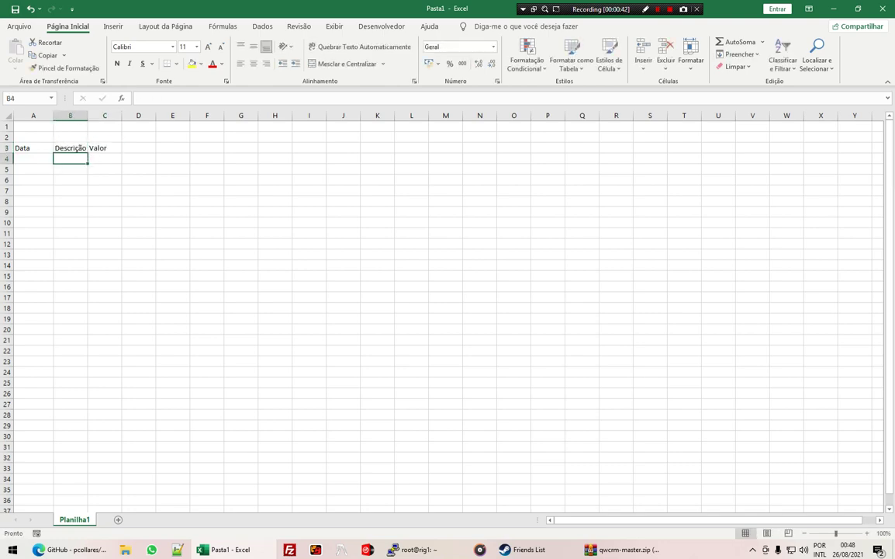
# Step: Widen columns B and C to fit descriptions and amounts
pyautogui.moveTo(87, 115); pyautogui.dragTo(218, 115)
pyautogui.click(179, 159)
pyautogui.click(190, 179)
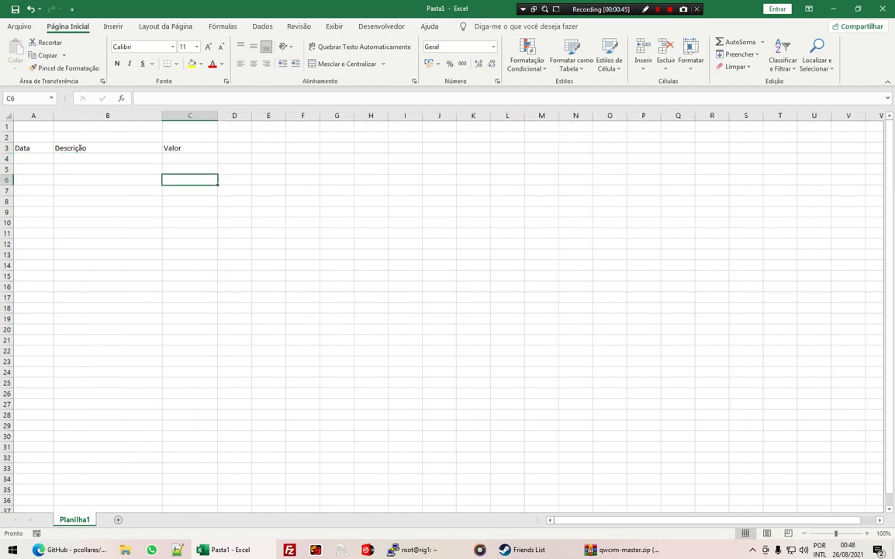
pyautogui.click(190, 158)
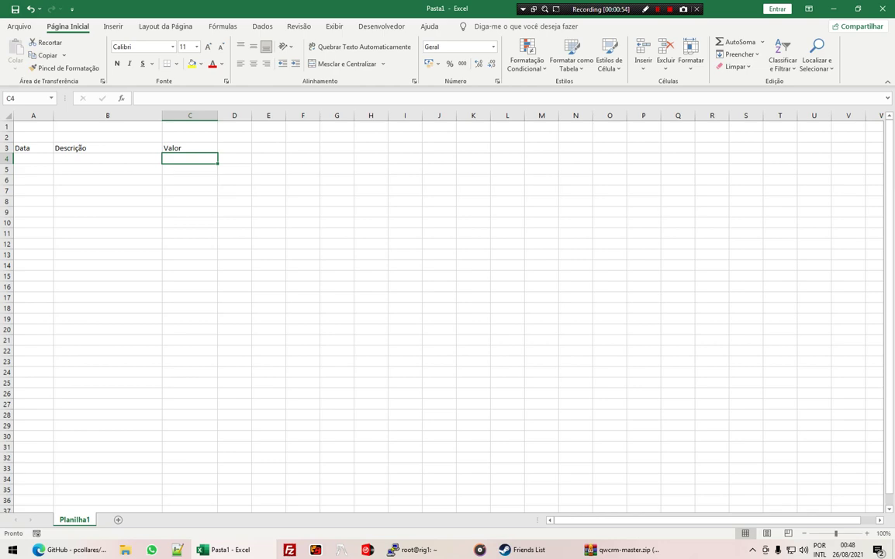
# Step: Enter the first entry in row 4: 01/jun, Abertura, 1000
pyautogui.write('1')
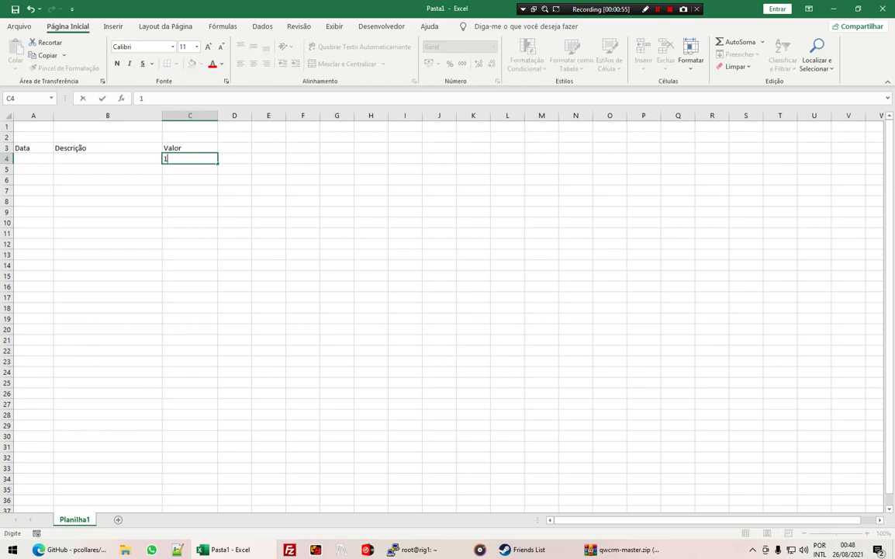
pyautogui.write('000')
pyautogui.press('Return')
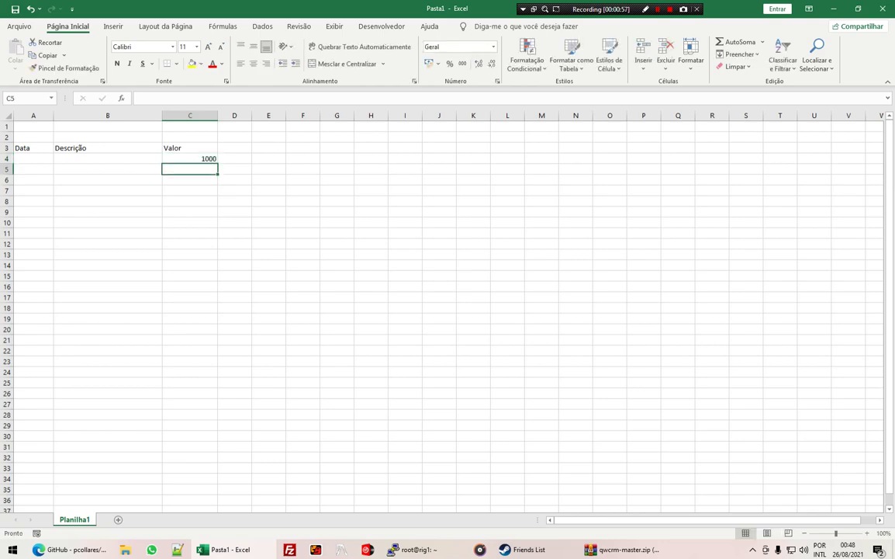
pyautogui.click(107, 158)
pyautogui.write('A')
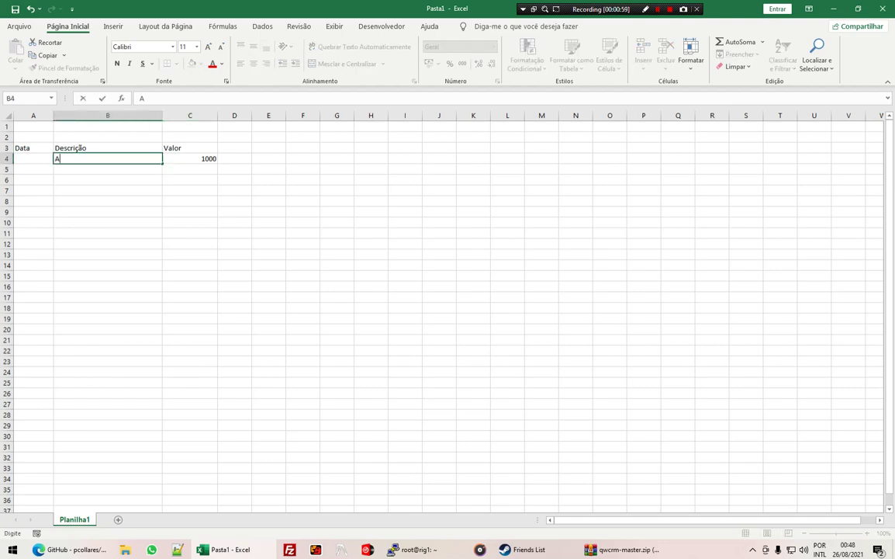
pyautogui.write('bertura')
pyautogui.click(33, 158)
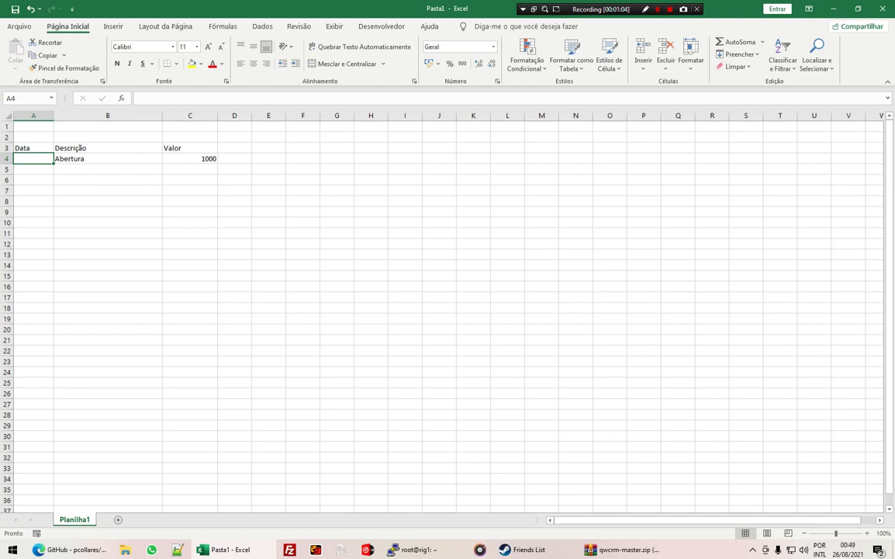
pyautogui.write('1/6')
pyautogui.press('Return')
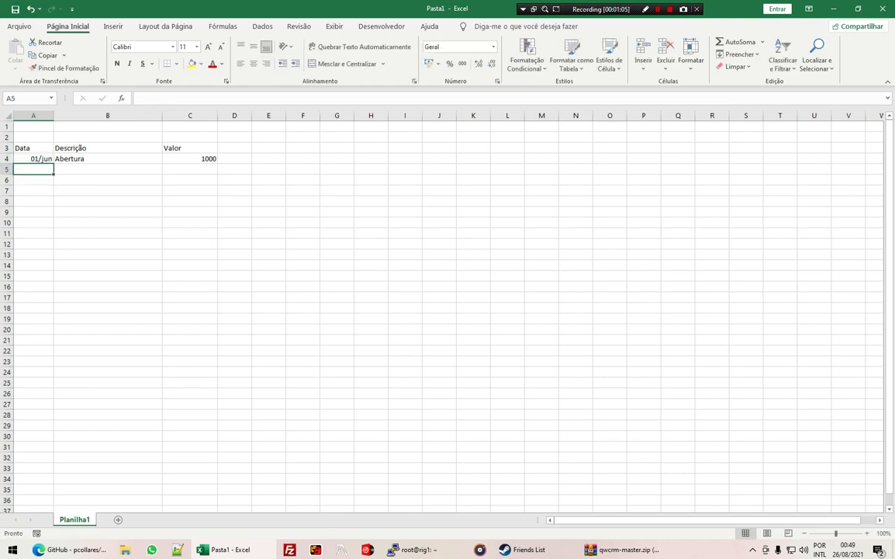
pyautogui.press('Up')
pyautogui.press('Right')
pyautogui.press('Right')
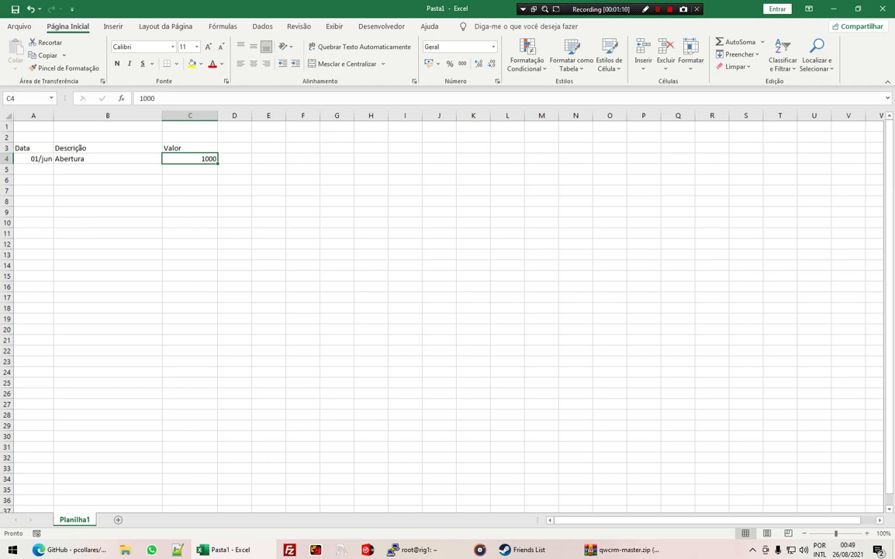
pyautogui.click(189, 115)
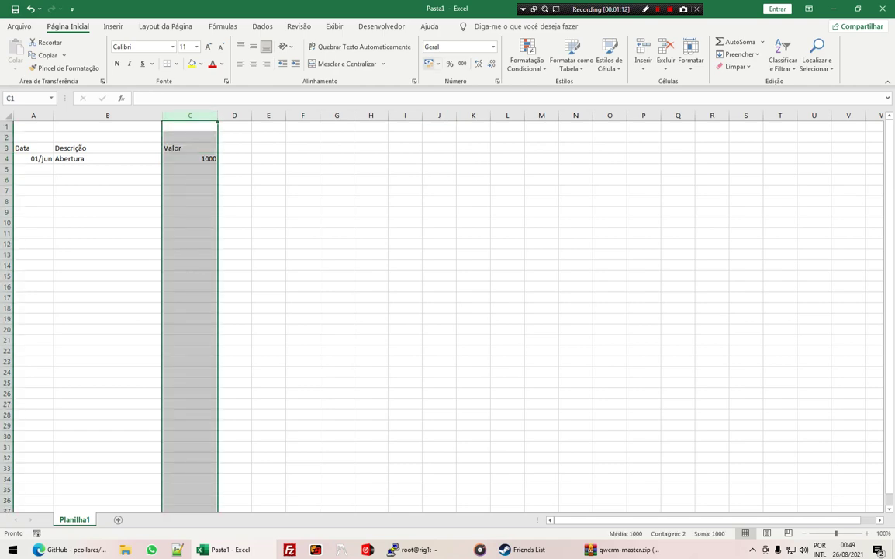
# Step: Format column C in Contábil accounting currency and widen it to fit
pyautogui.click(429, 64)
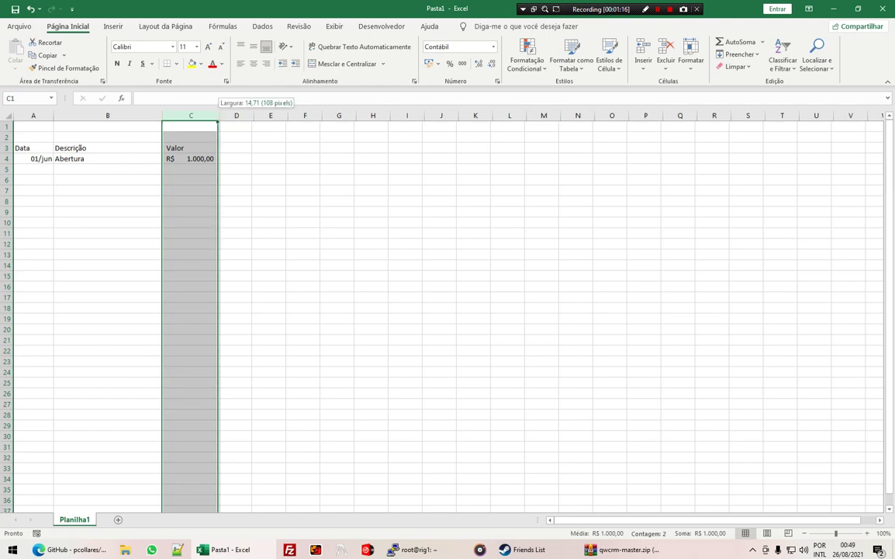
pyautogui.moveTo(218, 115); pyautogui.dragTo(228, 115)
pyautogui.click(313, 190)
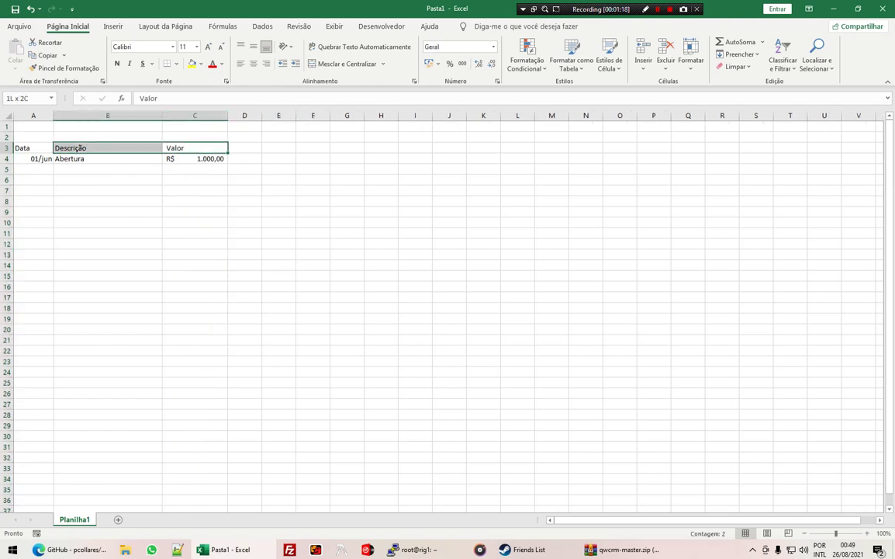
# Step: Convert A3:C4 into a table with headers, creating Tabela1
pyautogui.moveTo(194, 147); pyautogui.dragTo(32, 148)
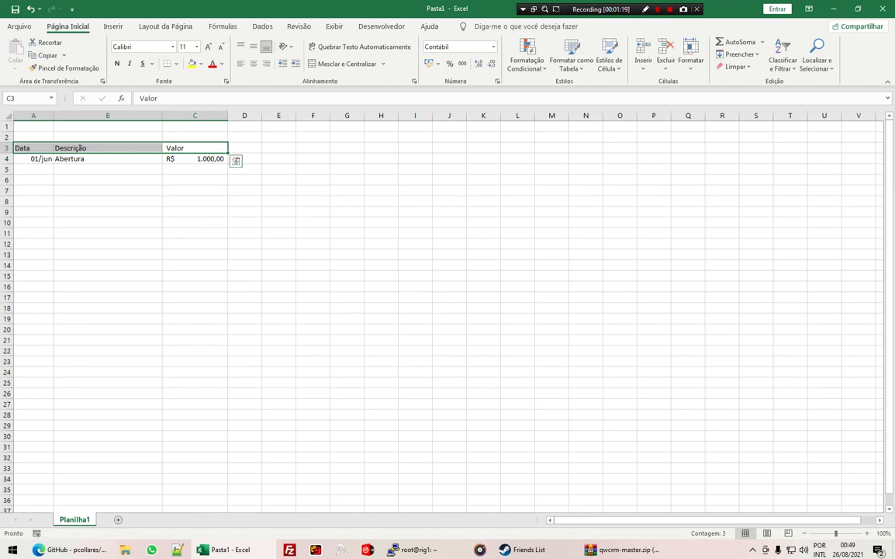
pyautogui.click(107, 158)
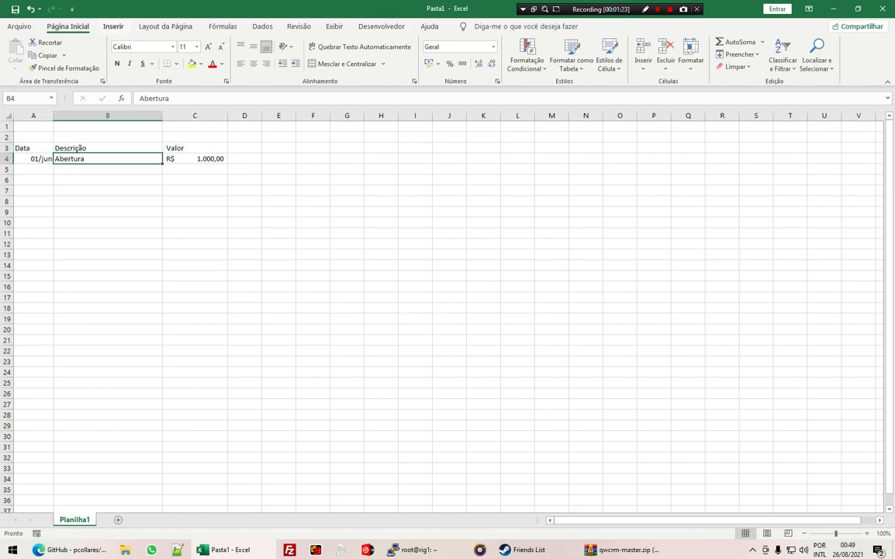
pyautogui.click(113, 25)
pyautogui.click(99, 54)
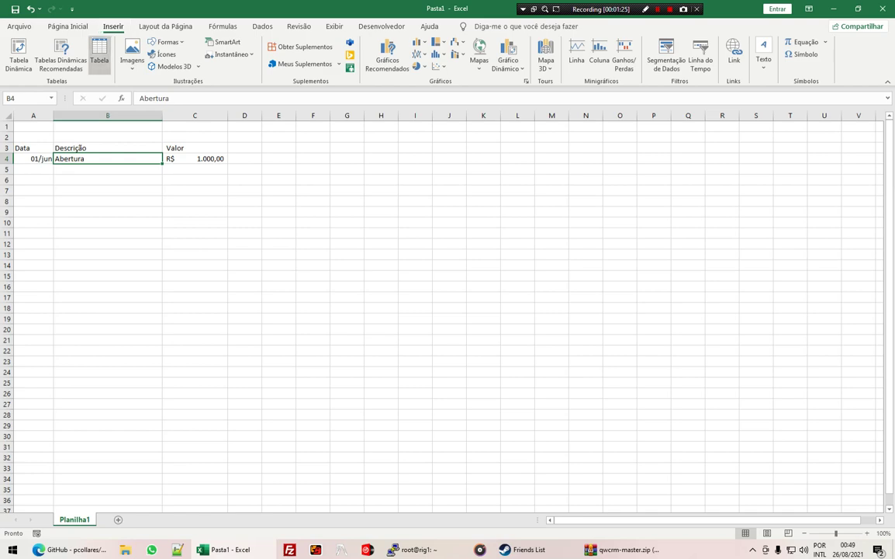
pyautogui.press('Return')
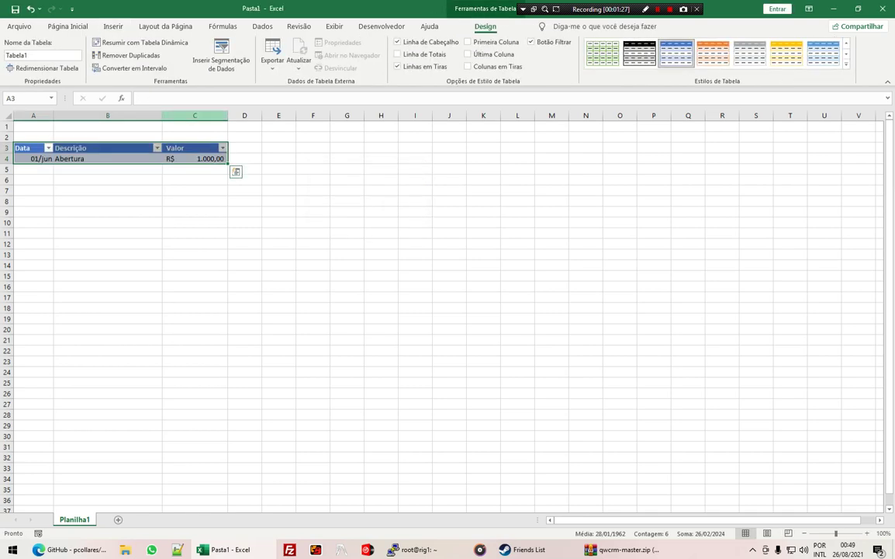
pyautogui.click(194, 159)
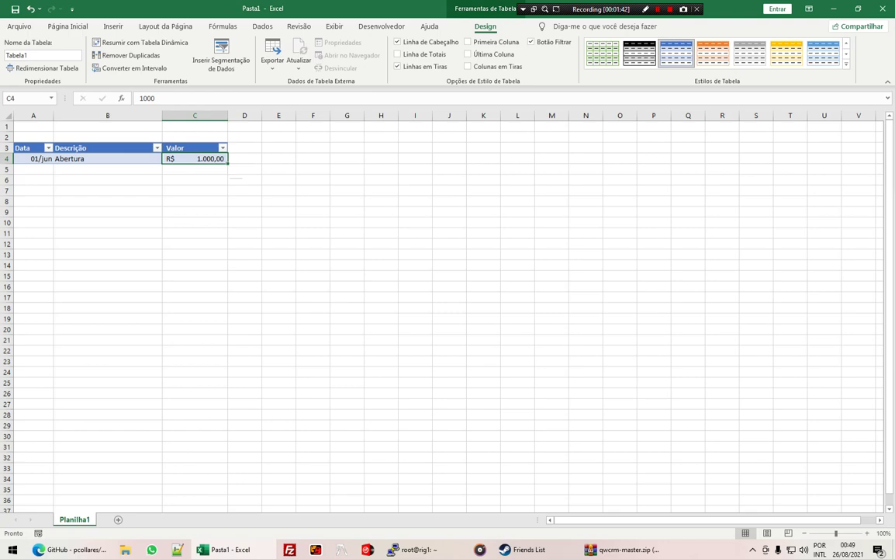
# Step: Add a new table row in row 5 dated 01/jun with Valor 15, leaving its description blank
pyautogui.press('Tab')
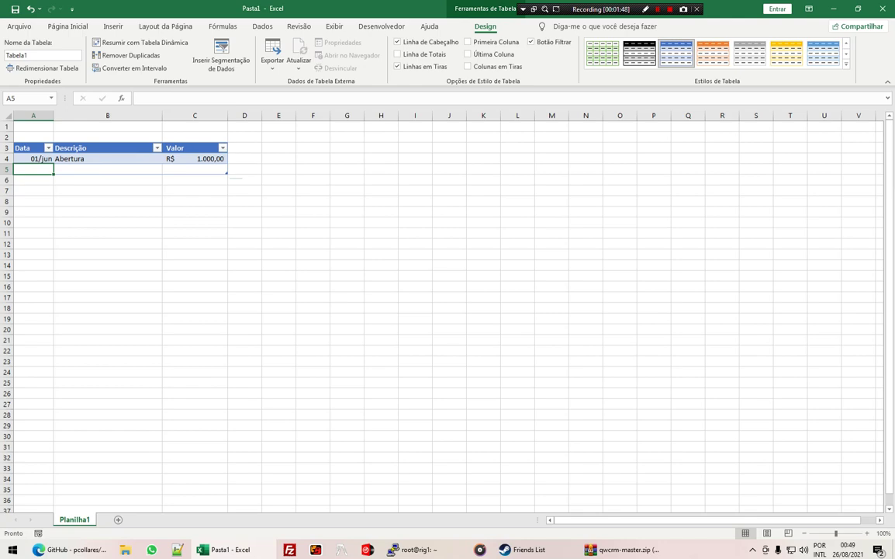
pyautogui.write('1/')
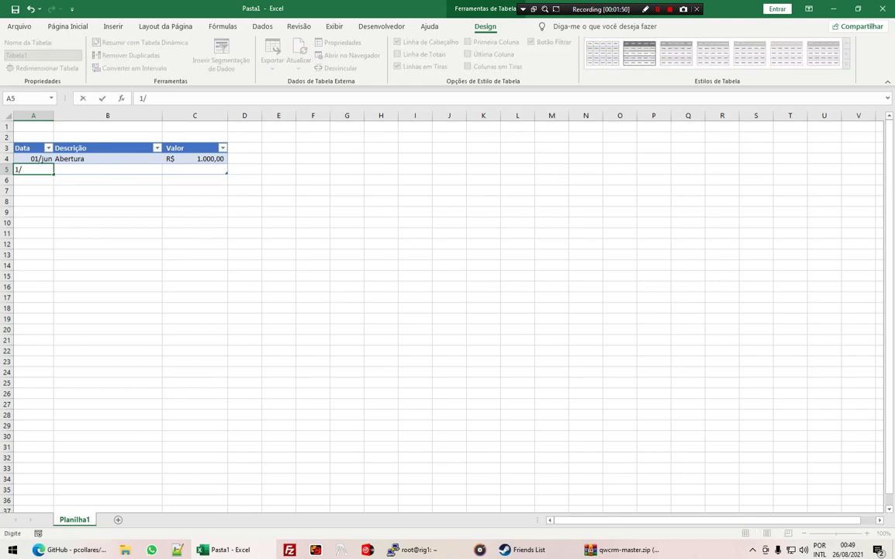
pyautogui.write('1')
pyautogui.press('Tab')
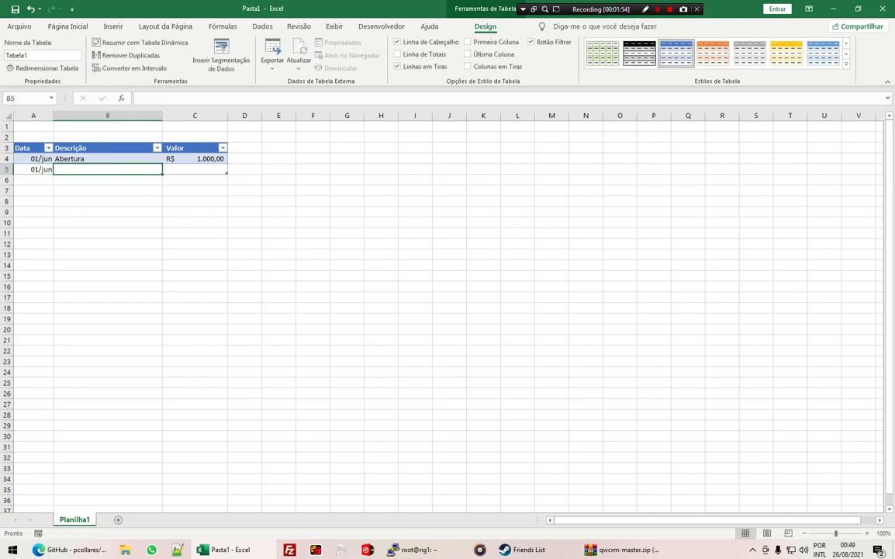
pyautogui.click(195, 169)
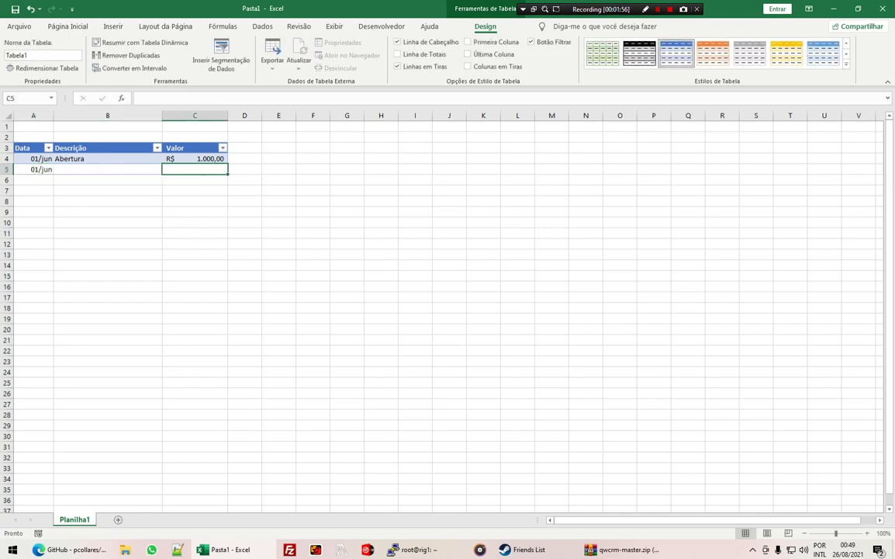
pyautogui.write('1')
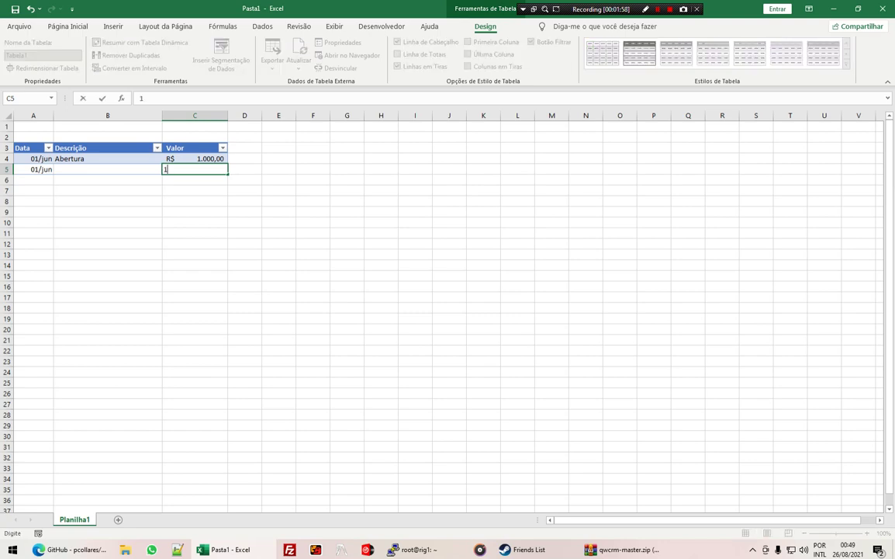
pyautogui.write('5')
pyautogui.press('Return')
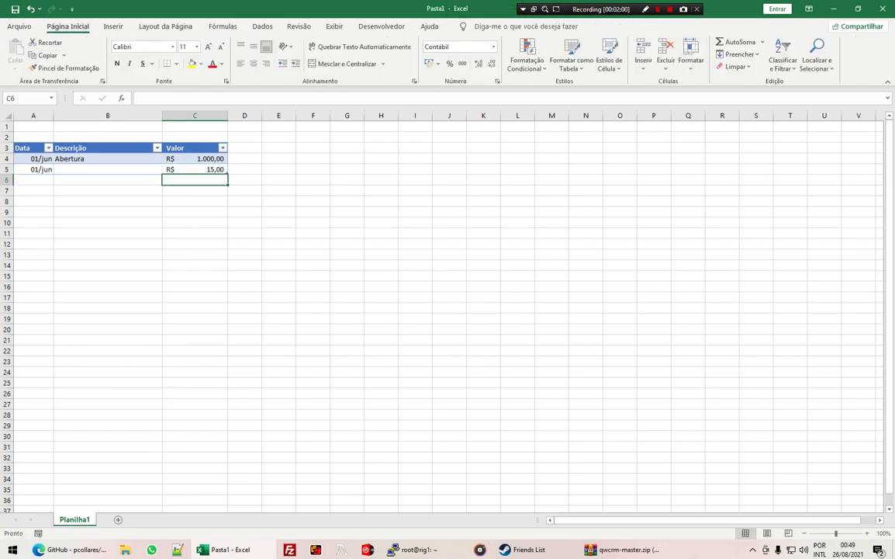
pyautogui.press('Up')
pyautogui.press('Left')
pyautogui.press('Right')
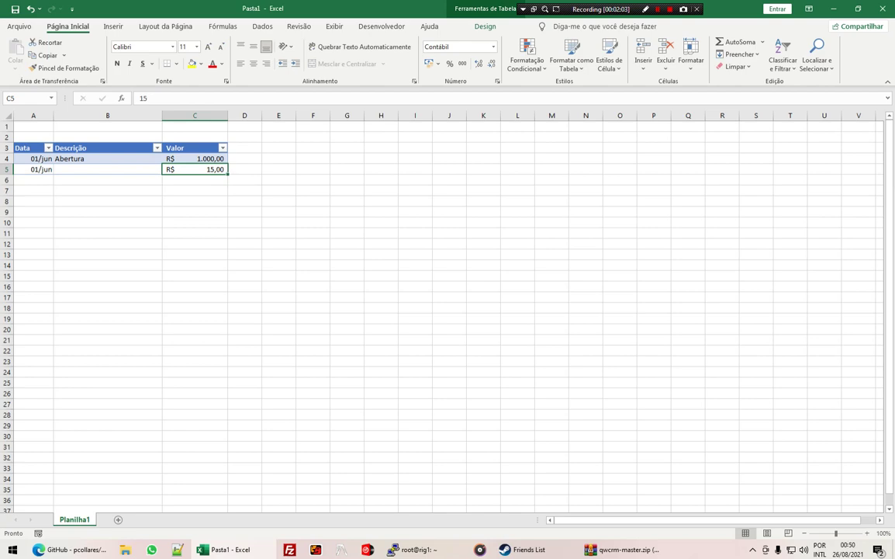
pyautogui.hotkey('ctrl', 'space')
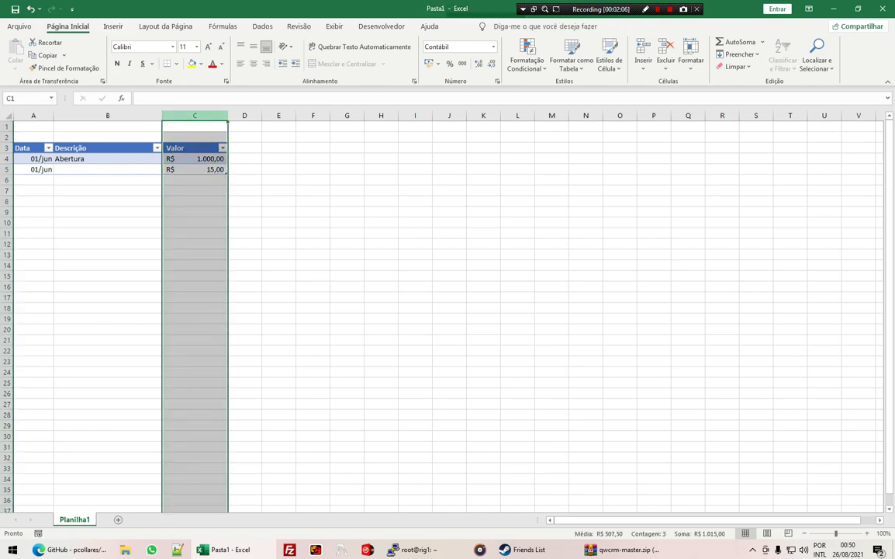
pyautogui.click(195, 169)
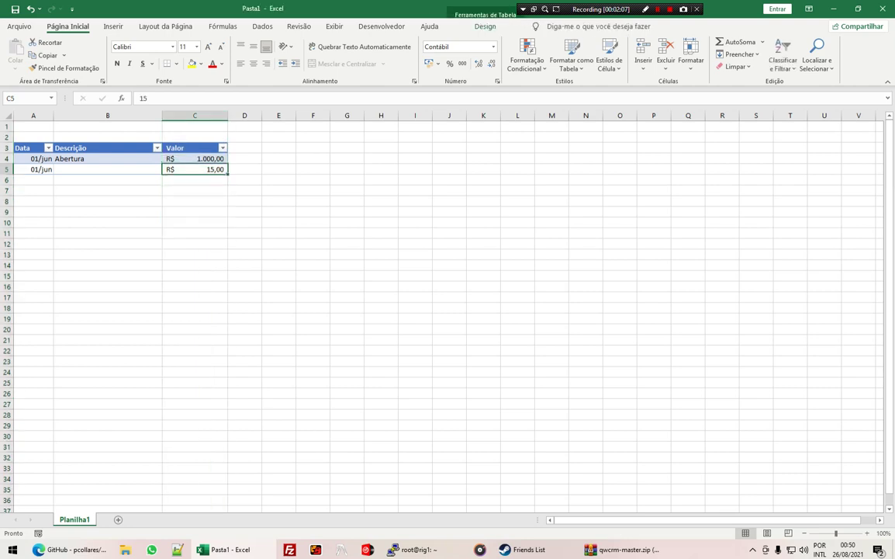
pyautogui.click(107, 169)
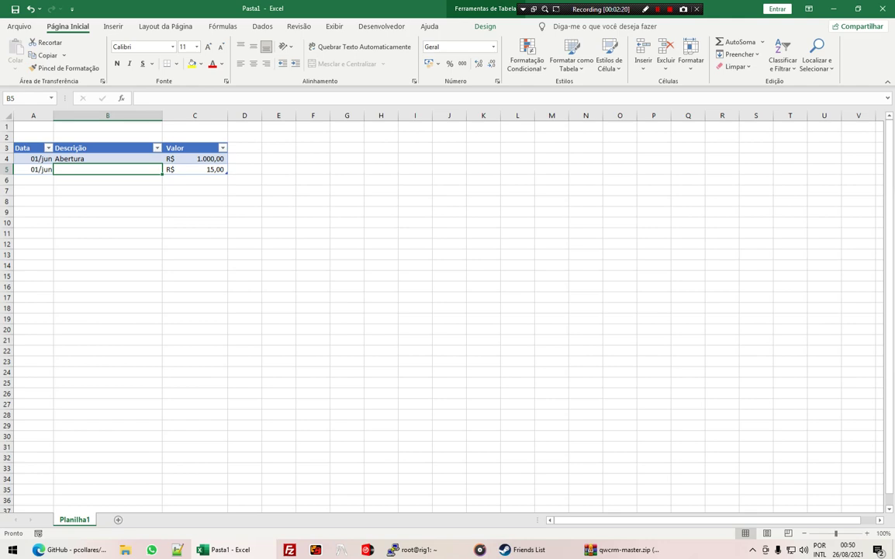
# Step: Describe row 5 as Capa para iPhone 12 and change its amount to 45
pyautogui.write('Cap')
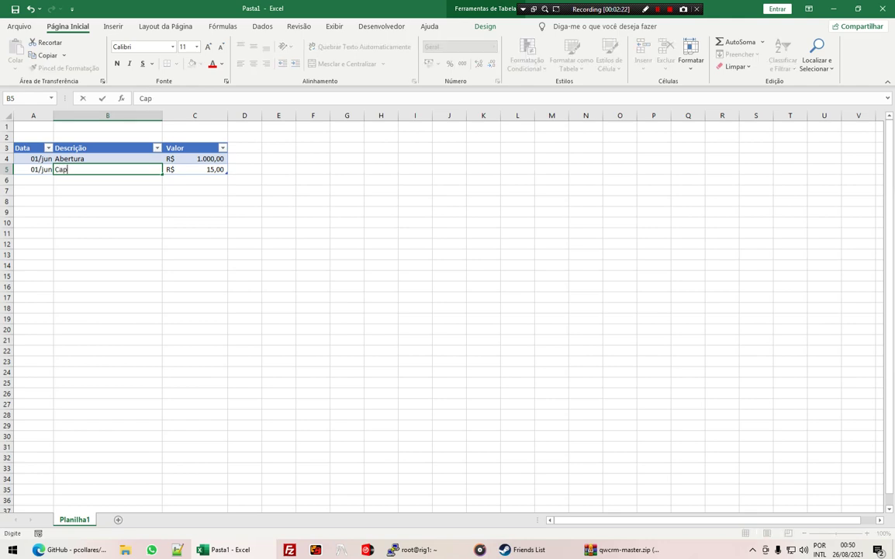
pyautogui.write('a para iPhone 1')
pyautogui.write('2')
pyautogui.press('Tab')
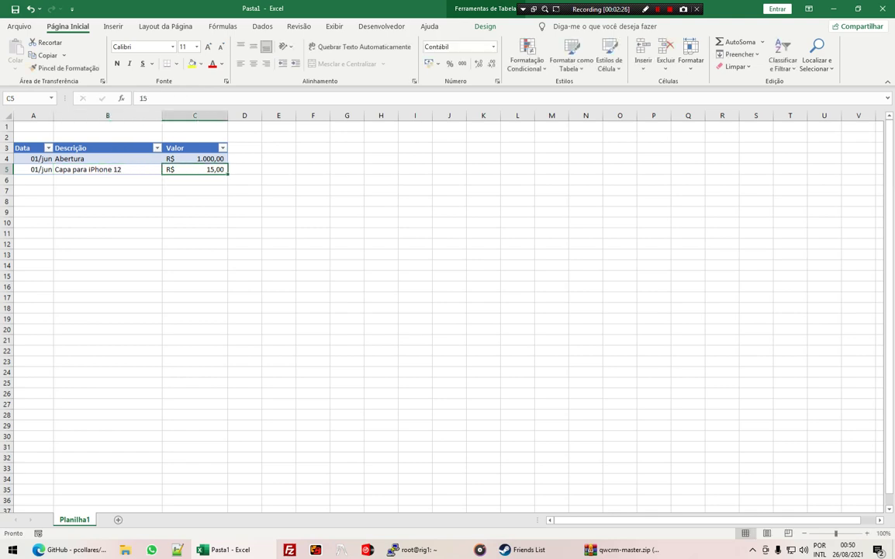
pyautogui.write('45')
pyautogui.press('Return')
pyautogui.press('Up')
pyautogui.press('Tab')
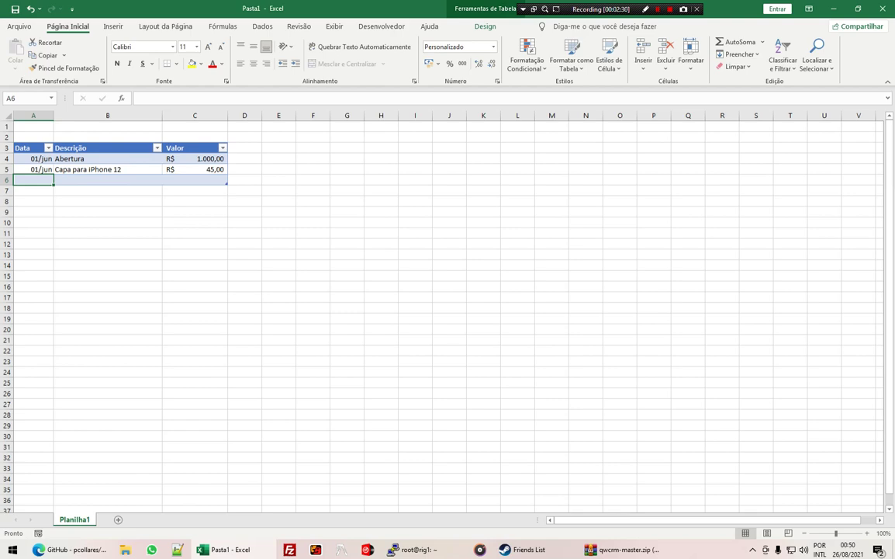
# Step: Add a 01/jun entry Película para Samsung s9 for 65
pyautogui.write('1/')
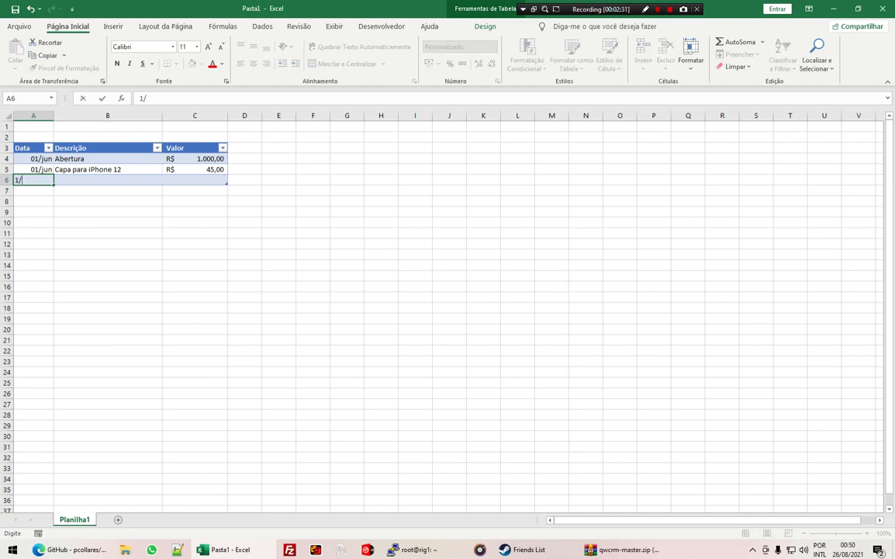
pyautogui.write('6')
pyautogui.press('Tab')
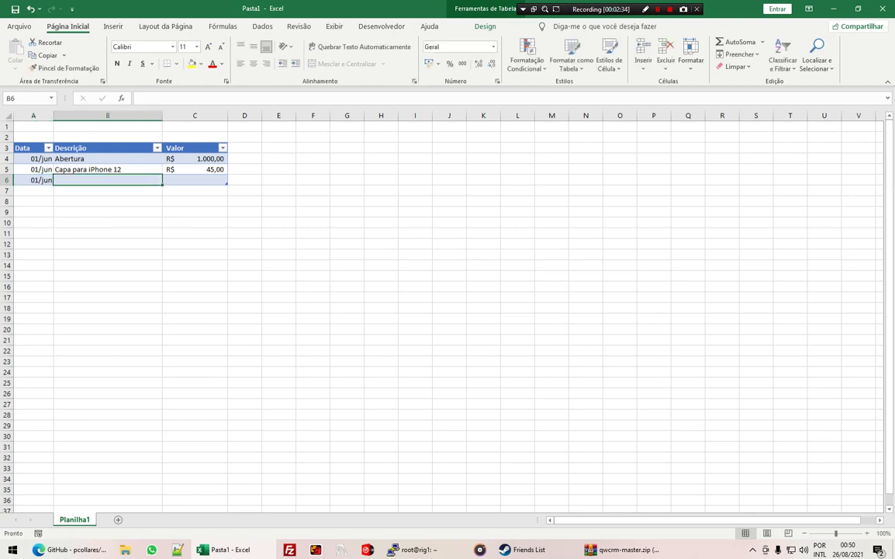
pyautogui.write('Pel')
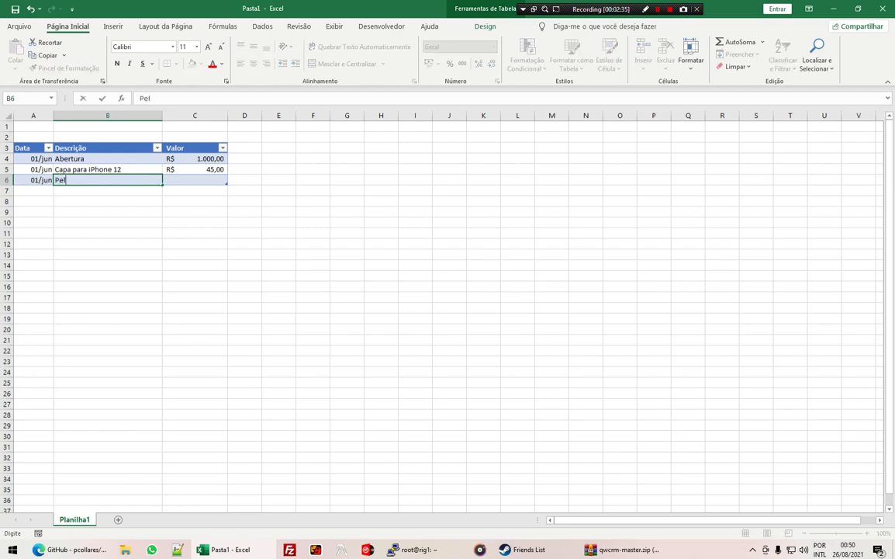
pyautogui.write('ícula para ')
pyautogui.write('Samsung')
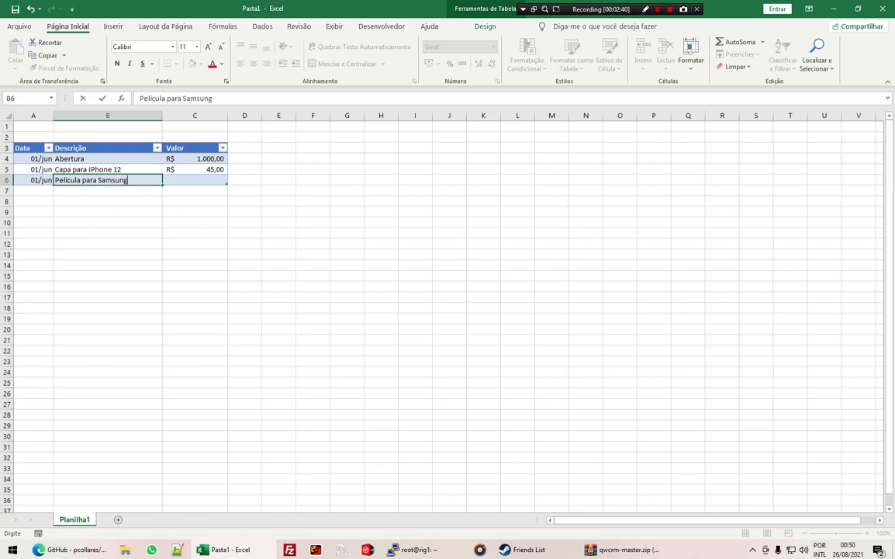
pyautogui.write(' s9')
pyautogui.press('Tab')
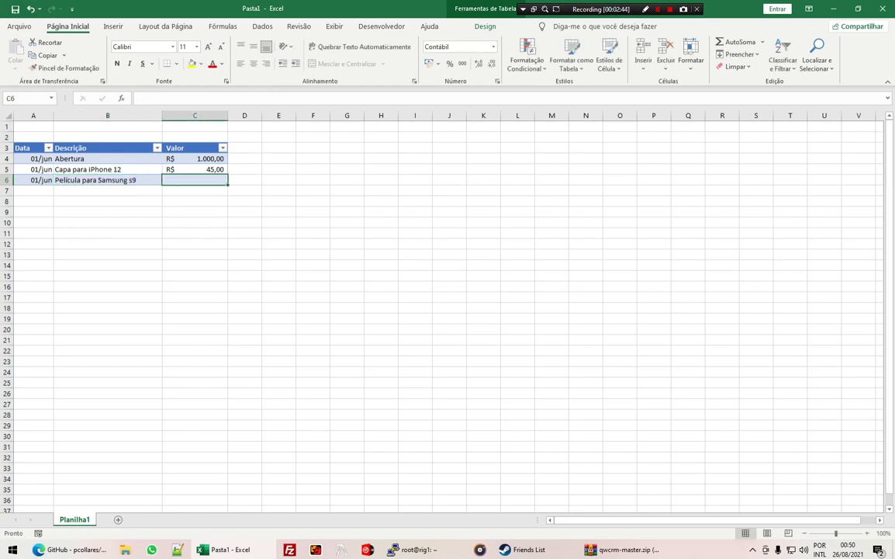
pyautogui.write('6')
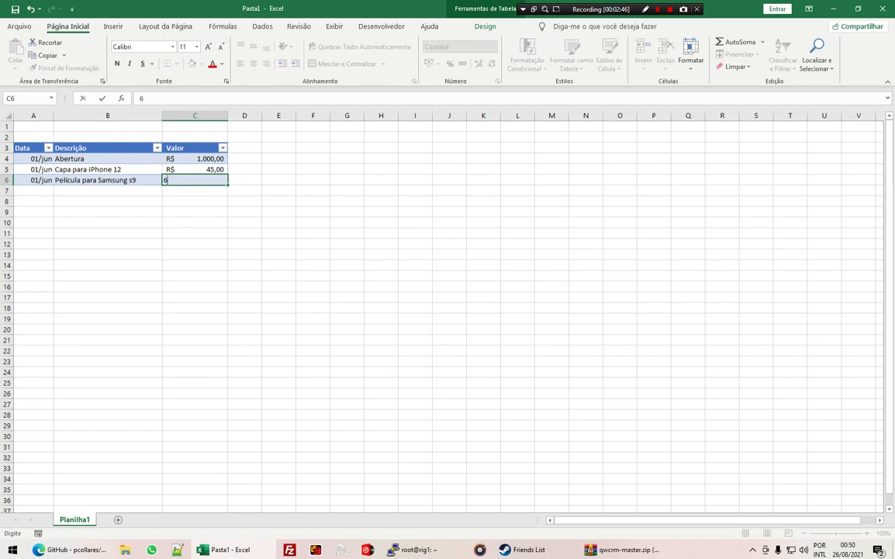
pyautogui.write('5')
pyautogui.press('Return')
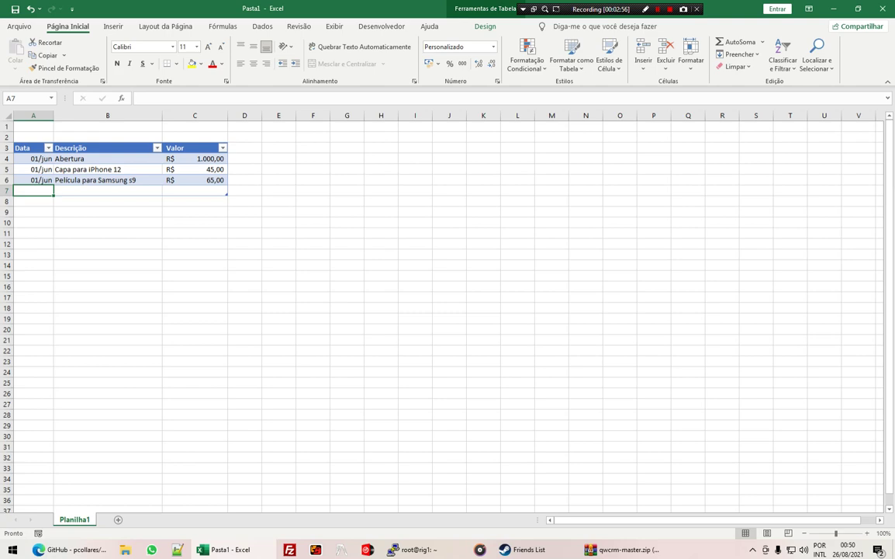
# Step: Add a 03/jun entry Pgto conta de luz for -150
pyautogui.write('3/6')
pyautogui.press('Tab')
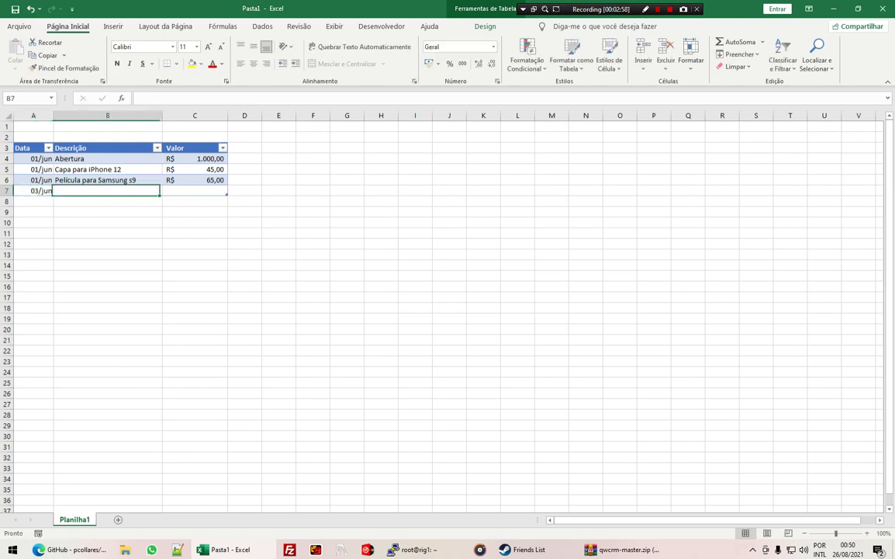
pyautogui.write('Pg')
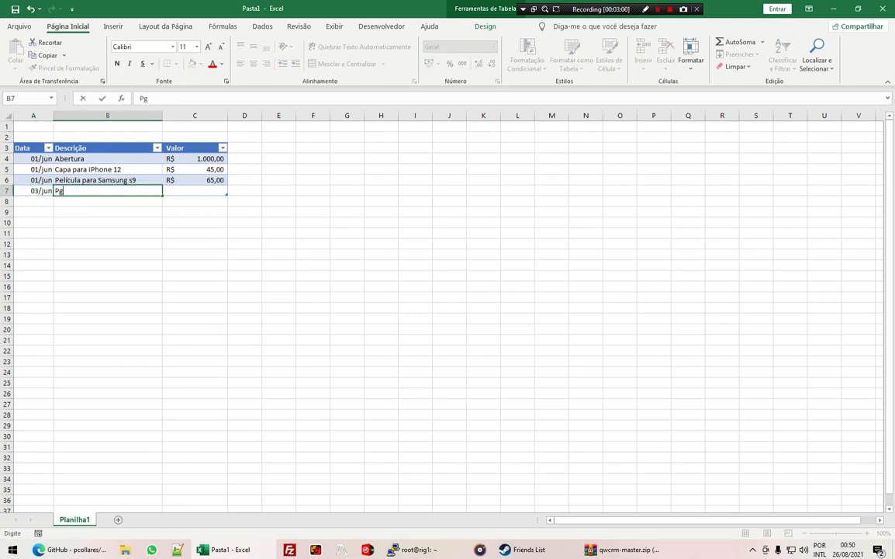
pyautogui.write('to conta de luz')
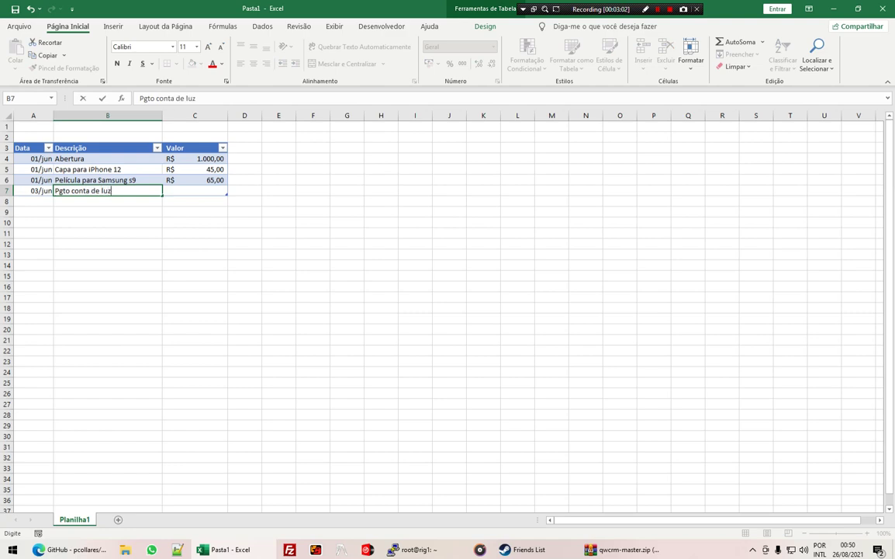
pyautogui.press('Tab')
pyautogui.write('-15')
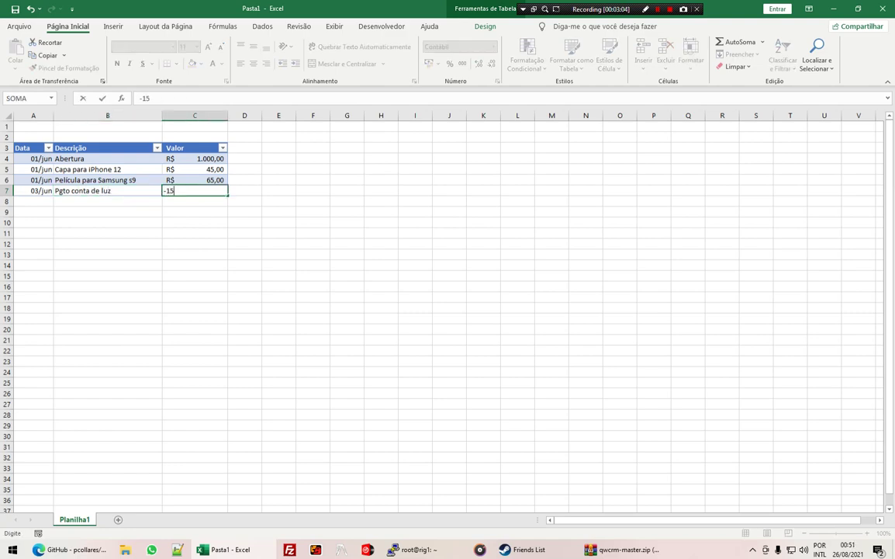
pyautogui.write('0')
pyautogui.press('Return')
pyautogui.press('Up')
# Step: Review the four Valor amounts by selecting up and down column C
pyautogui.hotkey('shift', 'Up')
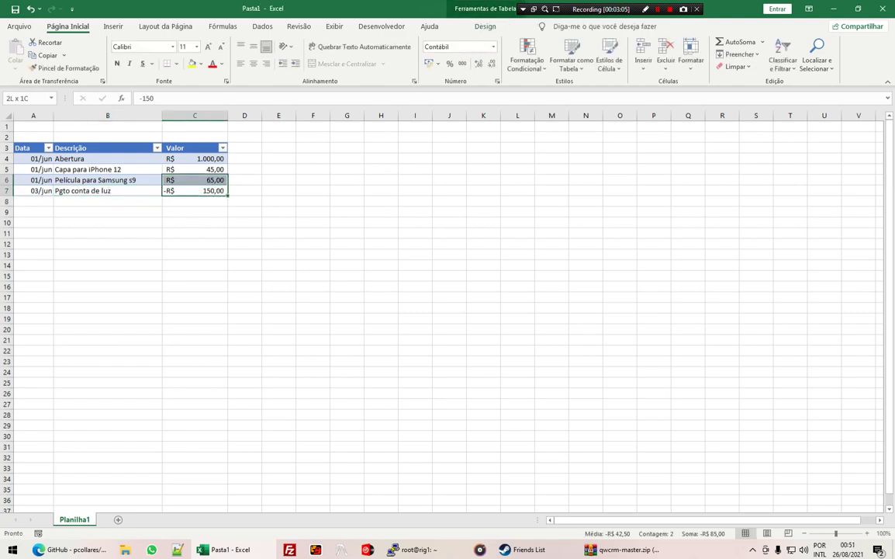
pyautogui.hotkey('shift', 'Up')
pyautogui.hotkey('shift', 'Up')
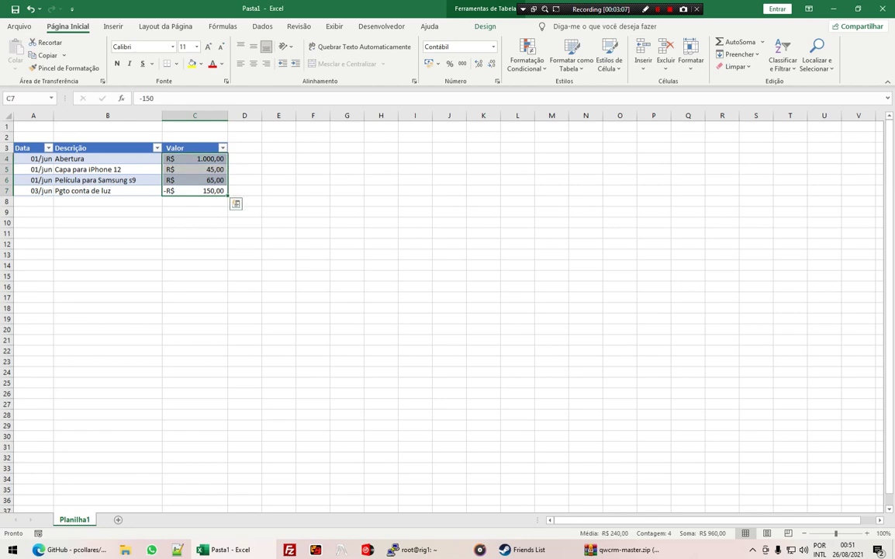
pyautogui.press('Up')
pyautogui.press('Up')
pyautogui.press('Up')
pyautogui.press('Down')
pyautogui.press('Down')
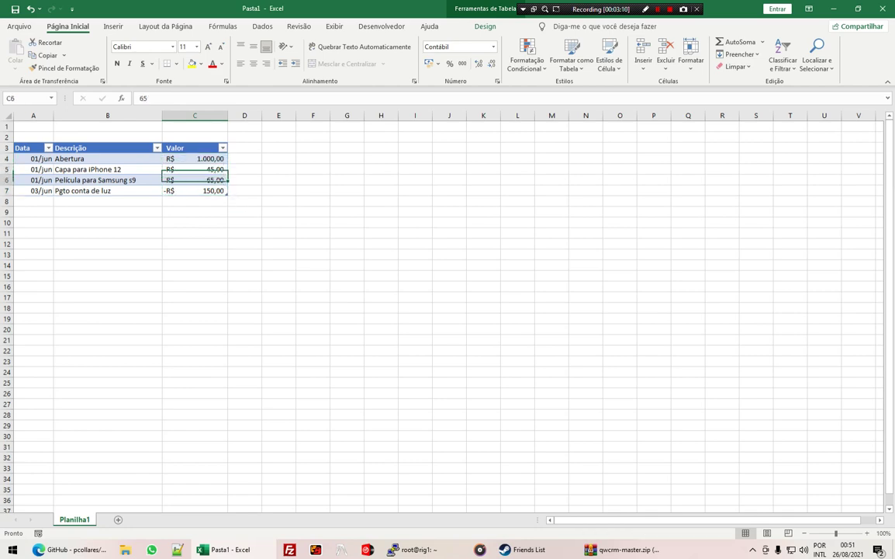
pyautogui.press('Down')
pyautogui.press('Up')
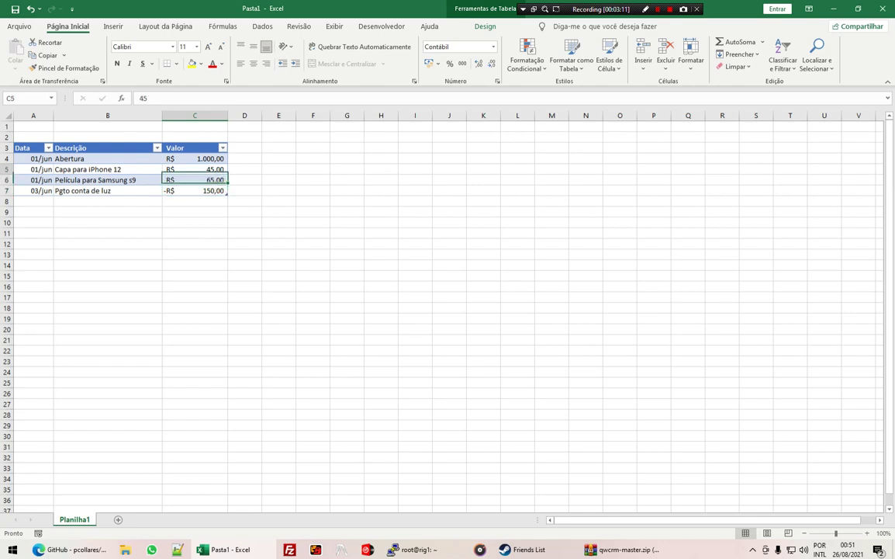
pyautogui.press('Up')
pyautogui.press('Up')
pyautogui.hotkey('shift', 'Down')
pyautogui.hotkey('shift', 'Down')
pyautogui.hotkey('shift', 'Down')
pyautogui.press('Down')
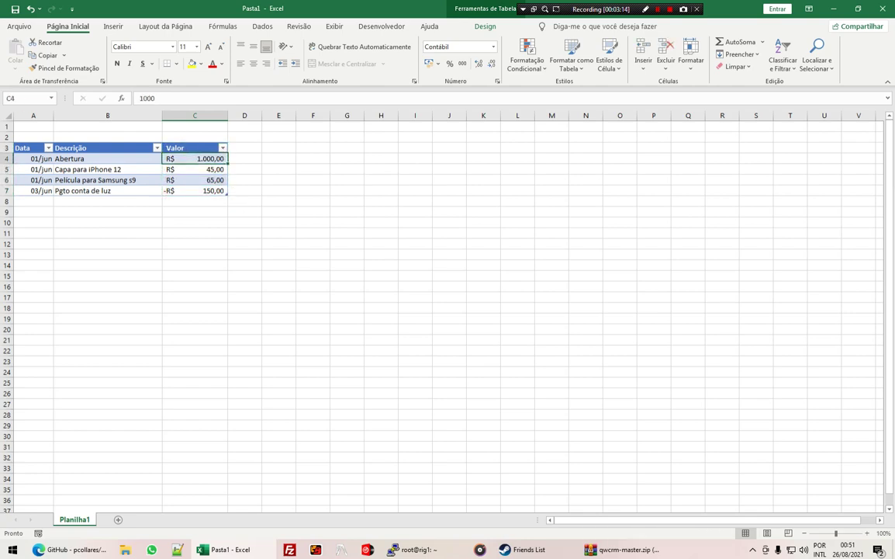
pyautogui.press('Down')
pyautogui.press('Down')
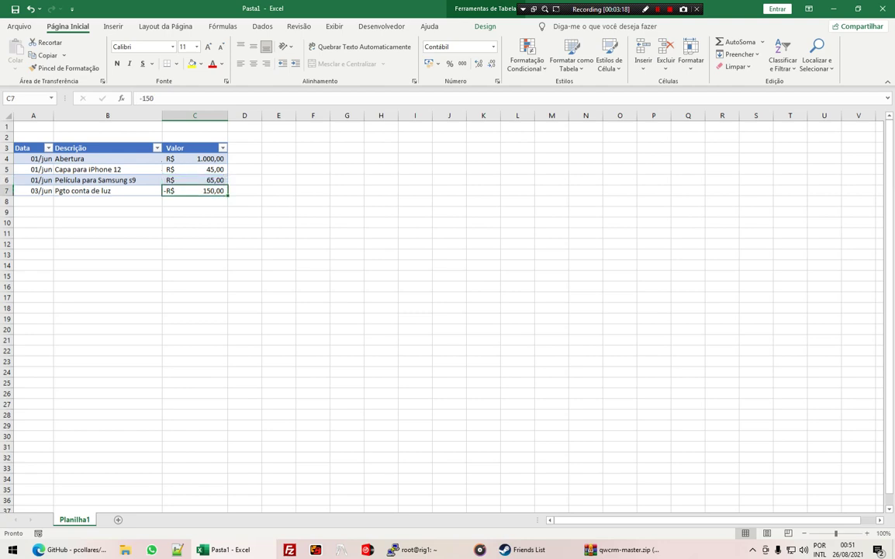
pyautogui.press('Up')
# Step: Turn on Linha de Totais so Tabela1 sums Valor to R$ 960,00
pyautogui.click(485, 27)
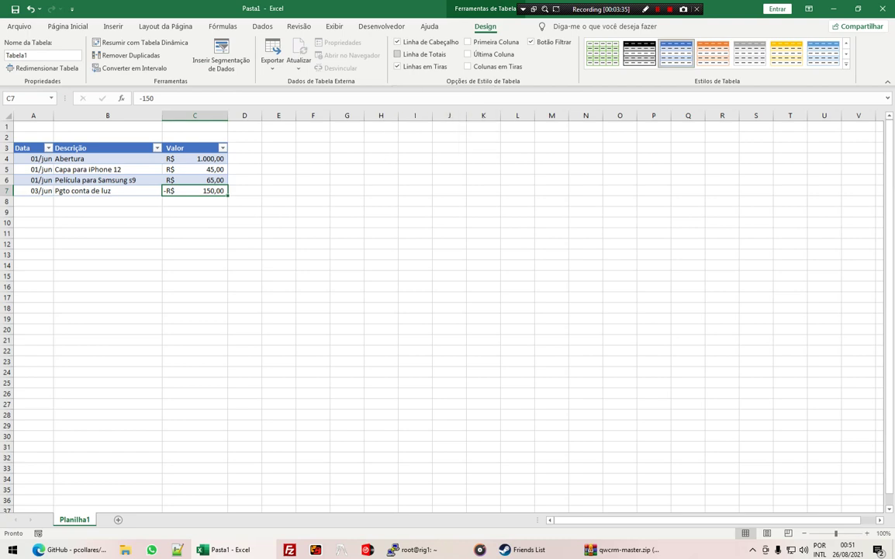
pyautogui.click(419, 55)
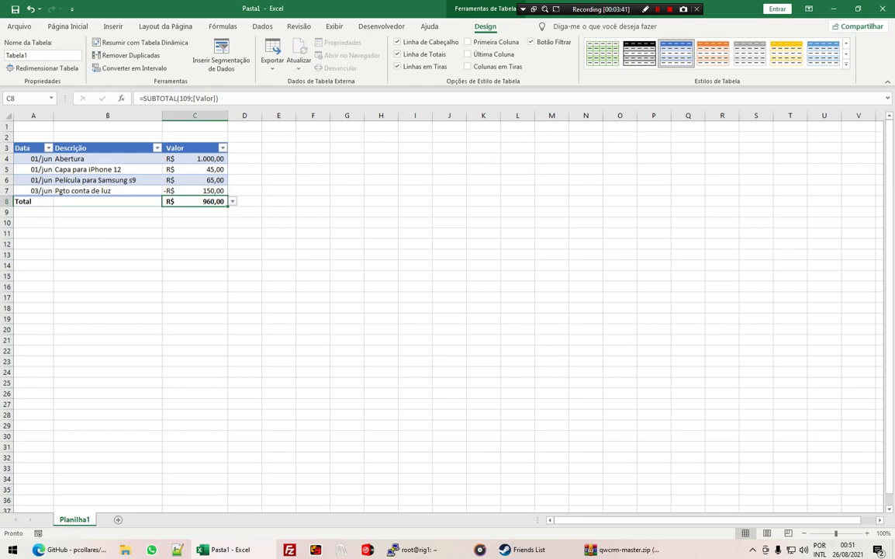
pyautogui.moveTo(33, 126); pyautogui.dragTo(33, 137)
# Step: Label A1 Saldo and merge B1:C2 holding =Tabela1[[#Totais];[Valor]]
pyautogui.click(114, 25)
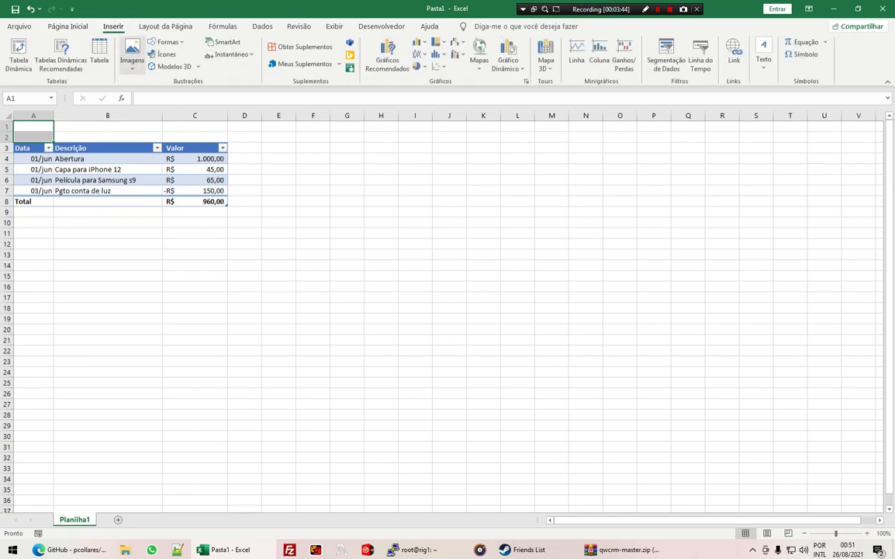
pyautogui.click(67, 26)
pyautogui.write('Sald')
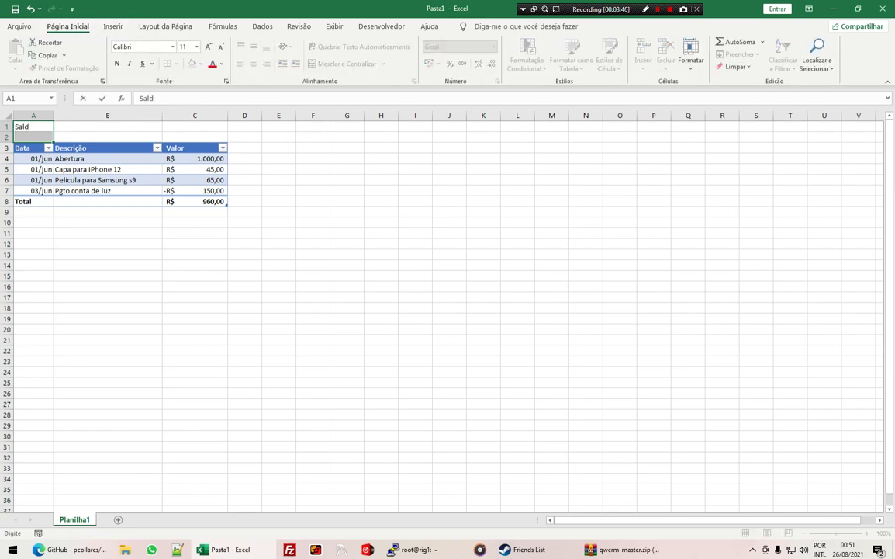
pyautogui.write('o')
pyautogui.press('Right')
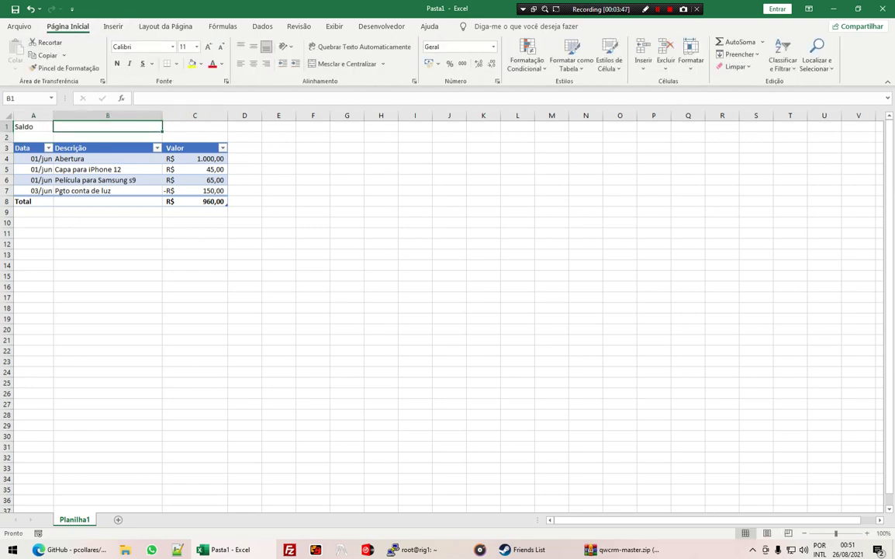
pyautogui.hotkey('shift', 'Right')
pyautogui.hotkey('shift', 'Down')
pyautogui.hotkey('alt', 'c')
pyautogui.write('mc')
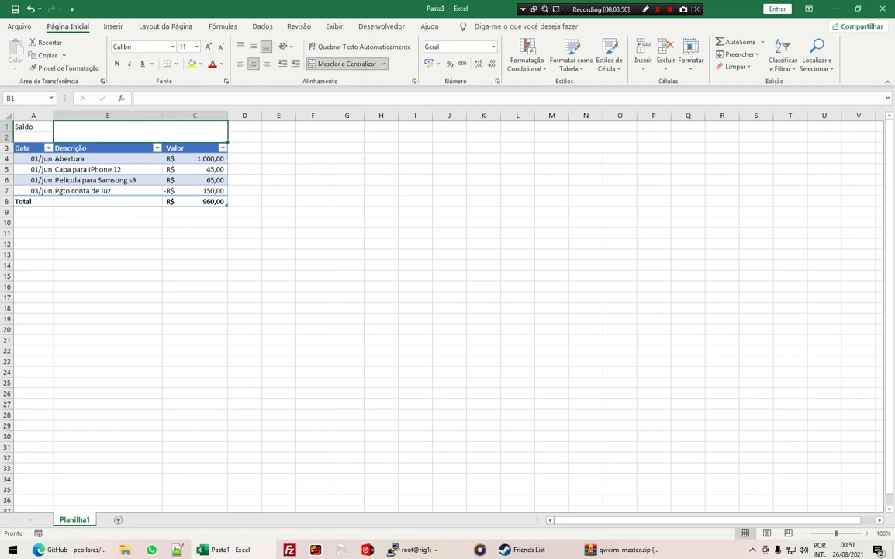
pyautogui.write('=')
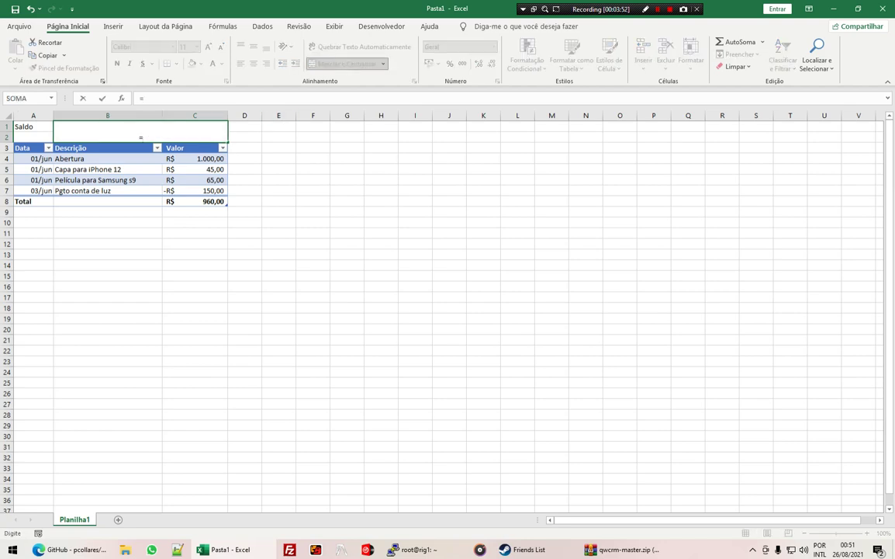
pyautogui.click(194, 201)
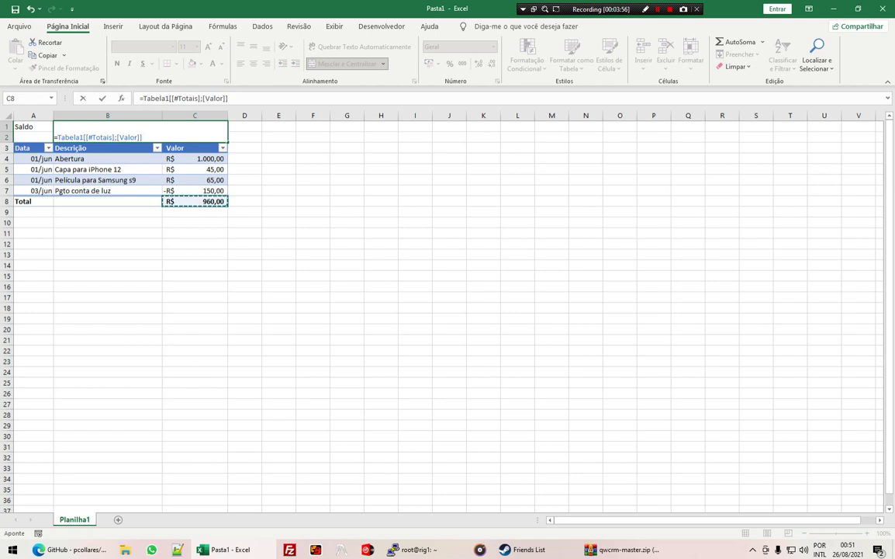
pyautogui.press('Return')
# Step: Merge A1:A2 for the Saldo label and vertically centre the header cells
pyautogui.press('Up')
pyautogui.hotkey('shift', 'Left')
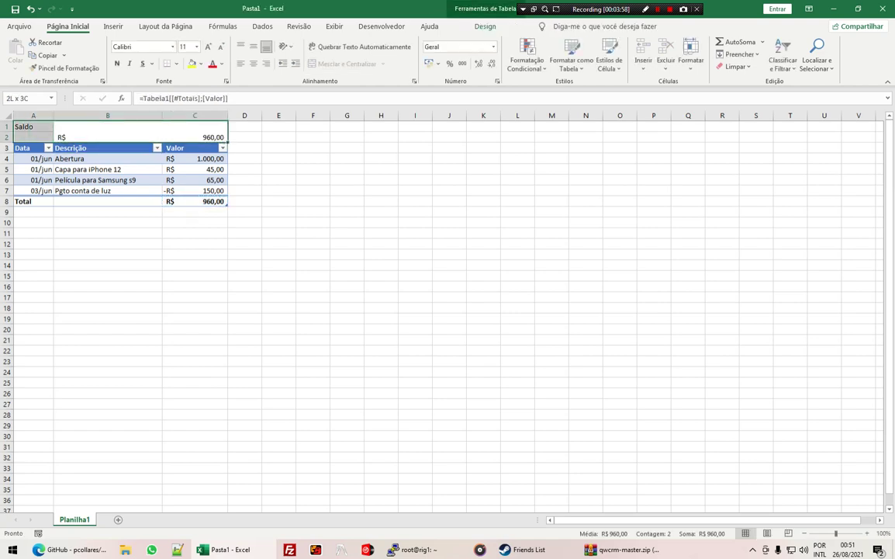
pyautogui.press('Left')
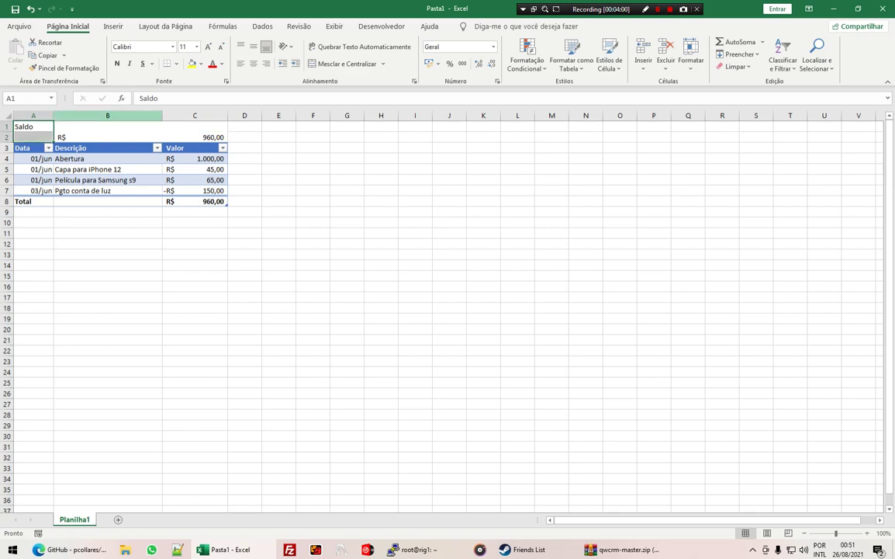
pyautogui.hotkey('shift', 'Down')
pyautogui.hotkey('alt', 'c')
pyautogui.press('m')
pyautogui.press('c')
pyautogui.hotkey('shift', 'Right')
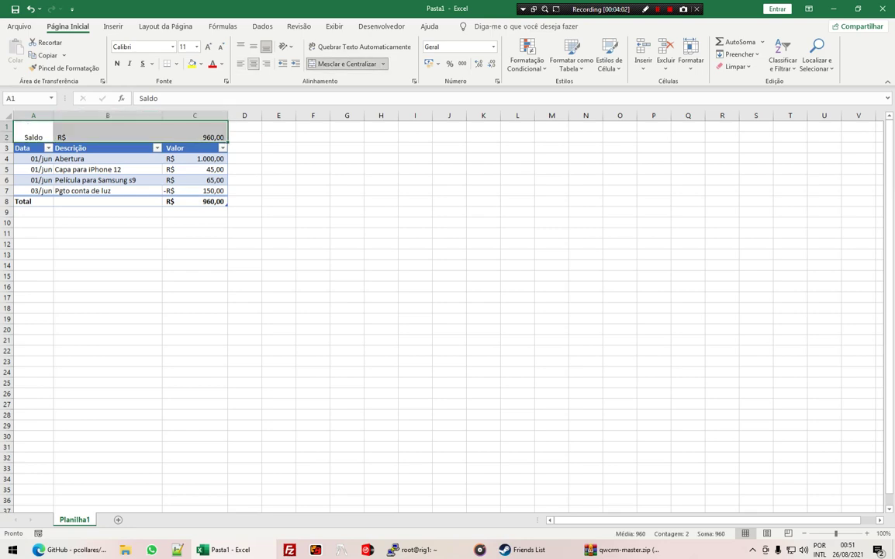
pyautogui.hotkey('alt', 'c')
pyautogui.press('a')
pyautogui.press('m')
# Step: Enlarge the header text to size 14 and make the balance bold at size 16
pyautogui.hotkey('ctrl', 'shift', '.')
pyautogui.hotkey('ctrl', 'shift', '.')
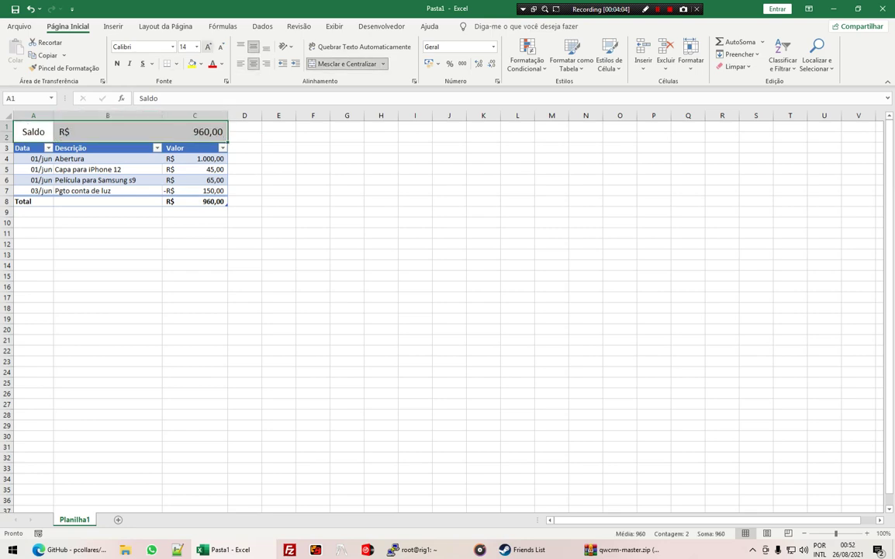
pyautogui.press('Right')
pyautogui.press('Right')
pyautogui.press('Right')
pyautogui.press('Left')
pyautogui.press('Left')
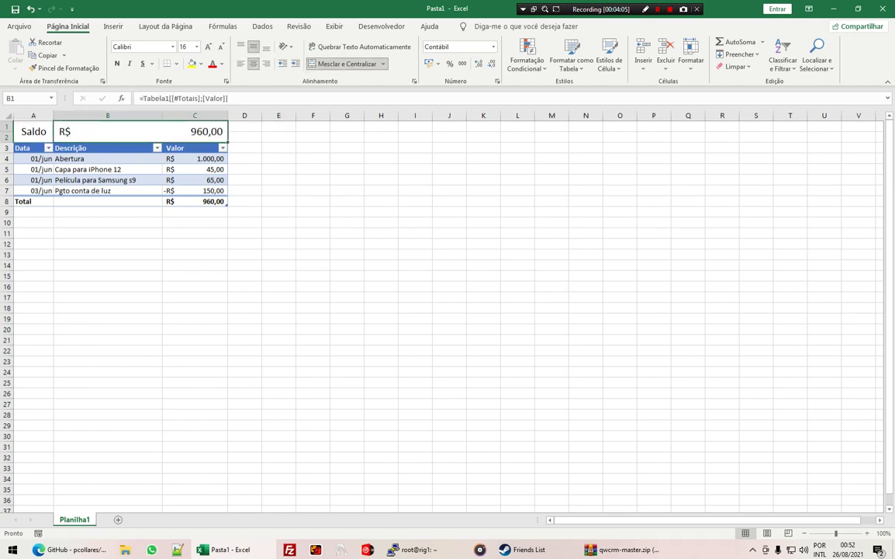
pyautogui.hotkey('ctrl', 'shift', '.')
pyautogui.hotkey('ctrl', 'n')
pyautogui.click(278, 147)
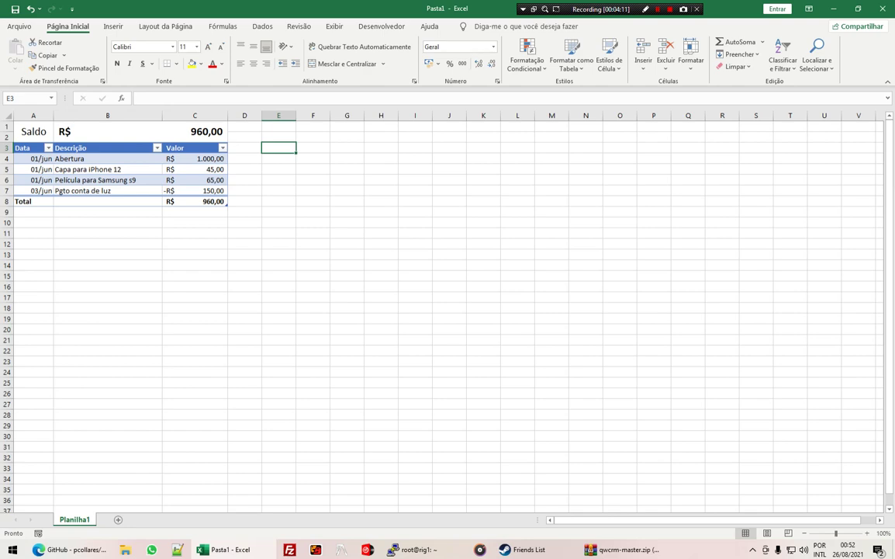
pyautogui.click(194, 190)
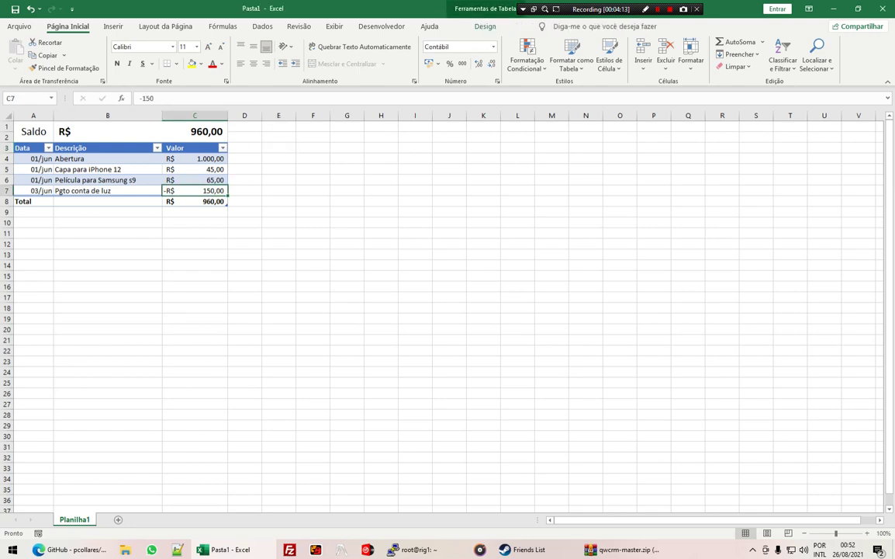
# Step: Add empty rows and stretch Tabela1 to row 36, moving the Total row to 37
pyautogui.moveTo(33, 158); pyautogui.dragTo(195, 190)
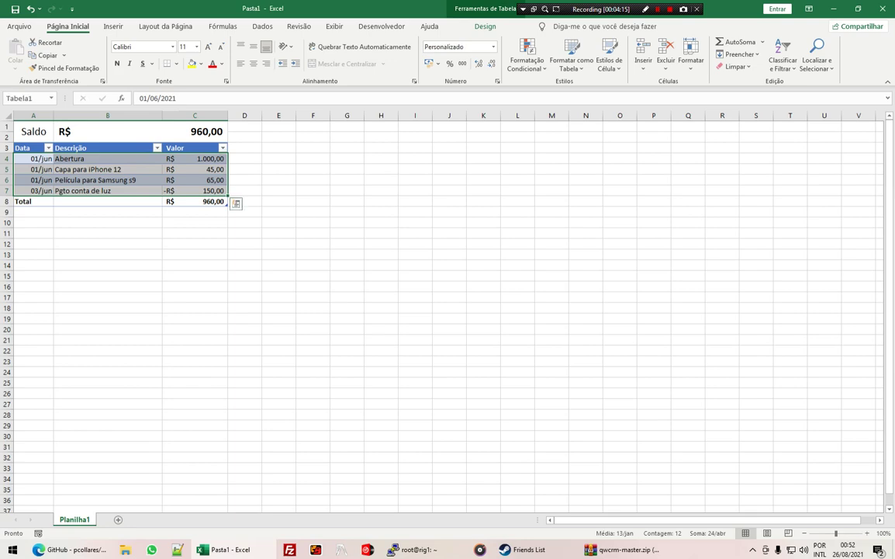
pyautogui.click(195, 191)
pyautogui.press('Tab')
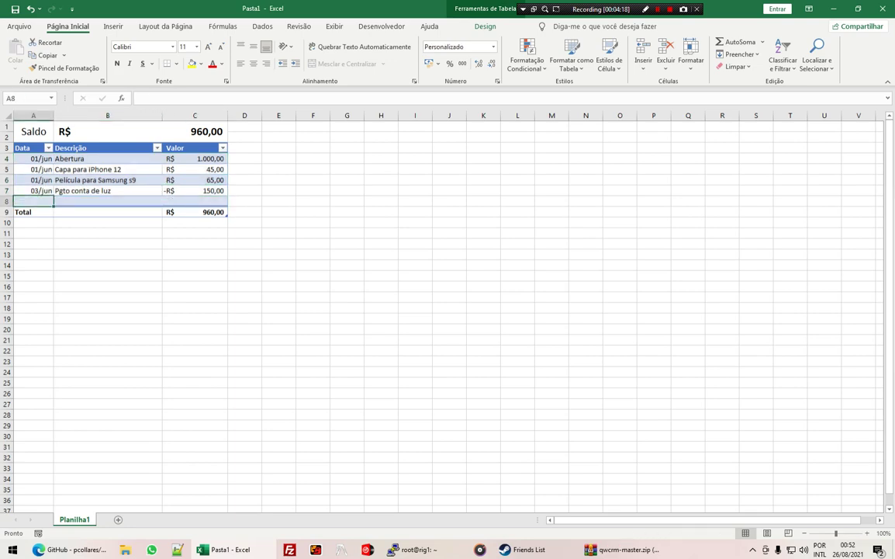
pyautogui.press('Tab')
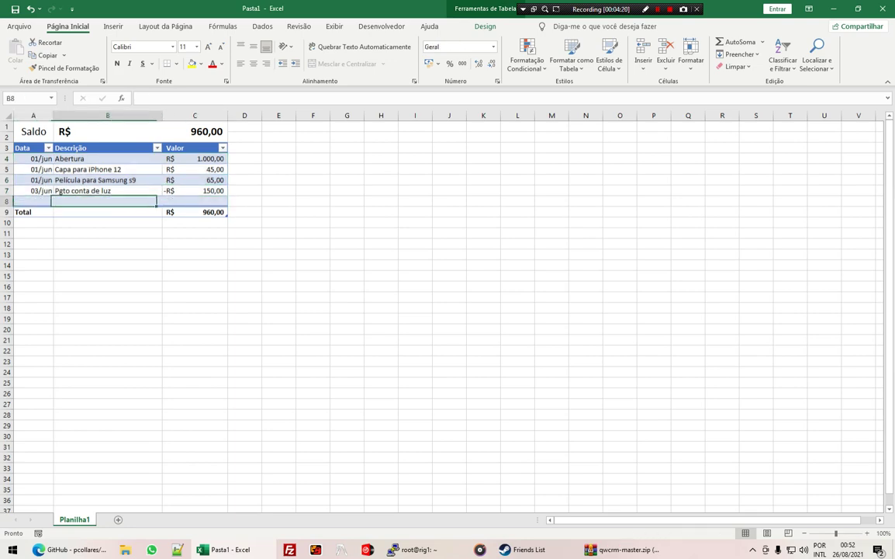
pyautogui.press('Tab')
pyautogui.press('Tab')
pyautogui.press('Tab')
pyautogui.press('Tab')
pyautogui.press('Tab')
pyautogui.press('Tab')
pyautogui.press('Tab')
pyautogui.press('Tab')
pyautogui.press('Tab')
pyautogui.press('Tab')
pyautogui.press('Tab')
pyautogui.press('Tab')
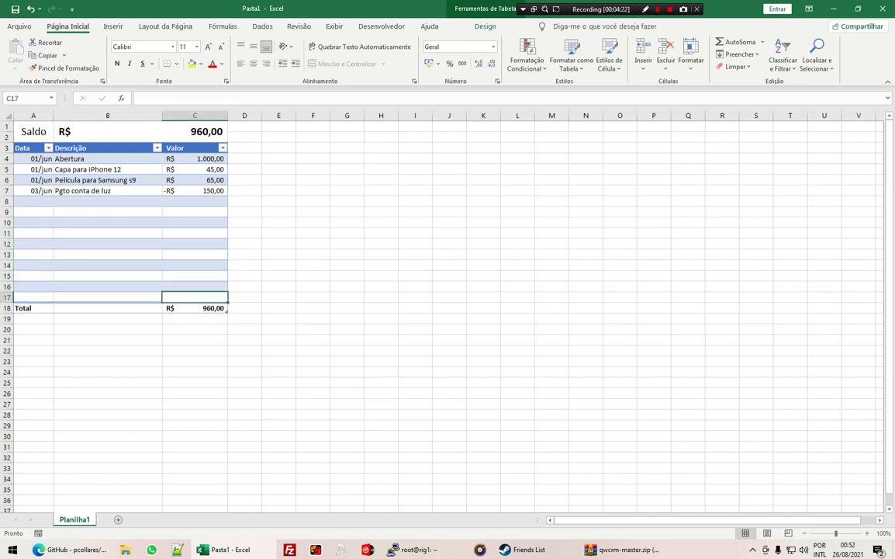
pyautogui.press('Tab')
pyautogui.press('Tab')
pyautogui.moveTo(226, 321); pyautogui.dragTo(228, 506)
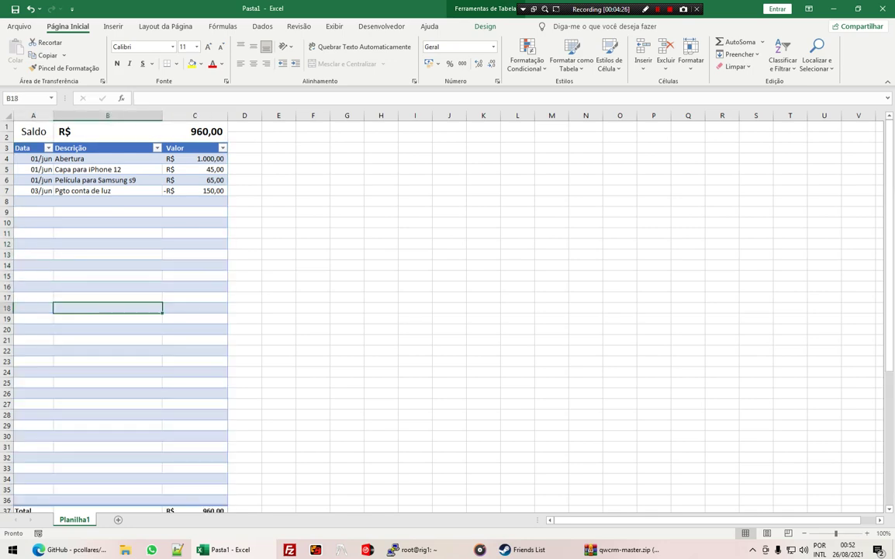
pyautogui.click(32, 201)
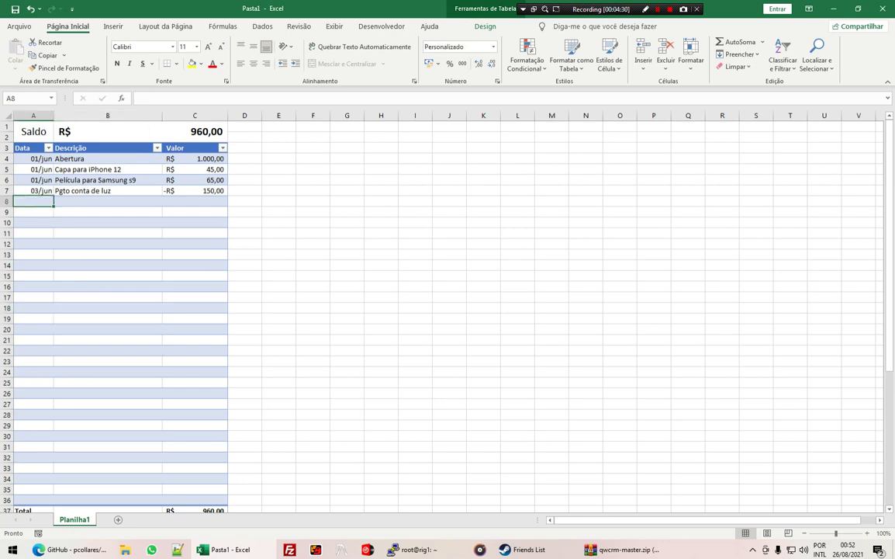
# Step: Enter the 04/jun Carregador (80) and 05/jun Fone de Ouvido (85) entries
pyautogui.write('4/6')
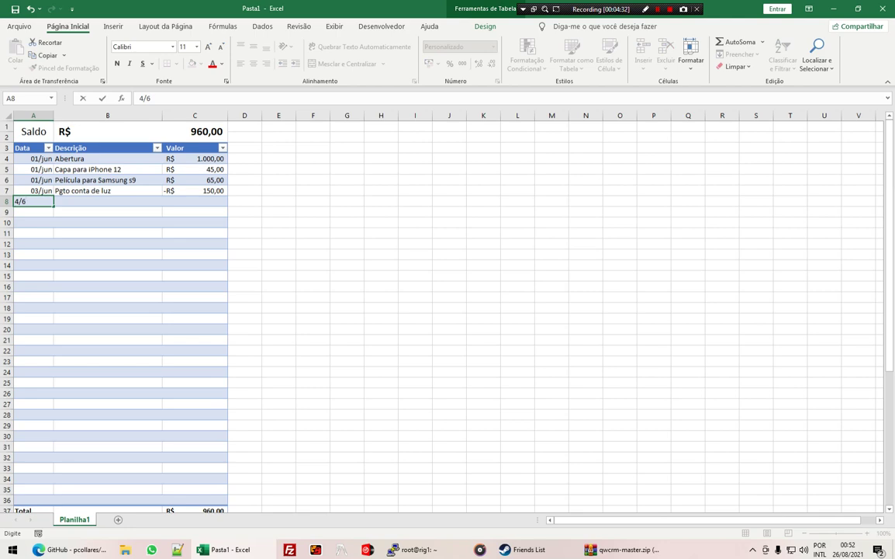
pyautogui.press('Tab')
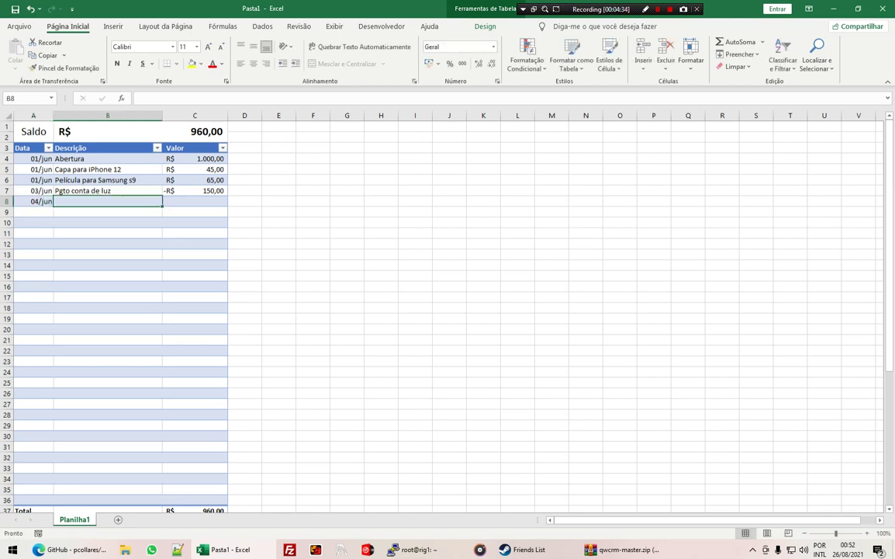
pyautogui.write('Carre')
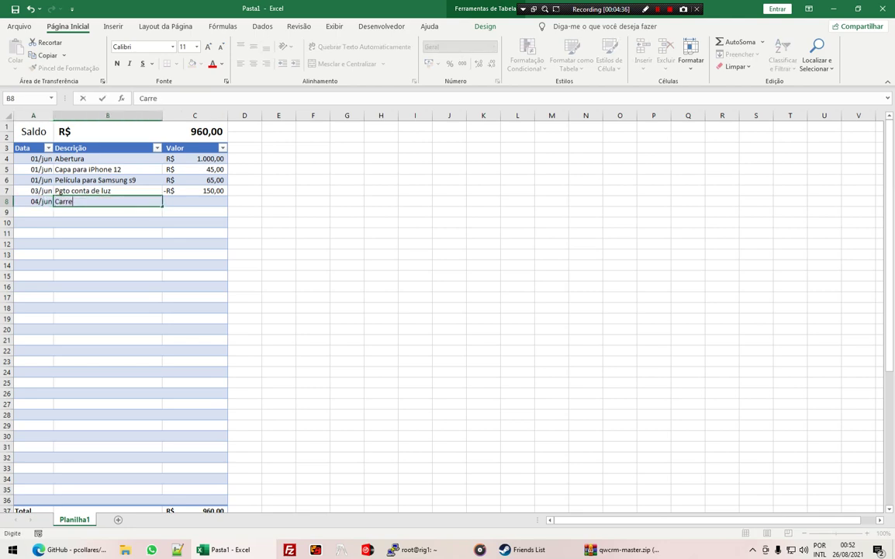
pyautogui.write('gador')
pyautogui.press('Tab')
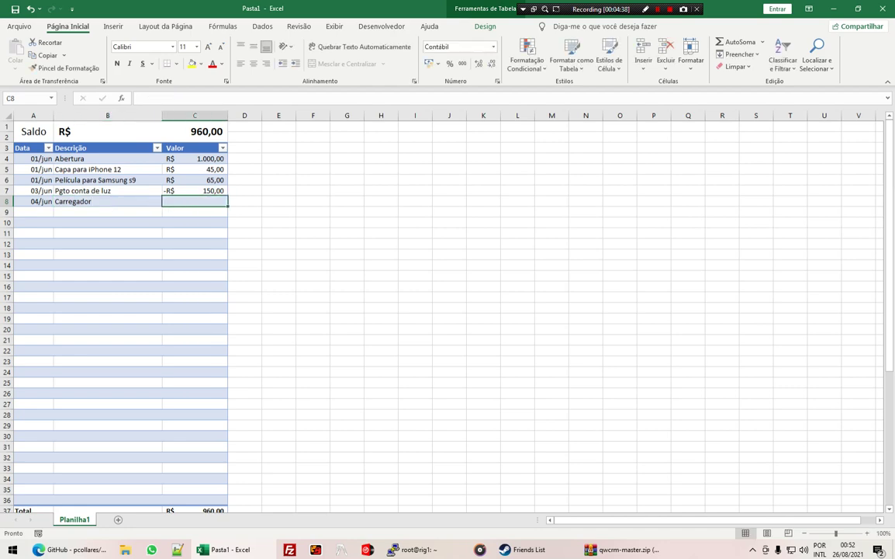
pyautogui.write('80')
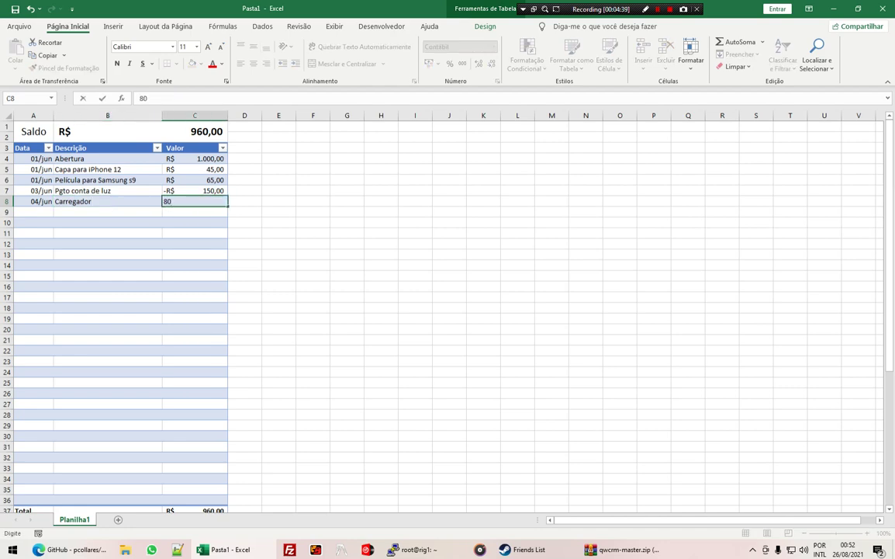
pyautogui.press('Return')
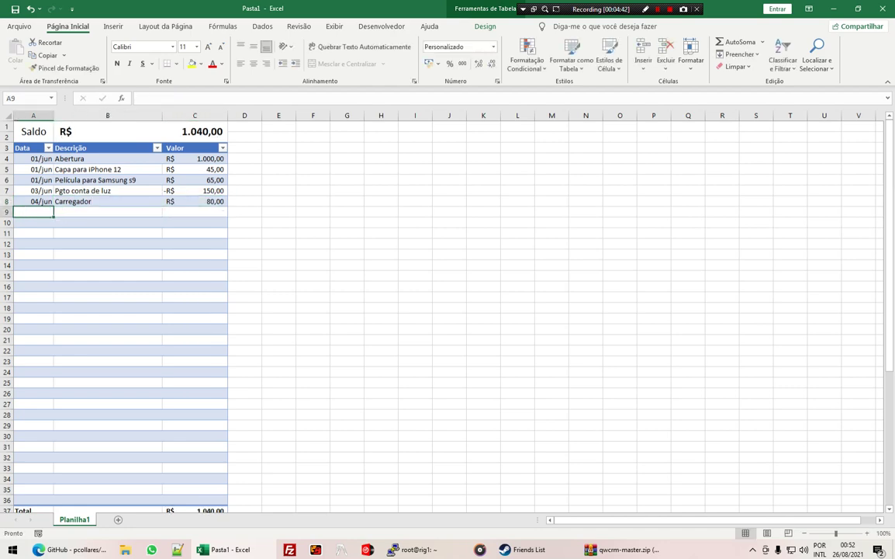
pyautogui.write('5/6')
pyautogui.press('Tab')
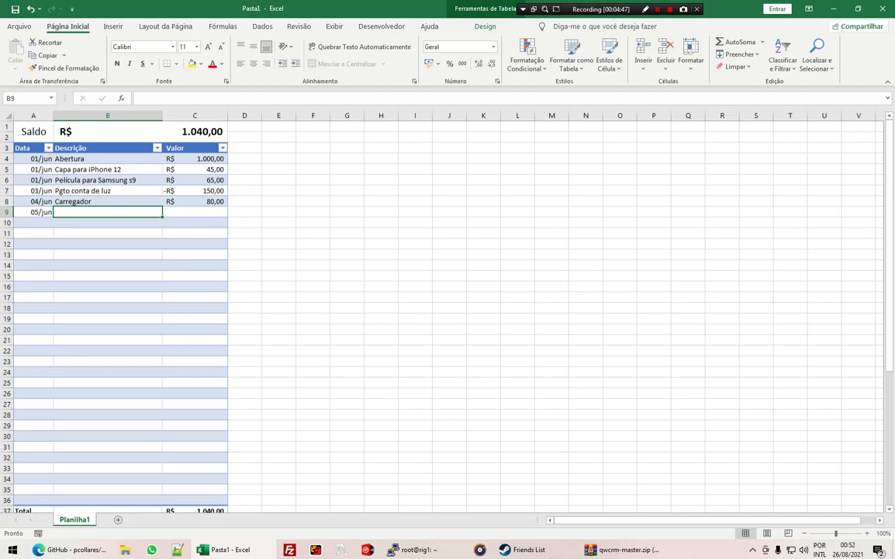
pyautogui.write('Fone')
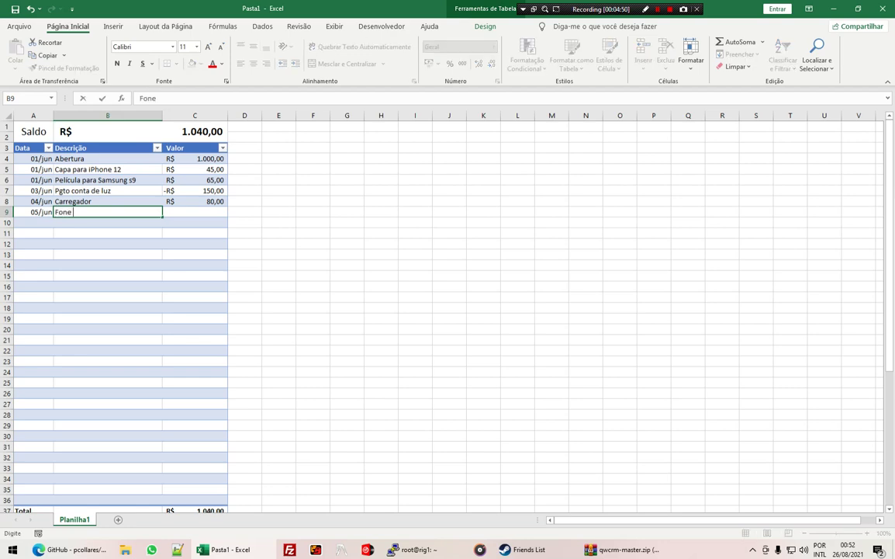
pyautogui.write(' de Ouvido')
pyautogui.press('Tab')
pyautogui.write('85')
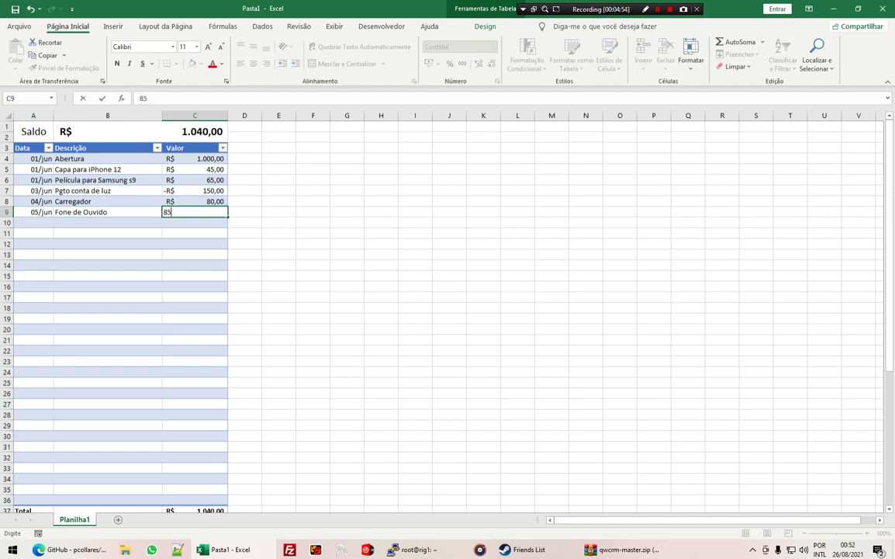
pyautogui.press('Return')
# Step: Add the 06/jun Pgto internet entry at -100 and check the Saldo formula
pyautogui.click(33, 222)
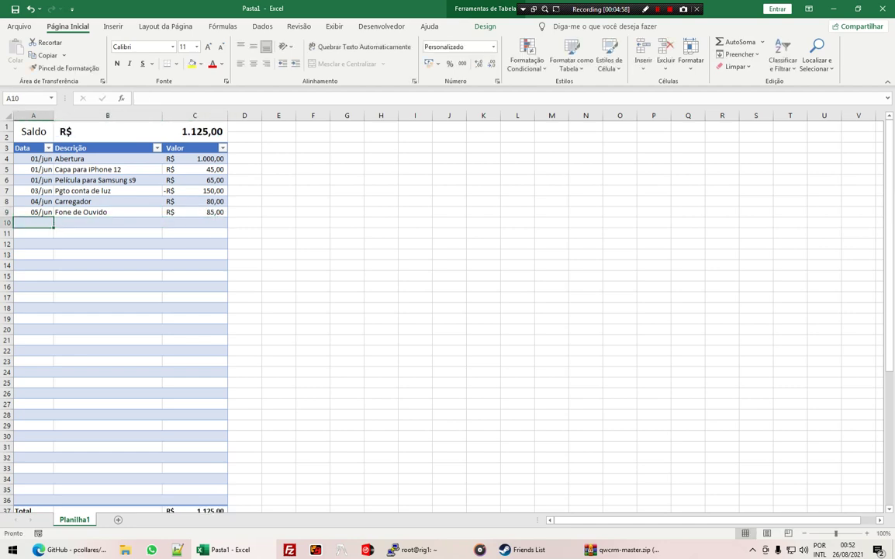
pyautogui.write('6/')
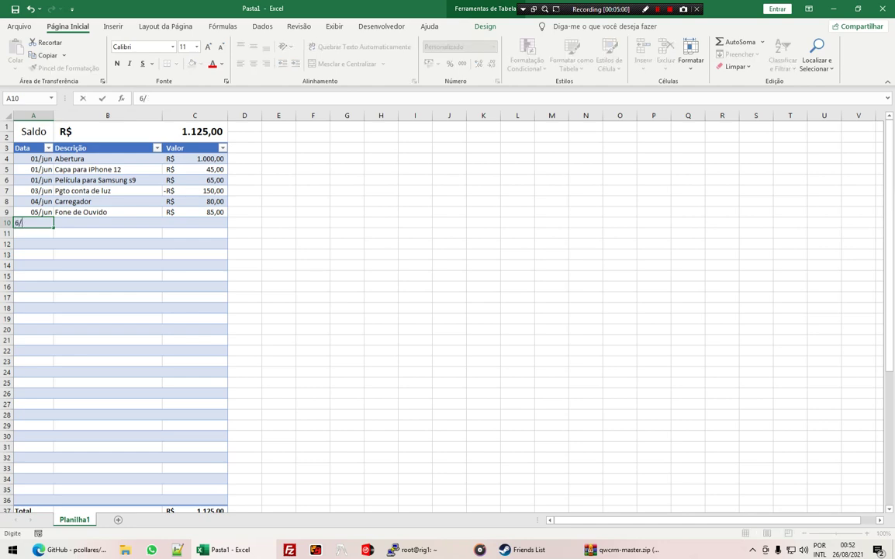
pyautogui.write('6')
pyautogui.press('Tab')
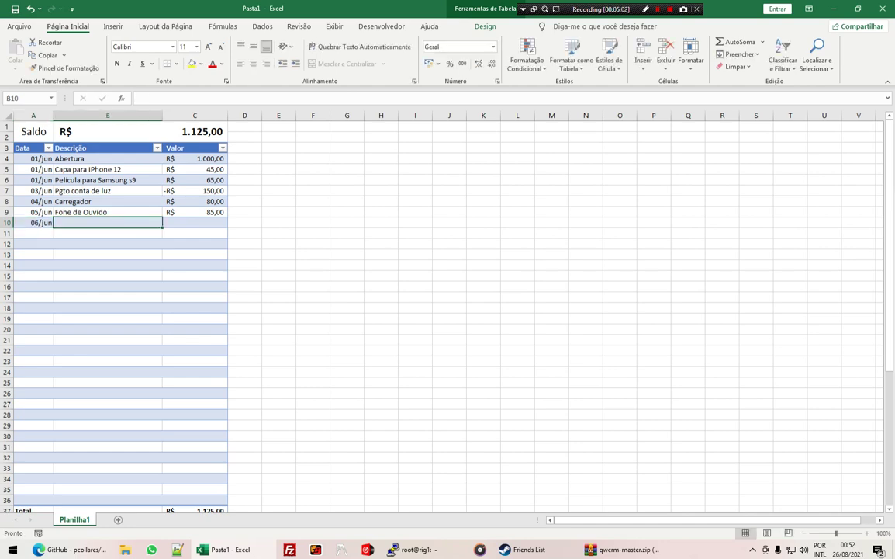
pyautogui.write('Pgto int')
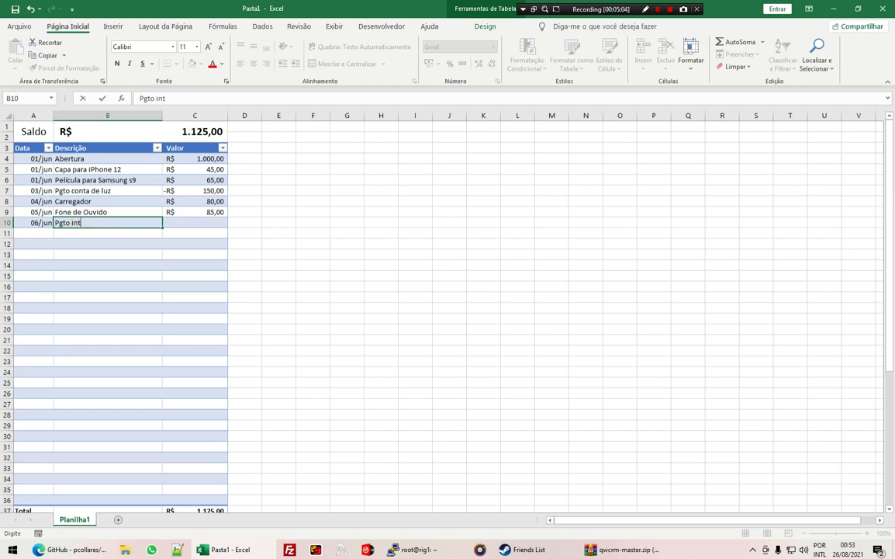
pyautogui.write('ernet')
pyautogui.press('Tab')
pyautogui.write('-')
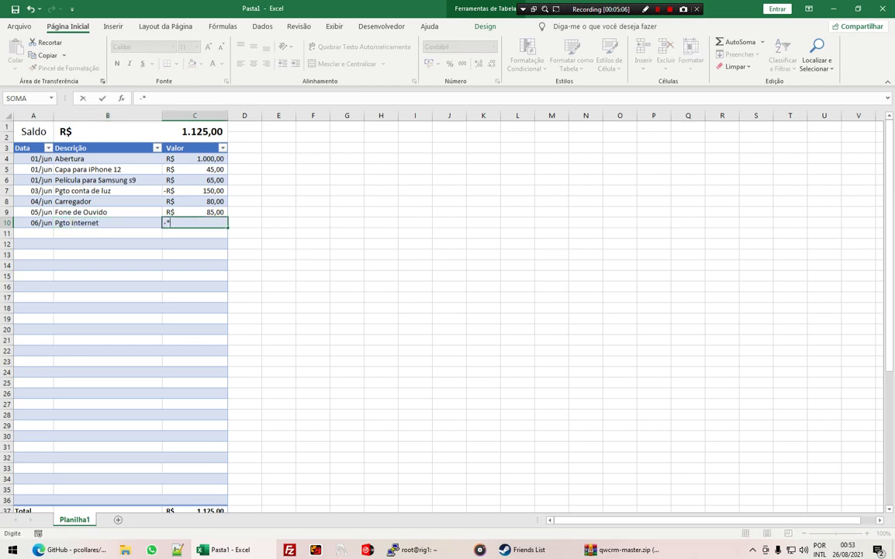
pyautogui.write('1')
pyautogui.write('00')
pyautogui.press('Return')
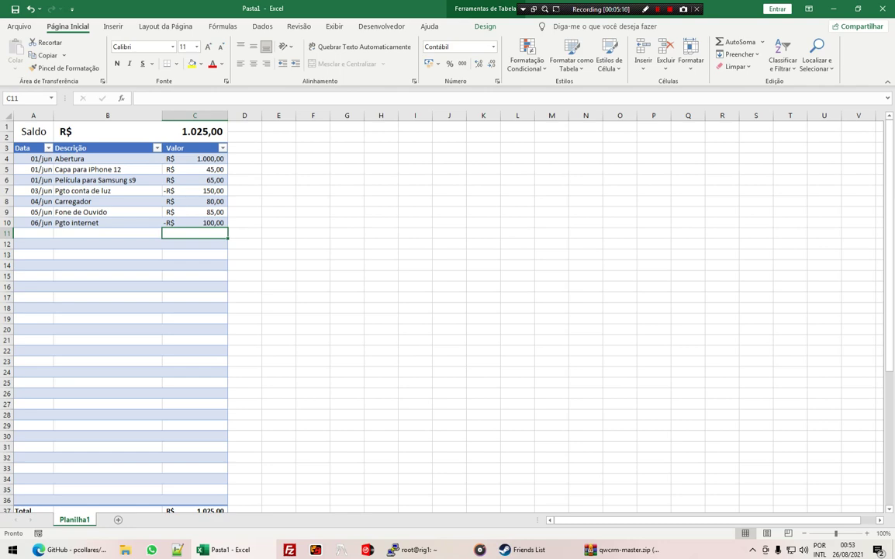
pyautogui.click(194, 131)
pyautogui.moveTo(33, 158); pyautogui.dragTo(194, 223)
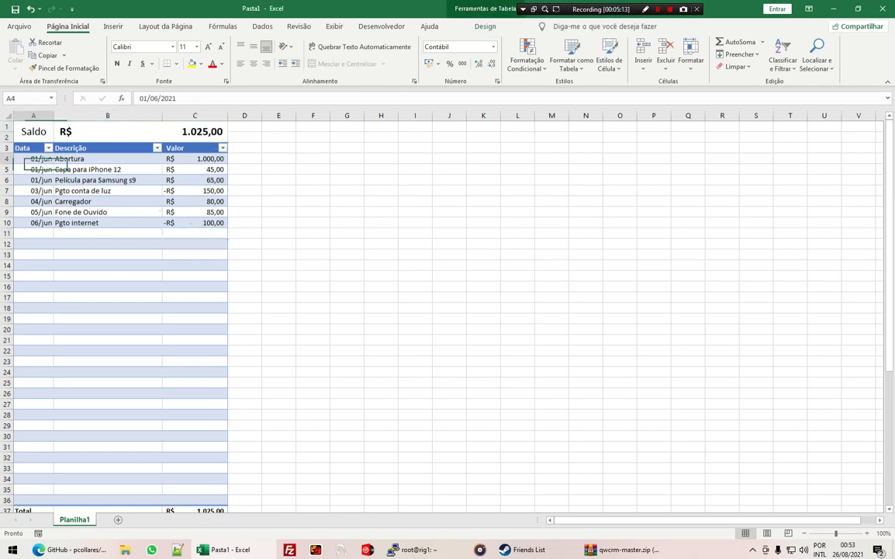
pyautogui.click(33, 233)
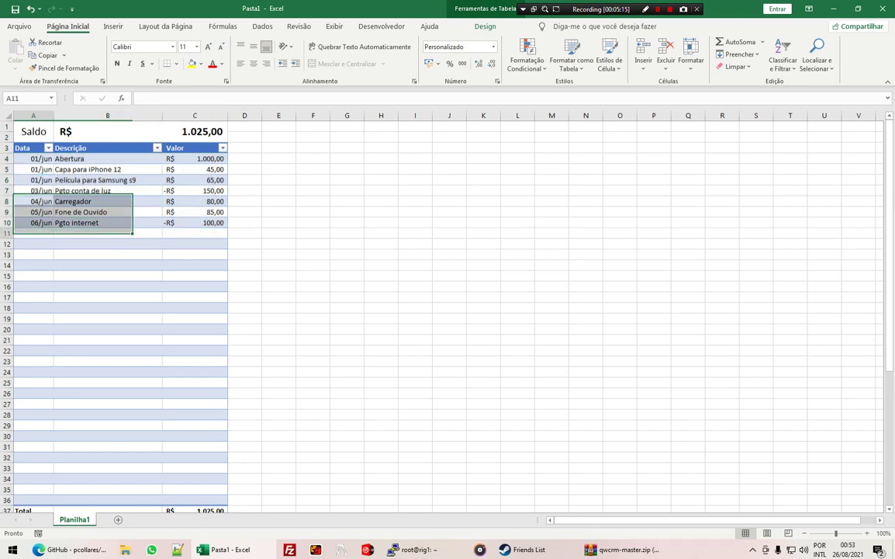
pyautogui.moveTo(33, 223); pyautogui.dragTo(202, 223)
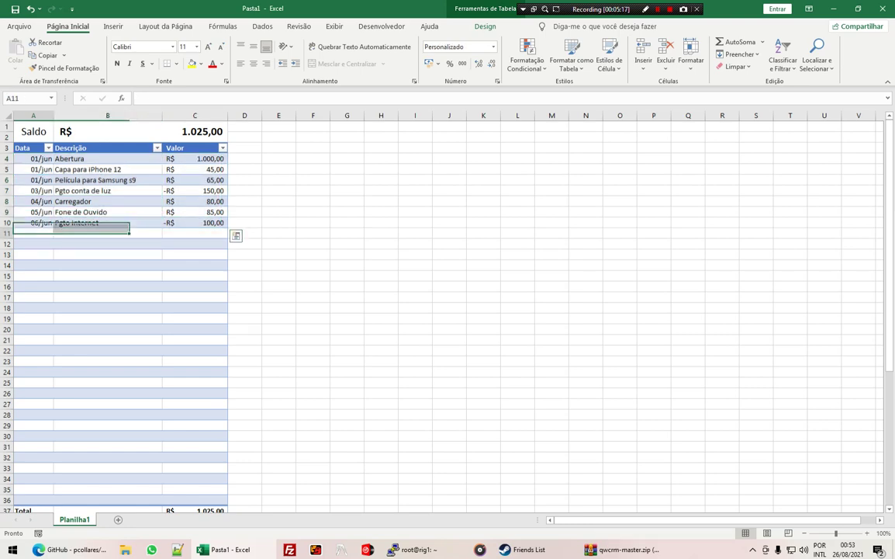
# Step: Add the 06/jun Sangria entry at -500 in row 11
pyautogui.click(34, 233)
pyautogui.write('7')
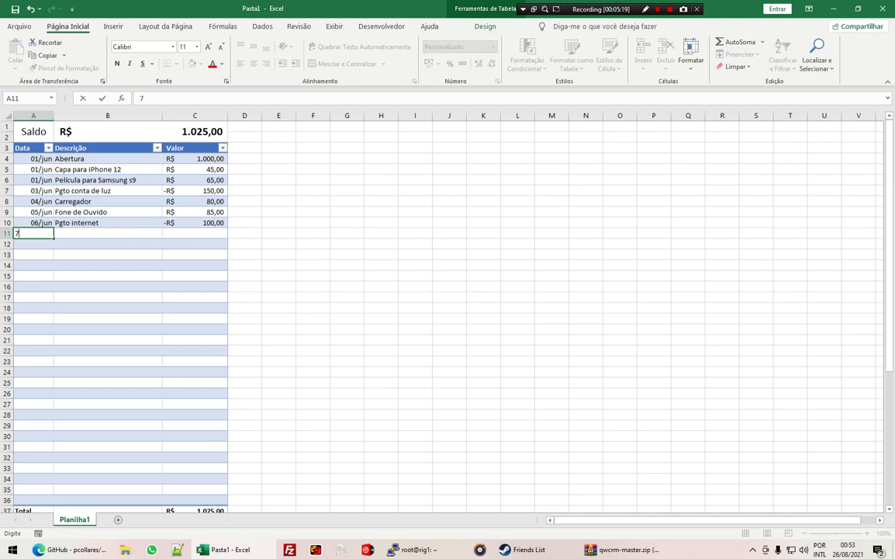
pyautogui.press('BackSpace')
pyautogui.write('6/6')
pyautogui.press('Tab')
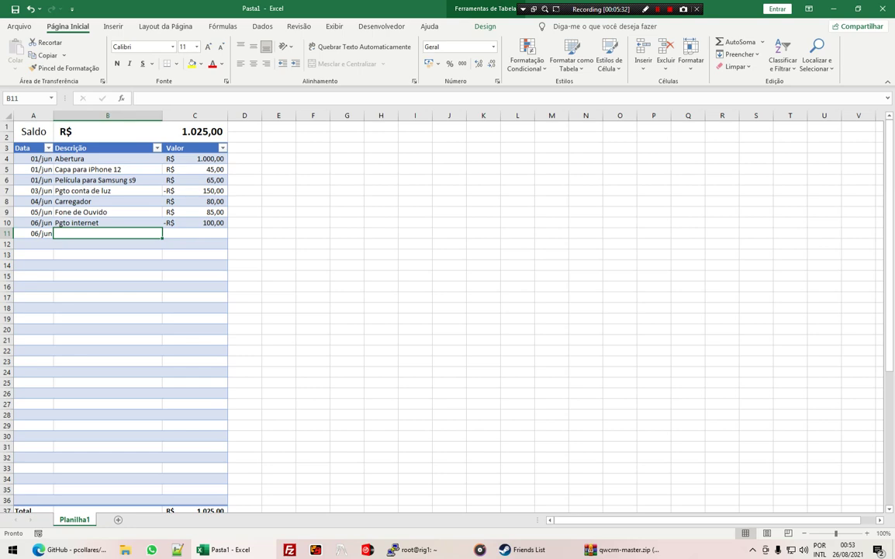
pyautogui.write('S')
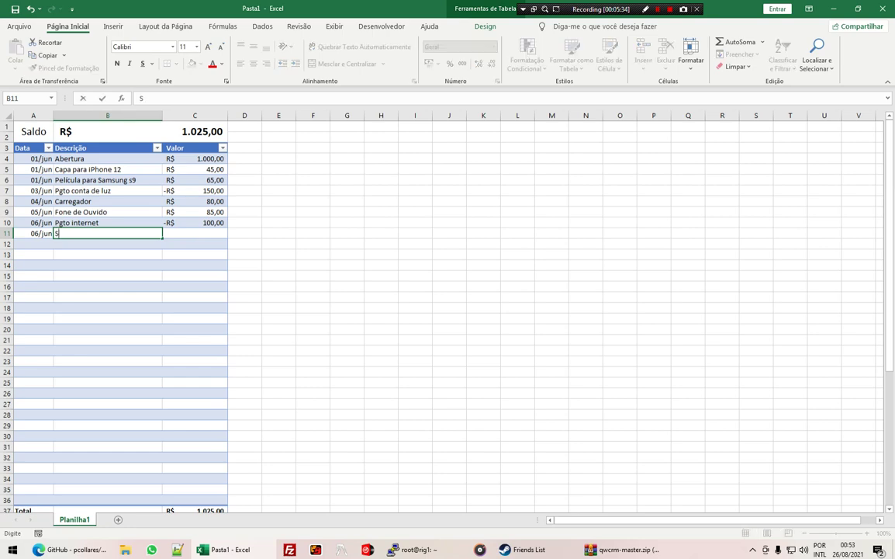
pyautogui.write('angria')
pyautogui.press('Tab')
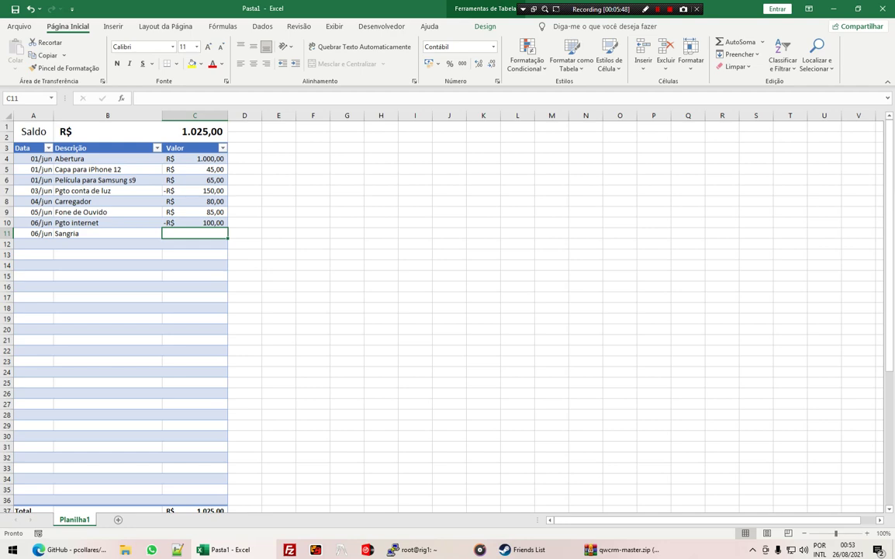
pyautogui.write('-500')
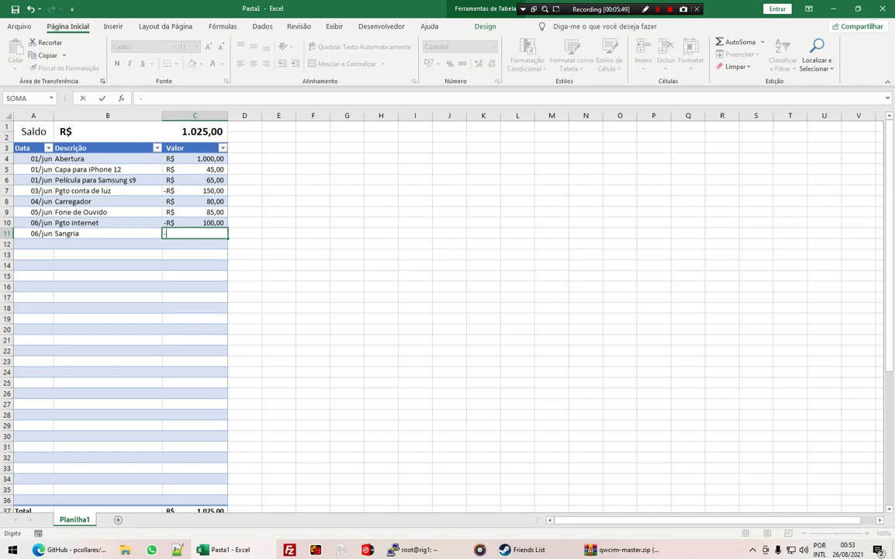
pyautogui.press('Return')
pyautogui.click(194, 232)
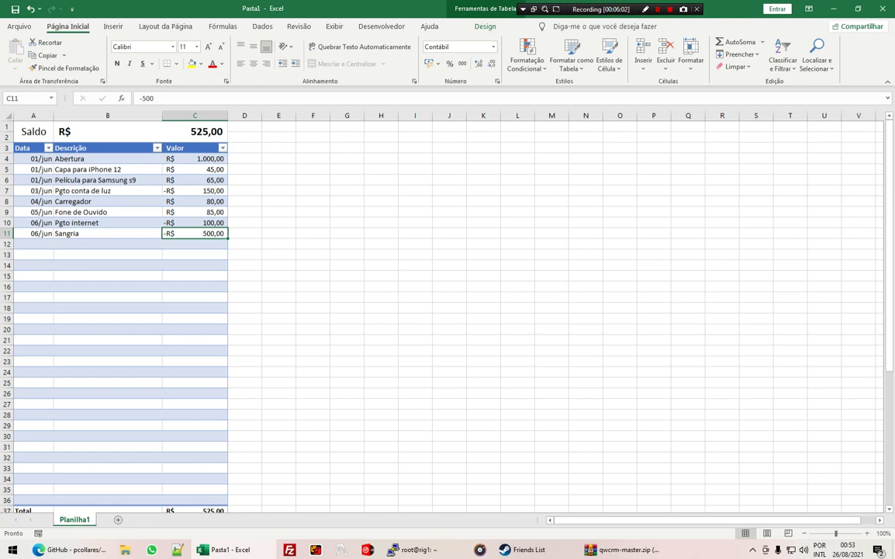
pyautogui.click(33, 158)
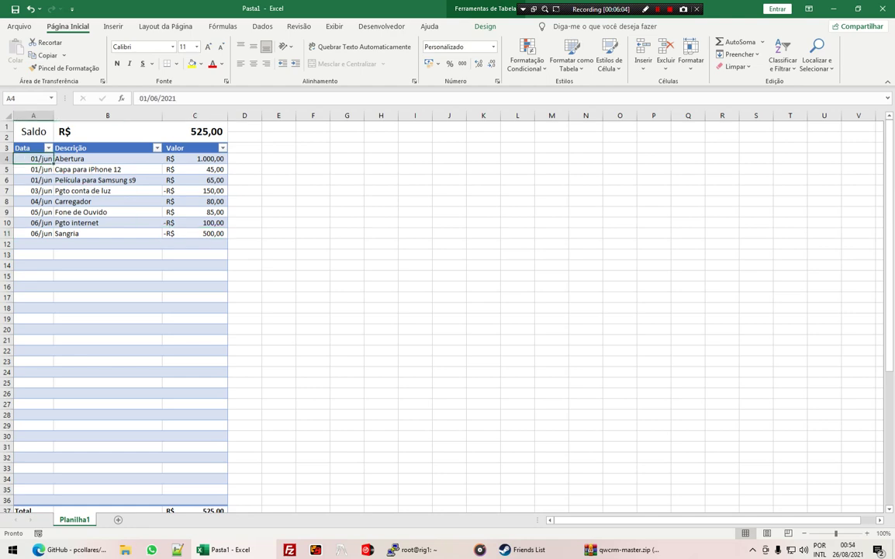
# Step: Select the Abertura amount in C4 and open the Formatação Condicional menu
pyautogui.click(195, 159)
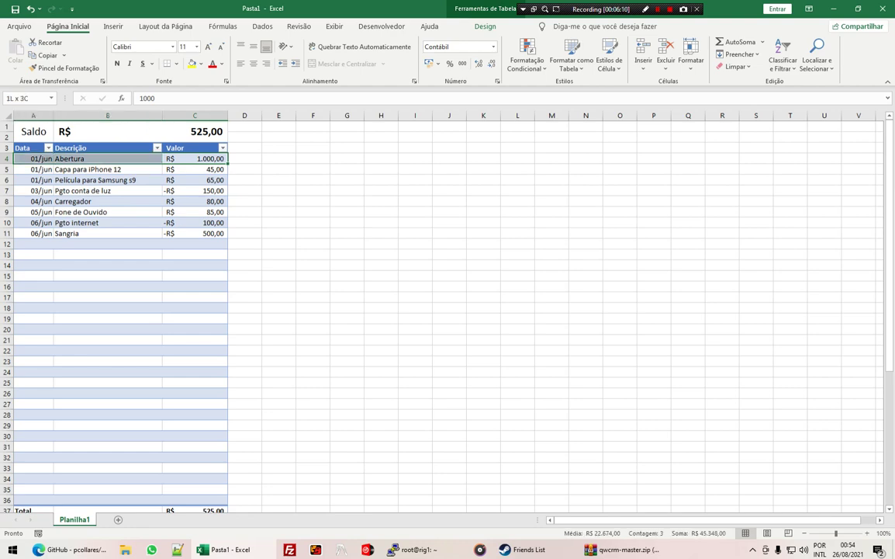
pyautogui.moveTo(195, 158); pyautogui.dragTo(35, 158)
pyautogui.moveTo(195, 201)
pyautogui.mouseDown()
pyautogui.moveTo(195, 191)
pyautogui.moveTo(34, 190)
pyautogui.mouseUp()
pyautogui.click(195, 190)
pyautogui.click(33, 190)
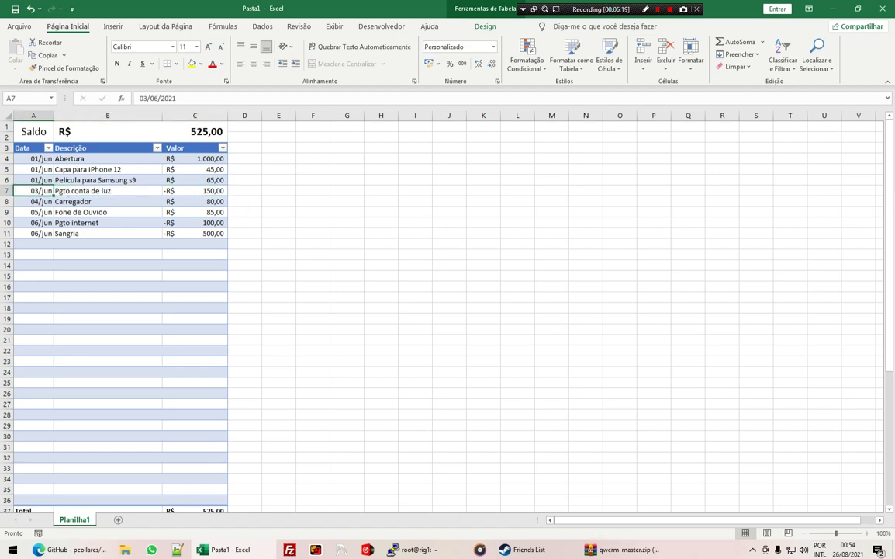
pyautogui.click(47, 158)
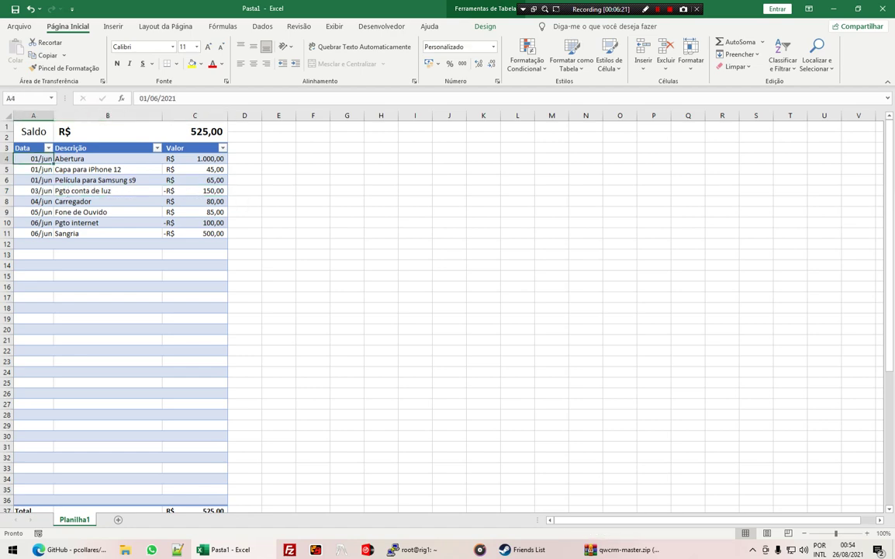
pyautogui.click(195, 159)
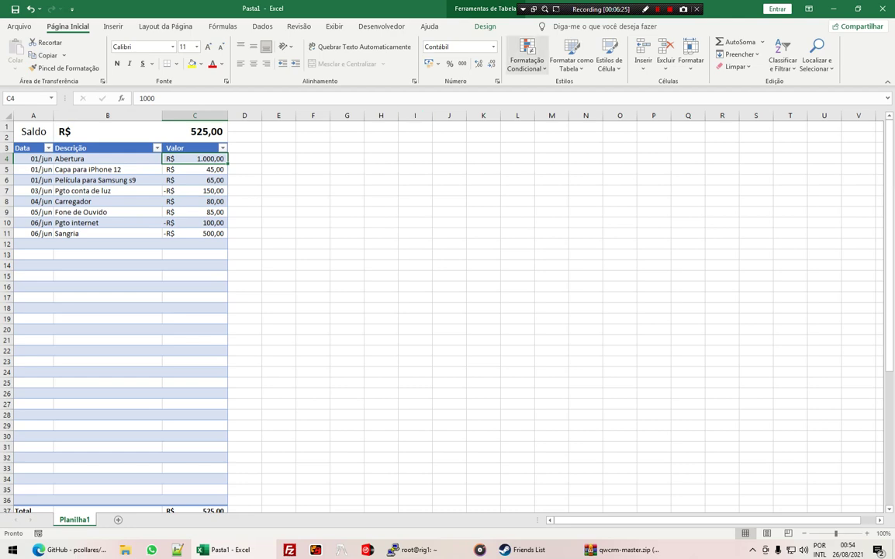
pyautogui.click(527, 58)
pyautogui.moveTo(566, 194)
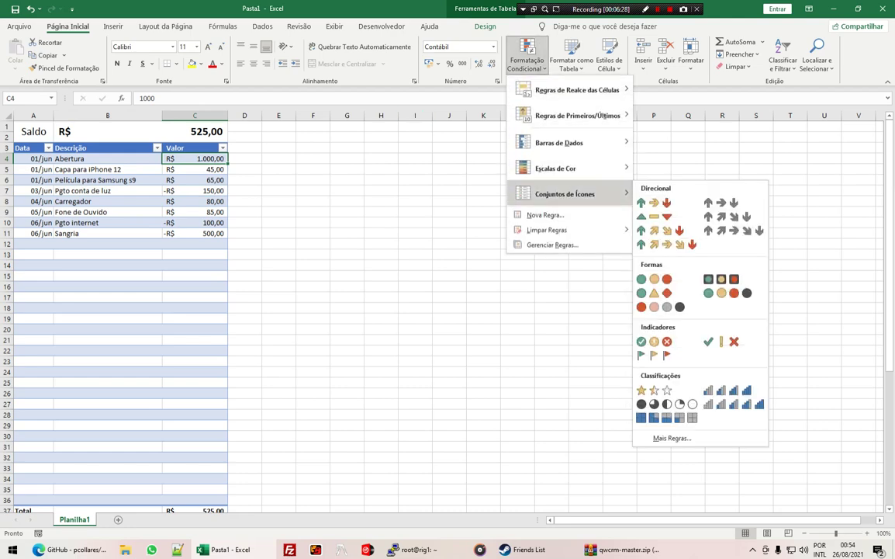
# Step: Create a new formula-based rule for C4 with the formula =$C4>0
pyautogui.click(546, 215)
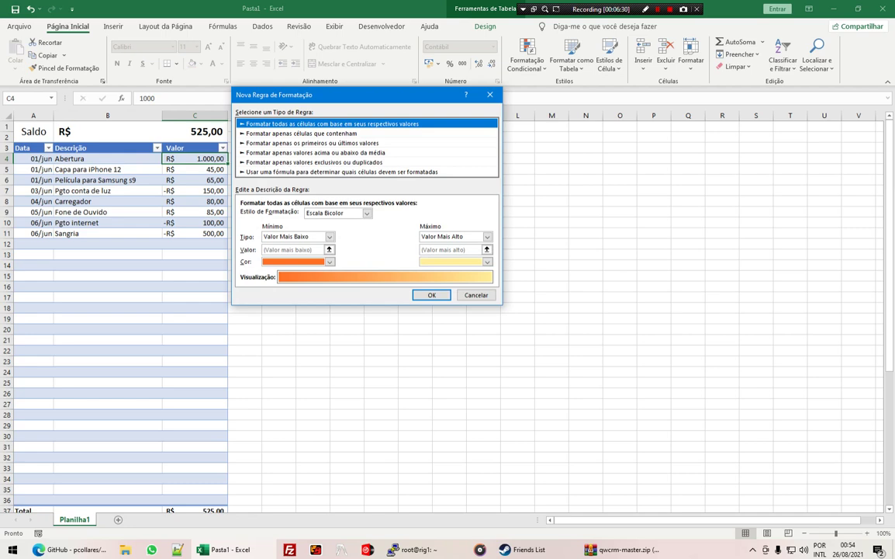
pyautogui.click(342, 171)
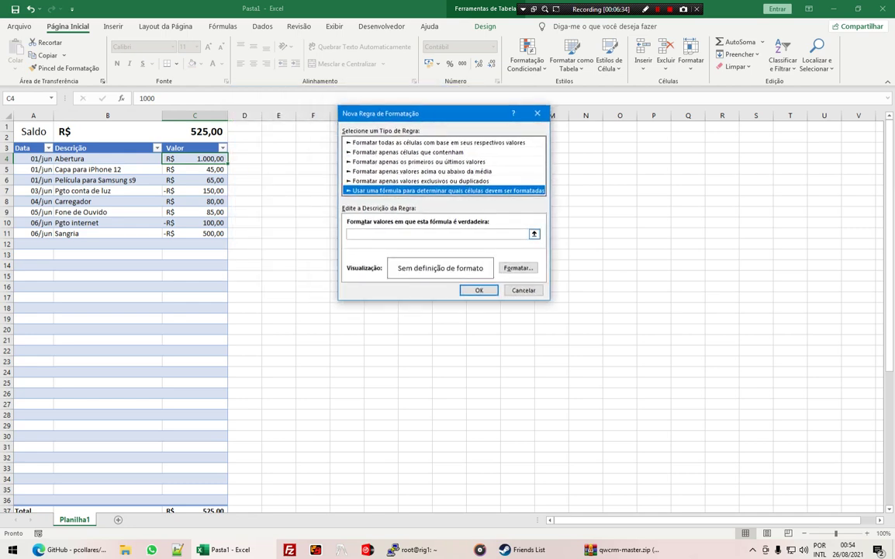
pyautogui.click(403, 233)
pyautogui.write('=')
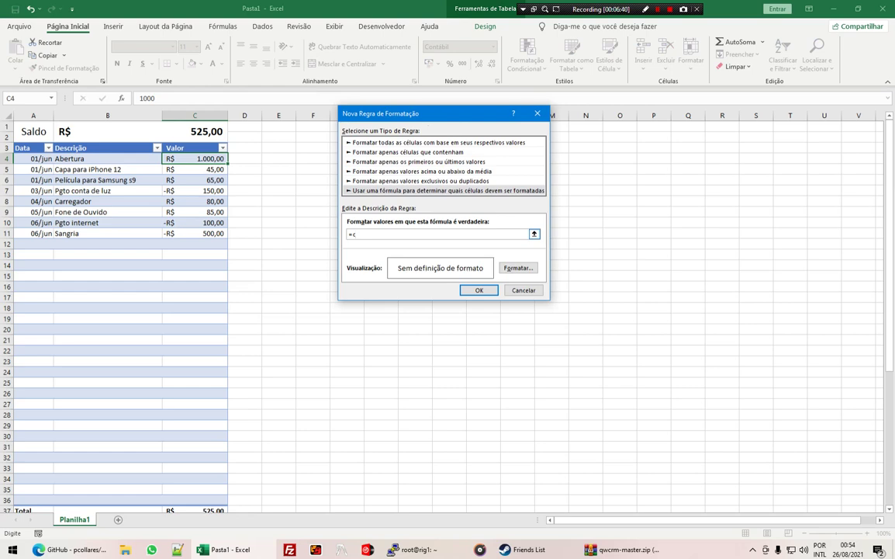
pyautogui.press('BackSpace')
pyautogui.write('$c4')
pyautogui.press('Tab')
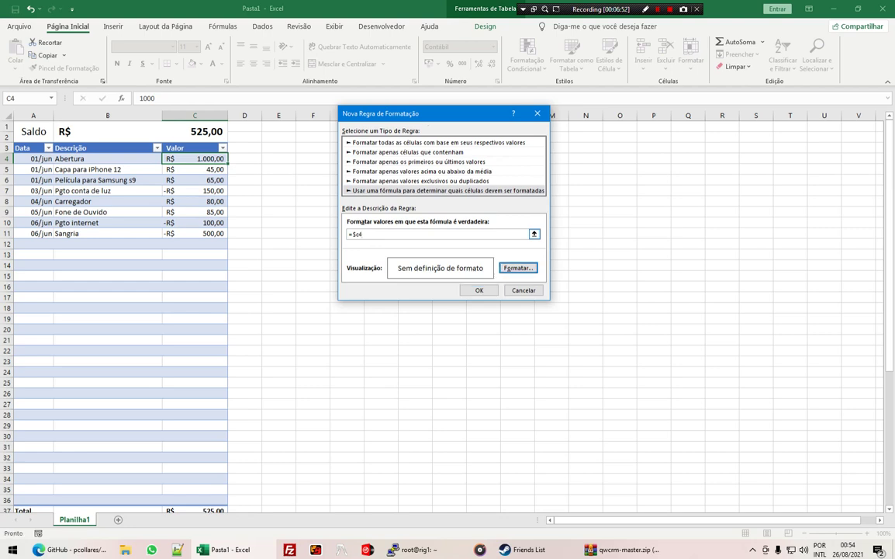
pyautogui.hotkey('shift', 'Tab')
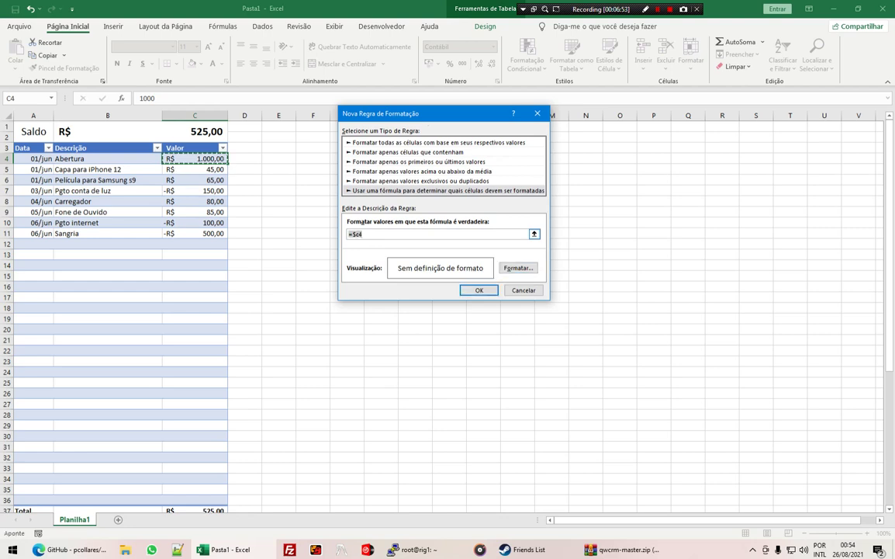
pyautogui.click(362, 234)
pyautogui.write('>0')
pyautogui.press('Tab')
pyautogui.press('Return')
# Step: Format the rule with a light green fill and bold green text, and save it
pyautogui.click(343, 65)
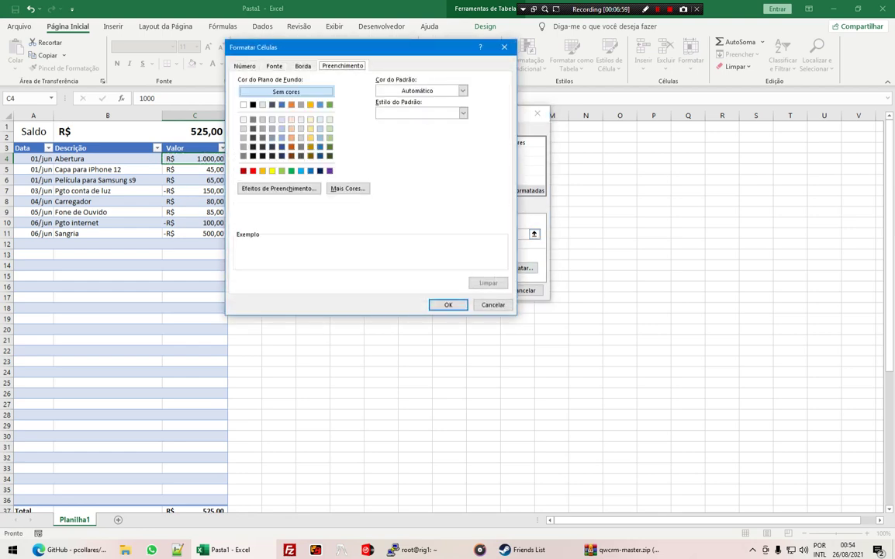
pyautogui.click(297, 123)
pyautogui.click(274, 65)
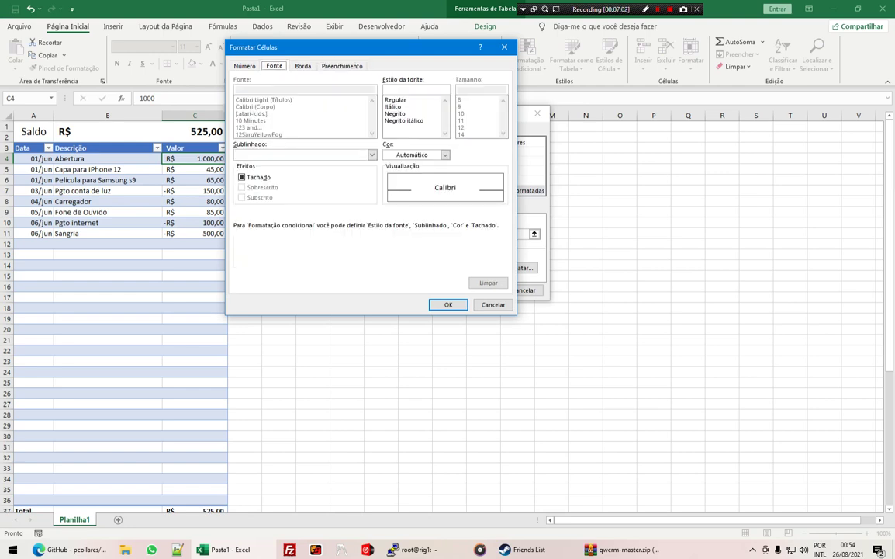
pyautogui.click(395, 113)
pyautogui.click(445, 155)
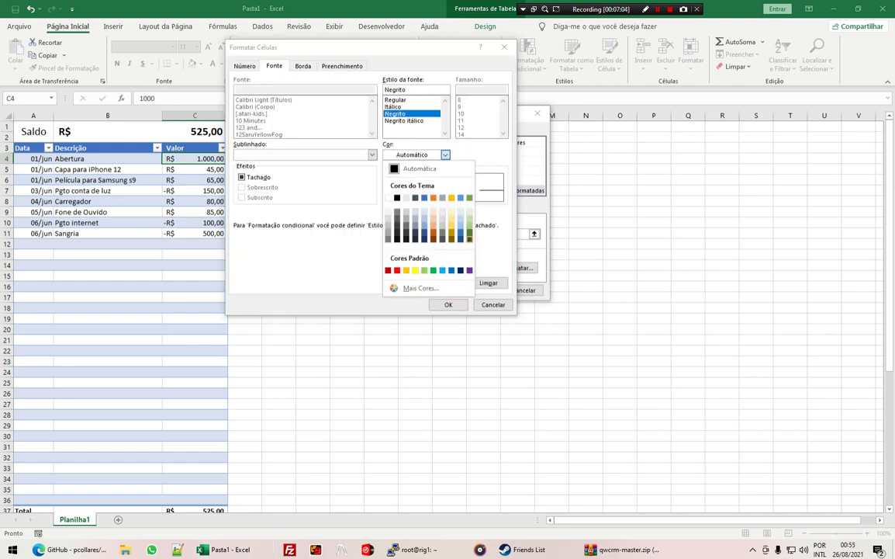
pyautogui.click(469, 225)
pyautogui.click(448, 304)
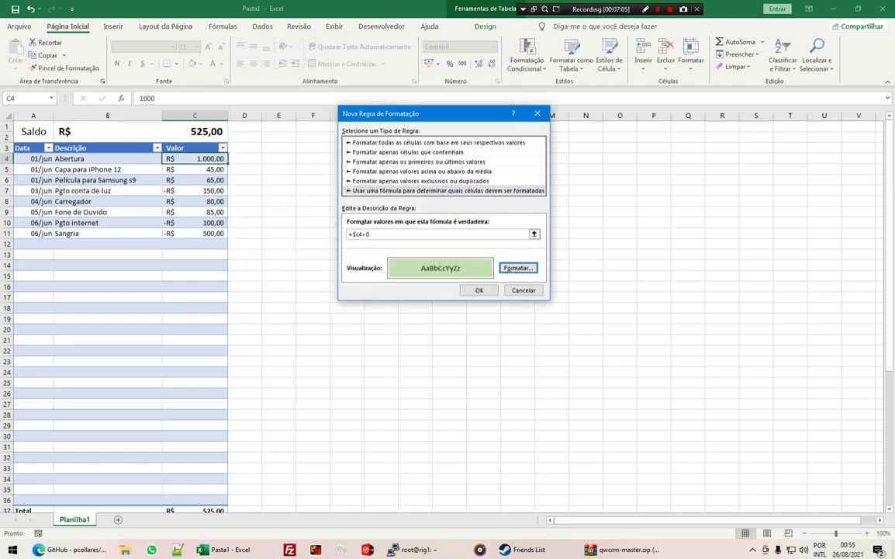
pyautogui.click(479, 289)
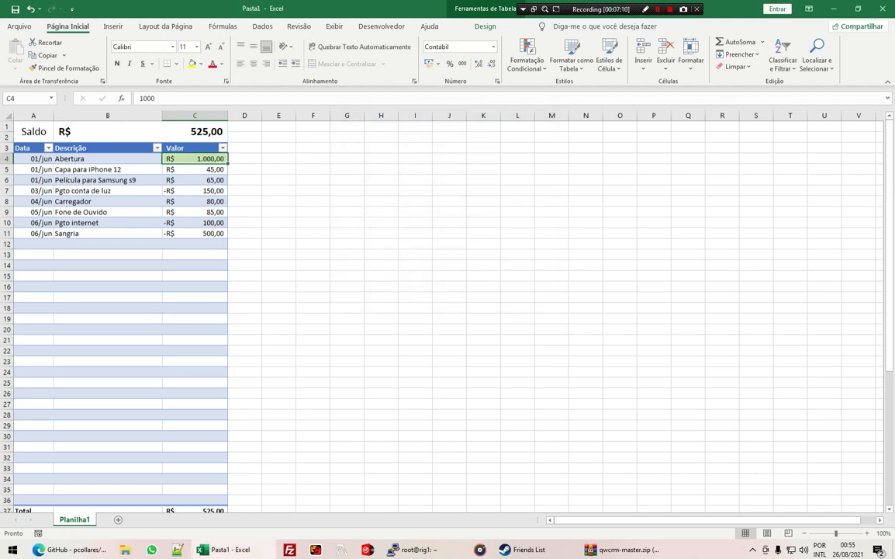
# Step: Test the rule with -8 in C4, then undo to restore 1.000,00
pyautogui.write('-8')
pyautogui.press('Return')
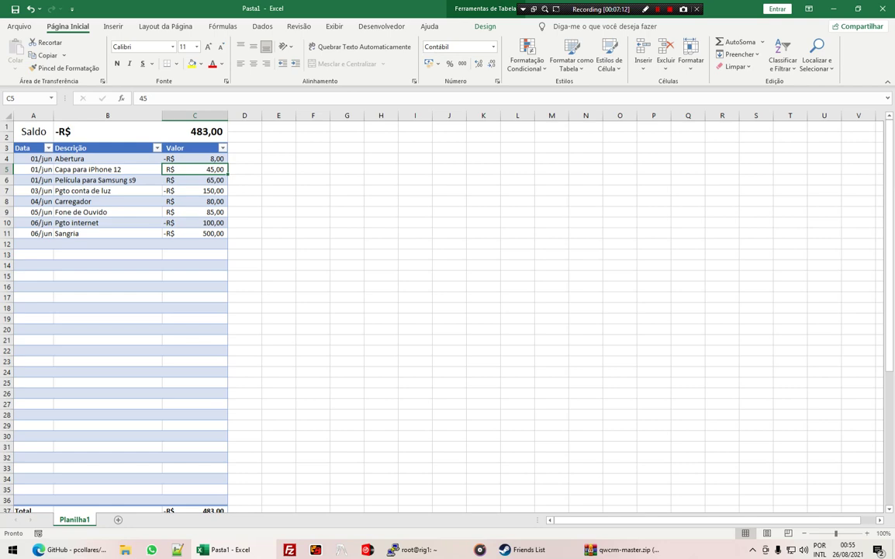
pyautogui.hotkey('ctrl', 'z')
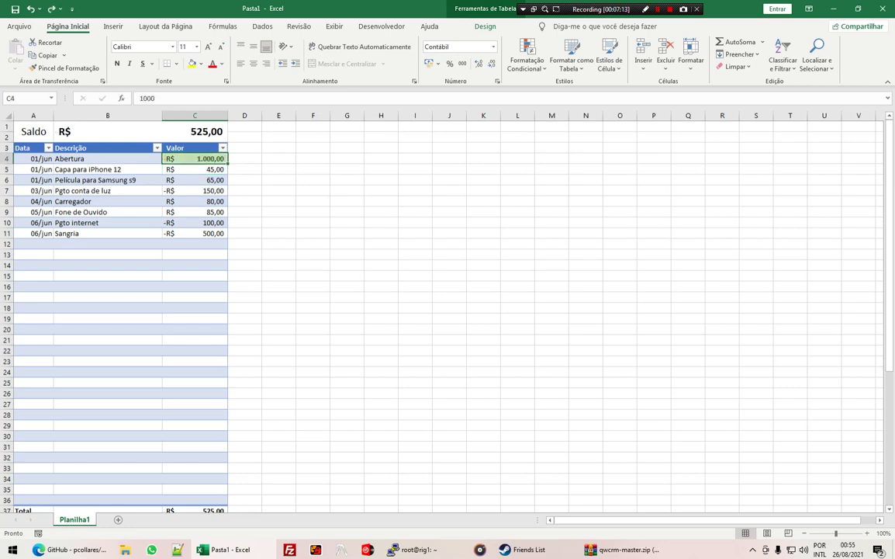
pyautogui.click(527, 60)
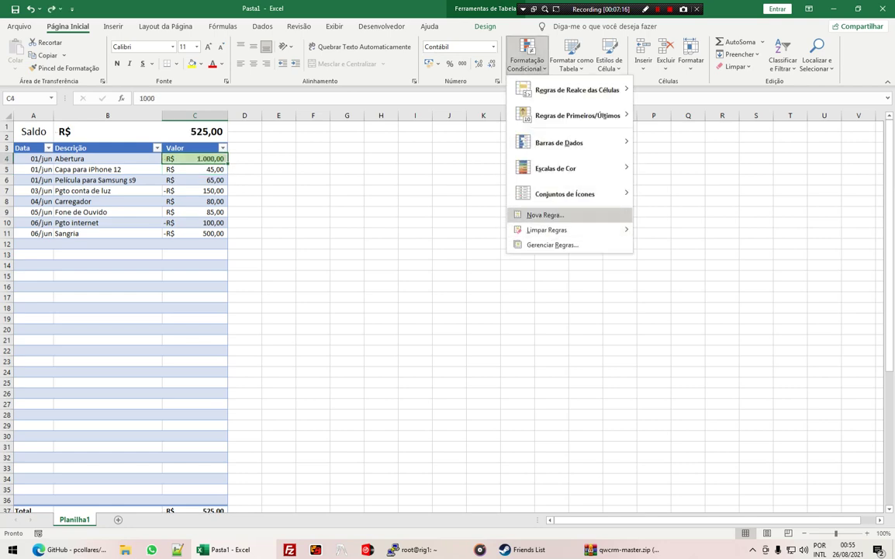
# Step: Create a formula rule =$C4<0 with a light pink fill
pyautogui.click(546, 215)
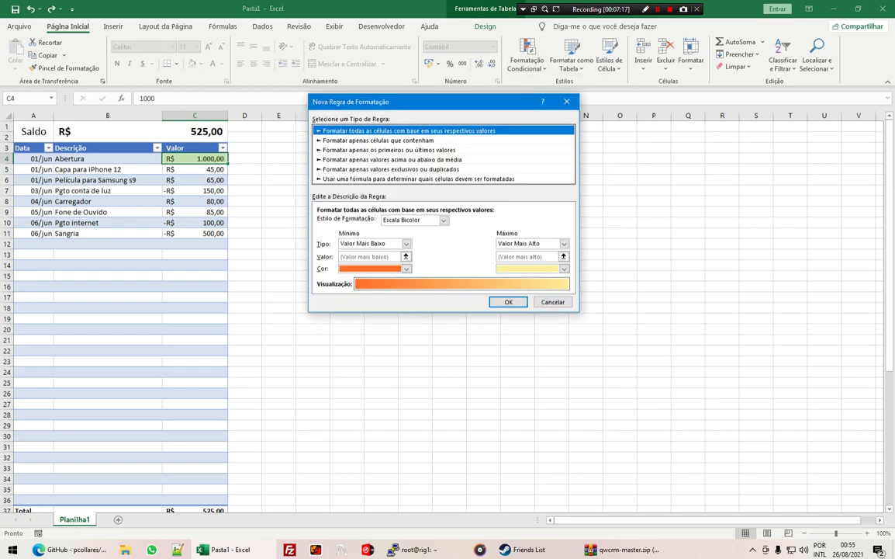
pyautogui.click(418, 179)
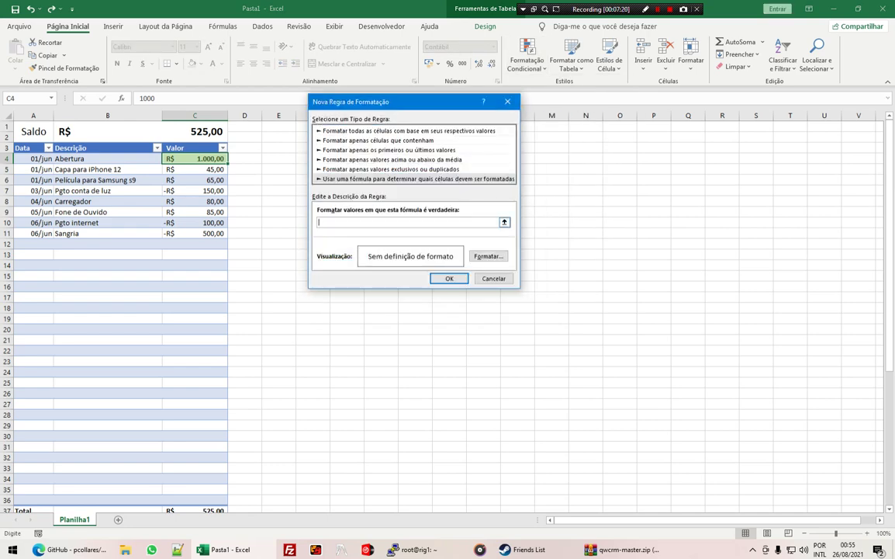
pyautogui.click(408, 222)
pyautogui.write('=$c')
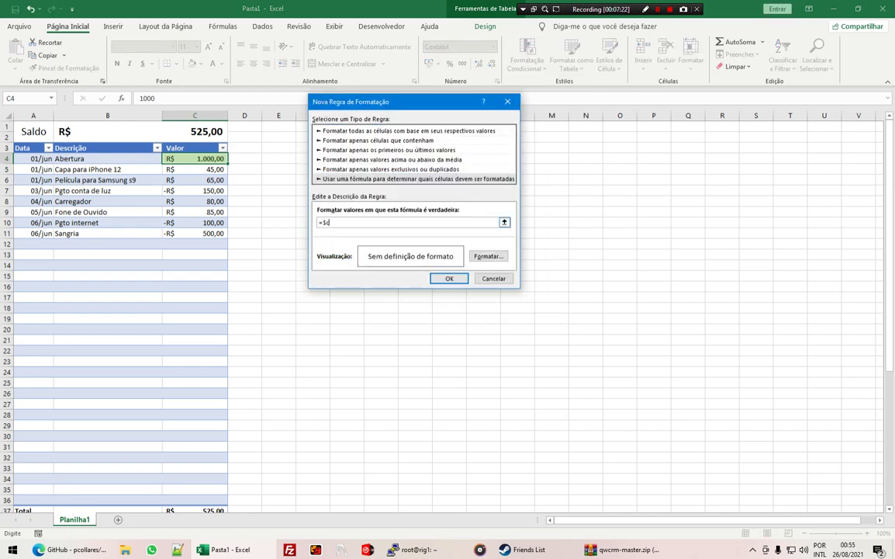
pyautogui.write('4<0')
pyautogui.click(488, 255)
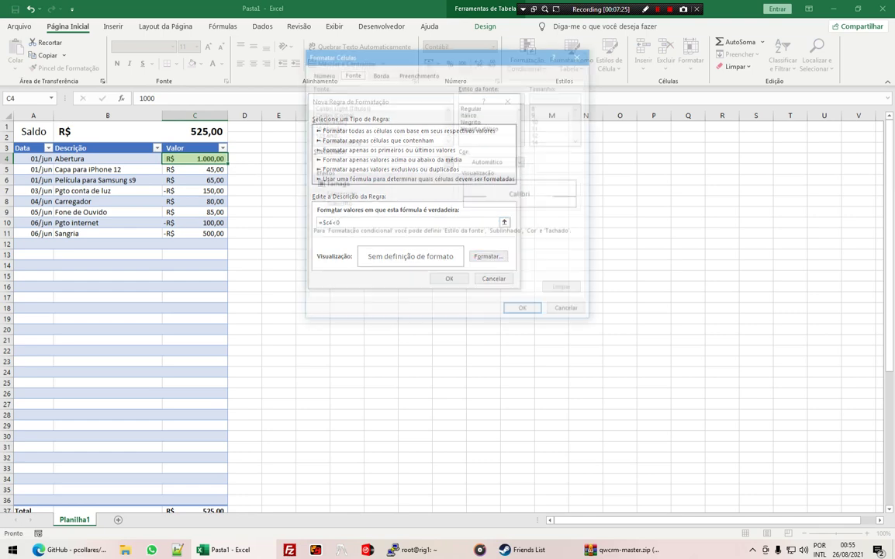
pyautogui.click(419, 72)
pyautogui.click(420, 194)
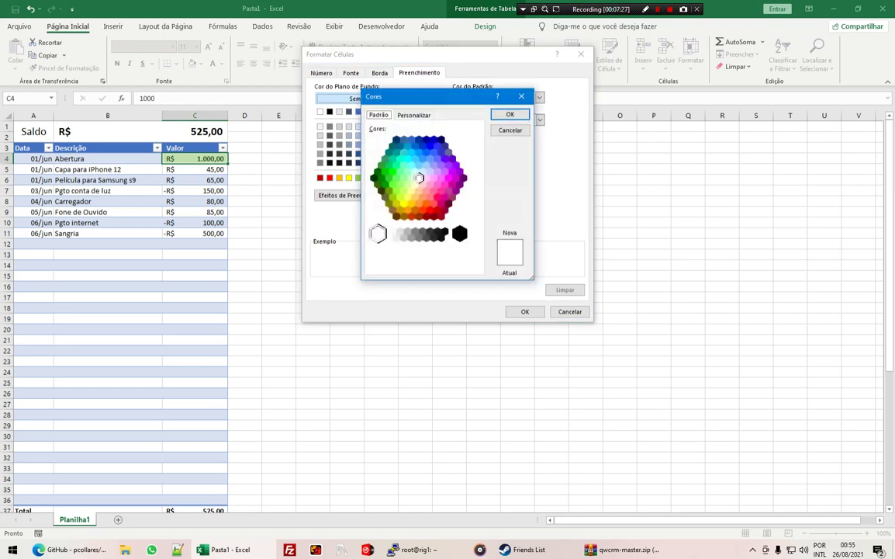
pyautogui.click(425, 184)
pyautogui.click(510, 114)
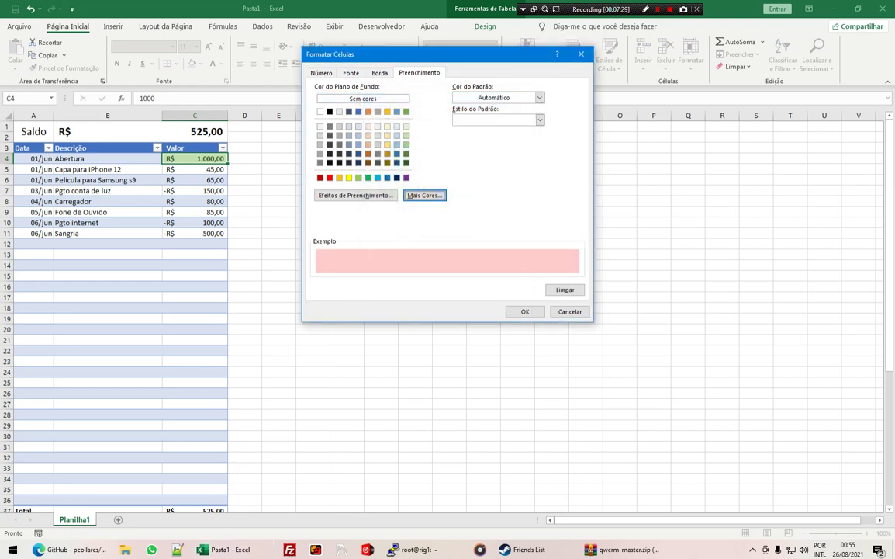
# Step: Give the rule bold dark-red text, save it, and test with -15 before undoing
pyautogui.click(351, 72)
pyautogui.click(523, 162)
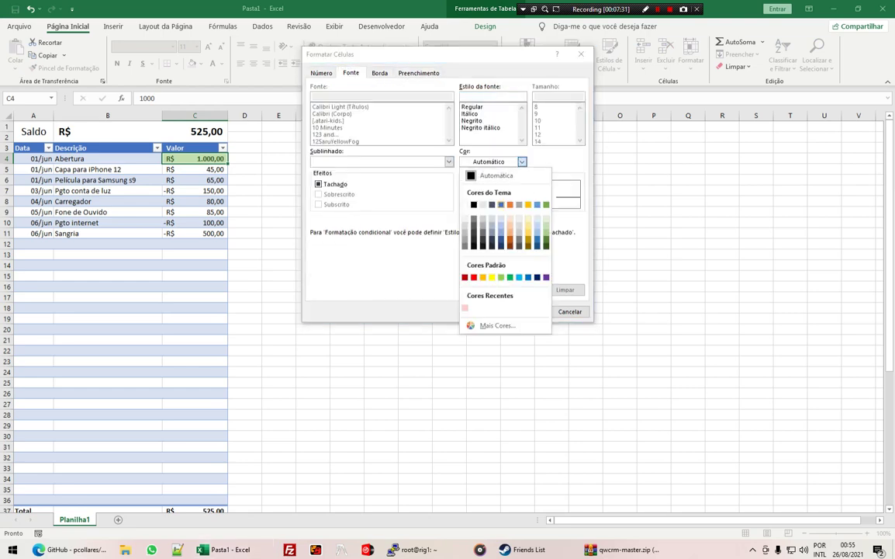
pyautogui.click(464, 277)
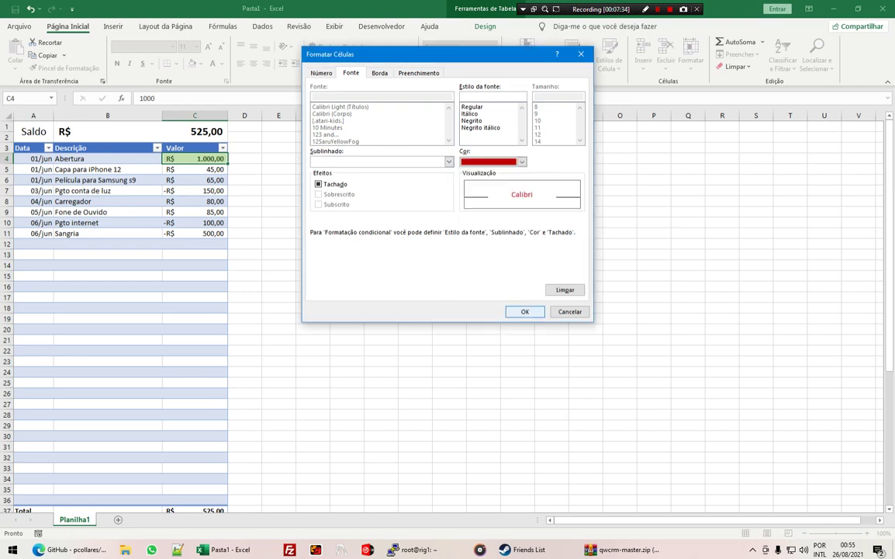
pyautogui.click(473, 120)
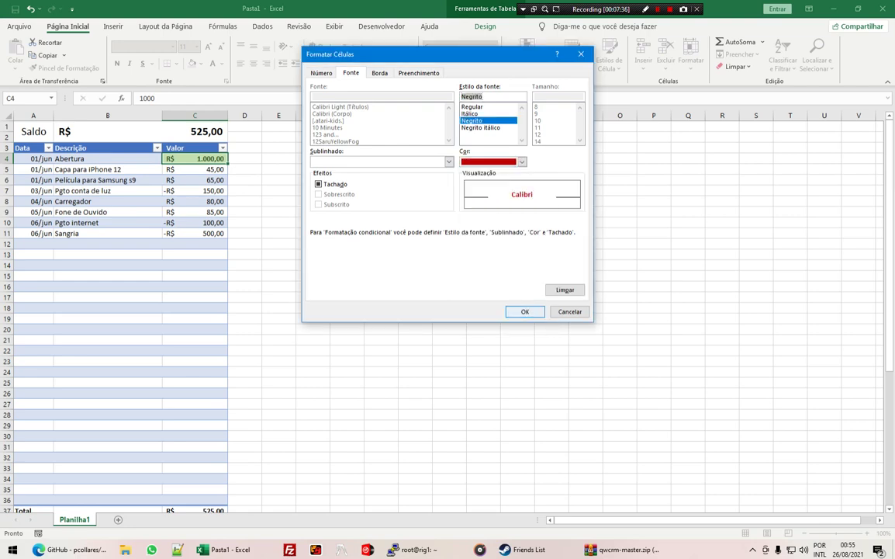
pyautogui.press('Return')
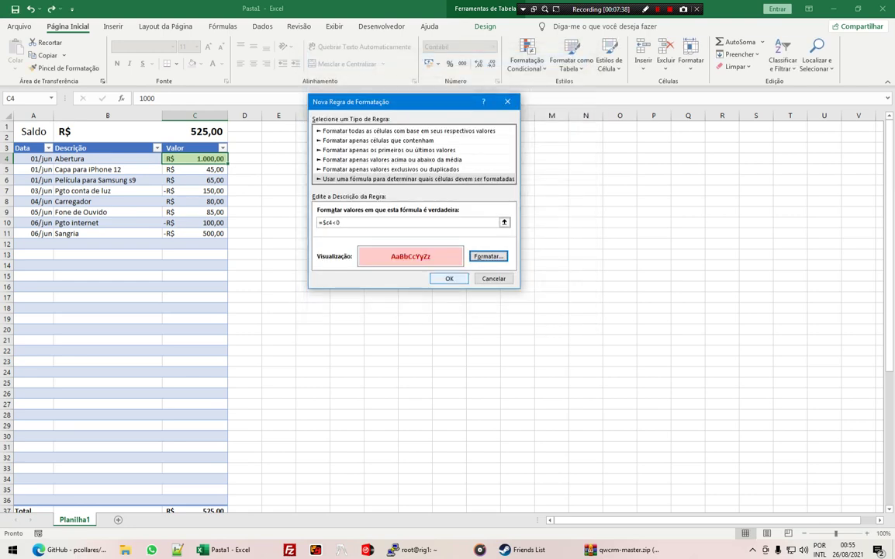
pyautogui.press('Return')
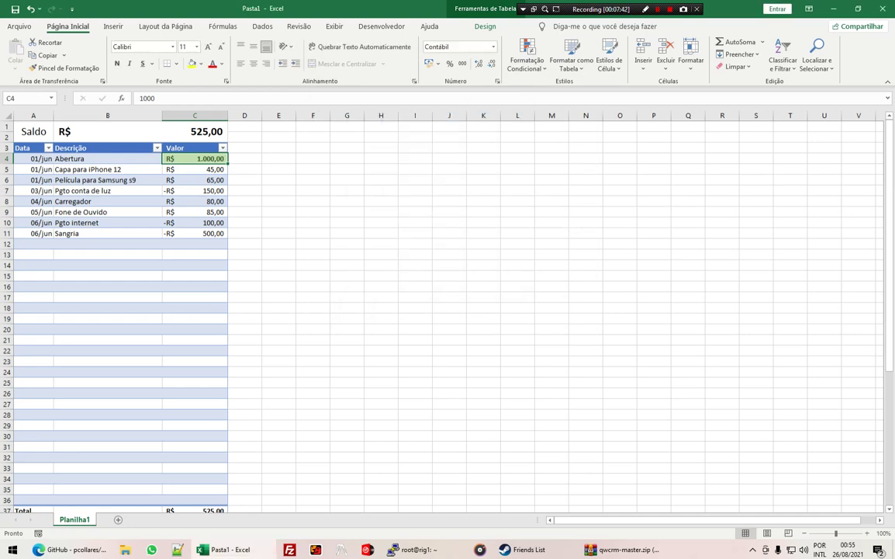
pyautogui.write('-15')
pyautogui.press('Return')
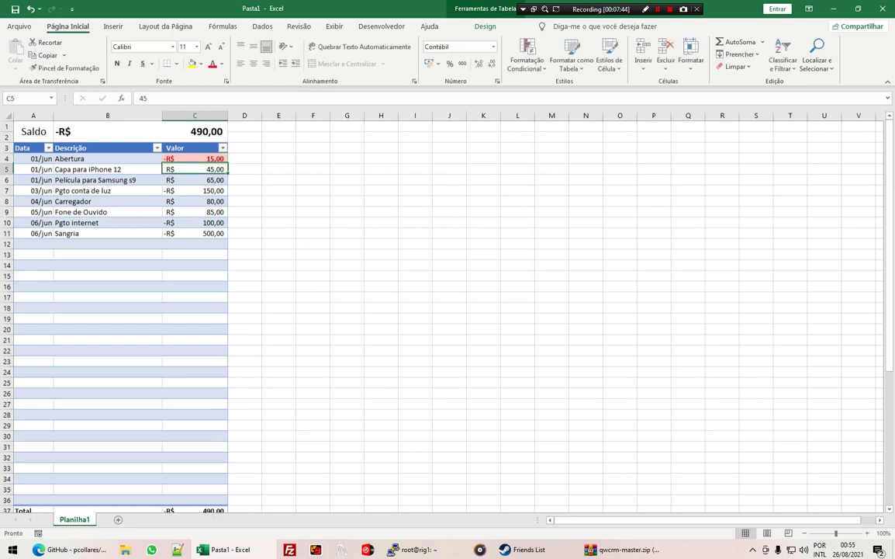
pyautogui.hotkey('ctrl', 'z')
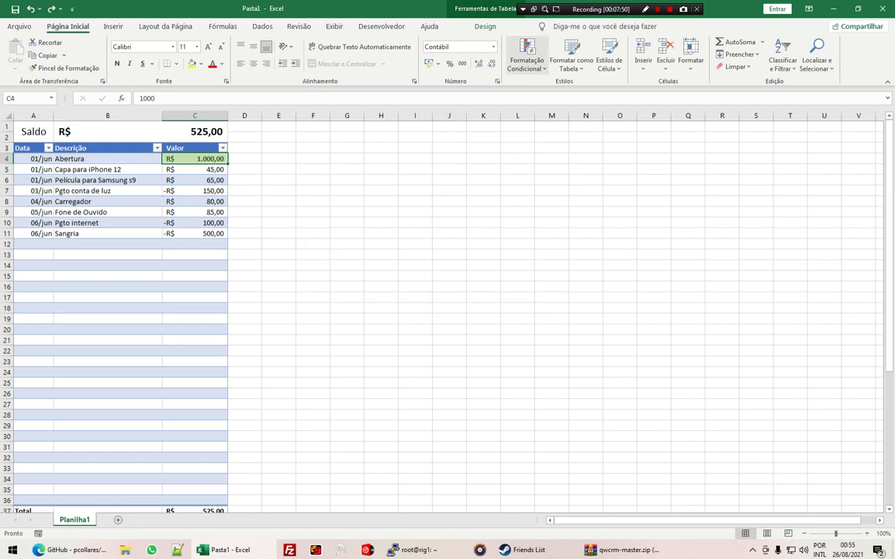
# Step: In Manage Rules, set the first rule's Applies to range to $A$4:$C$36
pyautogui.click(527, 58)
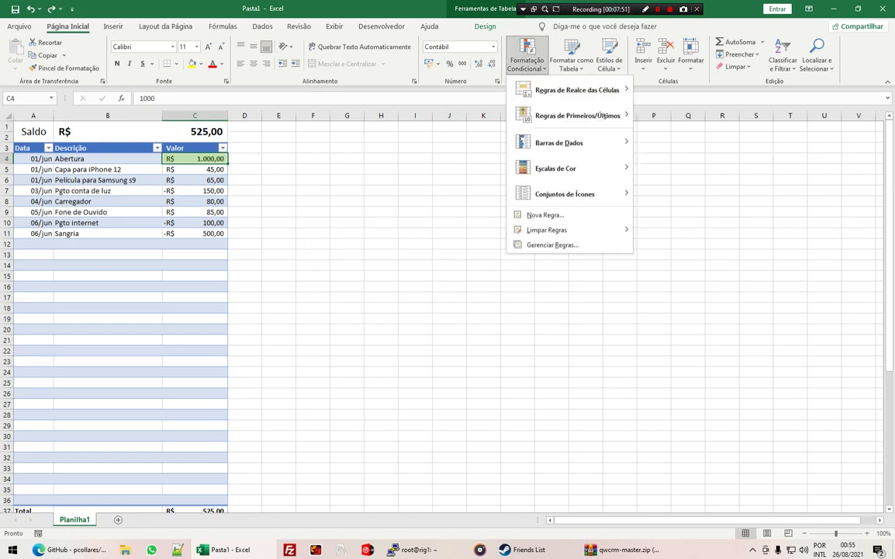
pyautogui.click(552, 244)
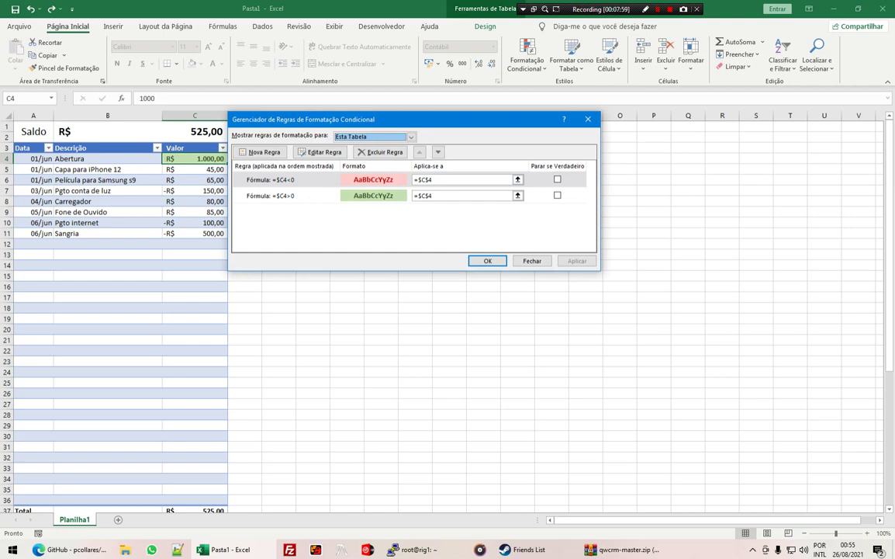
pyautogui.click(463, 179)
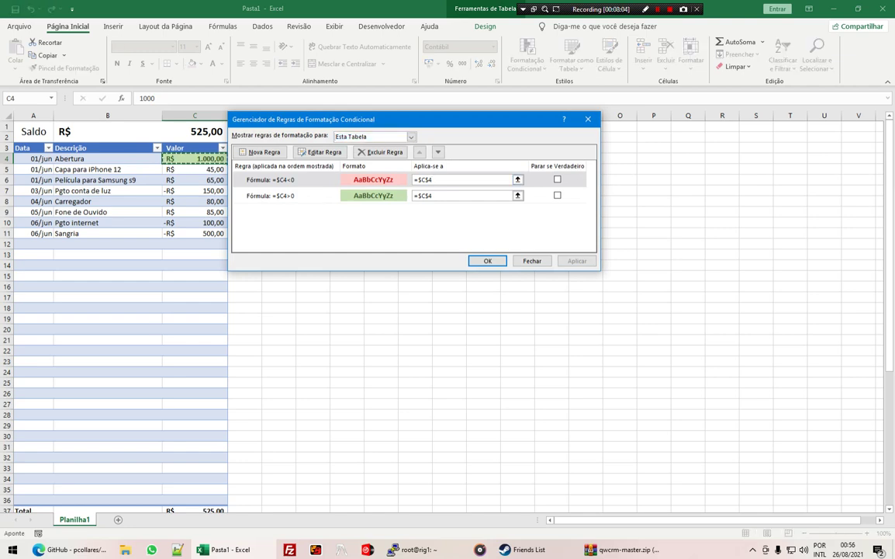
pyautogui.click(422, 180)
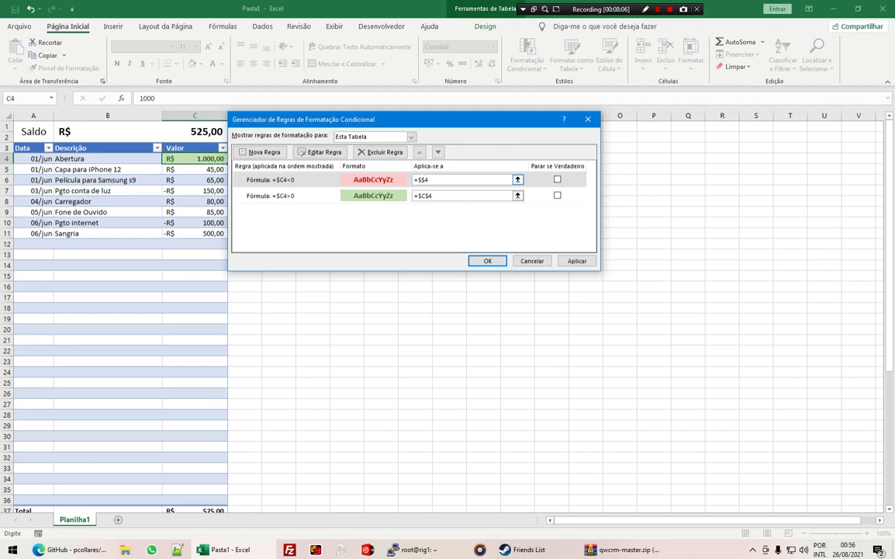
pyautogui.write('A')
pyautogui.click(518, 179)
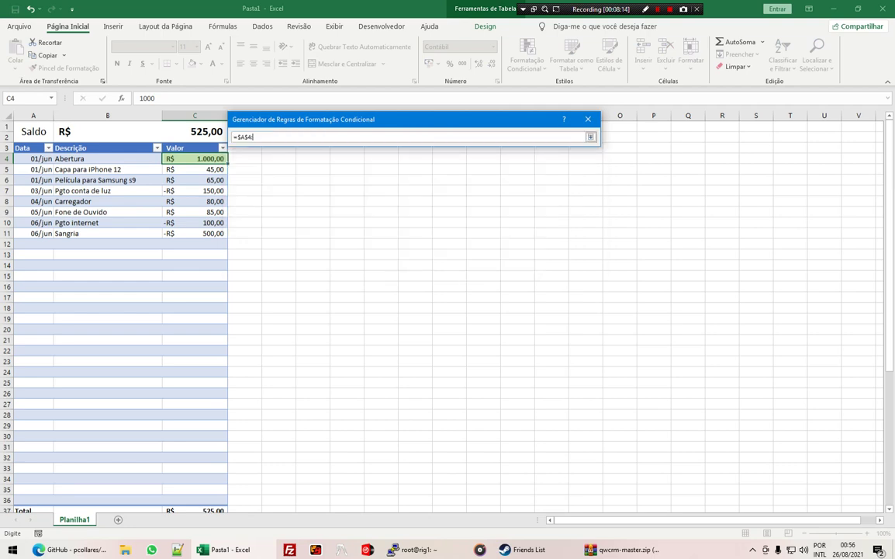
pyautogui.moveTo(31, 159); pyautogui.dragTo(194, 499)
pyautogui.press('Return')
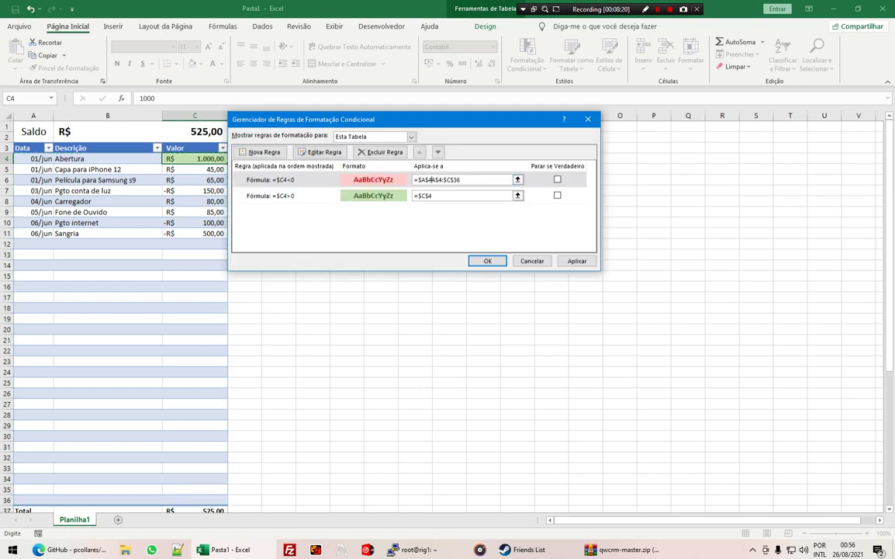
pyautogui.press('BackSpace')
pyautogui.press('BackSpace')
pyautogui.press('BackSpace')
pyautogui.press('BackSpace')
pyautogui.press('BackSpace')
pyautogui.press('BackSpace')
pyautogui.press('BackSpace')
pyautogui.press('BackSpace')
pyautogui.press('BackSpace')
pyautogui.click(517, 179)
pyautogui.moveTo(31, 159)
pyautogui.mouseDown()
pyautogui.moveTo(194, 510)
pyautogui.moveTo(194, 500)
pyautogui.mouseUp()
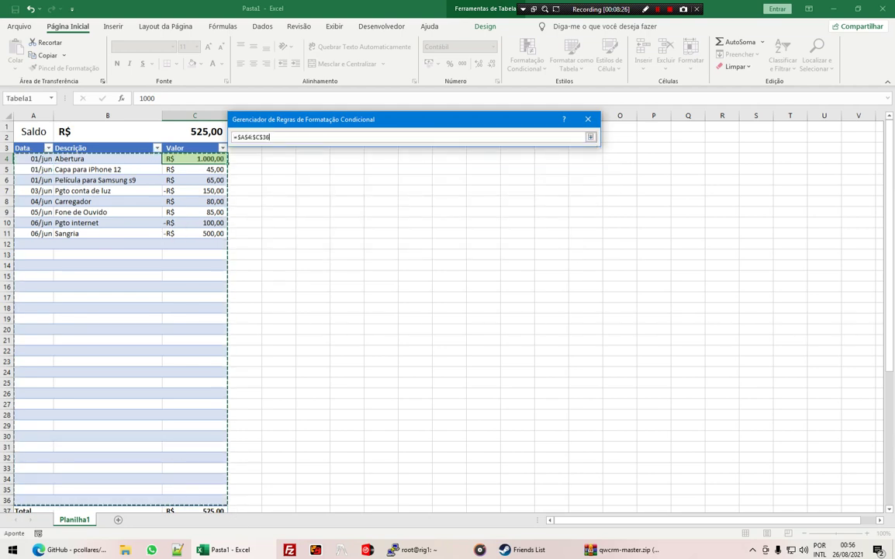
pyautogui.press('Return')
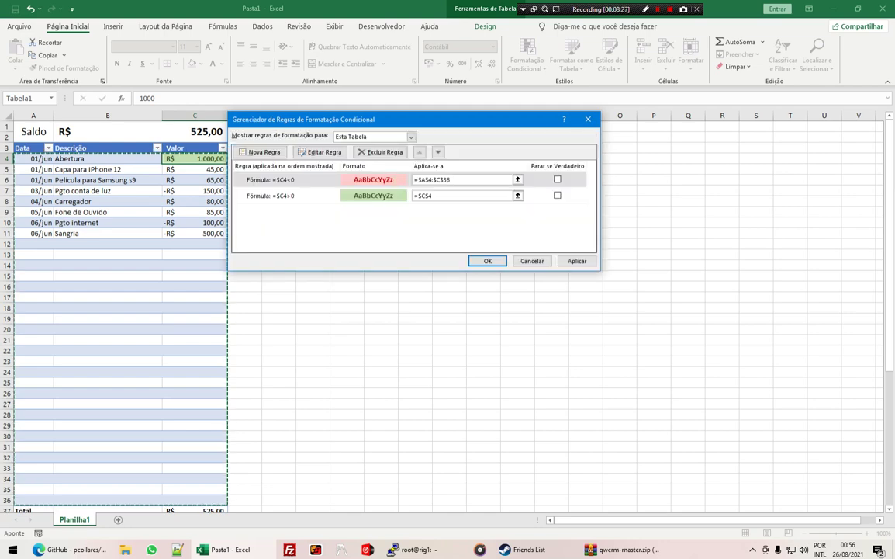
# Step: Paste the same A4:C36 range into the second rule, apply, and close the manager
pyautogui.hotkey('ctrl', 'c')
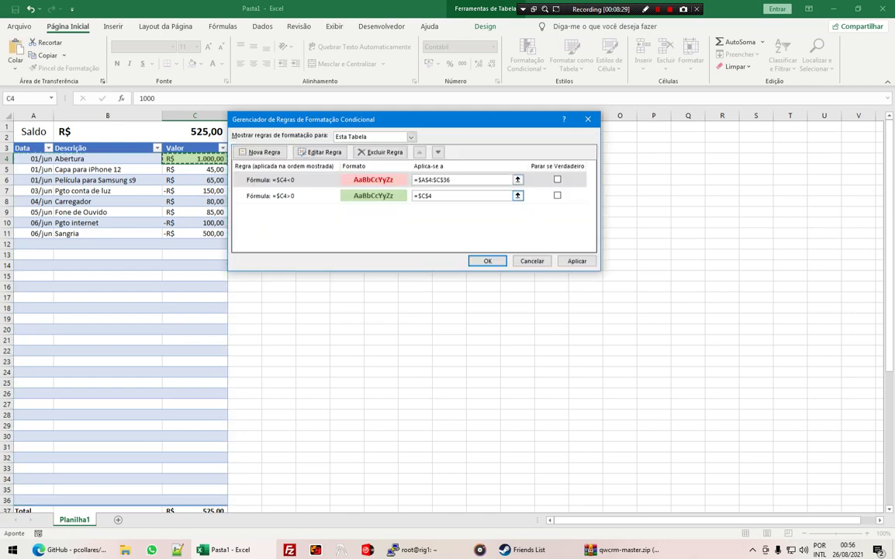
pyautogui.click(461, 196)
pyautogui.hotkey('ctrl', 'v')
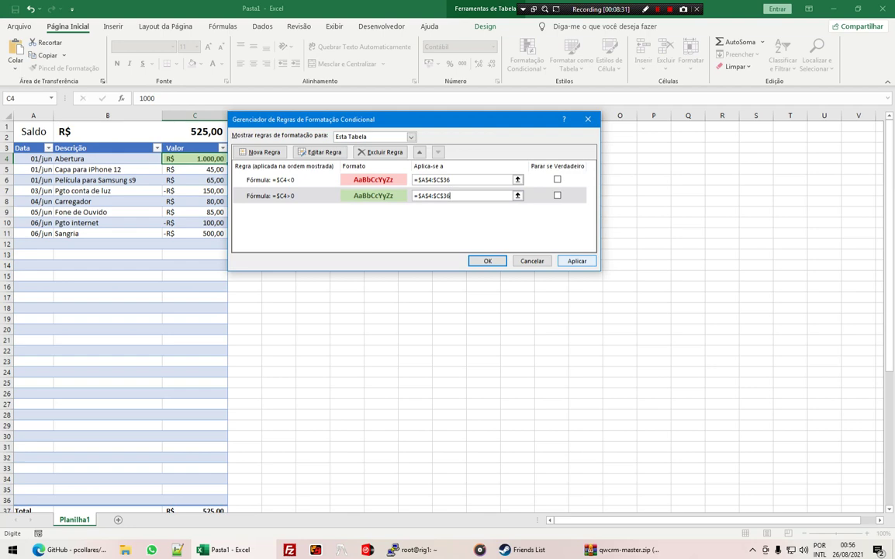
pyautogui.click(577, 261)
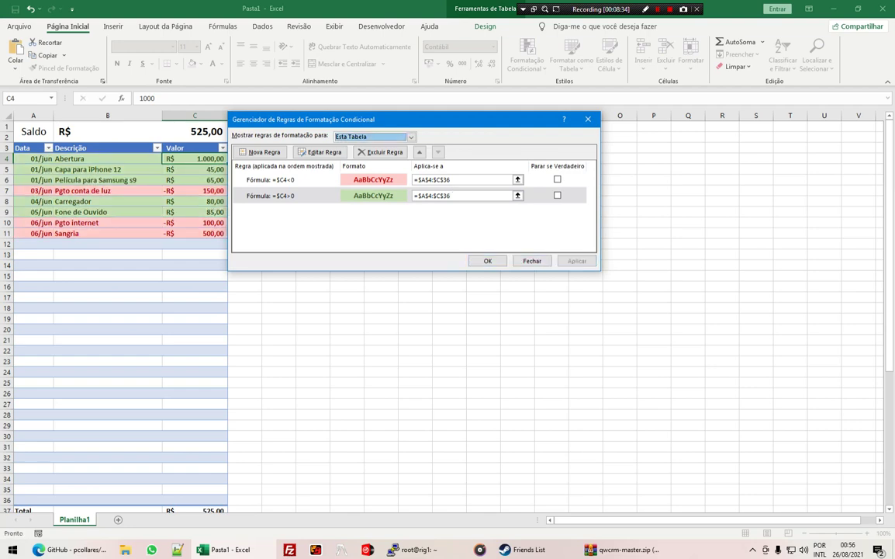
pyautogui.moveTo(311, 119); pyautogui.dragTo(353, 125)
pyautogui.click(530, 267)
pyautogui.click(195, 244)
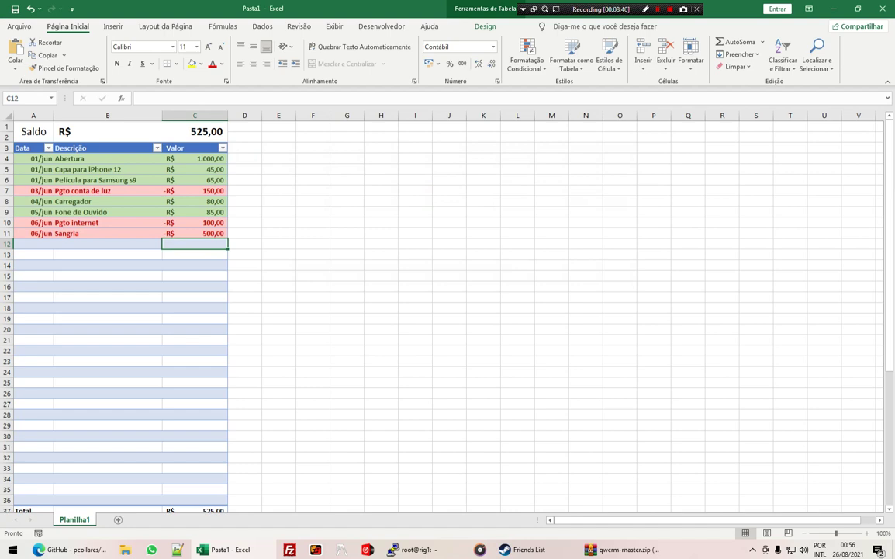
pyautogui.click(195, 499)
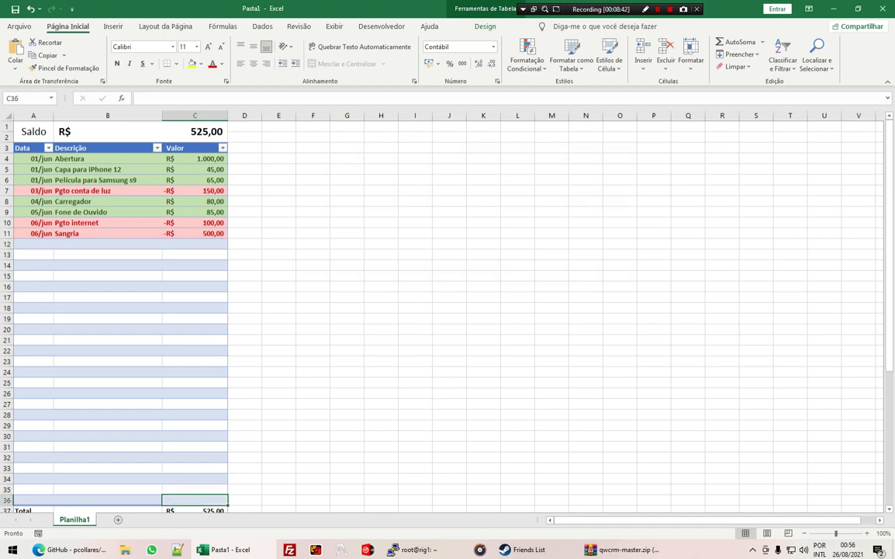
pyautogui.write('-R$ ')
pyautogui.write('50')
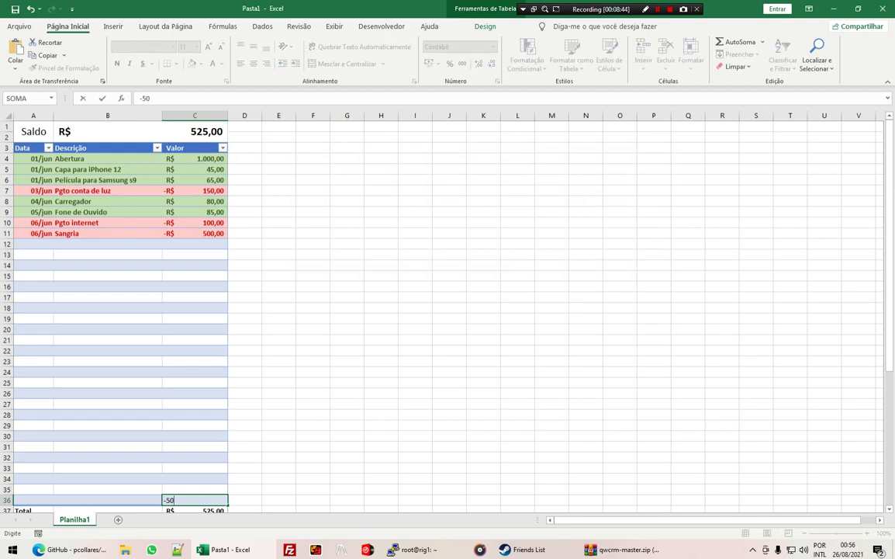
pyautogui.press('Return')
pyautogui.click(194, 489)
pyautogui.write('50')
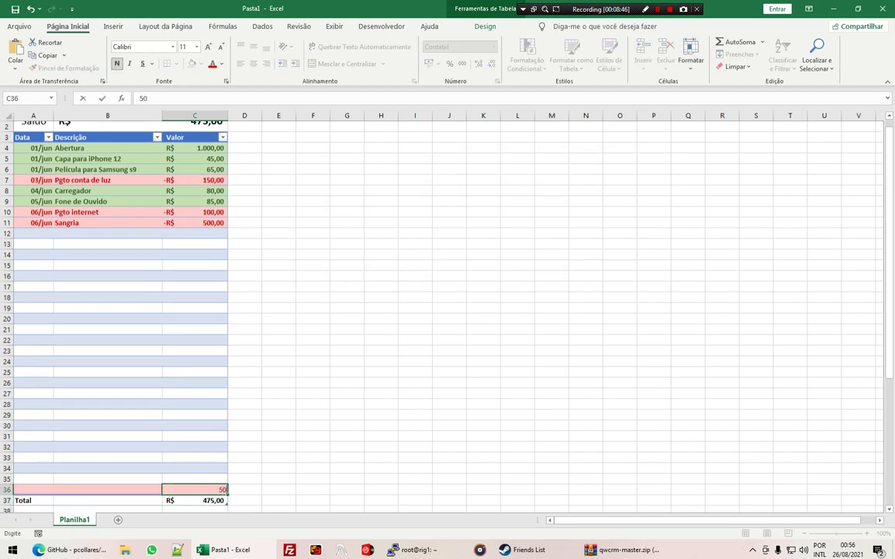
pyautogui.press('Return')
pyautogui.click(194, 489)
pyautogui.press('Delete')
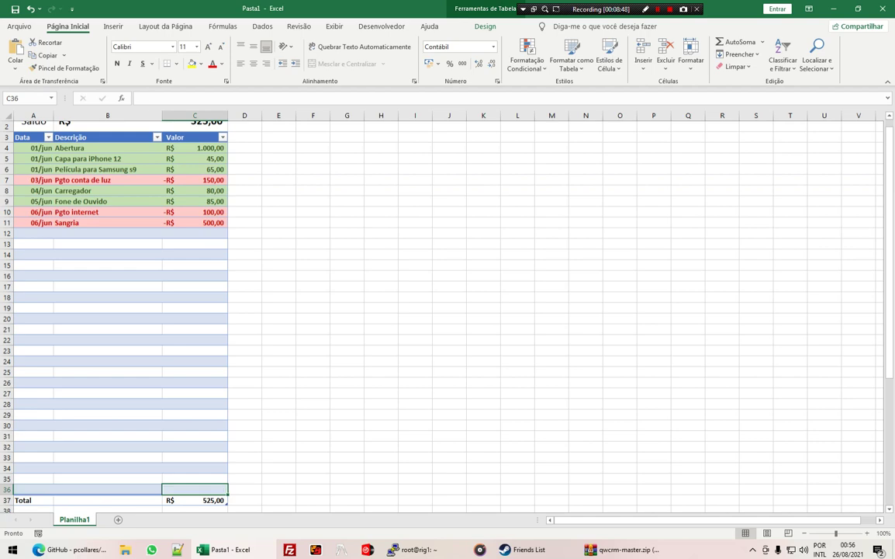
pyautogui.press('Tab')
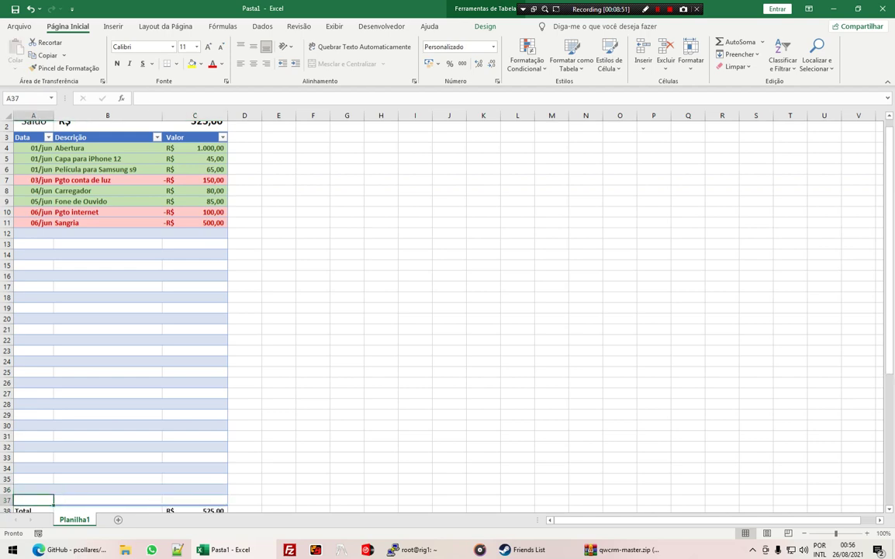
pyautogui.scroll(-1, 442, 311)
pyautogui.scroll(-1, 442, 311)
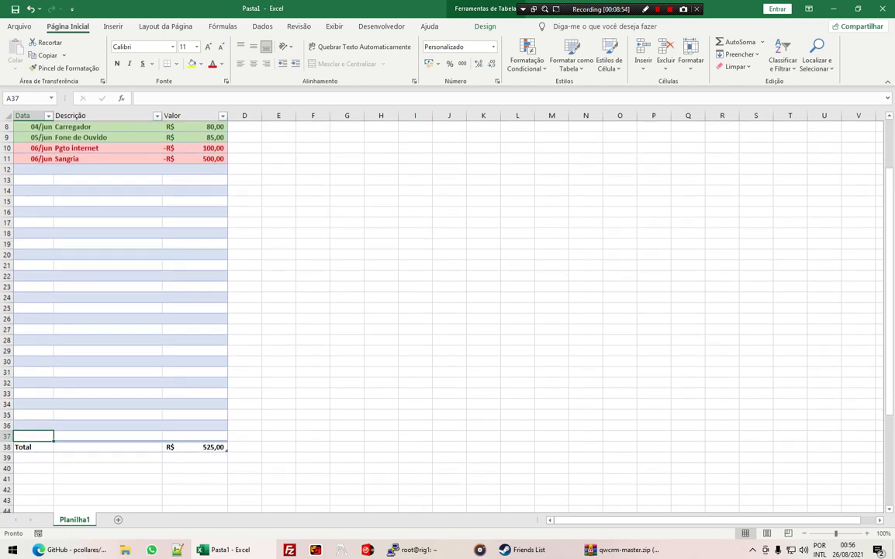
pyautogui.hotkey('ctrl', ';')
pyautogui.press('Tab')
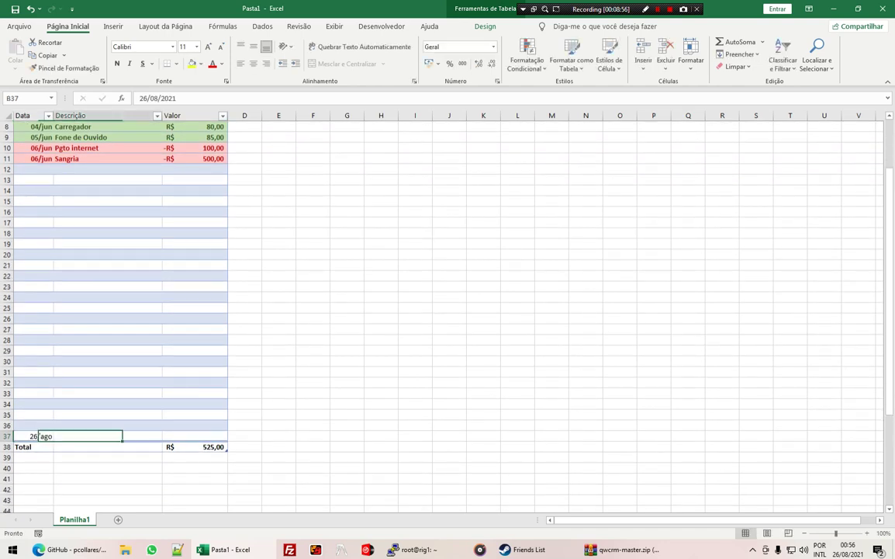
pyautogui.write('asdasdasd')
pyautogui.press('Tab')
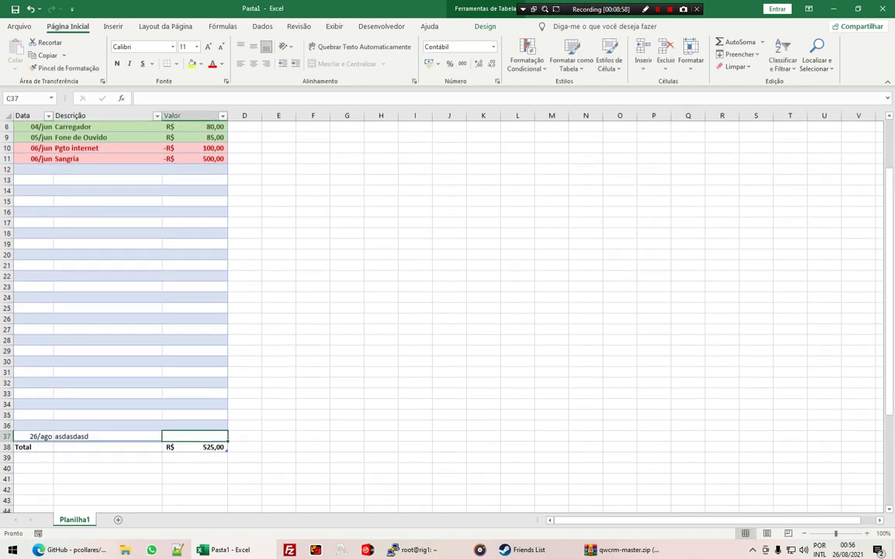
pyautogui.write('150')
pyautogui.press('Return')
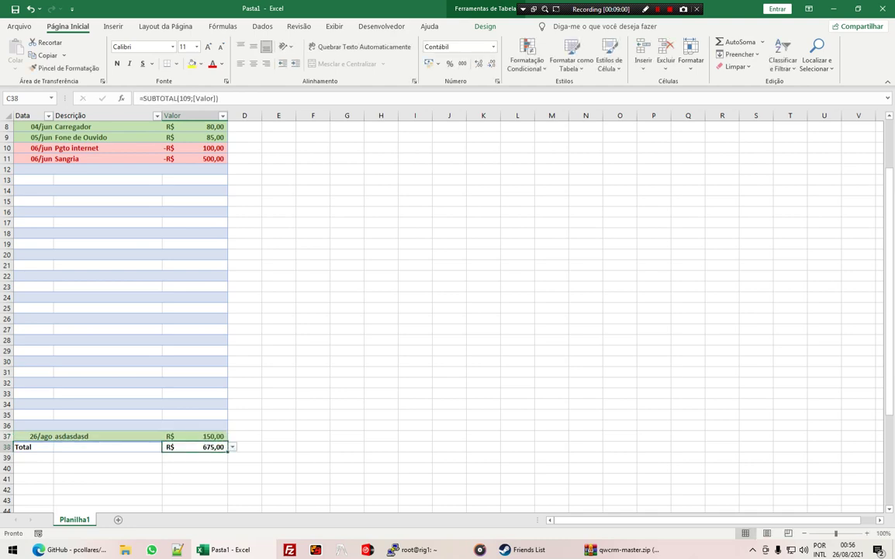
pyautogui.press('Up')
pyautogui.write('-150')
pyautogui.press('Return')
pyautogui.press('Up')
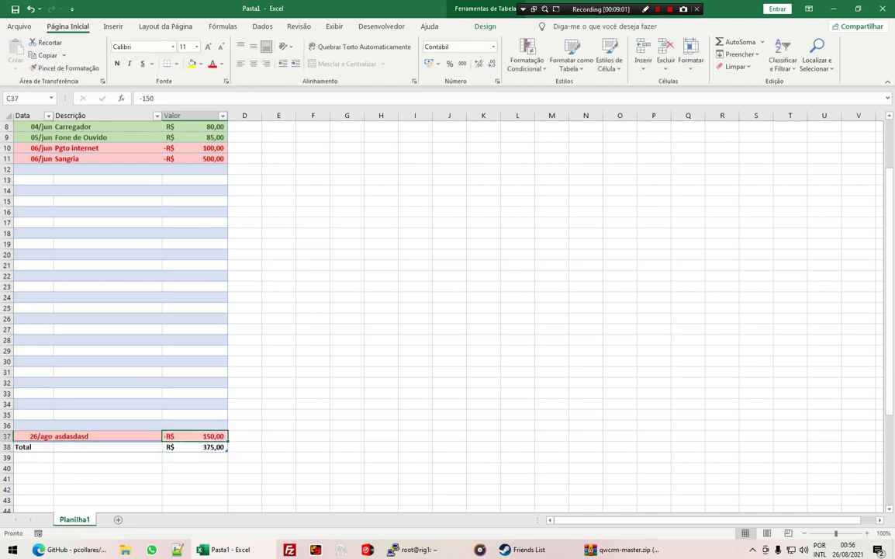
pyautogui.hotkey('shift', 'space')
pyautogui.hotkey('ctrl', '-')
pyautogui.press('Up')
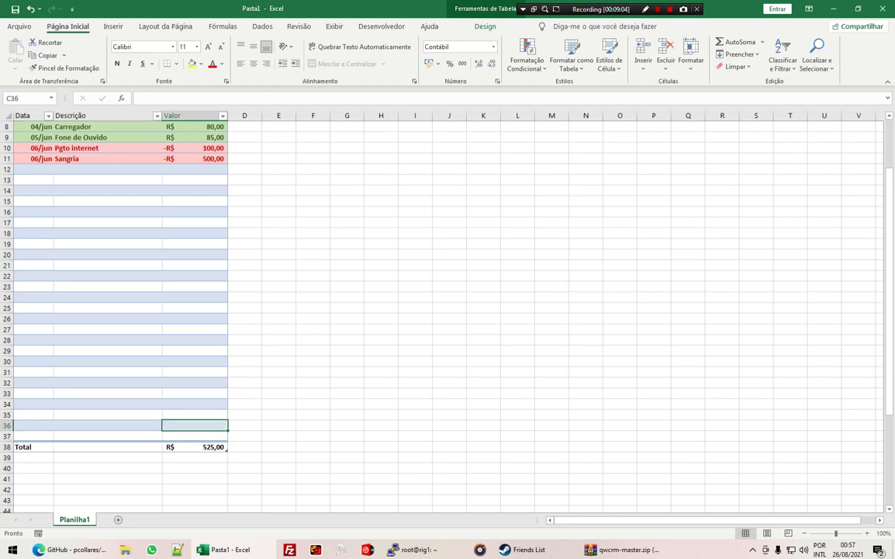
pyautogui.scroll(-5, 442, 311)
pyautogui.scroll(-1, 443, 310)
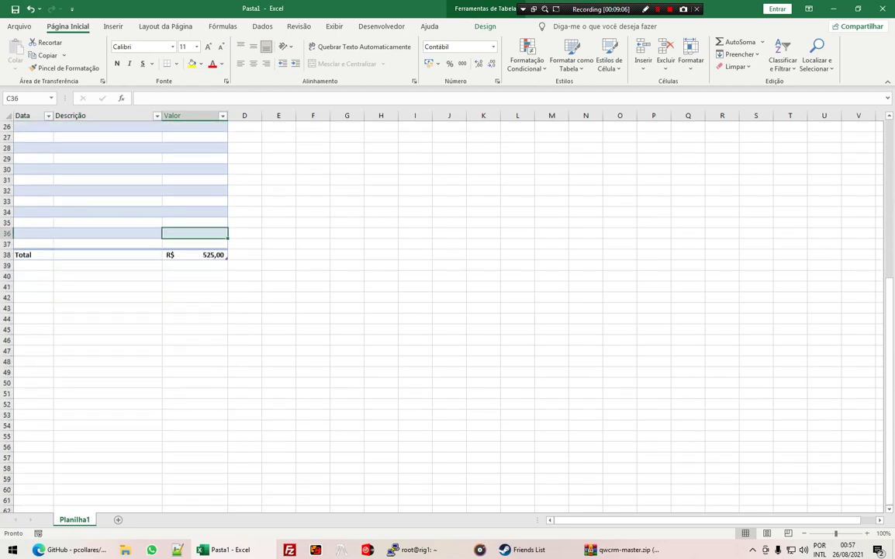
pyautogui.scroll(-1, 443, 310)
pyautogui.scroll(-3, 442, 311)
pyautogui.scroll(-15, 442, 310)
pyautogui.scroll(-12, 443, 310)
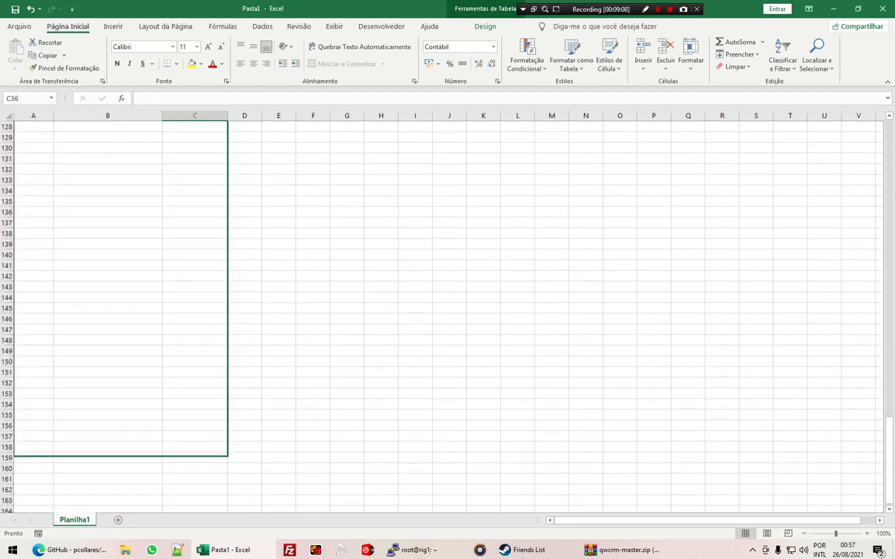
pyautogui.scroll(-8, 442, 310)
pyautogui.click(108, 382)
pyautogui.click(194, 381)
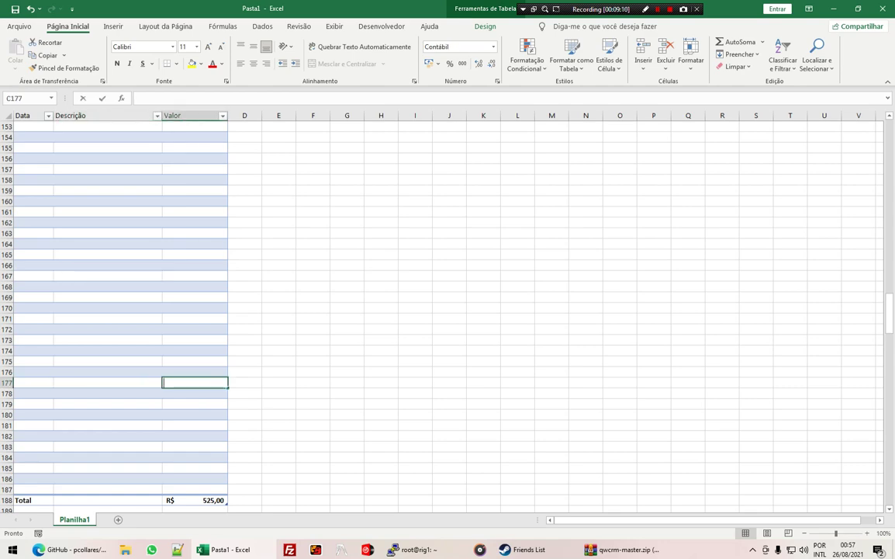
pyautogui.write('-50')
pyautogui.press('Return')
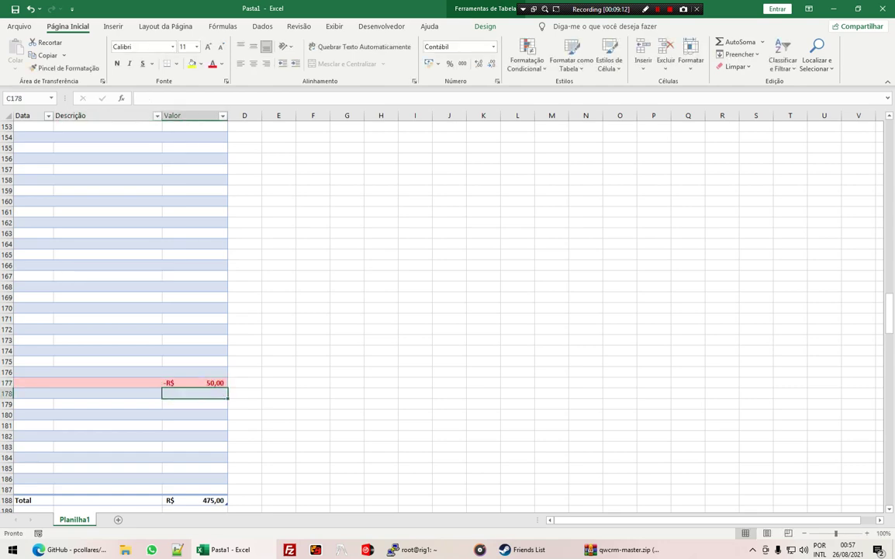
pyautogui.press('Up')
pyautogui.press('Delete')
pyautogui.hotkey('ctrl', 'Home')
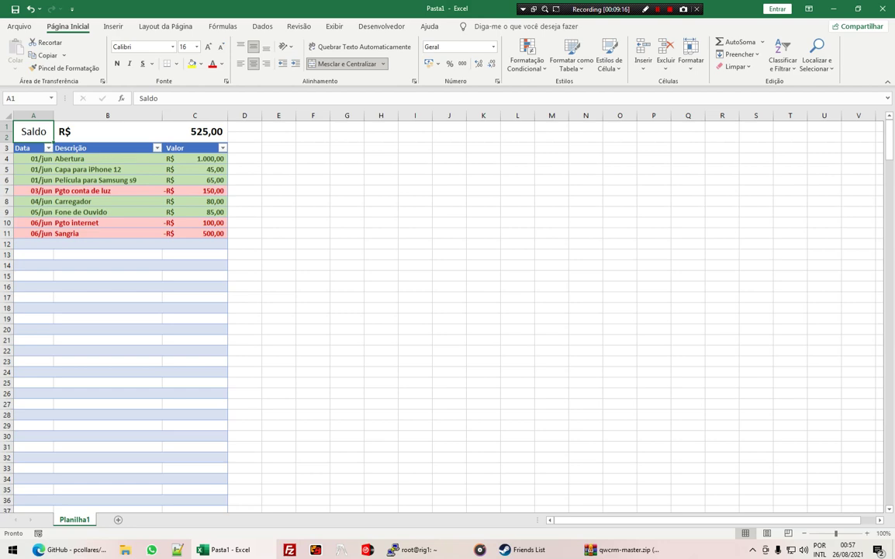
pyautogui.click(107, 253)
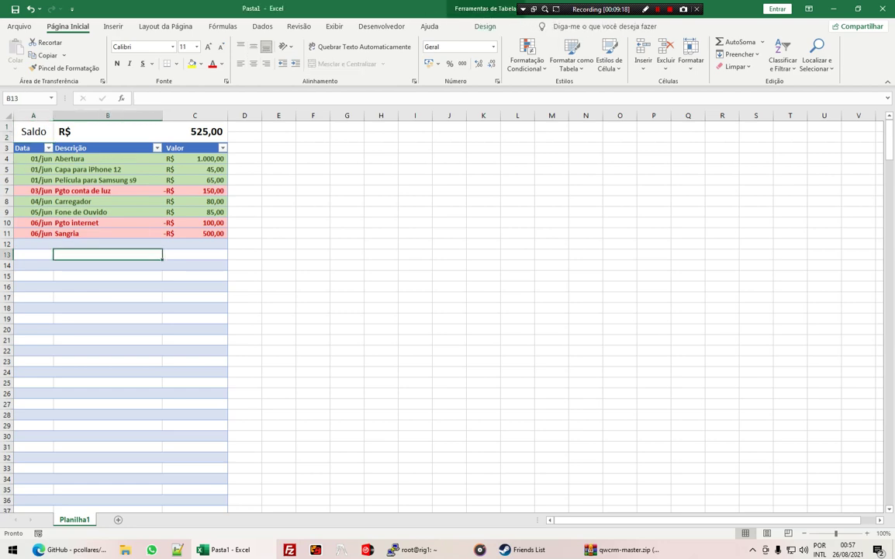
pyautogui.moveTo(139, 131); pyautogui.dragTo(33, 131)
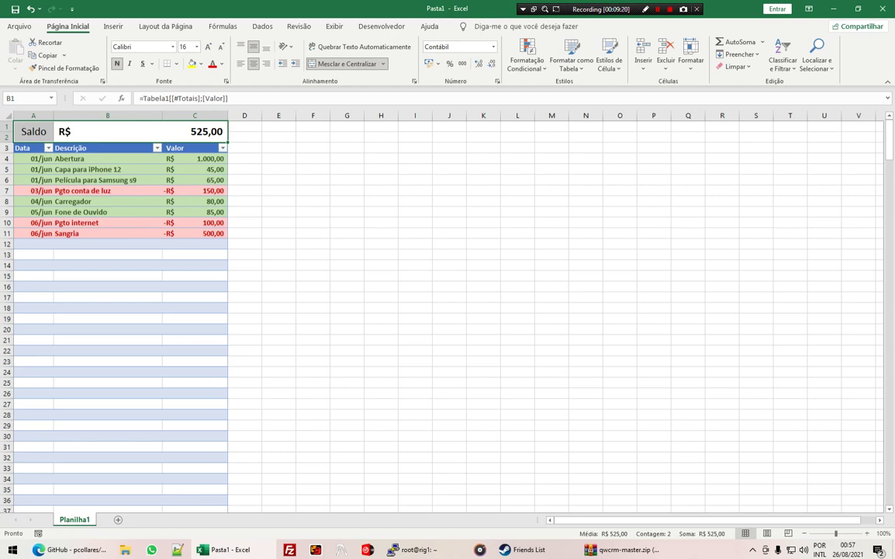
pyautogui.click(107, 169)
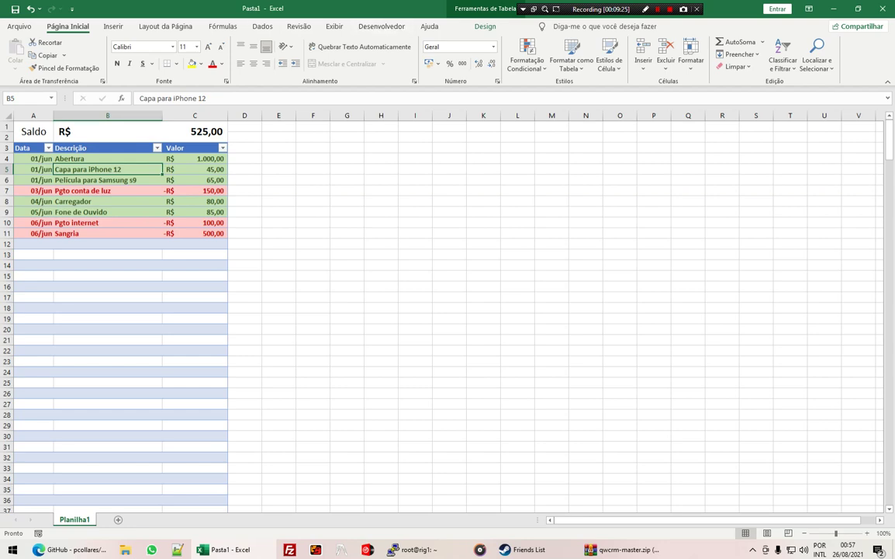
# Step: Summarize the table in a new pivot table on a new worksheet
pyautogui.click(485, 26)
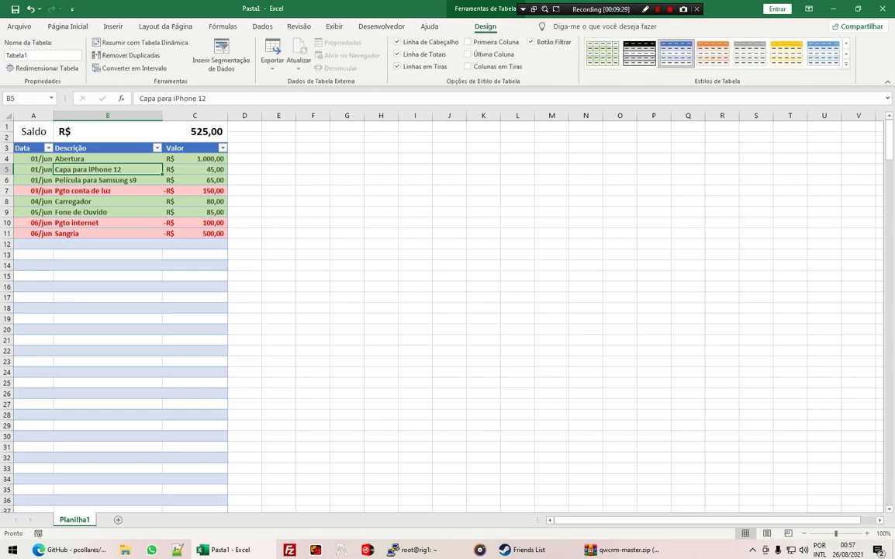
pyautogui.click(107, 190)
pyautogui.click(278, 180)
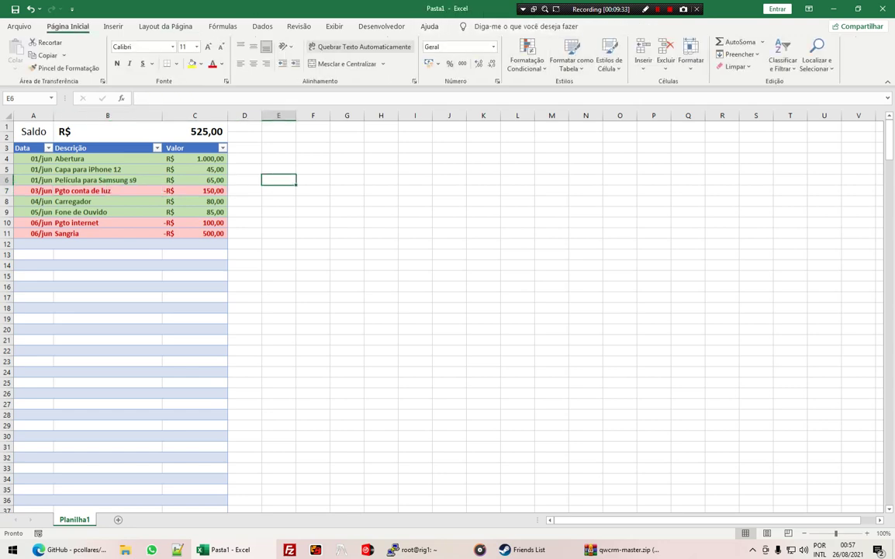
pyautogui.click(107, 190)
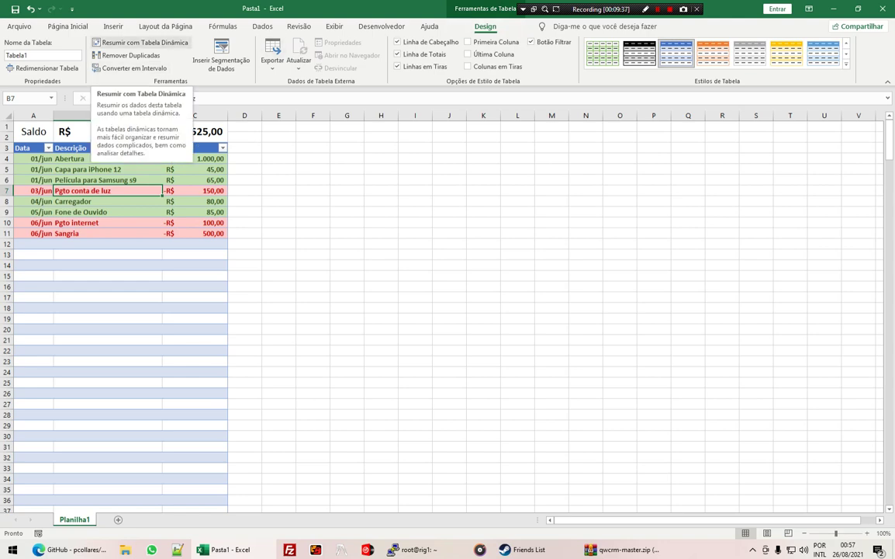
pyautogui.click(139, 42)
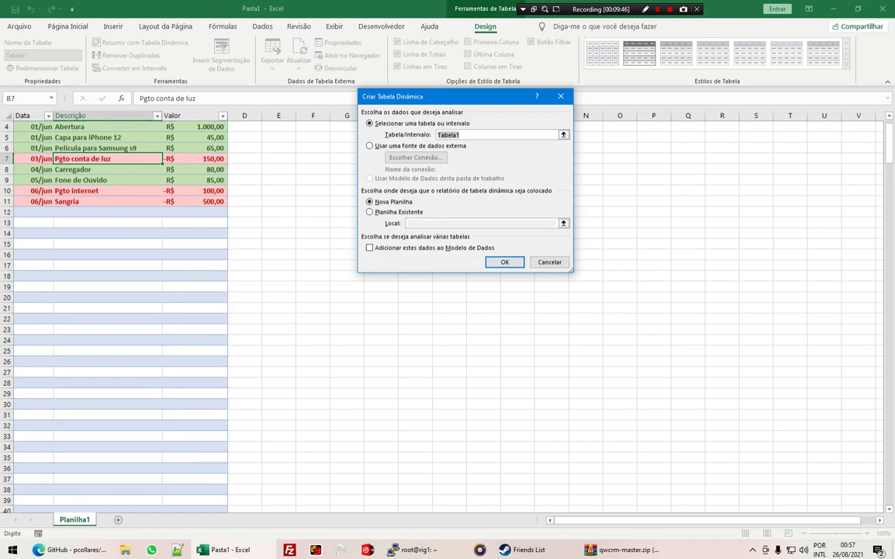
pyautogui.press('Tab')
pyautogui.press('Return')
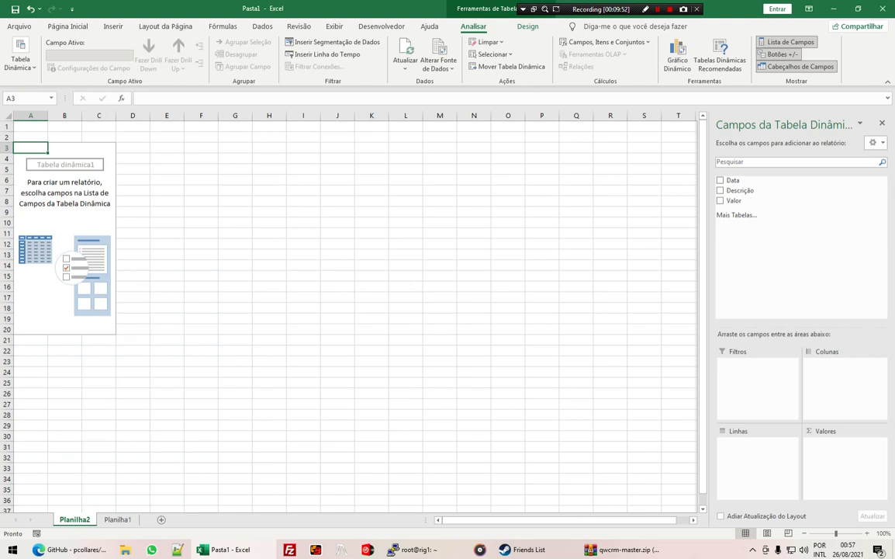
# Step: Rename the pivot sheet RELATORIO and the data sheet CAIXA, placing RELATORIO after CAIXA
pyautogui.hotkey('alt', 'h')
pyautogui.write('or')
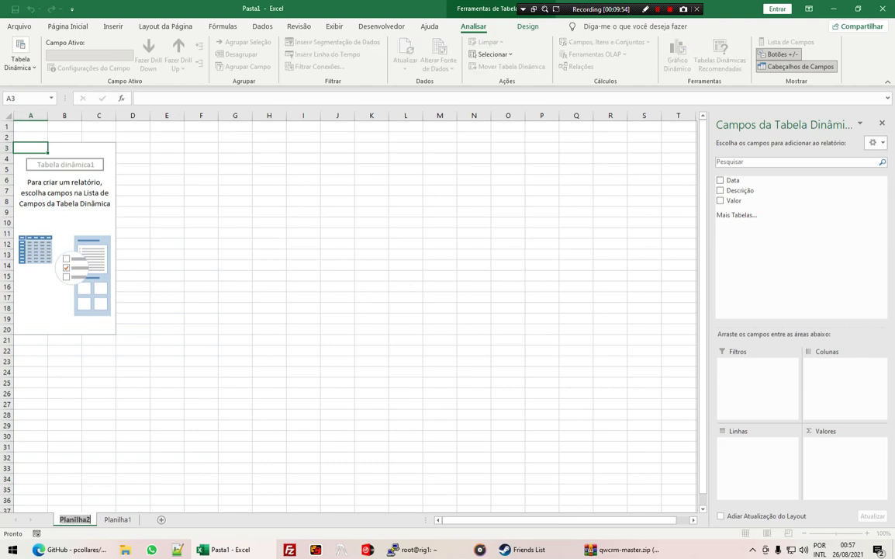
pyautogui.write('RELATORIO')
pyautogui.press('Return')
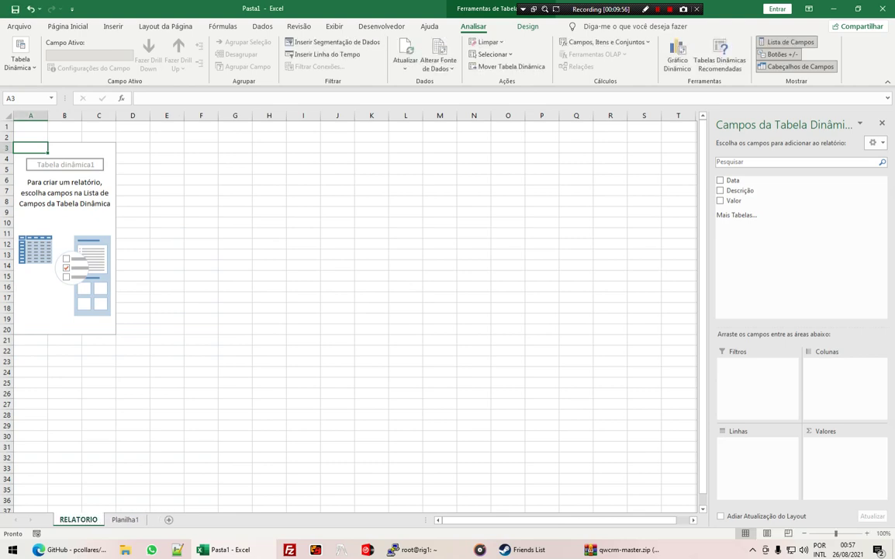
pyautogui.hotkey('ctrl', 'pagedown')
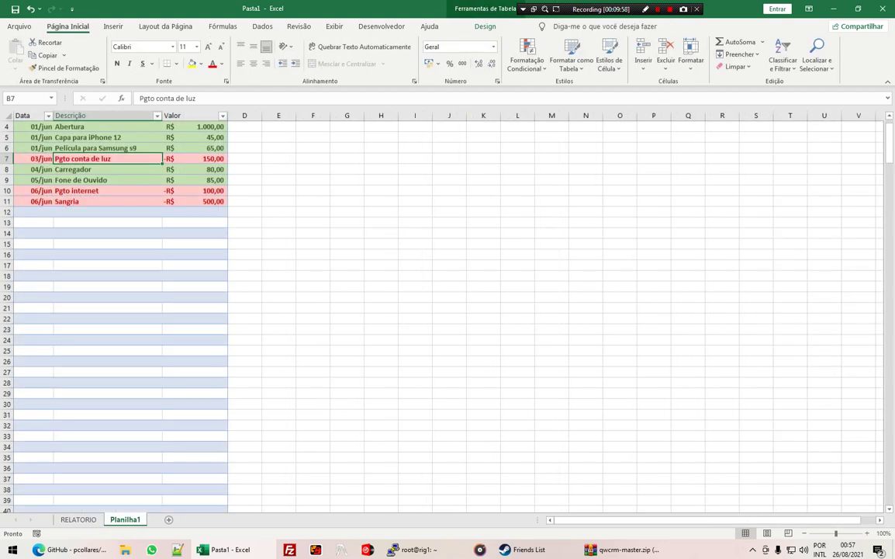
pyautogui.hotkey('alt', 'h')
pyautogui.press('o')
pyautogui.press('r')
pyautogui.write('XA')
pyautogui.press('Return')
pyautogui.hotkey('ctrl', 'pageup')
pyautogui.moveTo(132, 519); pyautogui.dragTo(137, 519)
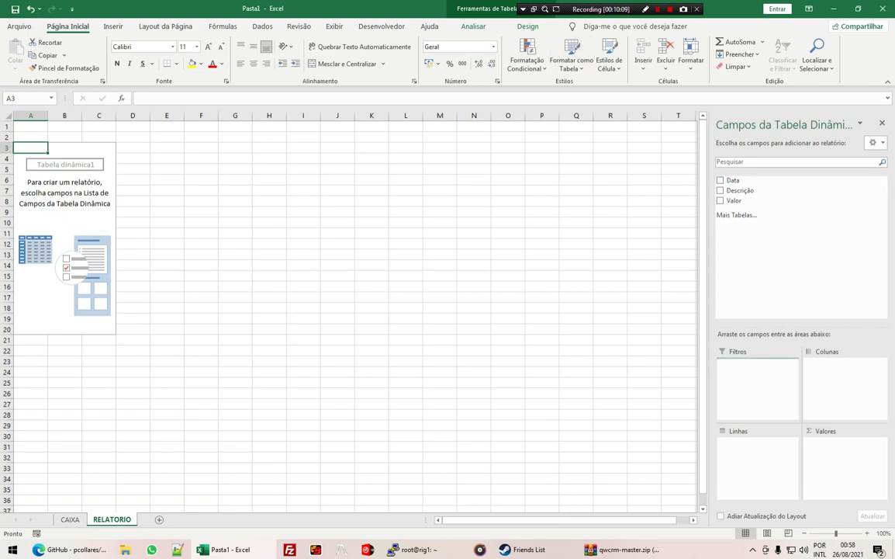
# Step: Add Data and Descrição as row labels and Valor as summed values
pyautogui.moveTo(756, 466); pyautogui.dragTo(756, 466)
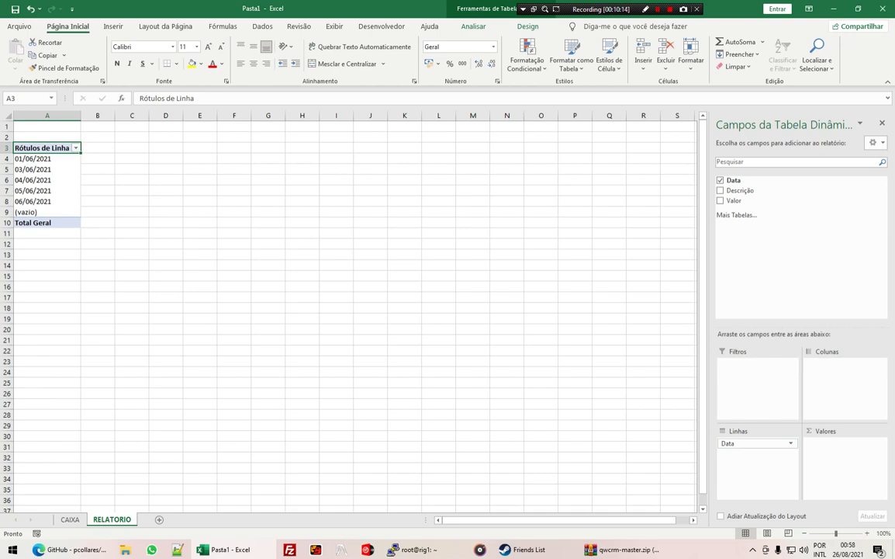
pyautogui.moveTo(31, 201); pyautogui.dragTo(31, 158)
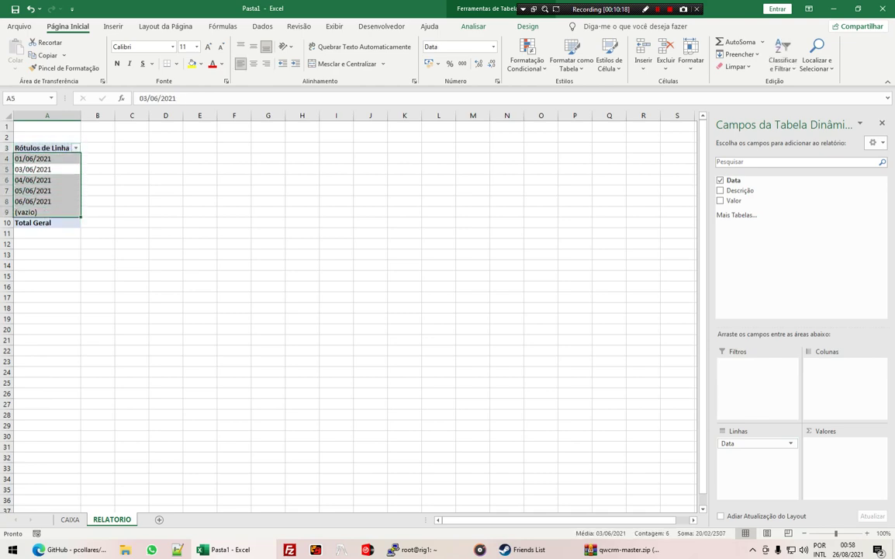
pyautogui.click(165, 201)
pyautogui.click(47, 158)
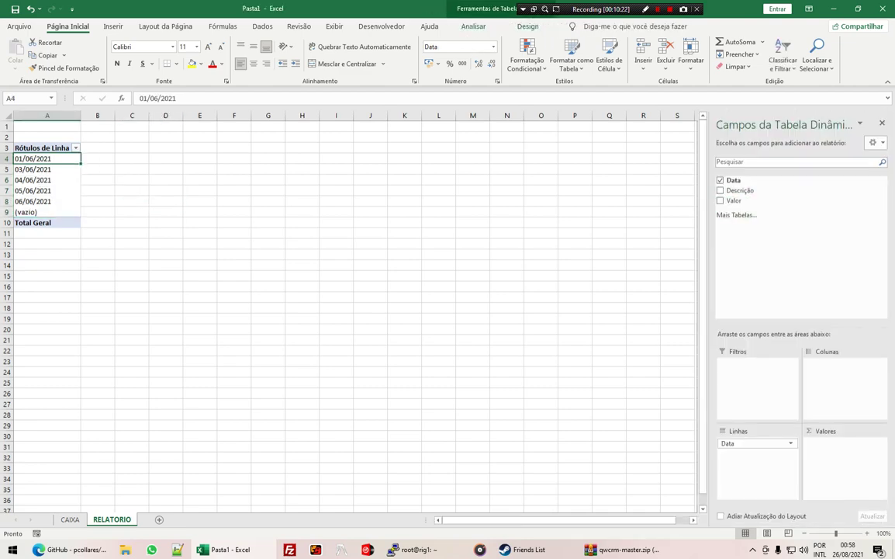
pyautogui.moveTo(733, 200); pyautogui.dragTo(845, 465)
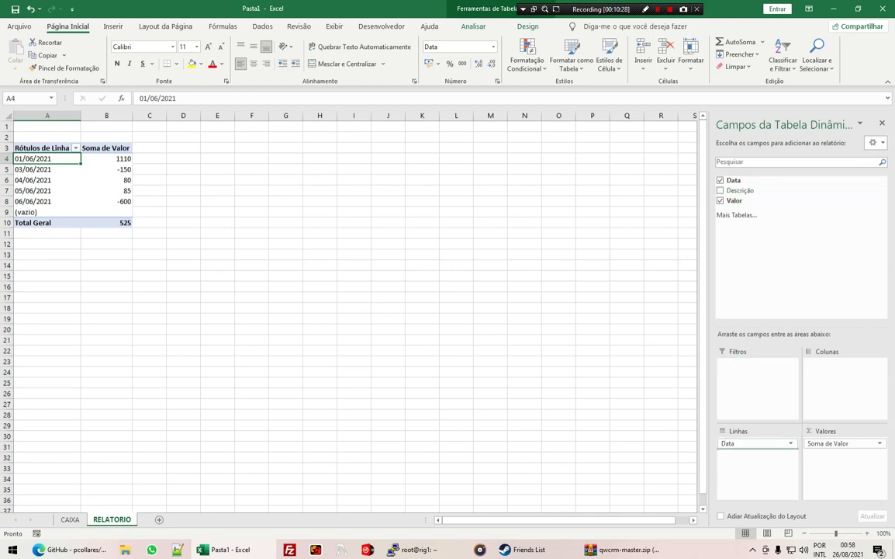
pyautogui.moveTo(741, 190); pyautogui.dragTo(757, 454)
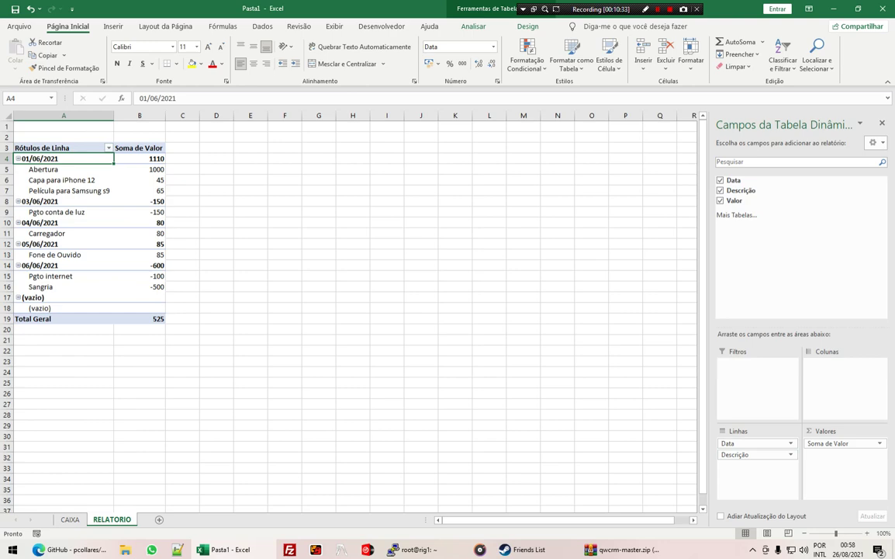
# Step: Collapse the 01/06/2021 and 03/06/2021 groups and select the 1110 sum
pyautogui.click(18, 159)
pyautogui.click(124, 159)
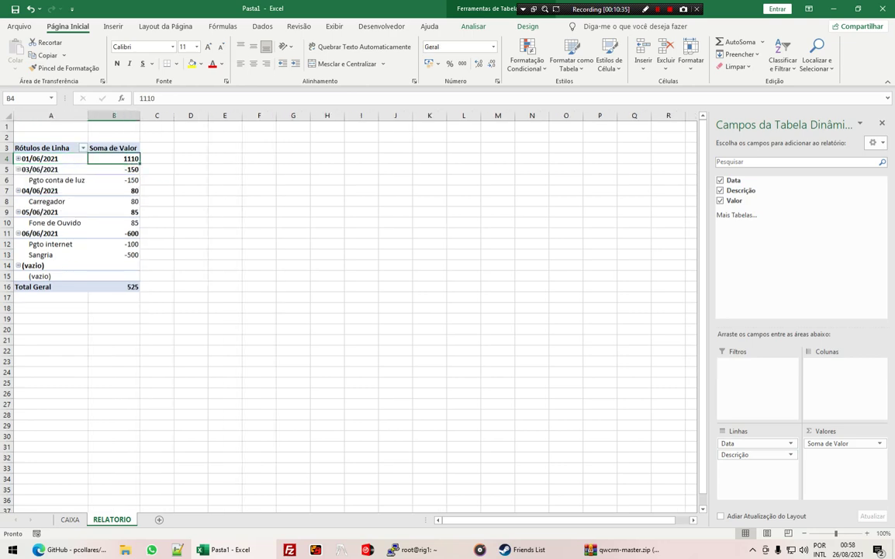
pyautogui.click(18, 169)
pyautogui.press('Up')
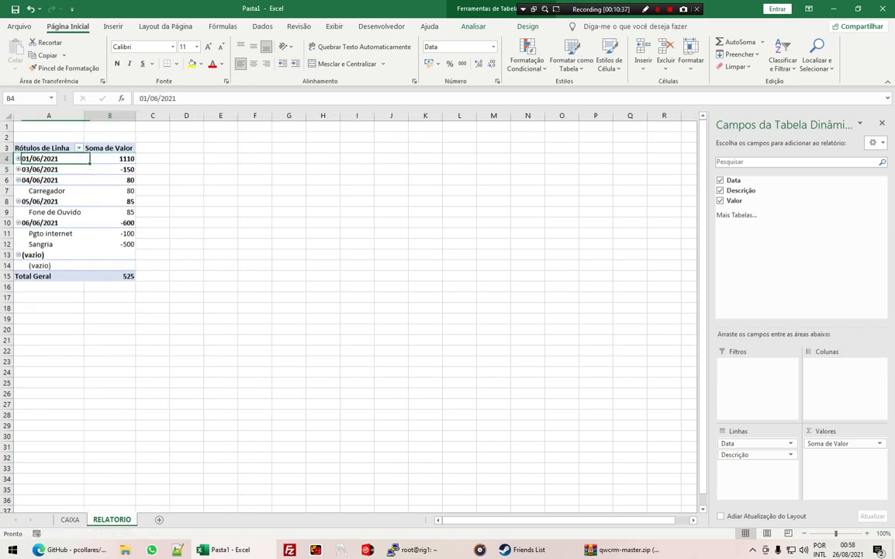
pyautogui.press('Right')
# Step: Inspect the C4:C6 amounts on CAIXA, then return to the RELATORIO pivot sheet
pyautogui.hotkey('ctrl', 'pageup')
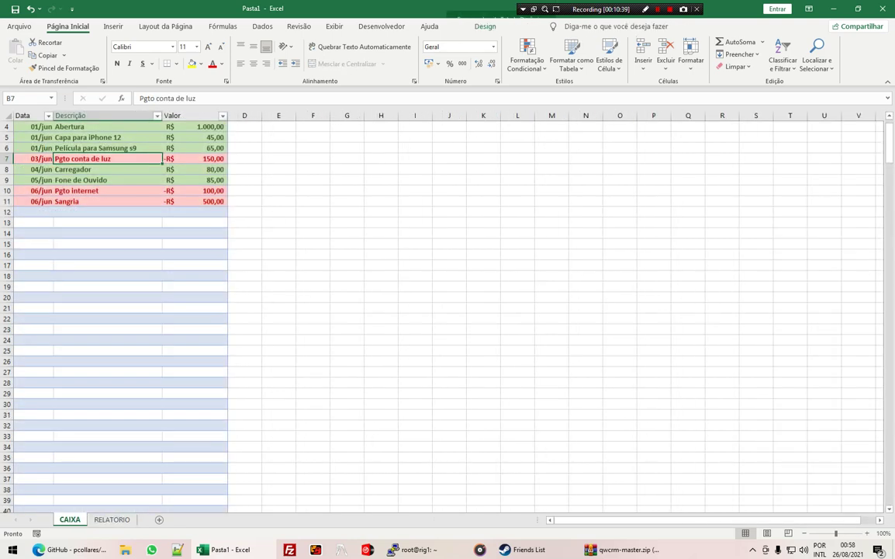
pyautogui.scroll(1, 388, 311)
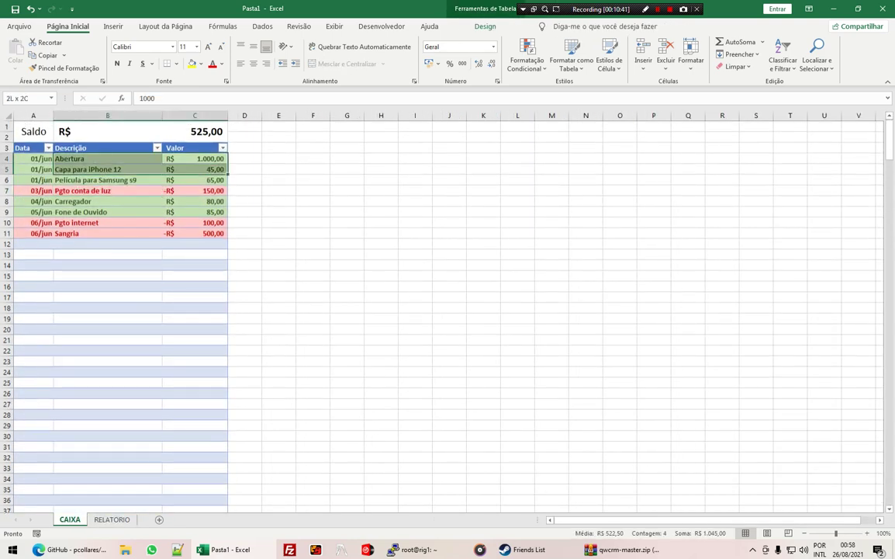
pyautogui.click(195, 169)
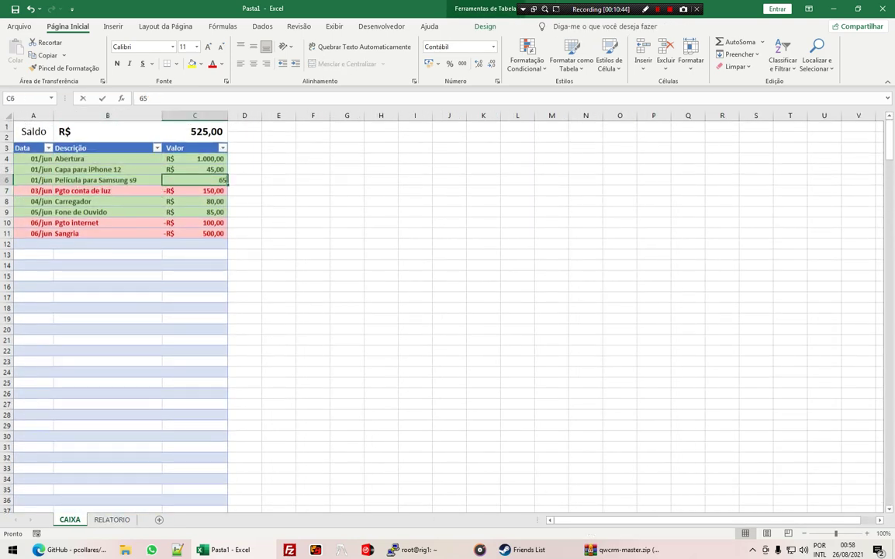
pyautogui.moveTo(195, 158); pyautogui.dragTo(195, 180)
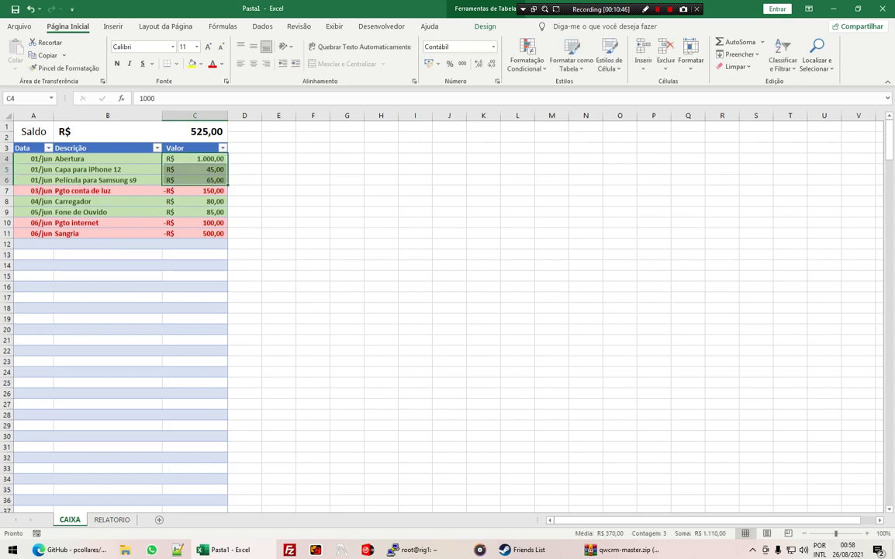
pyautogui.click(415, 447)
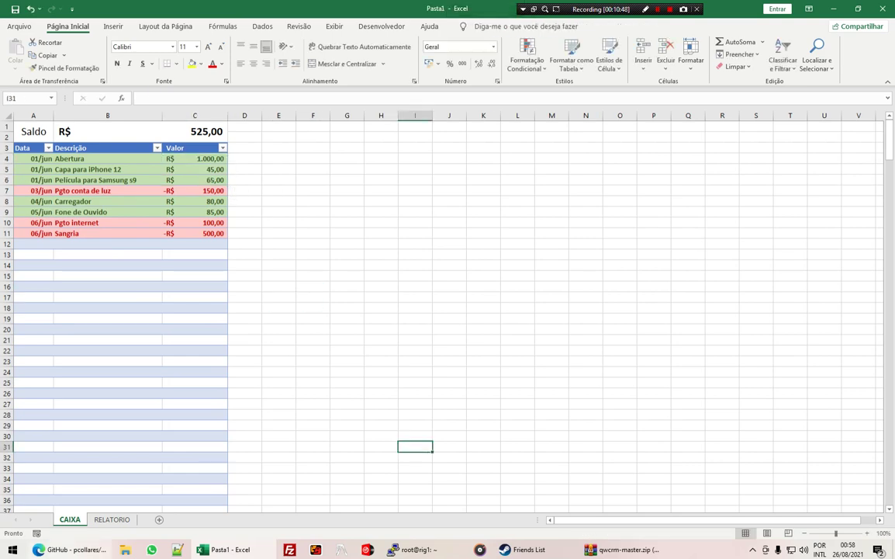
pyautogui.click(111, 519)
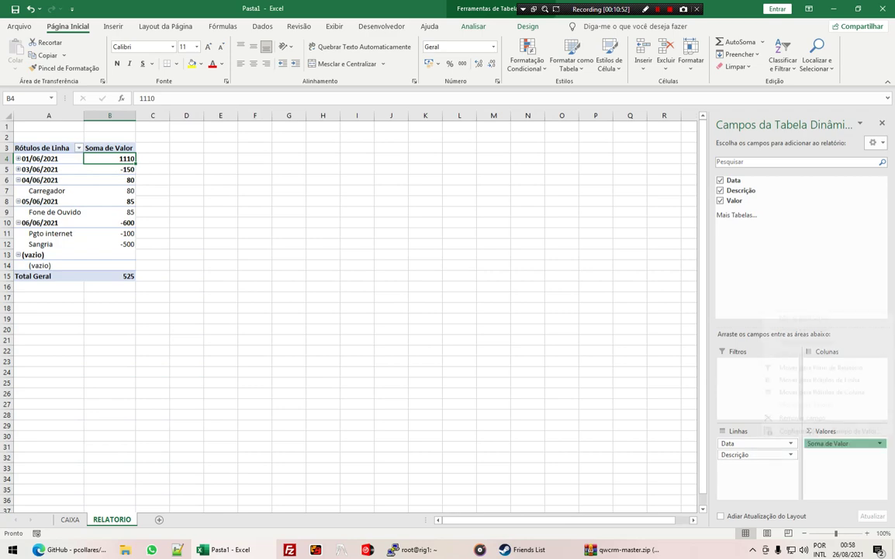
# Step: Set the Soma de Valor field's number format to Moeda in Configurações do Campo de Valor
pyautogui.click(844, 443)
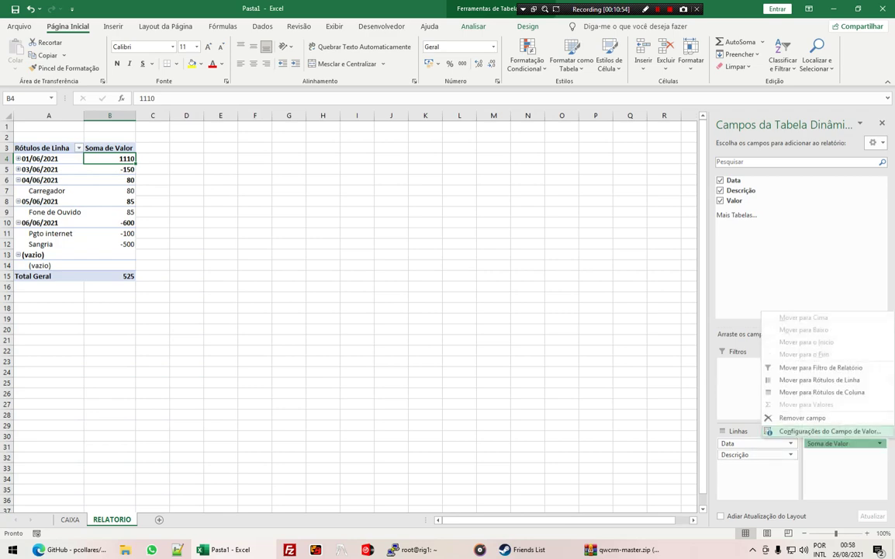
pyautogui.click(826, 431)
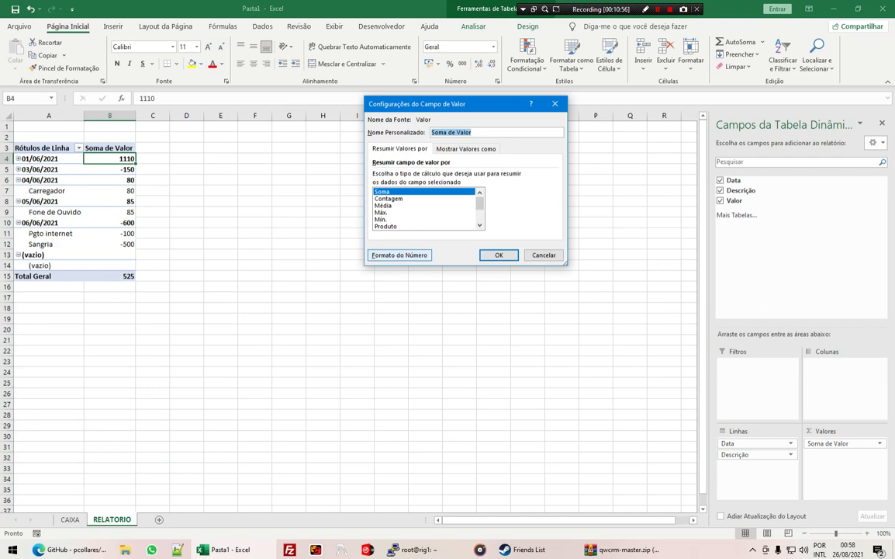
pyautogui.click(399, 255)
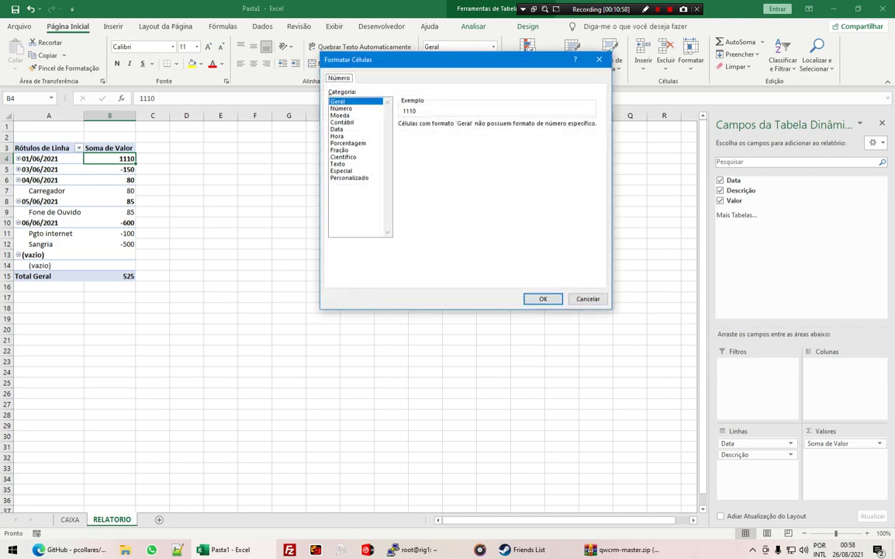
pyautogui.click(340, 115)
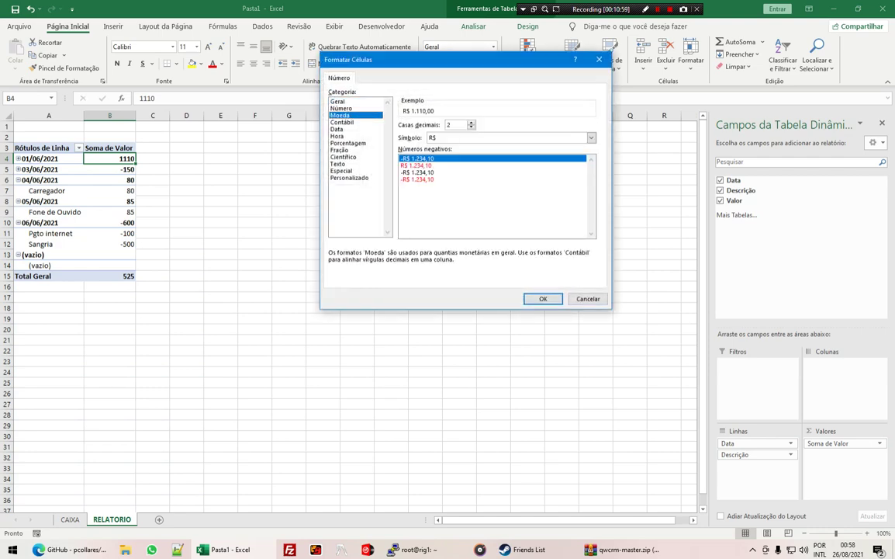
pyautogui.click(543, 299)
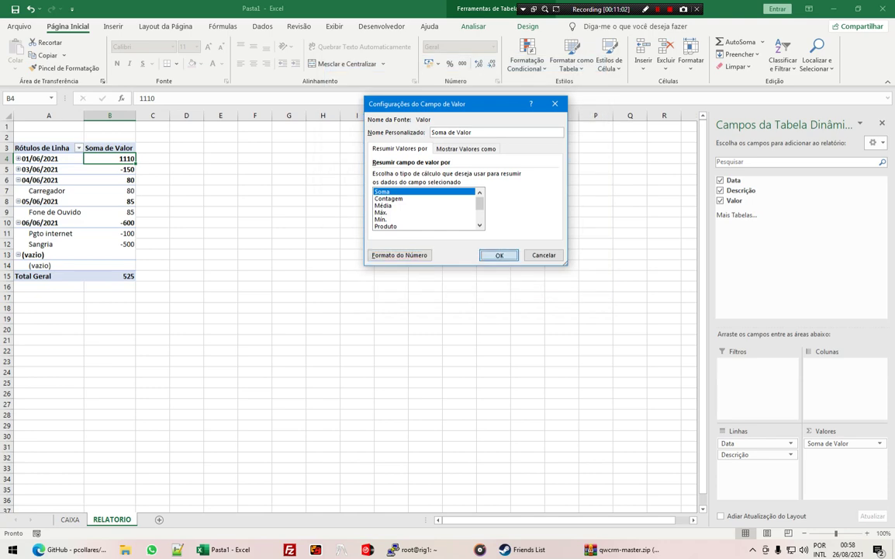
pyautogui.press('Return')
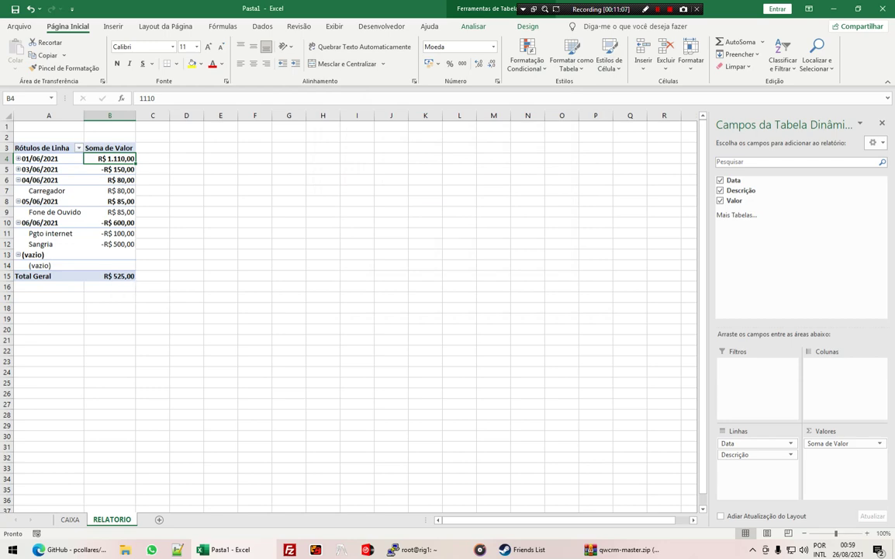
# Step: Reopen the Soma de Valor settings to confirm the Moeda format is kept
pyautogui.click(110, 115)
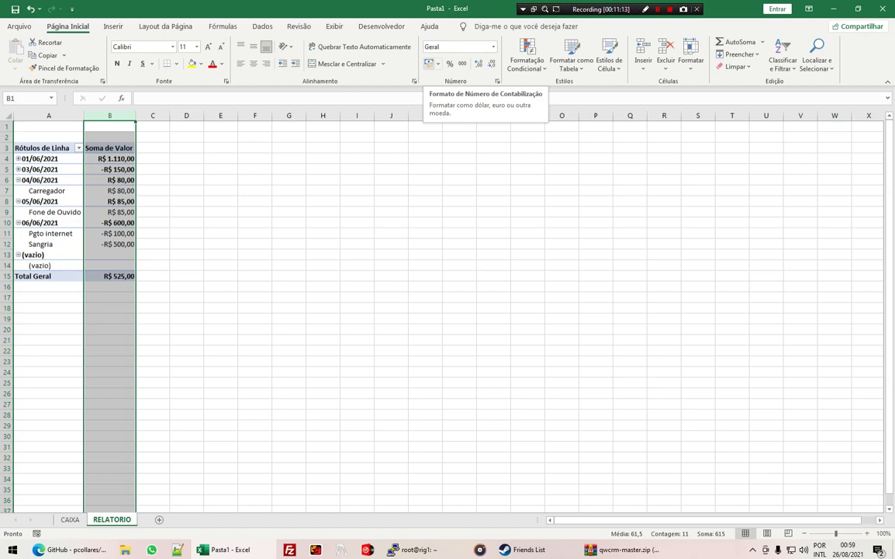
pyautogui.click(186, 179)
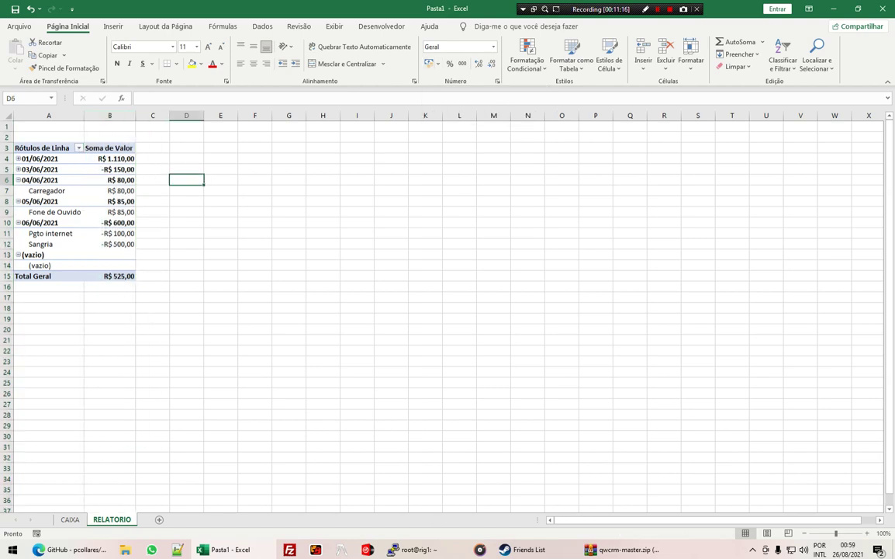
pyautogui.click(110, 190)
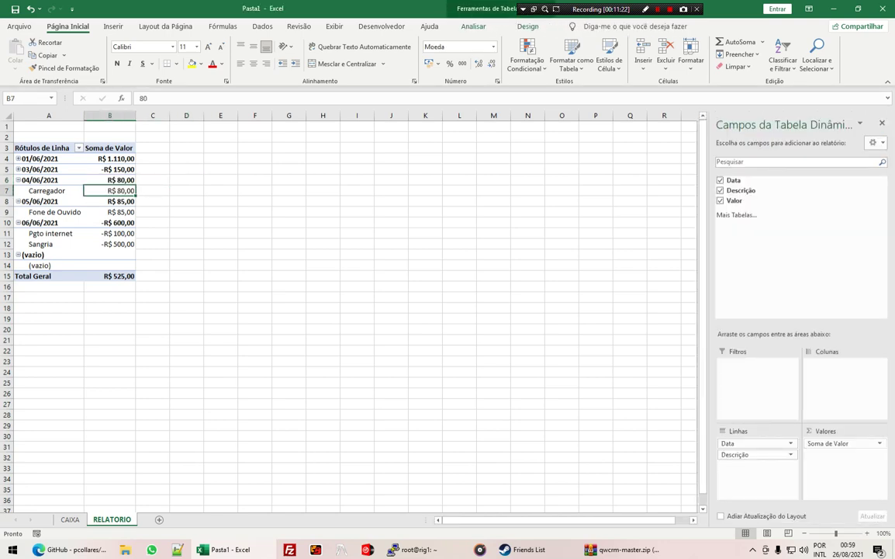
pyautogui.click(842, 443)
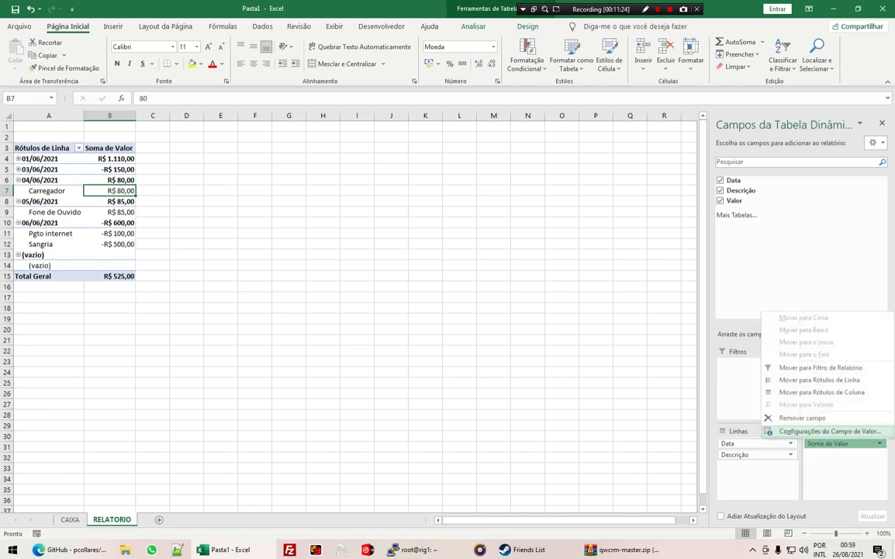
pyautogui.click(799, 429)
pyautogui.click(400, 254)
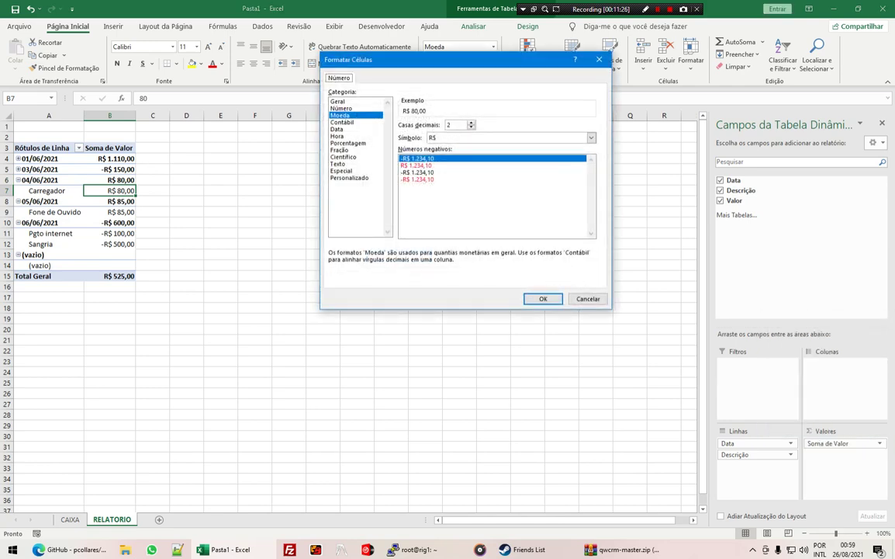
pyautogui.click(543, 298)
pyautogui.click(543, 255)
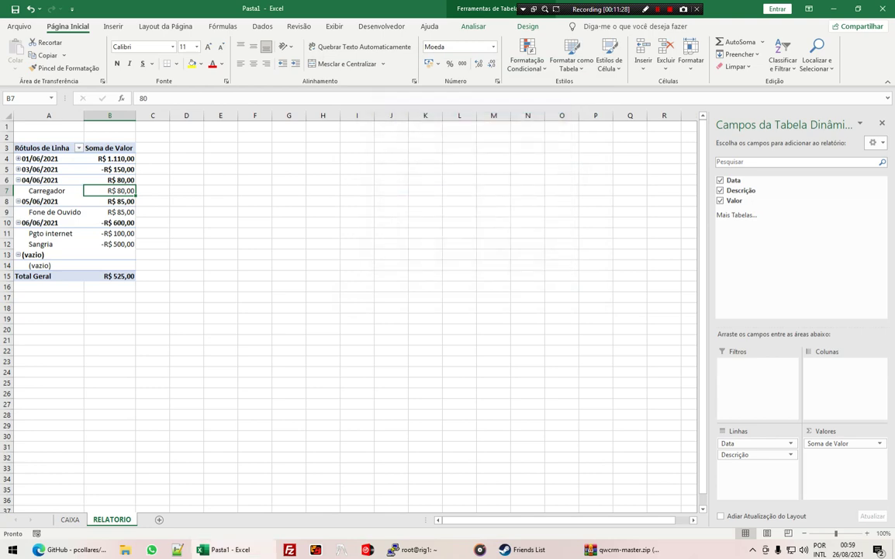
pyautogui.click(289, 244)
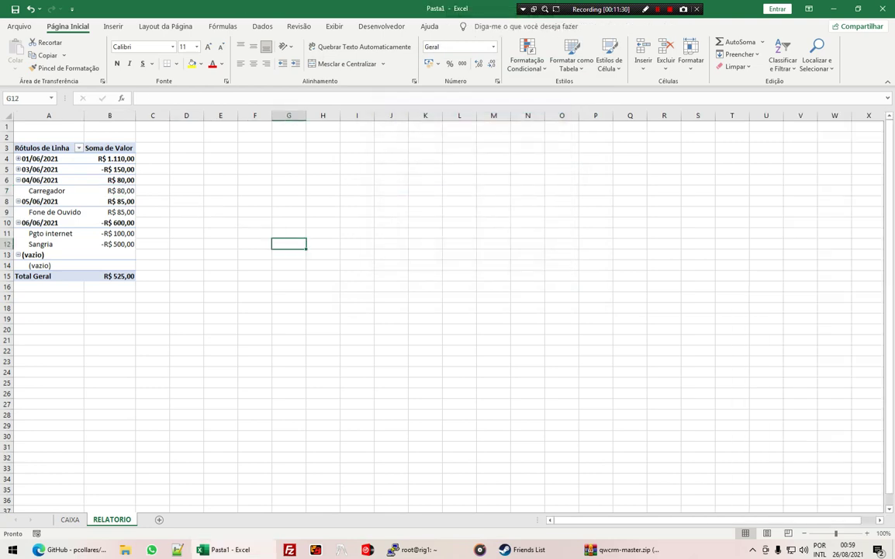
# Step: Try grouping the first two date labels, then undo the resulting Agrupar1 group
pyautogui.moveTo(39, 158); pyautogui.dragTo(35, 169)
pyautogui.rightClick(35, 169)
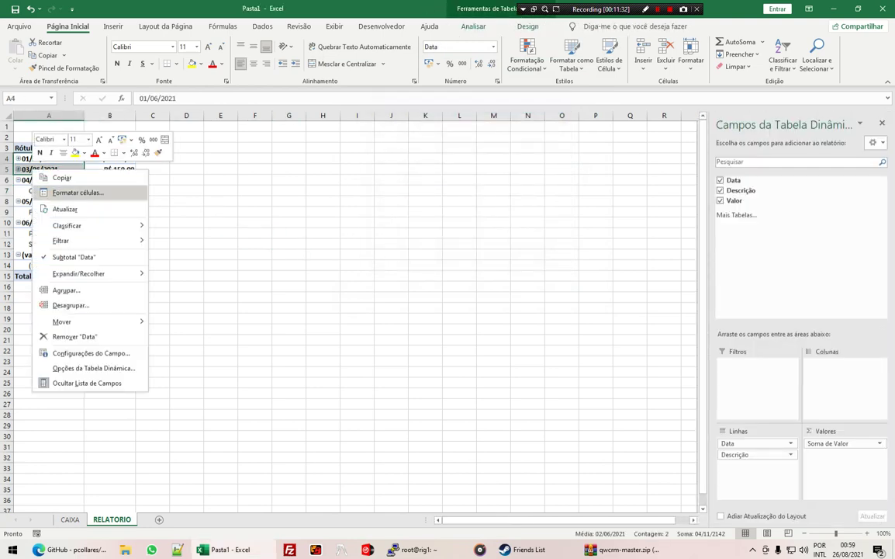
pyautogui.click(66, 290)
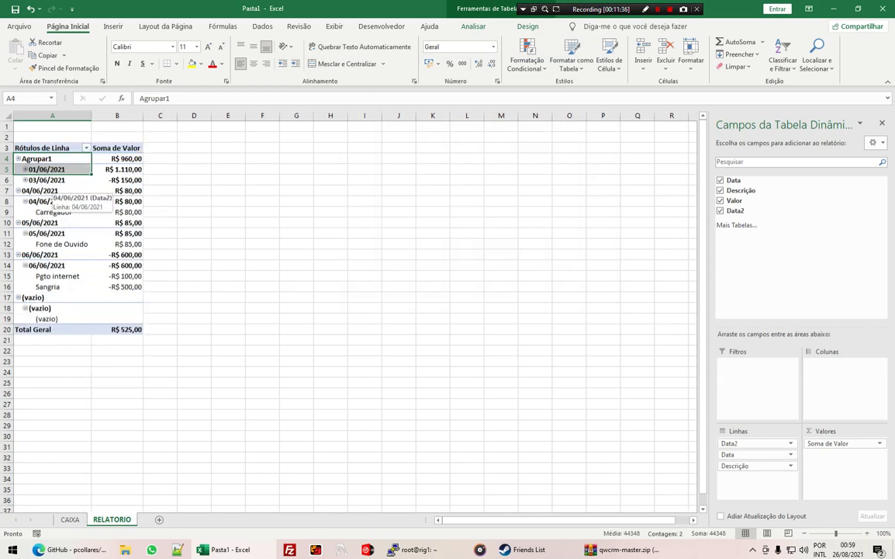
pyautogui.hotkey('ctrl', 'z')
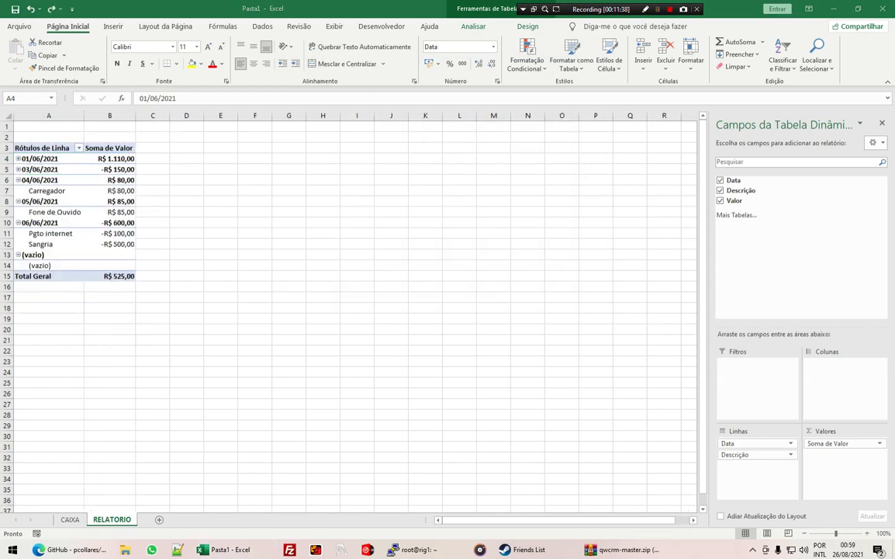
pyautogui.hotkey('alt', 'Tab')
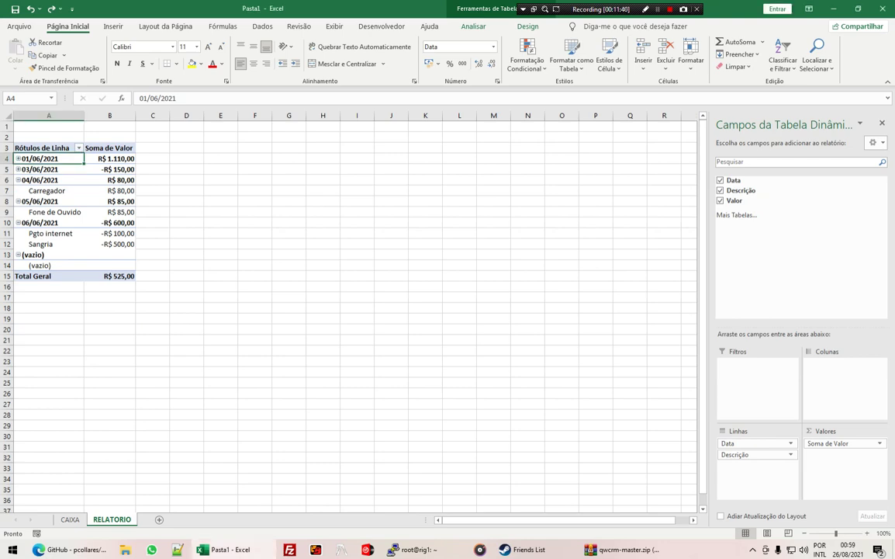
# Step: Group the pivot's dates by Meses and Dias through Agrupar
pyautogui.hotkey('shift', 'F10')
pyautogui.press('Down')
pyautogui.press('Down')
pyautogui.press('Down')
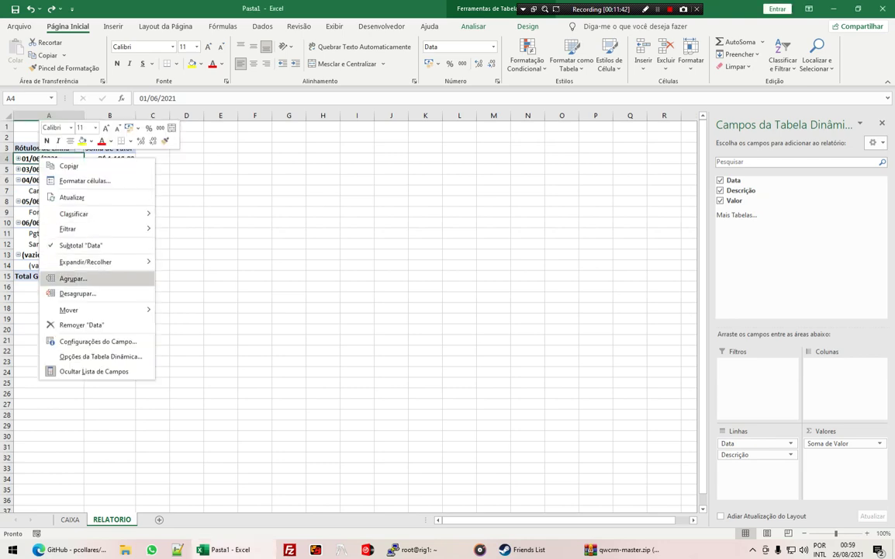
pyautogui.press('Return')
pyautogui.press('Tab')
pyautogui.press('Tab')
pyautogui.press('Tab')
pyautogui.hotkey('shift', 'Up')
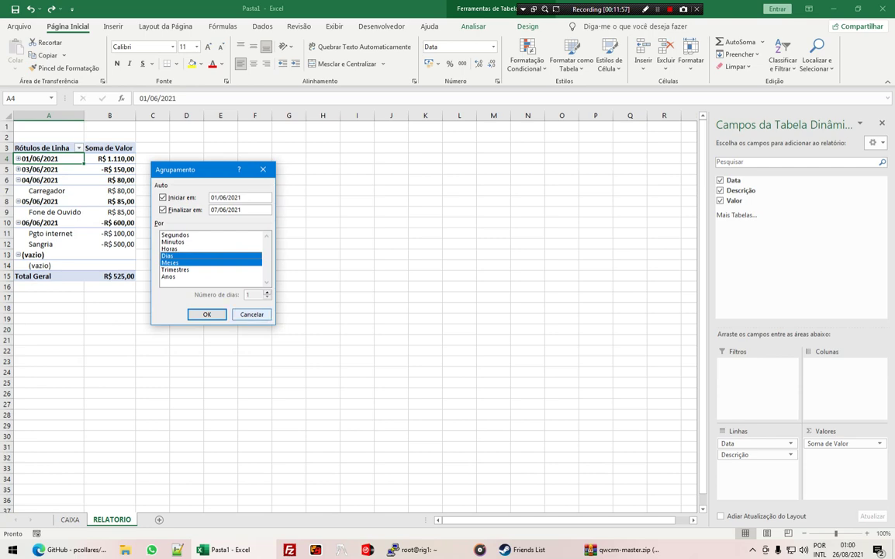
pyautogui.press('Return')
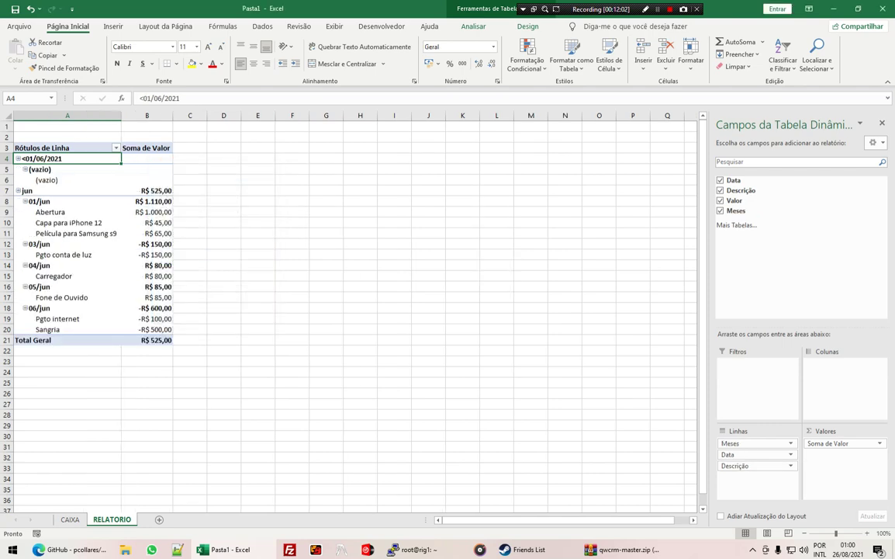
# Step: Filter the Rótulos de Linha field to exclude the <01/06/2021 entry
pyautogui.click(67, 147)
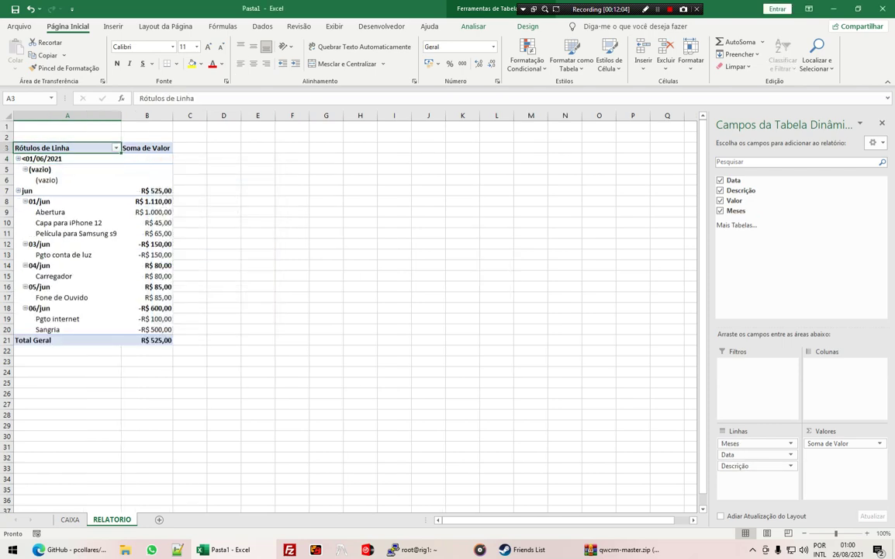
pyautogui.click(116, 147)
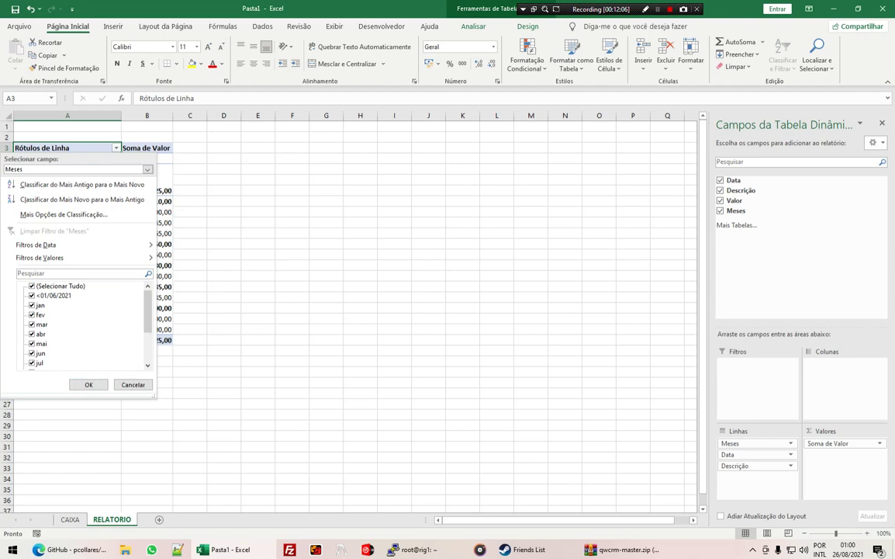
pyautogui.press('Down')
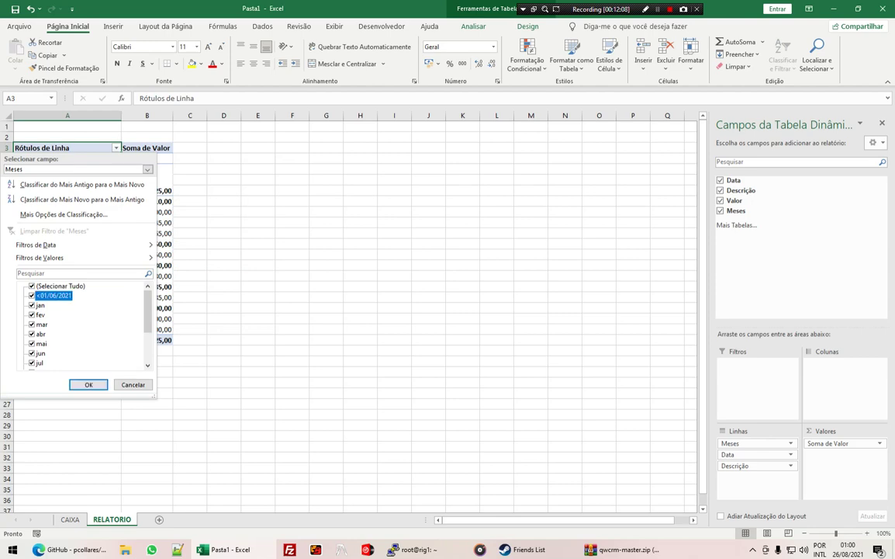
pyautogui.press('Tab')
pyautogui.scroll(-2, 86, 324)
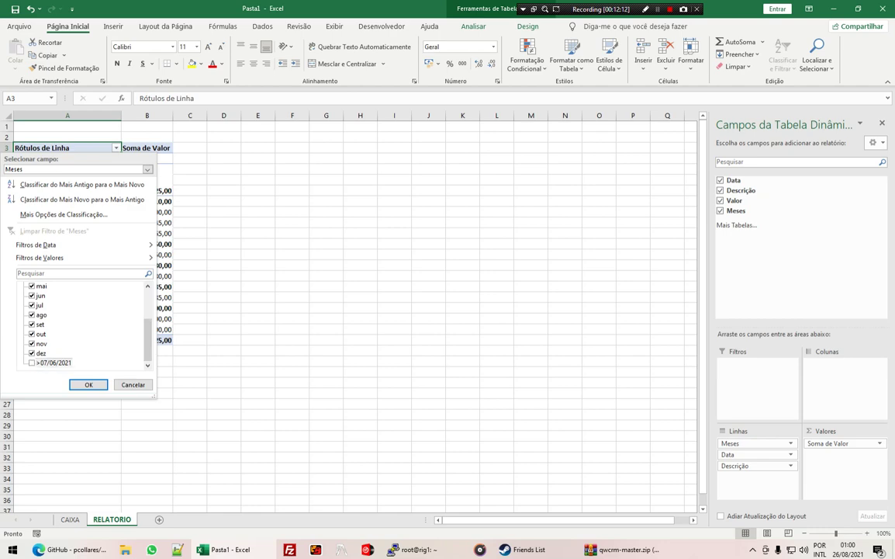
pyautogui.press('Return')
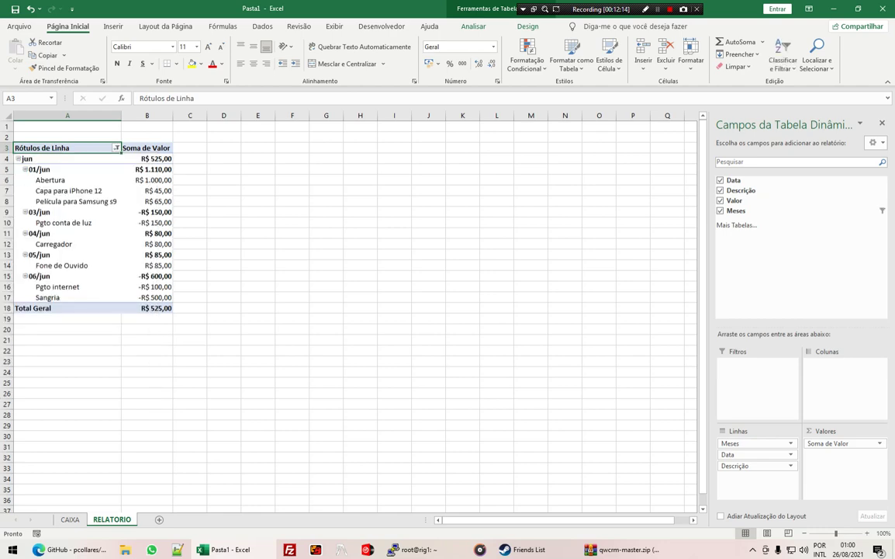
# Step: Check the 01/jun and 06/jun dates (06/jun at -600), then collapse the jun group
pyautogui.click(68, 170)
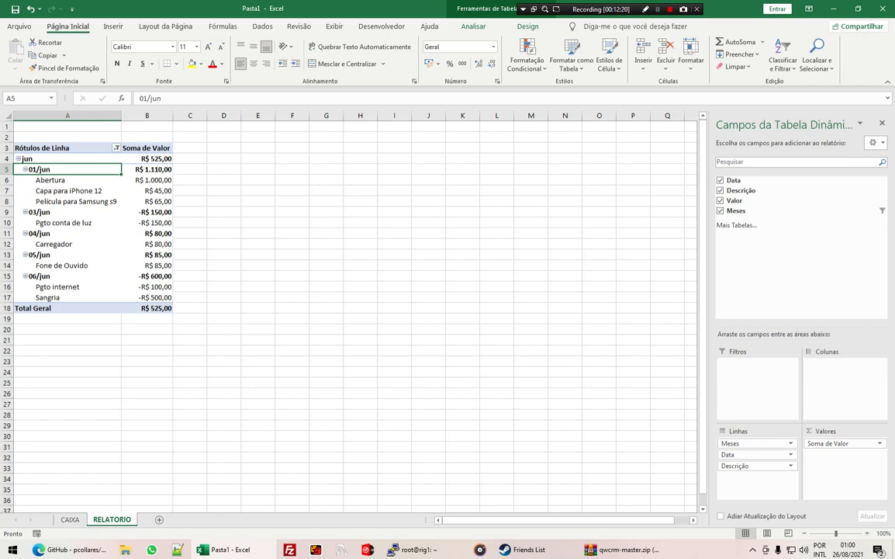
pyautogui.click(68, 276)
pyautogui.moveTo(156, 286)
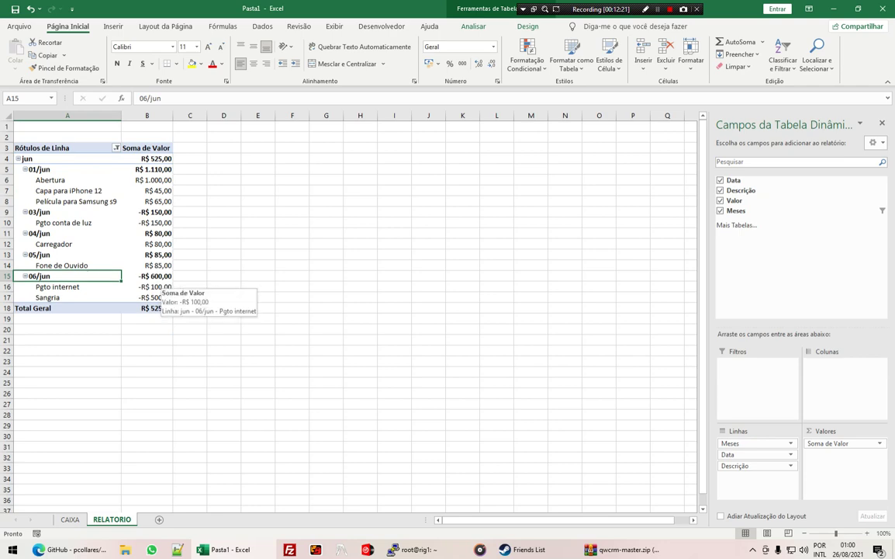
pyautogui.click(146, 276)
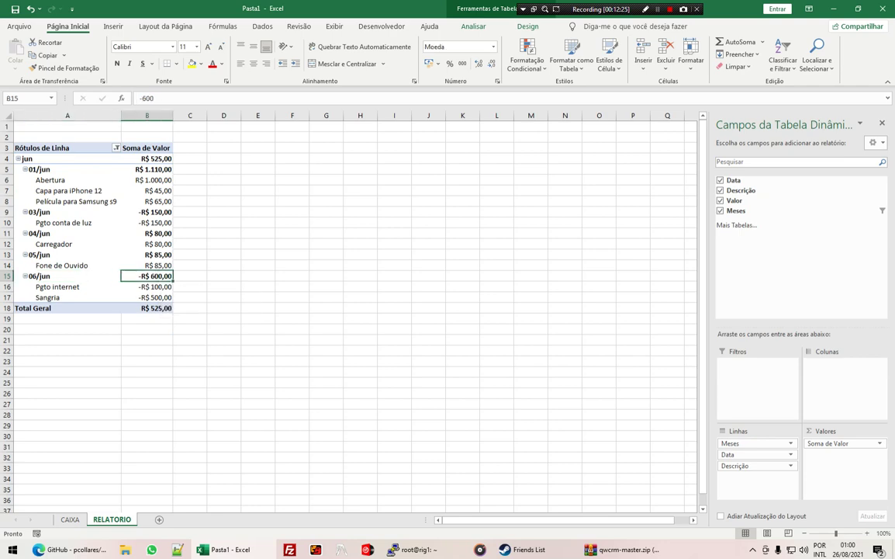
pyautogui.click(27, 158)
pyautogui.click(18, 158)
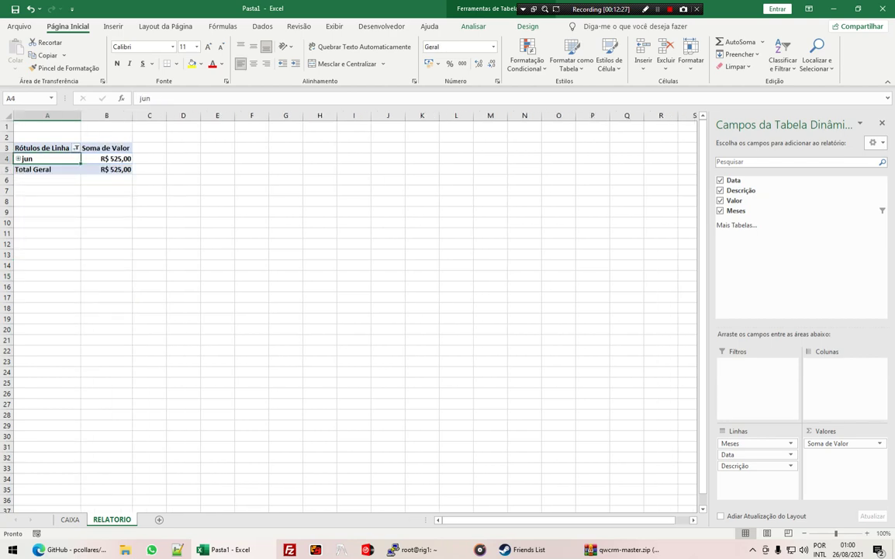
# Step: On CAIXA, add row 12: 07/jul, Capa para iPhone 12, 45
pyautogui.click(70, 519)
pyautogui.click(33, 244)
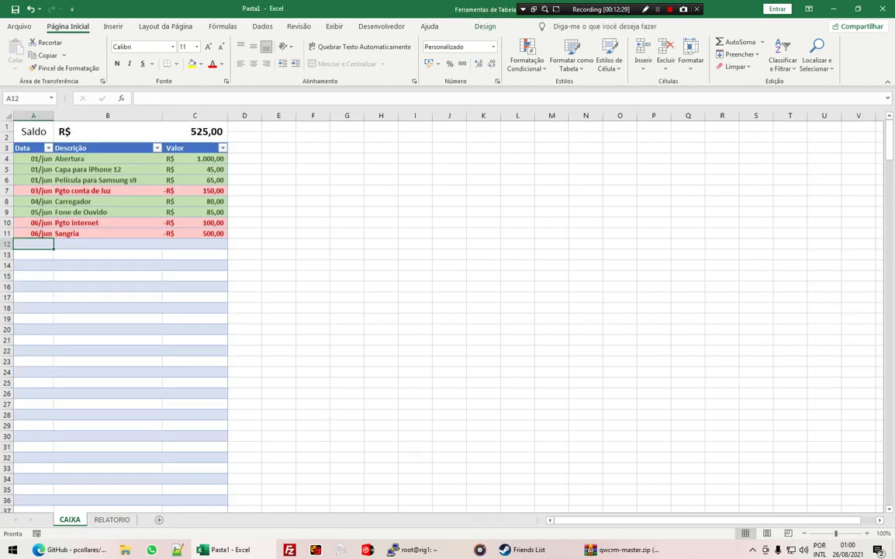
pyautogui.write('7/')
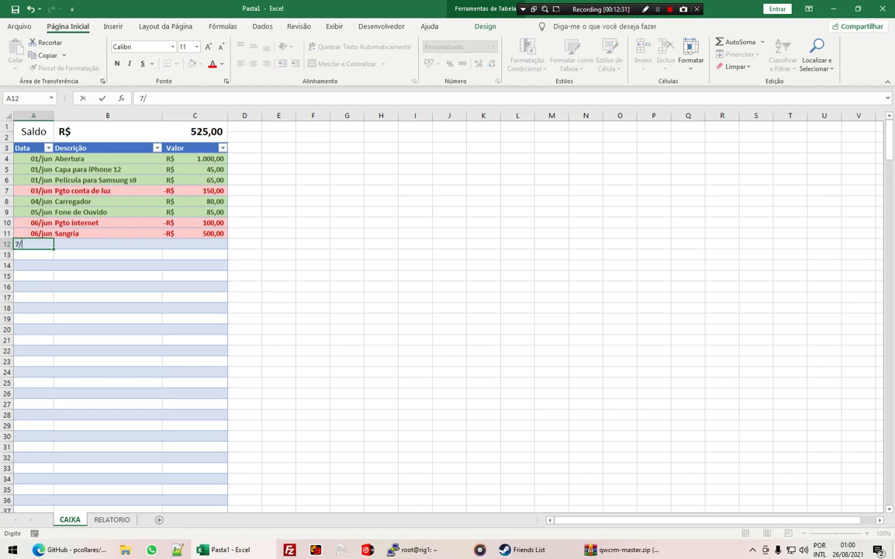
pyautogui.write('7')
pyautogui.press('Tab')
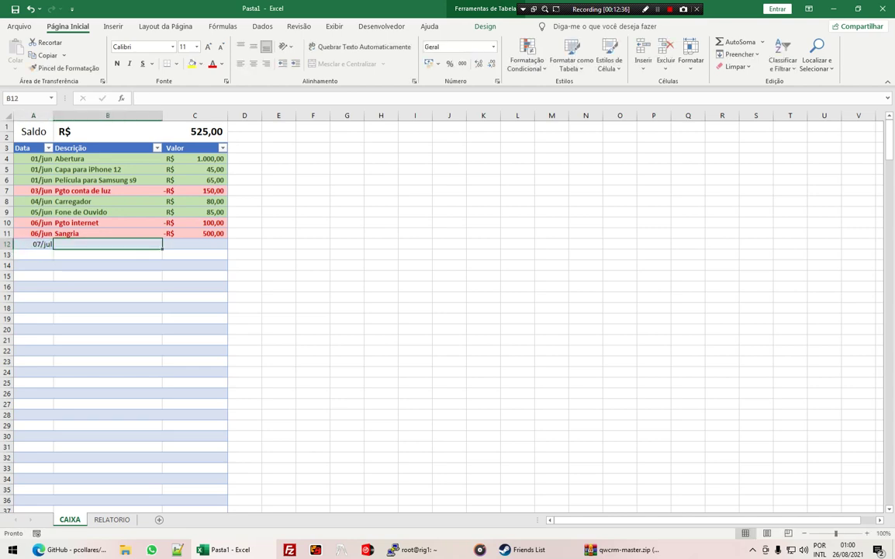
pyautogui.write('capa para iPhone 12')
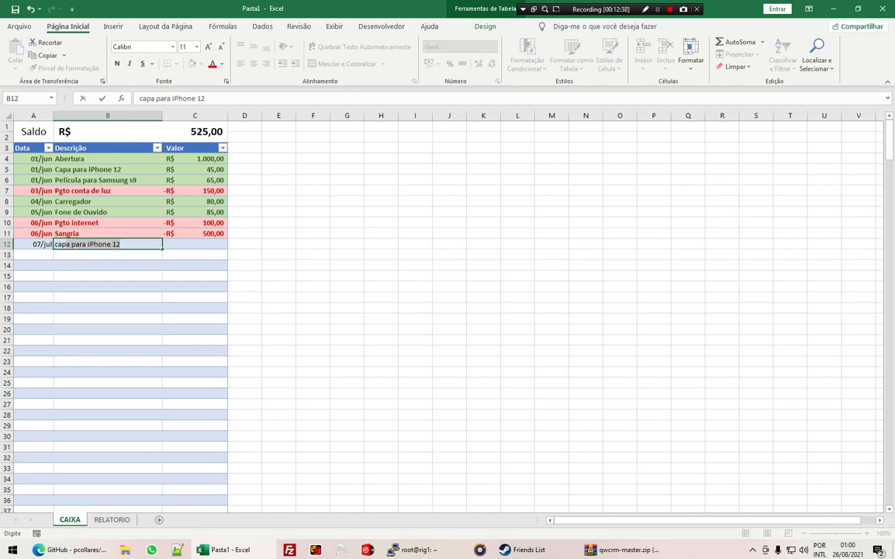
pyautogui.press('Tab')
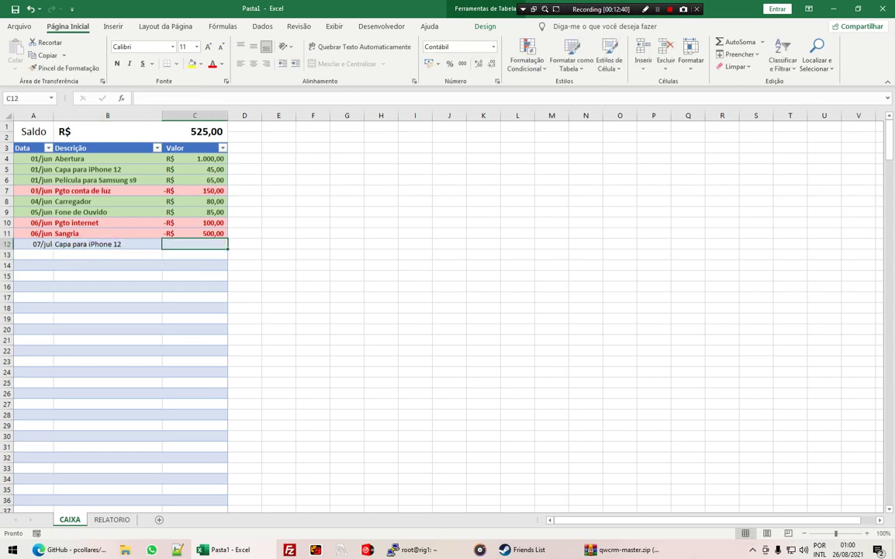
pyautogui.write('45')
pyautogui.press('Tab')
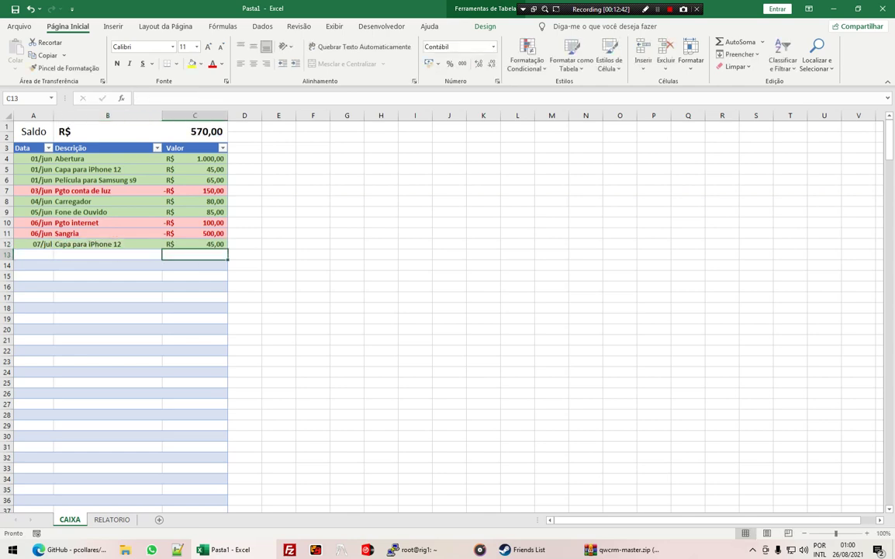
# Step: Add the 09/jul Película para Samsung s9 entry of 65
pyautogui.write('9')
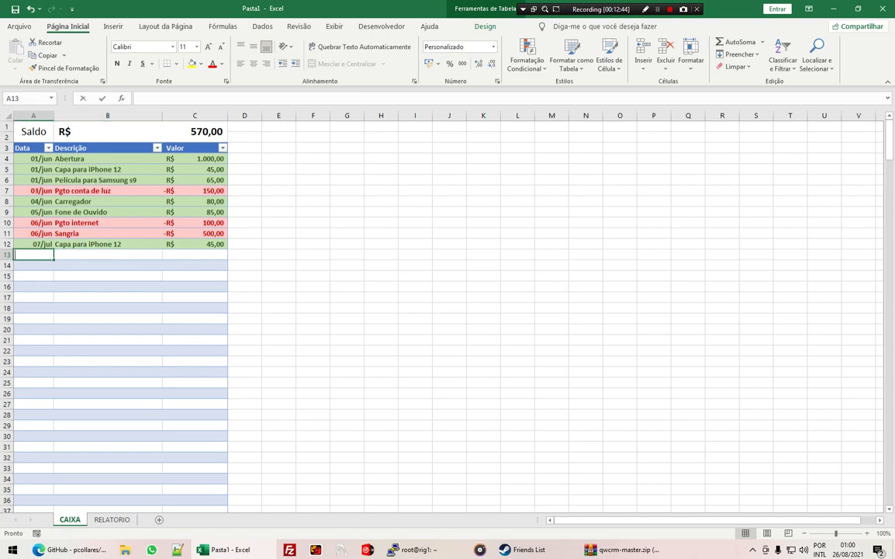
pyautogui.write('/7')
pyautogui.press('Tab')
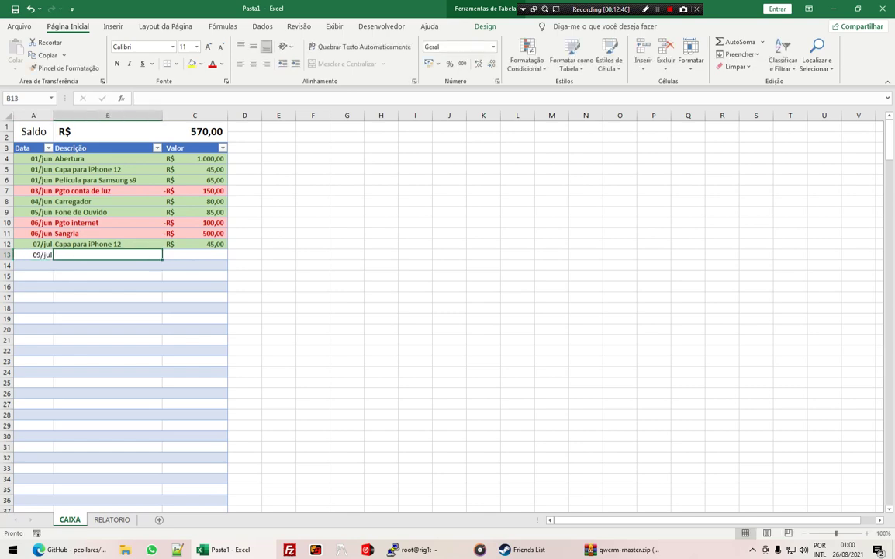
pyautogui.write('Película para Samsung s9')
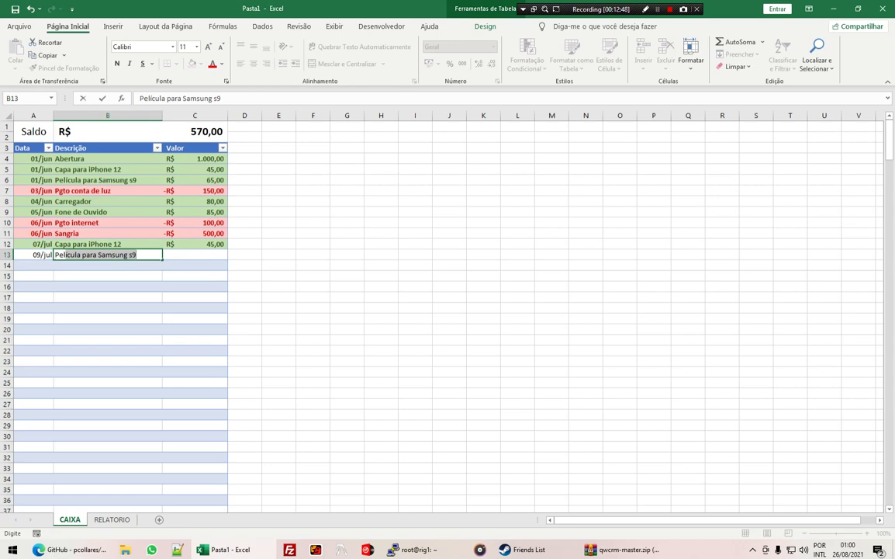
pyautogui.press('Tab')
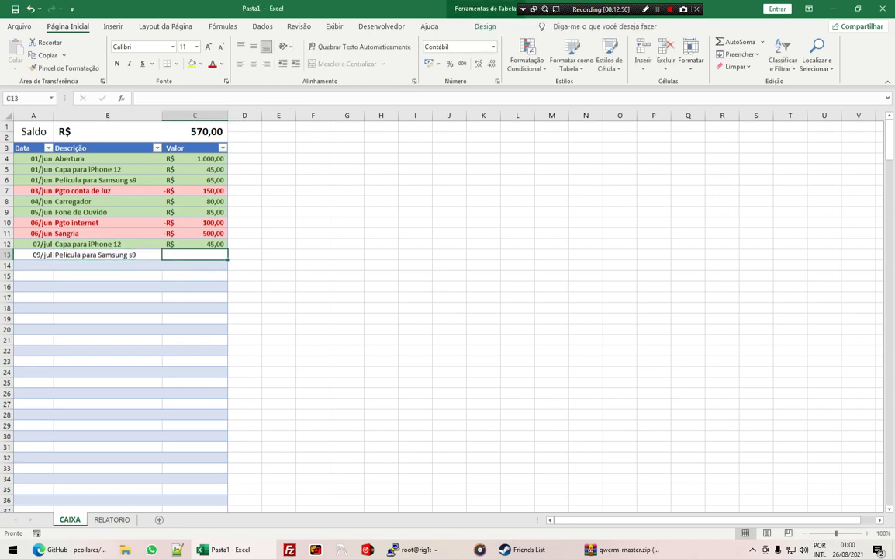
pyautogui.write('65')
pyautogui.press('Return')
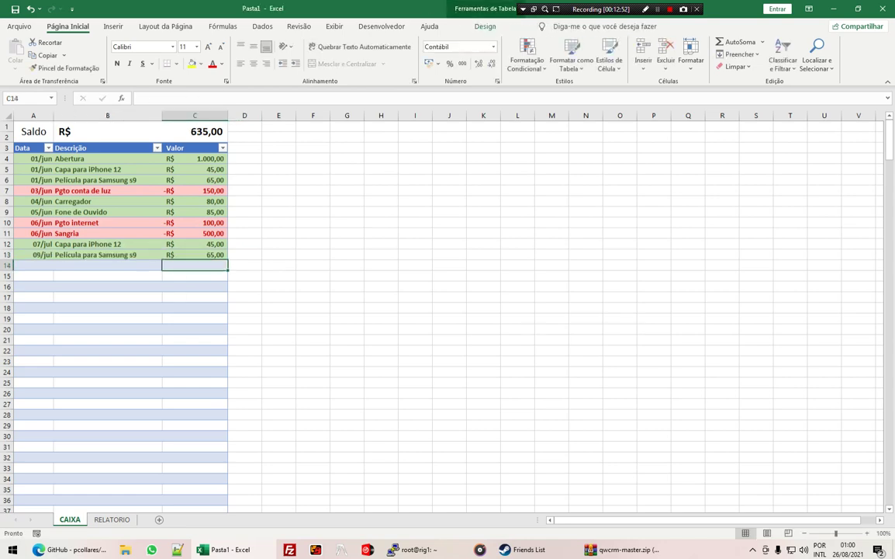
# Step: Add the 01/ago Fone de Ouvido entry, correct its value from 90 to 85, and return to RELATORIO
pyautogui.press('Left')
pyautogui.press('Left')
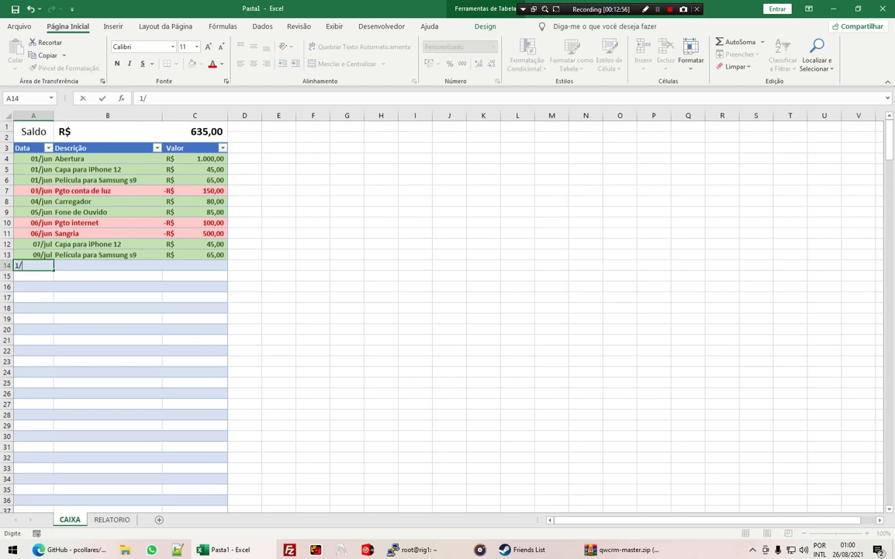
pyautogui.write('1/8')
pyautogui.press('Tab')
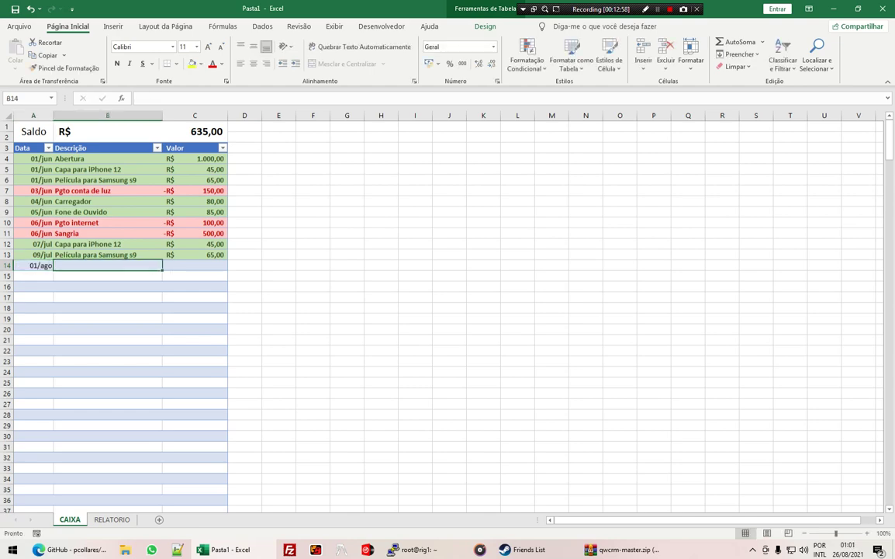
pyautogui.write('Fone de Ouvido')
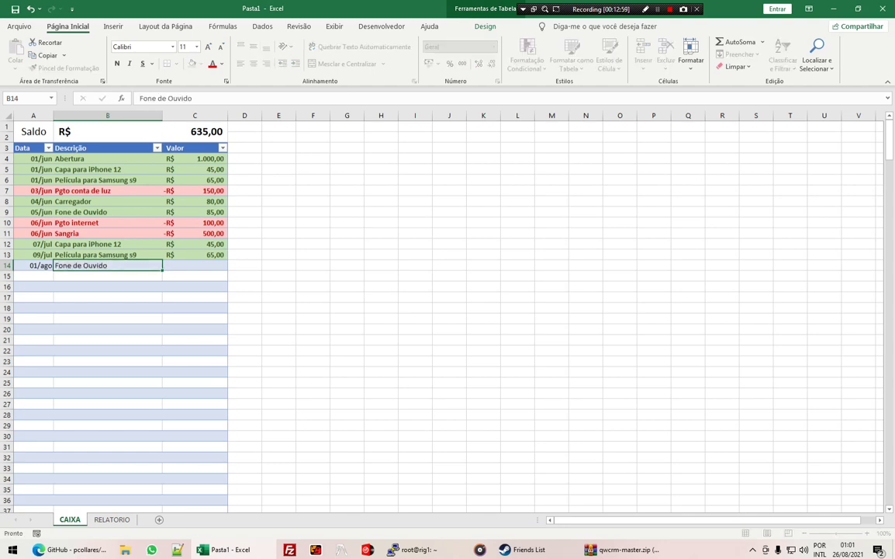
pyautogui.press('Tab')
pyautogui.write('90')
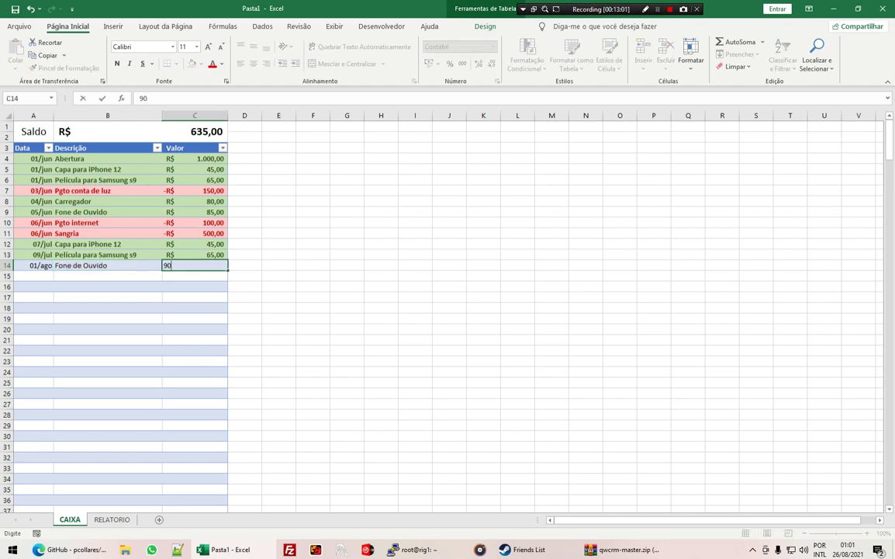
pyautogui.press('Return')
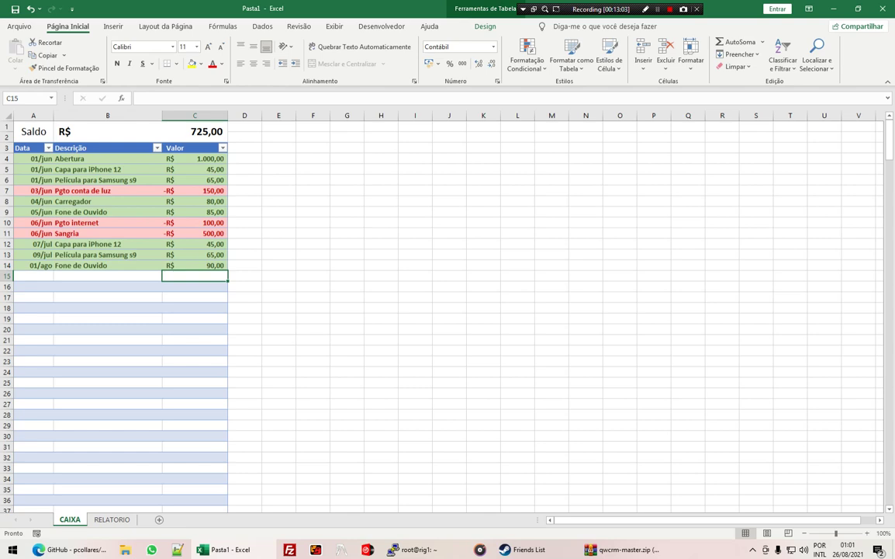
pyautogui.click(195, 265)
pyautogui.write('85')
pyautogui.press('Return')
pyautogui.hotkey('ctrl', 'pagedown')
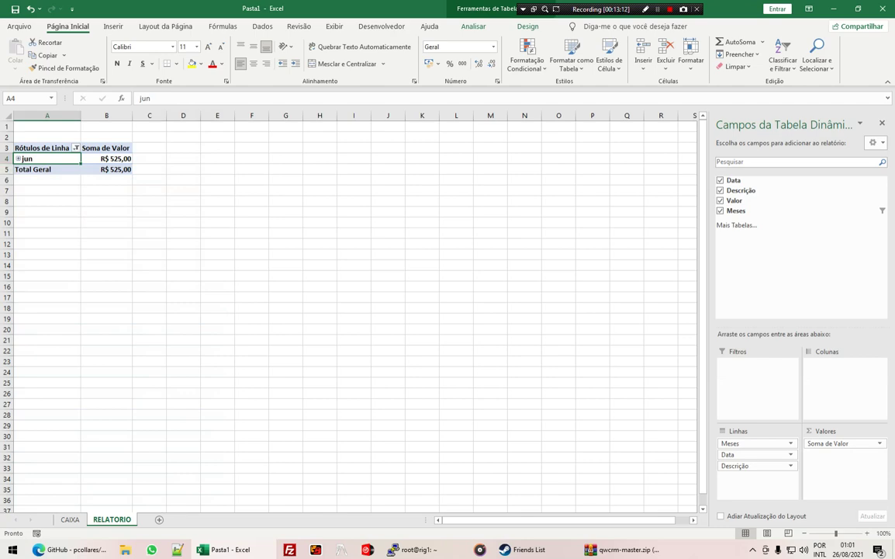
# Step: Refresh the pivot so jul and ago appear, then collapse the 07/jul, 09/jul and 01/ago date groups
pyautogui.rightClick(38, 159)
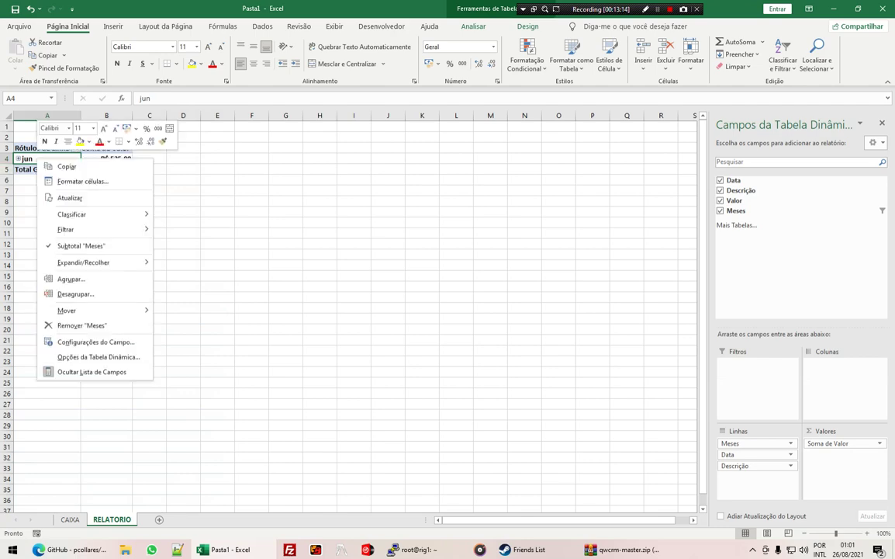
pyautogui.click(69, 198)
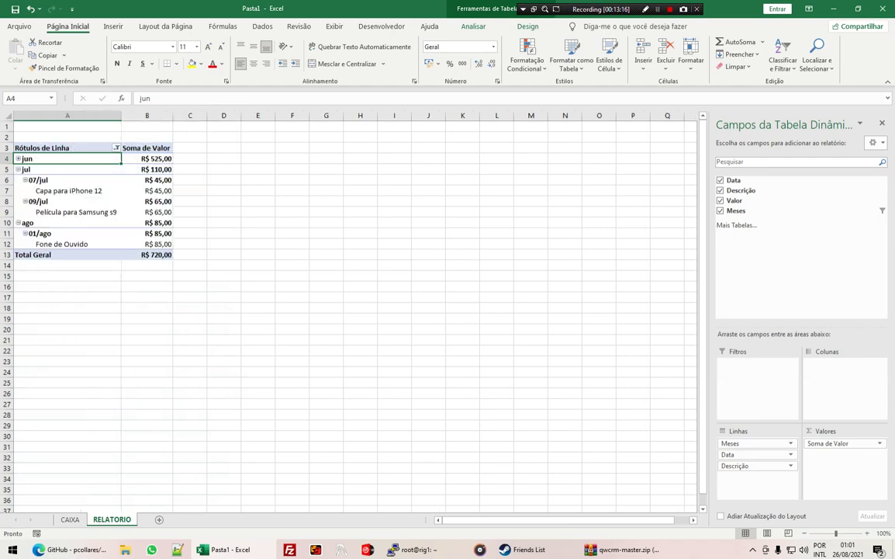
pyautogui.click(31, 169)
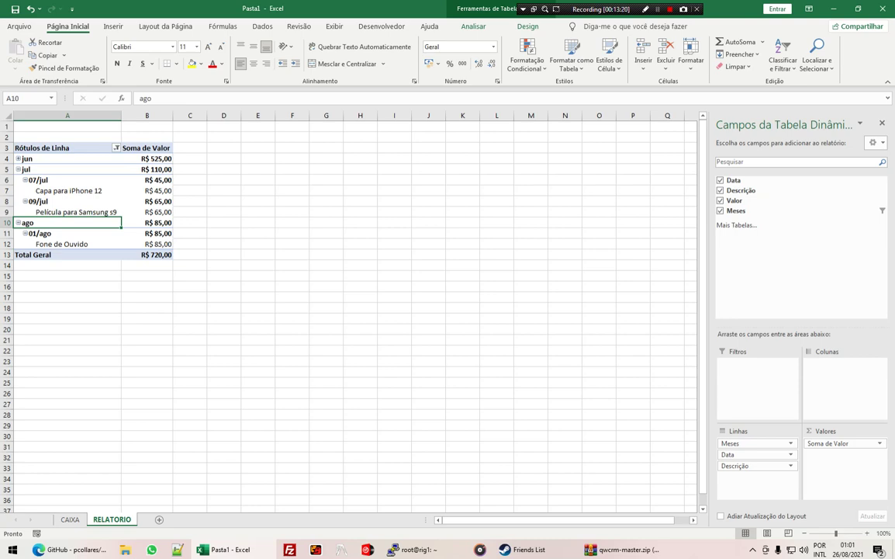
pyautogui.click(24, 201)
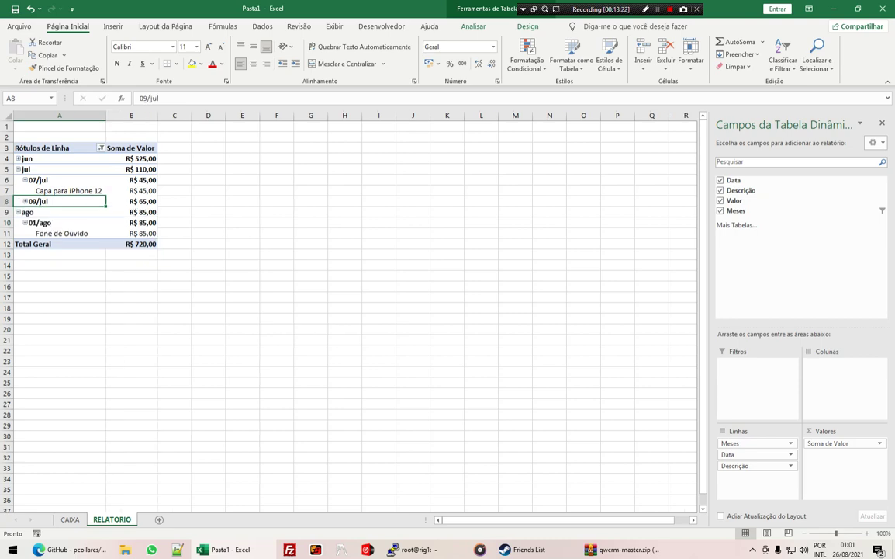
pyautogui.click(37, 179)
pyautogui.click(25, 180)
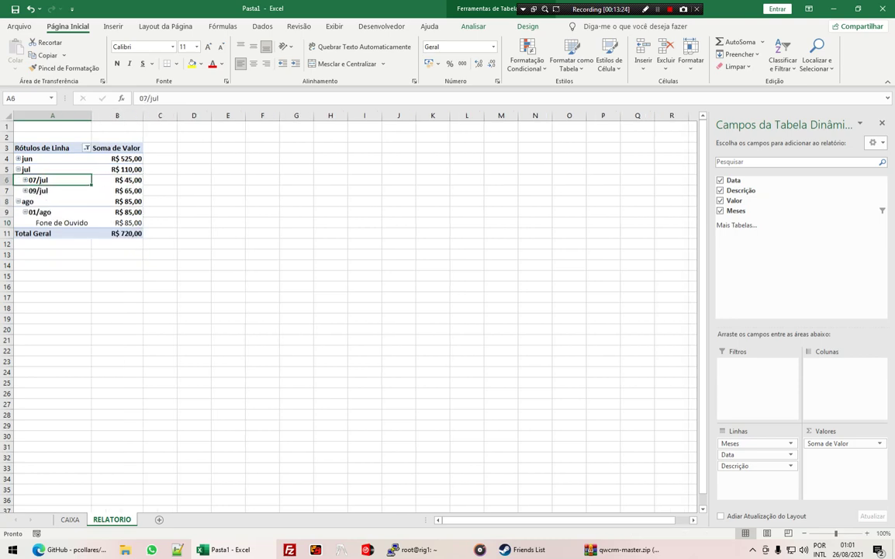
pyautogui.click(25, 212)
# Step: Collapse and re-expand the ago month group, checking its R$ 85,00 total
pyautogui.press('Up')
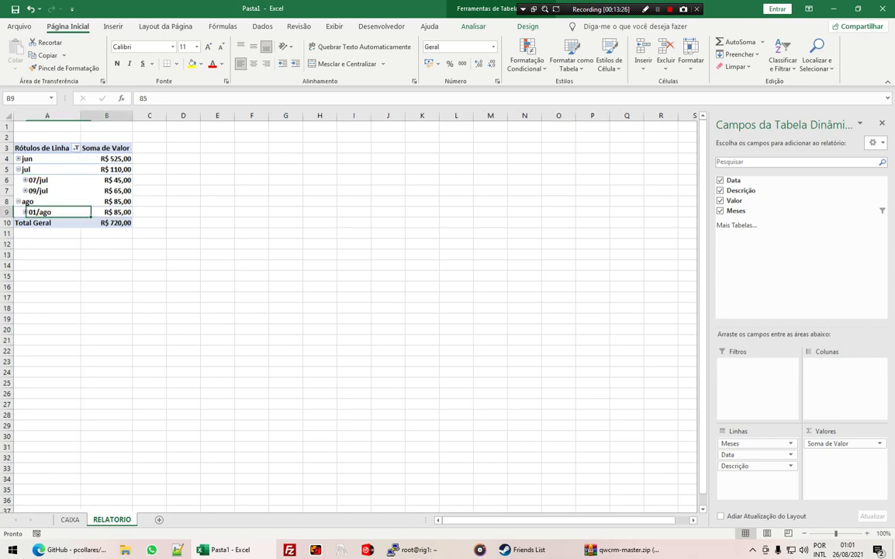
pyautogui.hotkey('shift', 'Right')
pyautogui.click(17, 201)
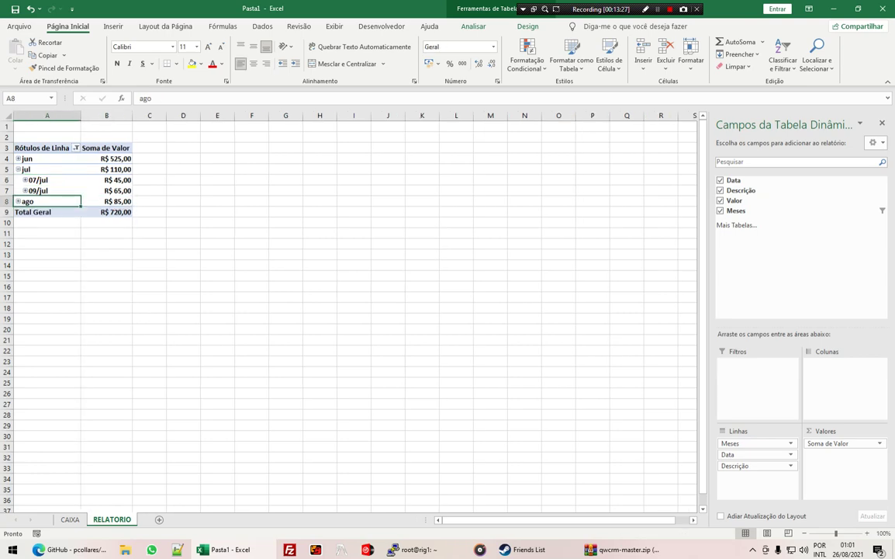
pyautogui.click(106, 201)
pyautogui.click(18, 201)
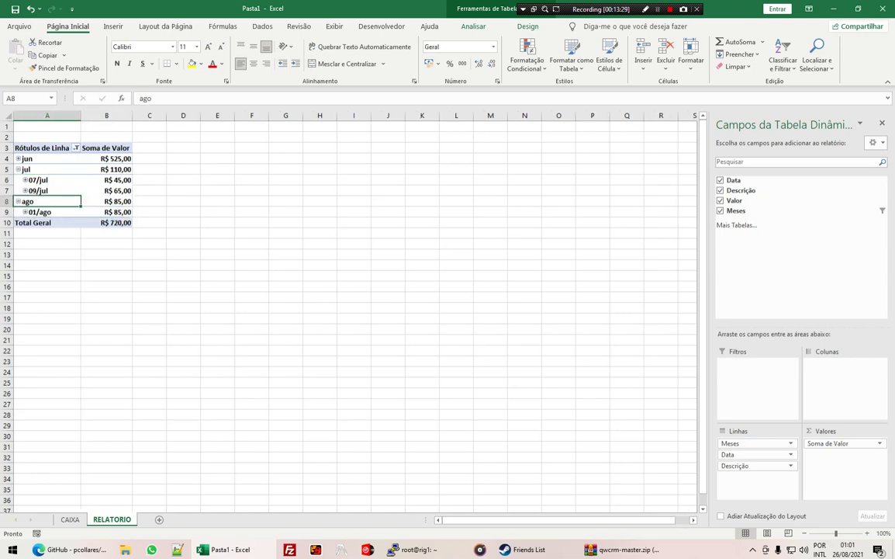
pyautogui.click(47, 212)
pyautogui.click(106, 212)
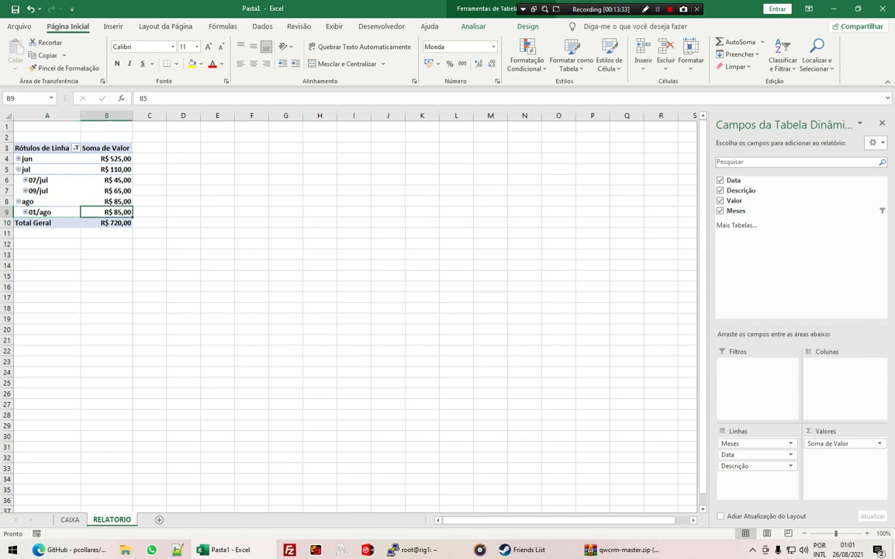
# Step: Check the ago total of 85 and the summed July values, then return to CAIXA
pyautogui.click(14, 201)
pyautogui.click(109, 201)
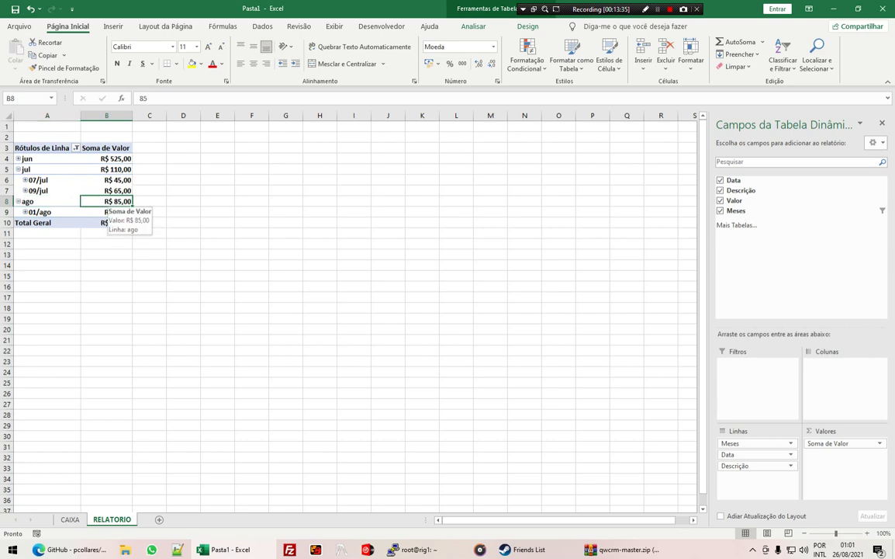
pyautogui.click(14, 169)
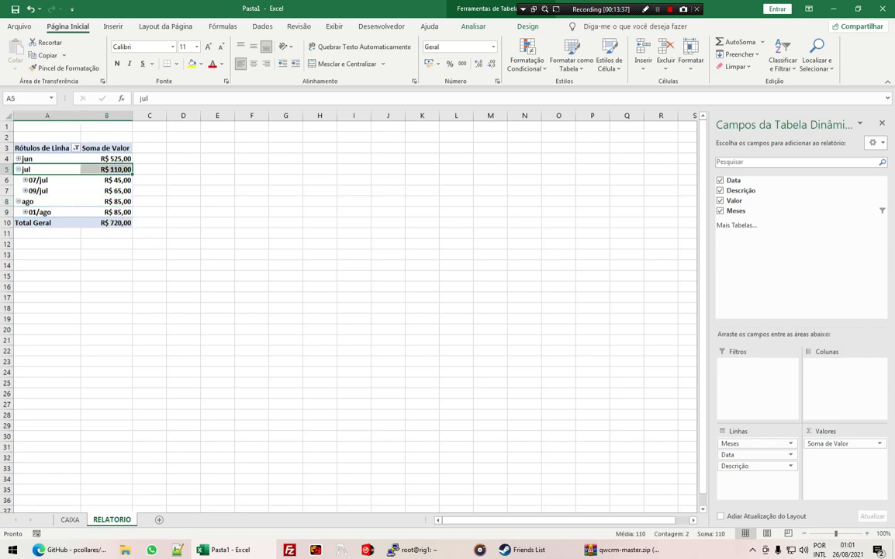
pyautogui.moveTo(109, 180); pyautogui.dragTo(109, 191)
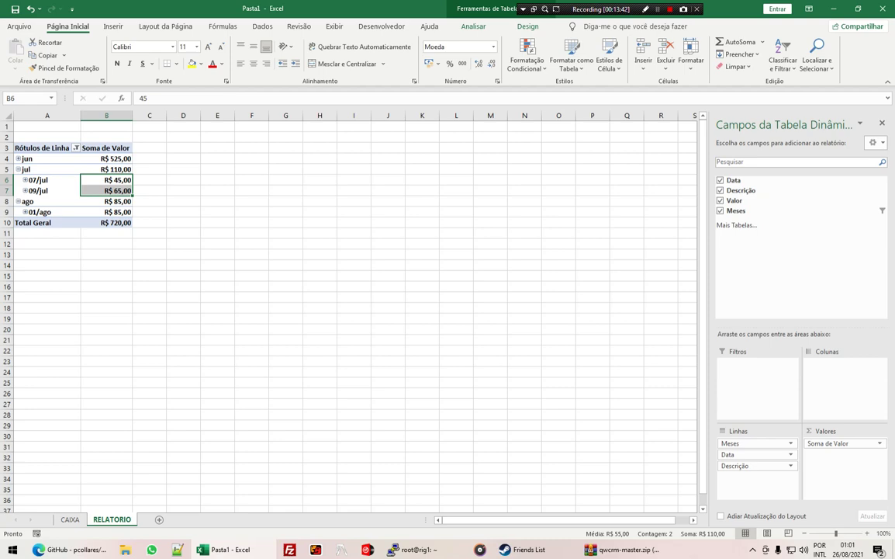
pyautogui.click(107, 190)
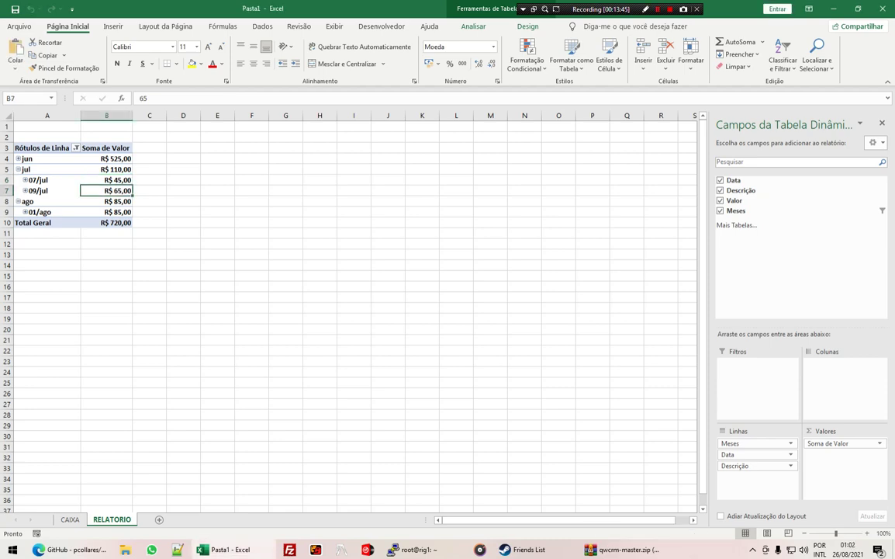
pyautogui.click(70, 519)
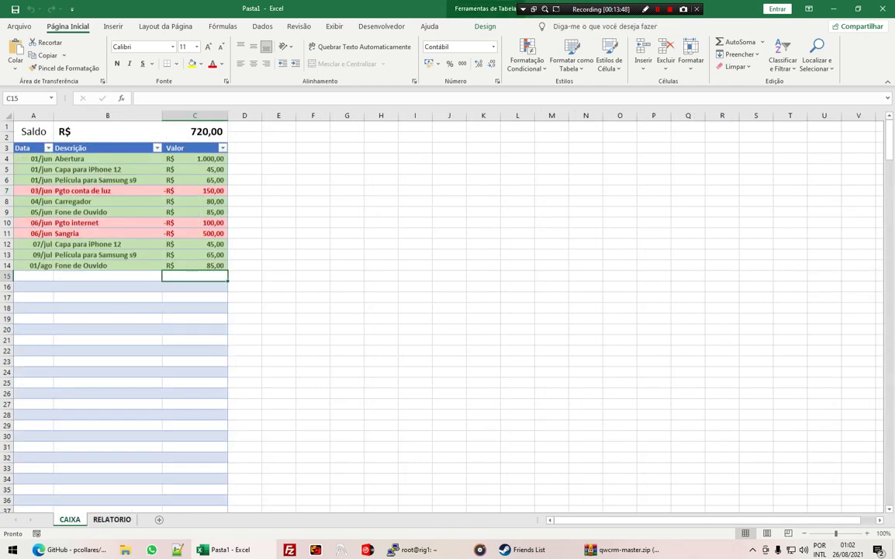
# Step: Enter 05/set, Fone de Ouvido, 85 in row 15 of CAIXA
pyautogui.click(32, 276)
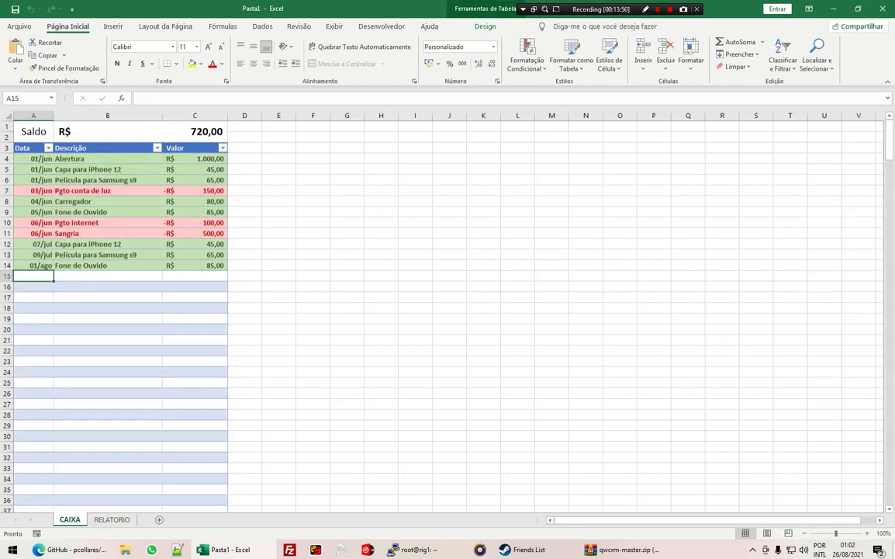
pyautogui.write('5')
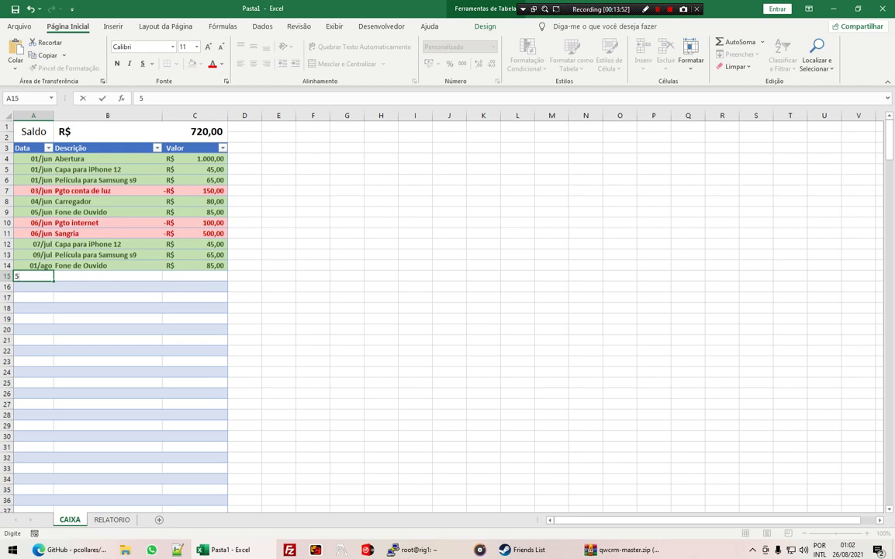
pyautogui.write('/9')
pyautogui.press('Tab')
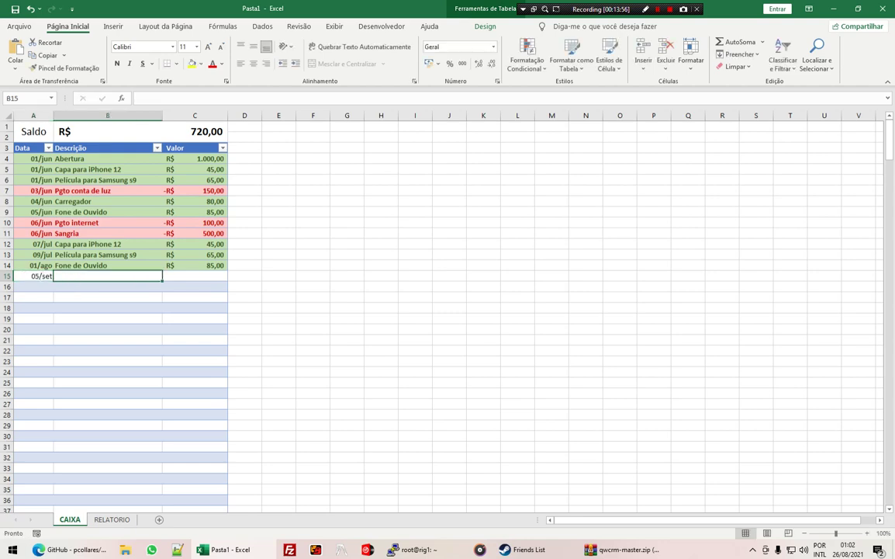
pyautogui.write('Fone de Ouvido')
pyautogui.press('Tab')
pyautogui.write('85')
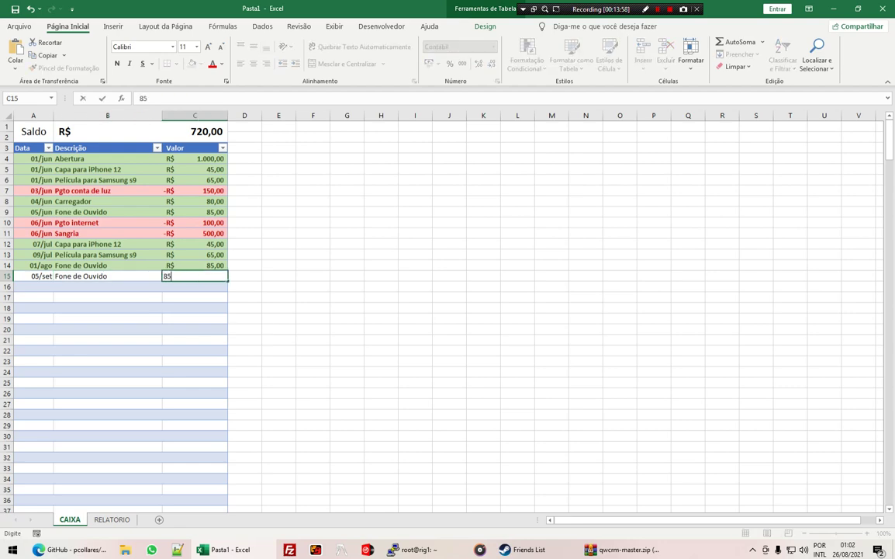
pyautogui.press('Return')
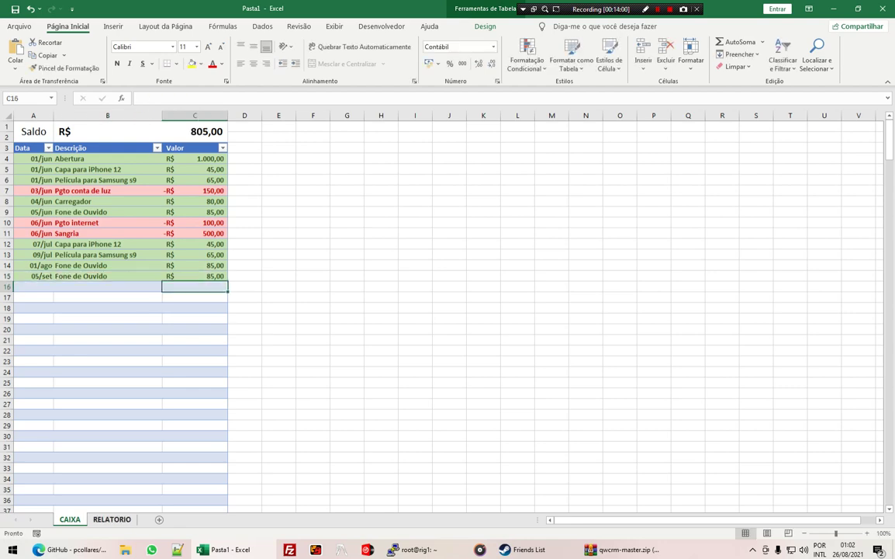
# Step: Refresh the RELATORIO pivot so a set group appears and Total Geral reaches R$ 805,00
pyautogui.hotkey('ctrl', 'pagedown')
pyautogui.click(38, 212)
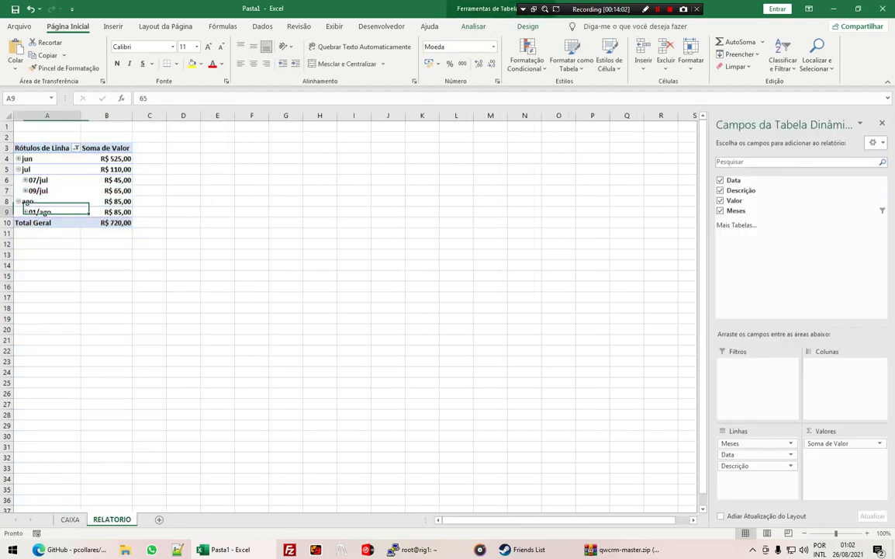
pyautogui.rightClick(39, 212)
pyautogui.click(109, 252)
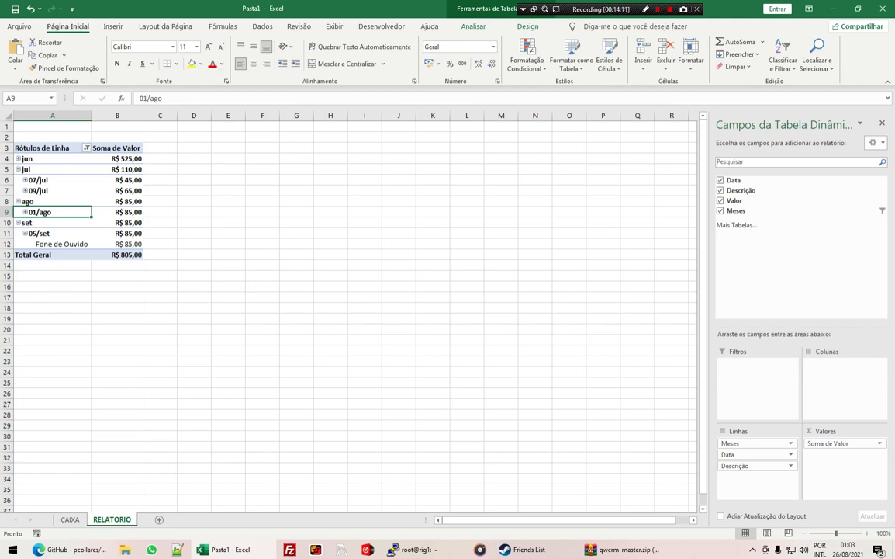
pyautogui.click(382, 26)
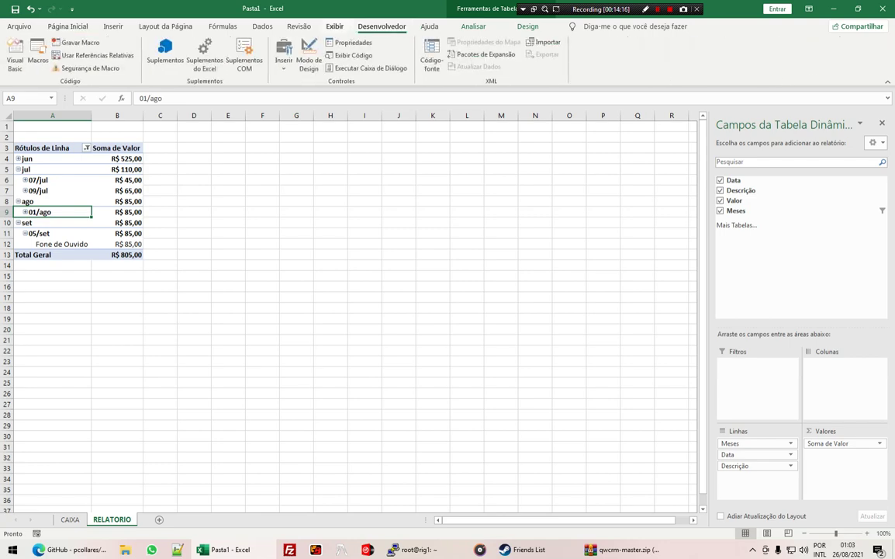
pyautogui.rightClick(337, 25)
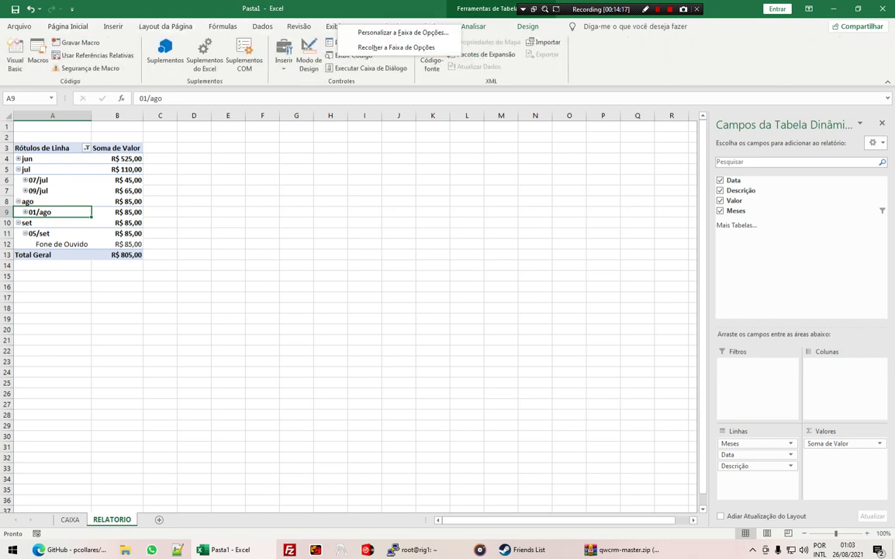
pyautogui.click(402, 32)
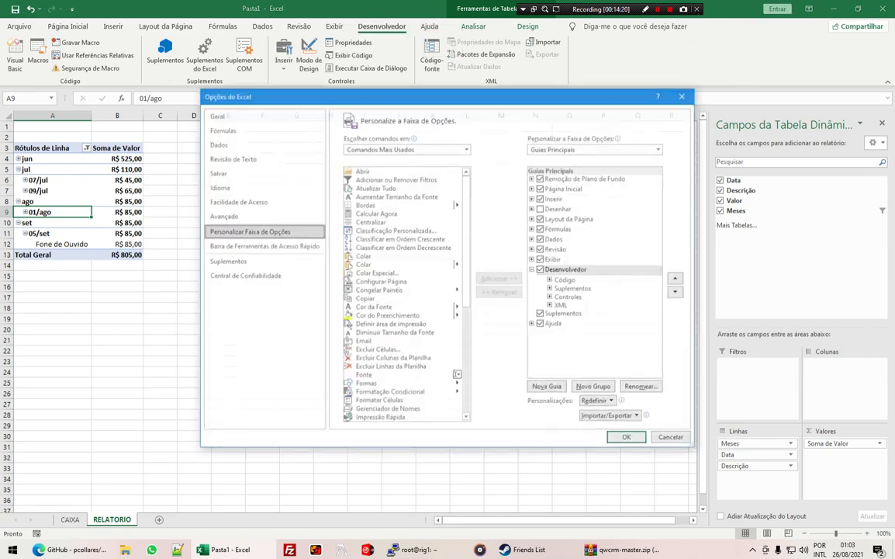
pyautogui.click(566, 270)
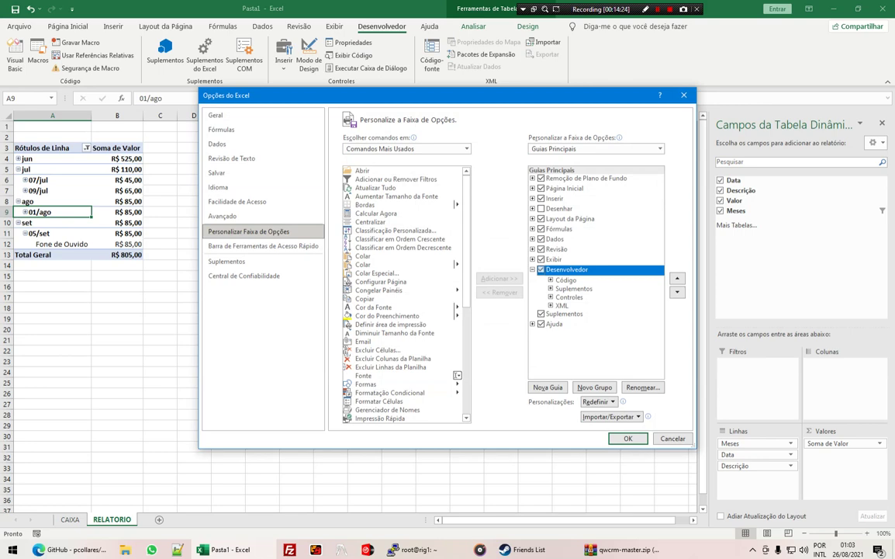
pyautogui.click(533, 269)
pyautogui.press('Return')
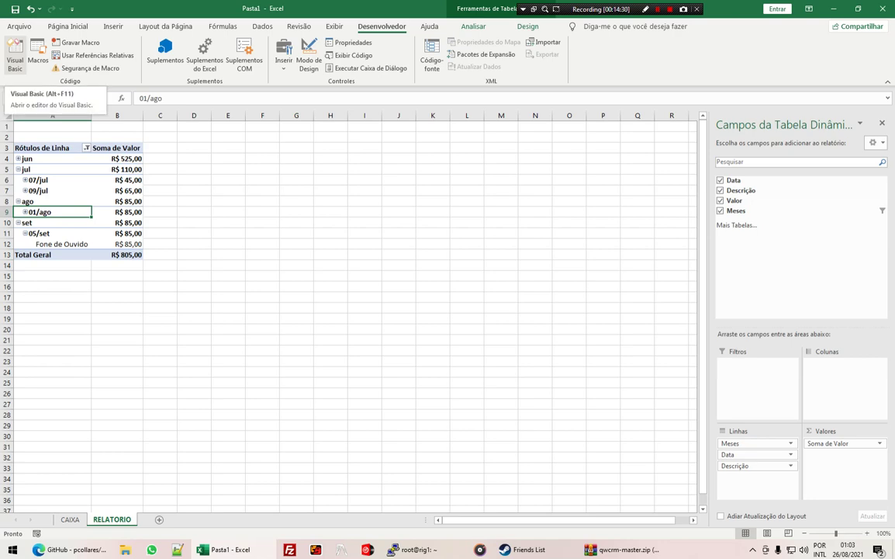
# Step: Open and close the Visual Basic editor twice, via the ribbon and Alt+F11
pyautogui.click(16, 55)
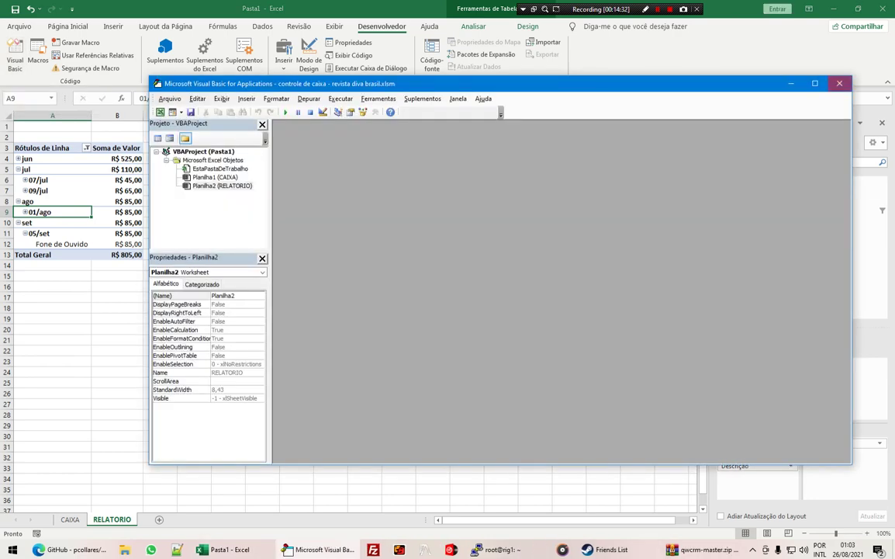
pyautogui.click(840, 83)
pyautogui.hotkey('alt', 'F11')
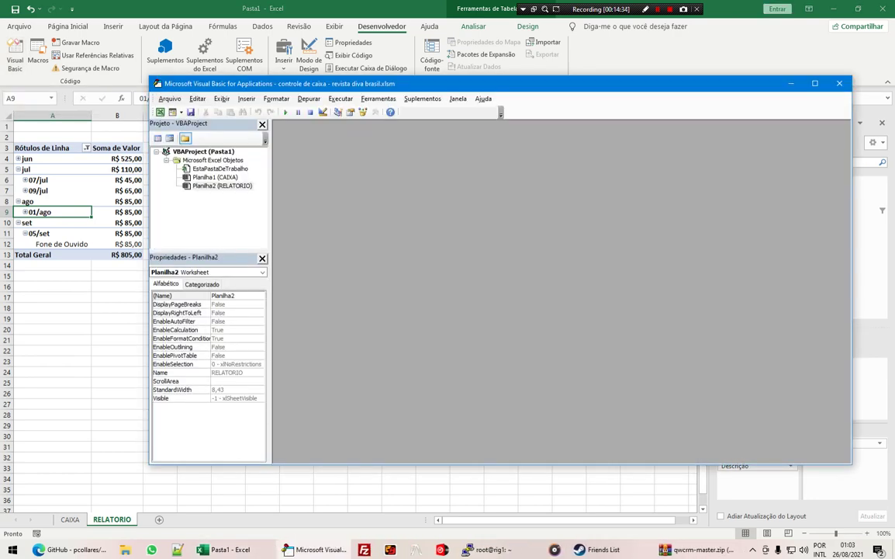
pyautogui.hotkey('alt', 'q')
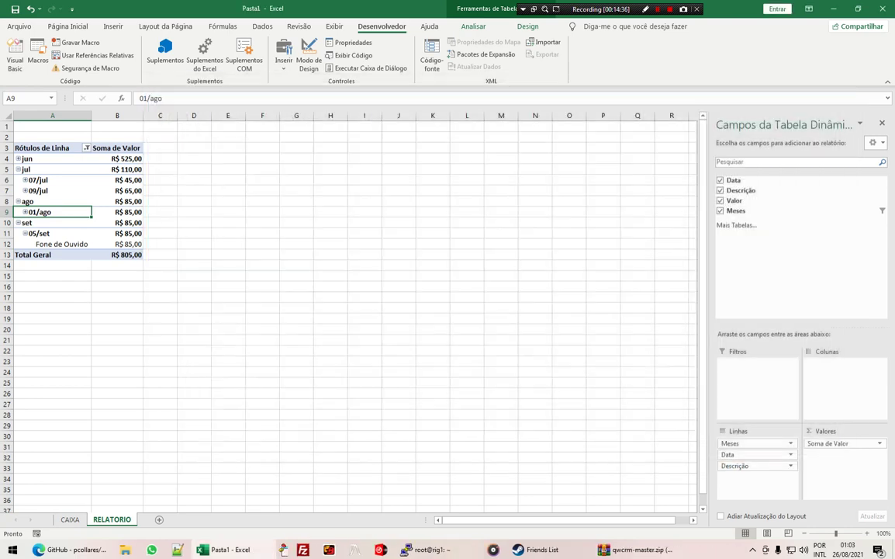
# Step: Show the RELATORIO sheet's code (Planilha2) from its tab menu and reposition the editor window
pyautogui.rightClick(112, 520)
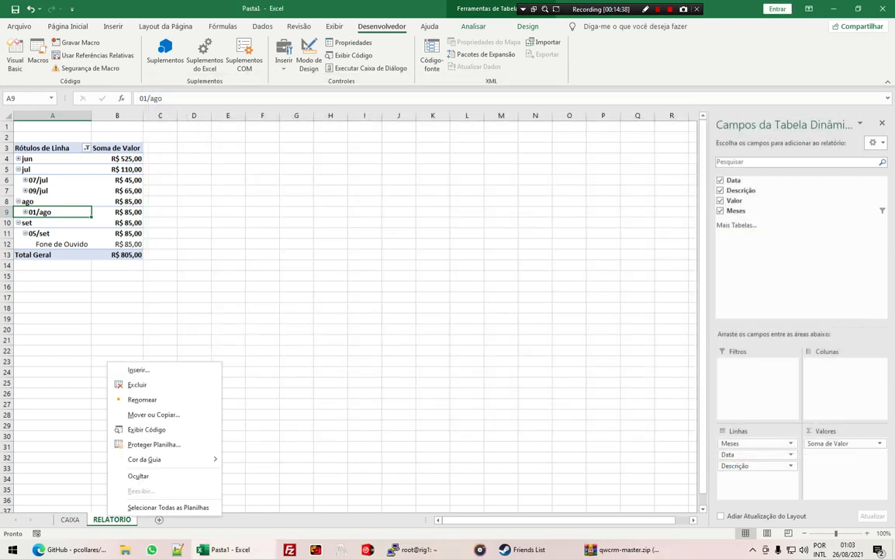
pyautogui.click(147, 427)
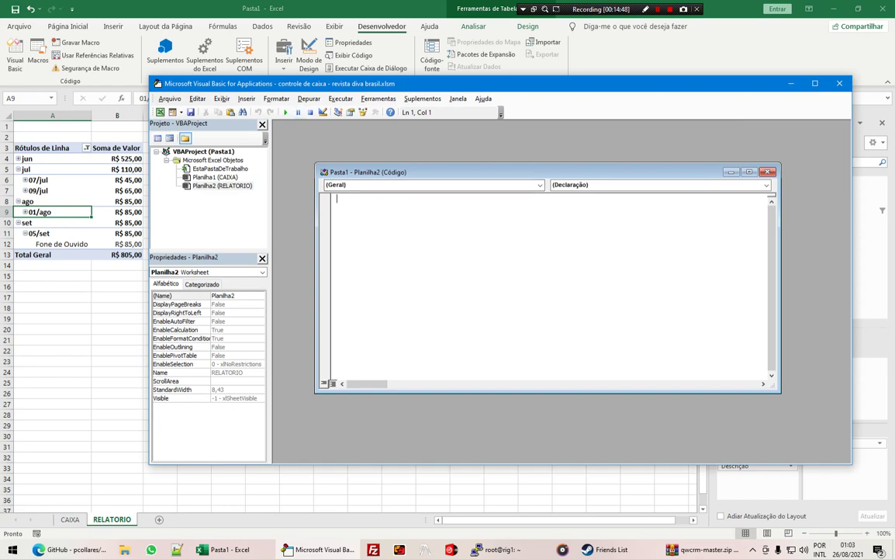
pyautogui.moveTo(310, 83); pyautogui.dragTo(287, 63)
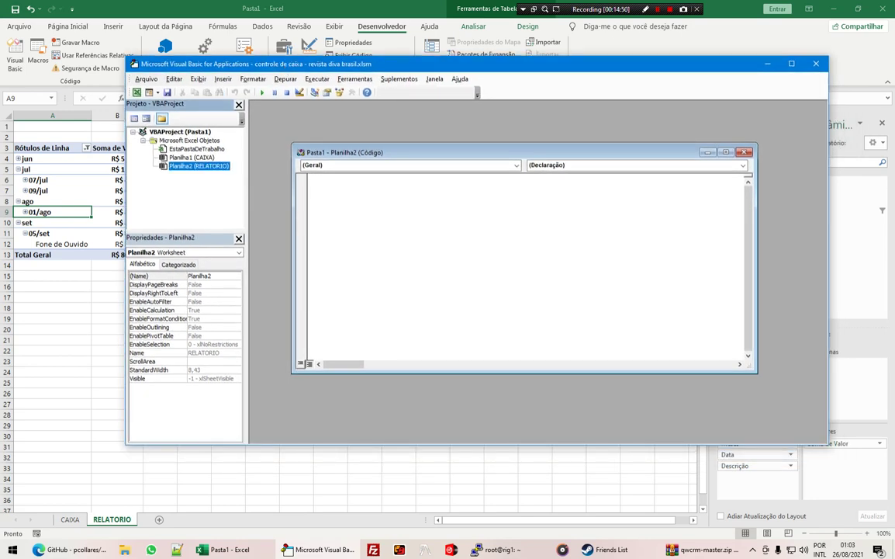
pyautogui.click(192, 157)
pyautogui.click(199, 165)
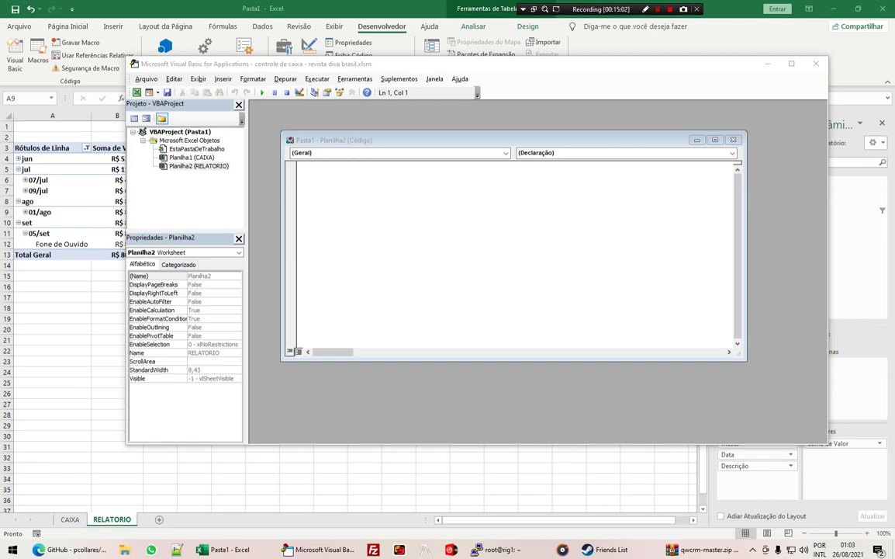
pyautogui.hotkey('alt', 'Tab')
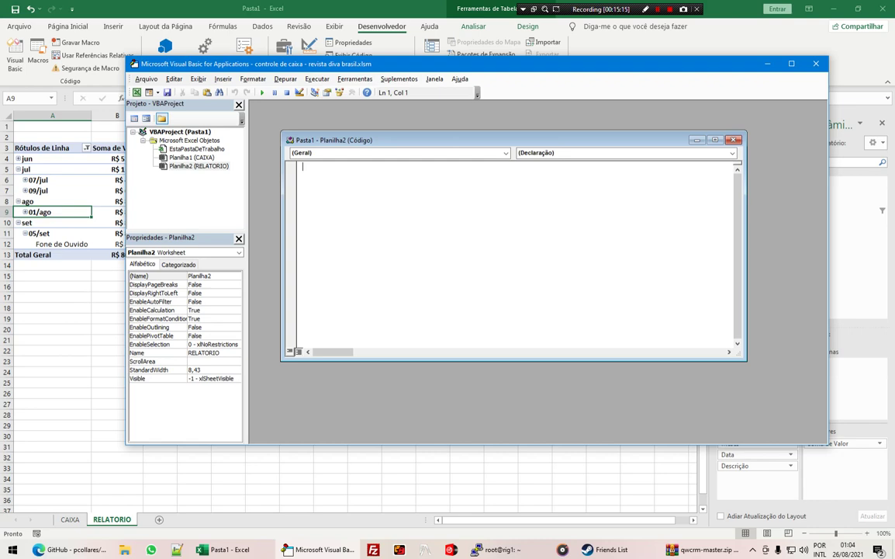
# Step: Start Private Sub worksheet_activate() with Application.ScreenUpdating = False, duplicating that line below
pyautogui.write('Priva')
pyautogui.write('te Sub wo')
pyautogui.write('rksheet')
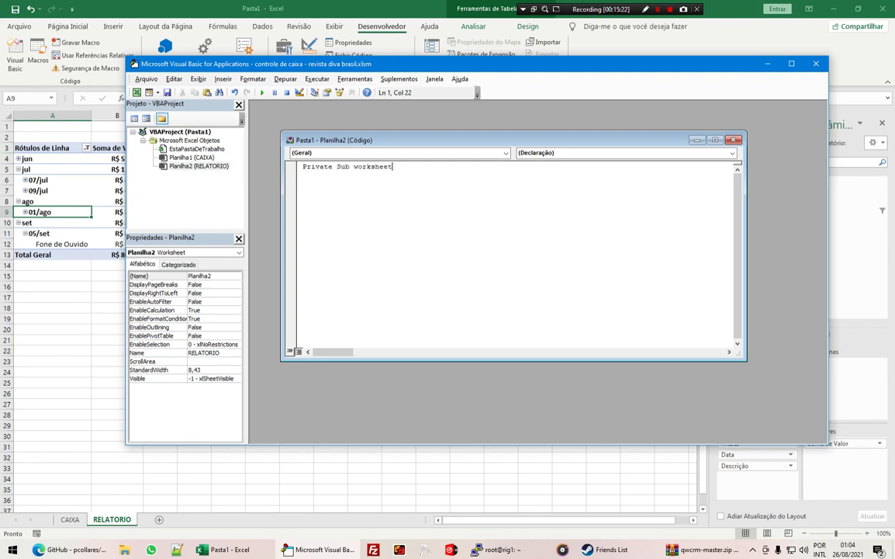
pyautogui.write('_acti')
pyautogui.write('vate(')
pyautogui.press('Return')
pyautogui.write('Ap')
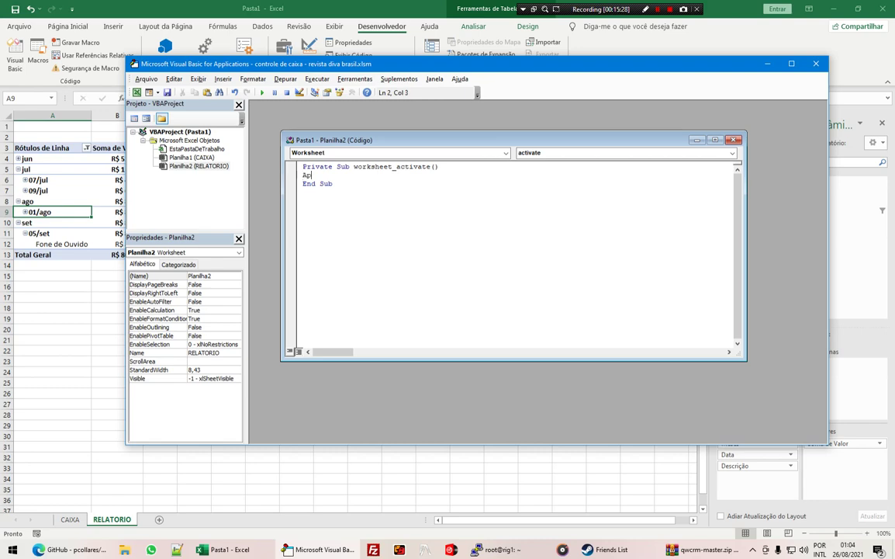
pyautogui.write('plic')
pyautogui.write('ation.scre')
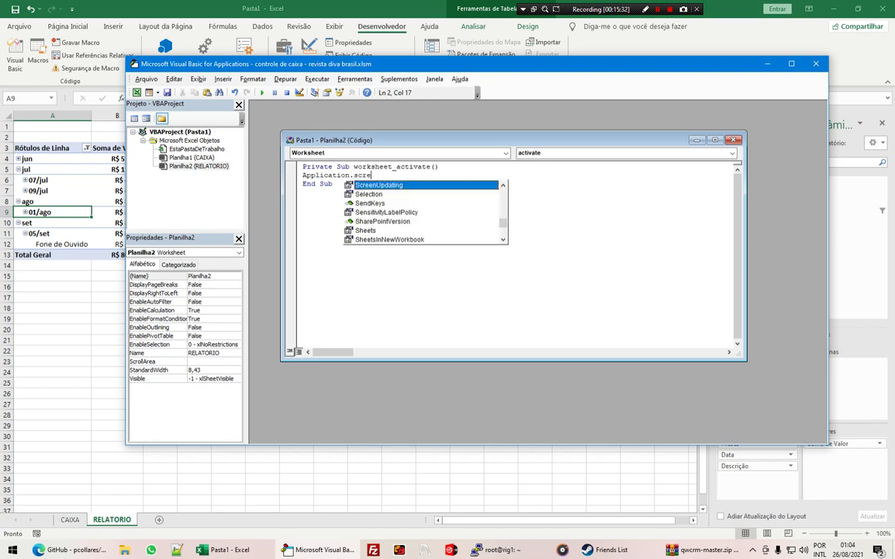
pyautogui.write('enupdating')
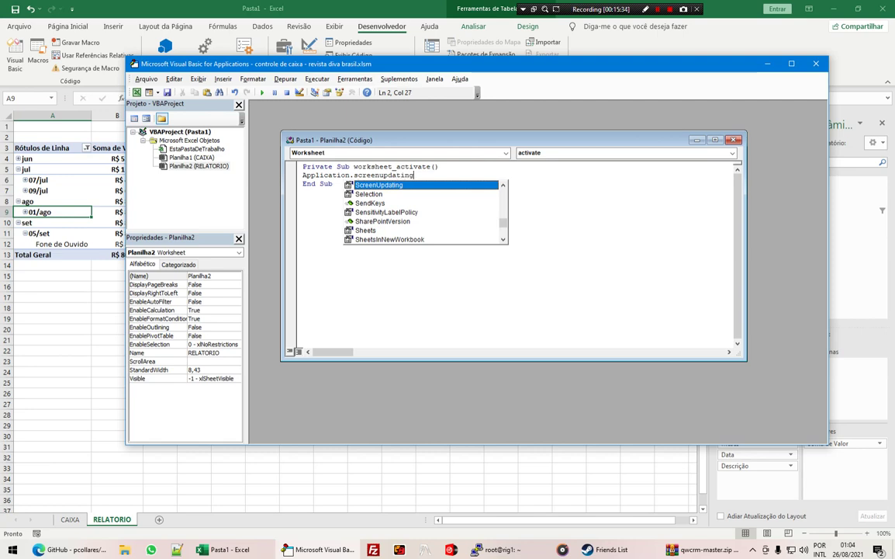
pyautogui.write('=true')
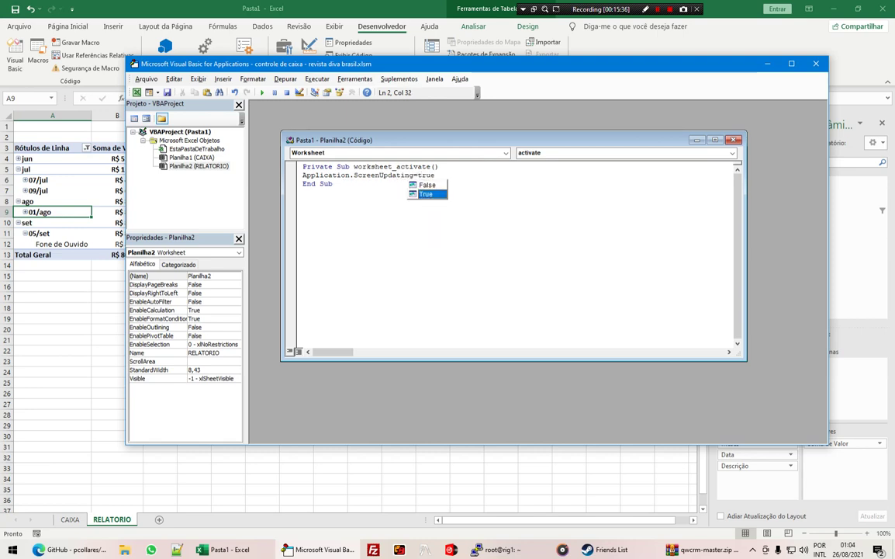
pyautogui.press('BackSpace')
pyautogui.press('BackSpace')
pyautogui.press('BackSpace')
pyautogui.press('BackSpace')
pyautogui.write('false')
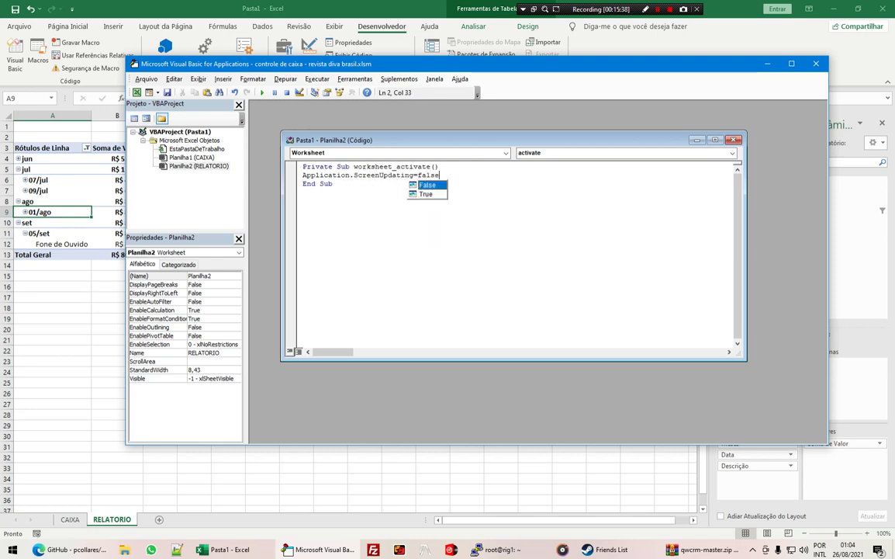
pyautogui.hotkey('shift', 'Home')
pyautogui.hotkey('ctrl', 'c')
pyautogui.press('End')
pyautogui.press('Return')
pyautogui.hotkey('ctrl', 'v')
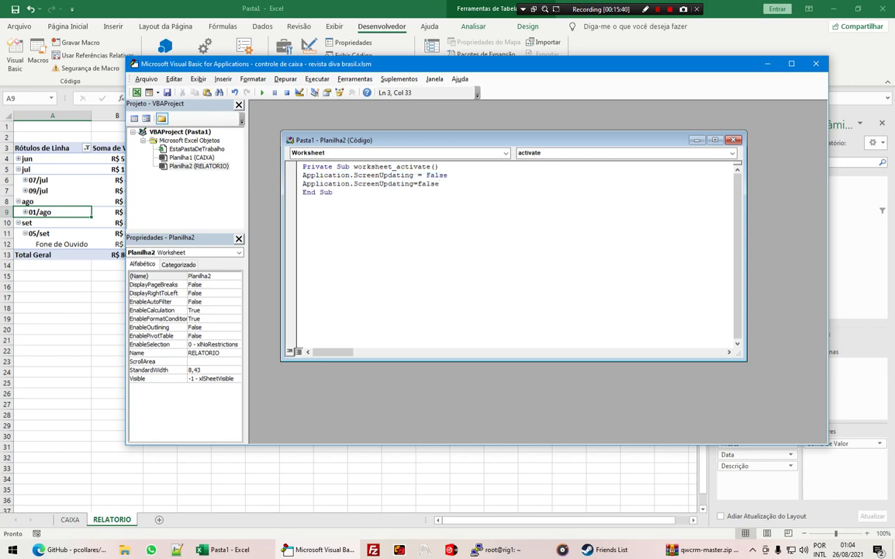
# Step: Set the copy to True, insert ActiveWorkbook.RefreshAll between them, and add a breakpoint
pyautogui.hotkey('ctrl', 'shift', 'Left')
pyautogui.write('true')
pyautogui.press('Up')
pyautogui.press('Return')
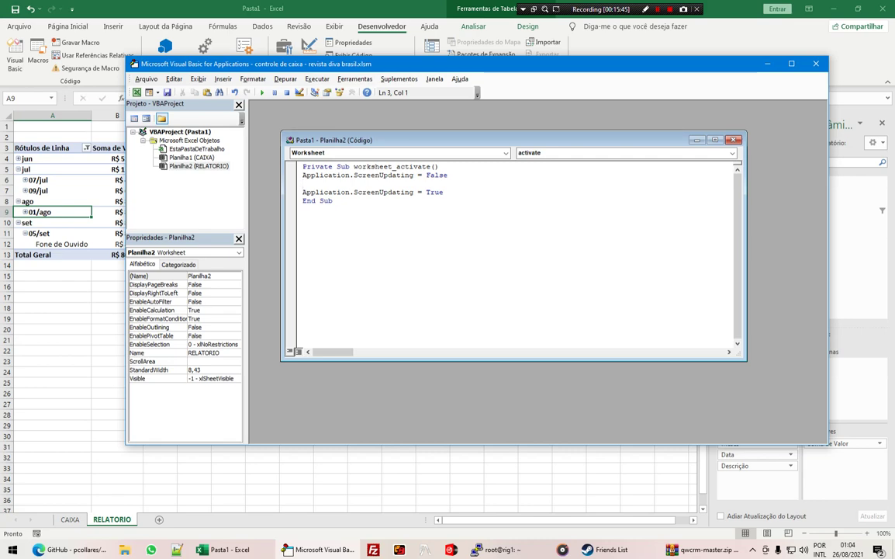
pyautogui.write('Ac')
pyautogui.write('tiveworkbook')
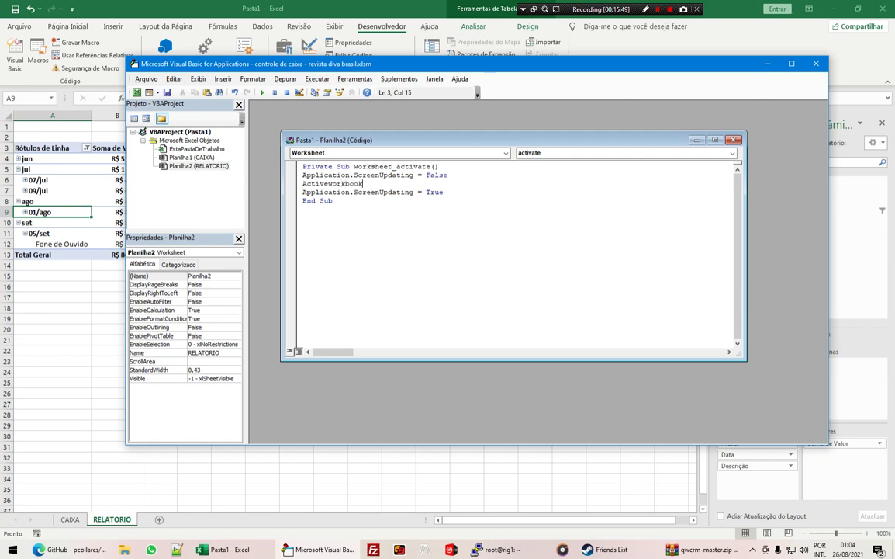
pyautogui.write('.refresh')
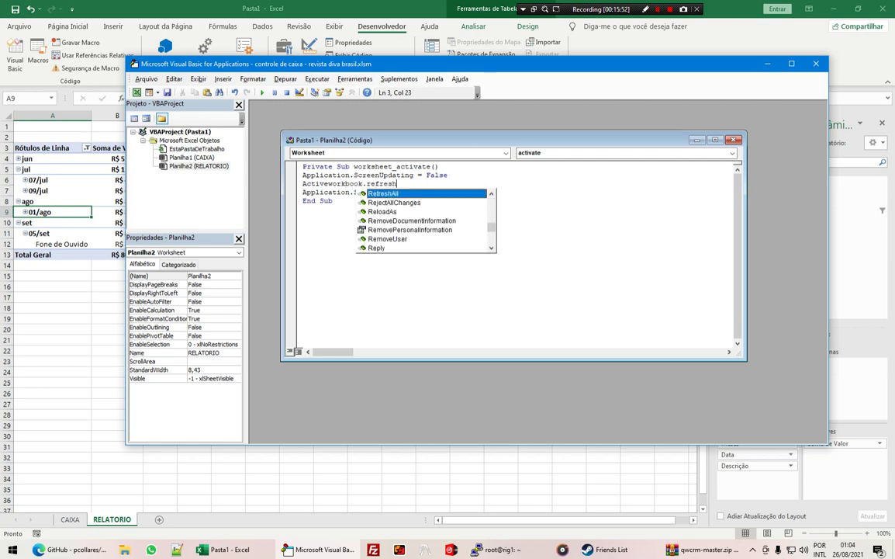
pyautogui.press('Return')
pyautogui.press('BackSpace')
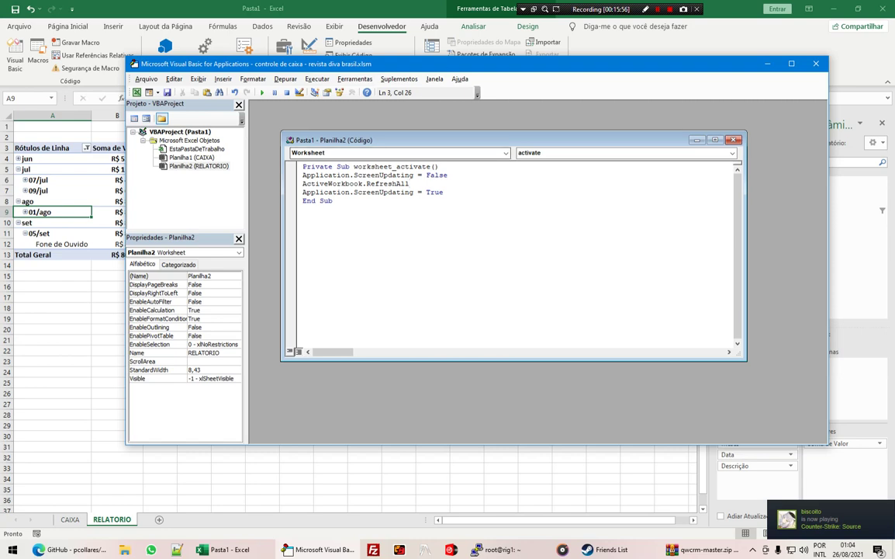
pyautogui.click(290, 175)
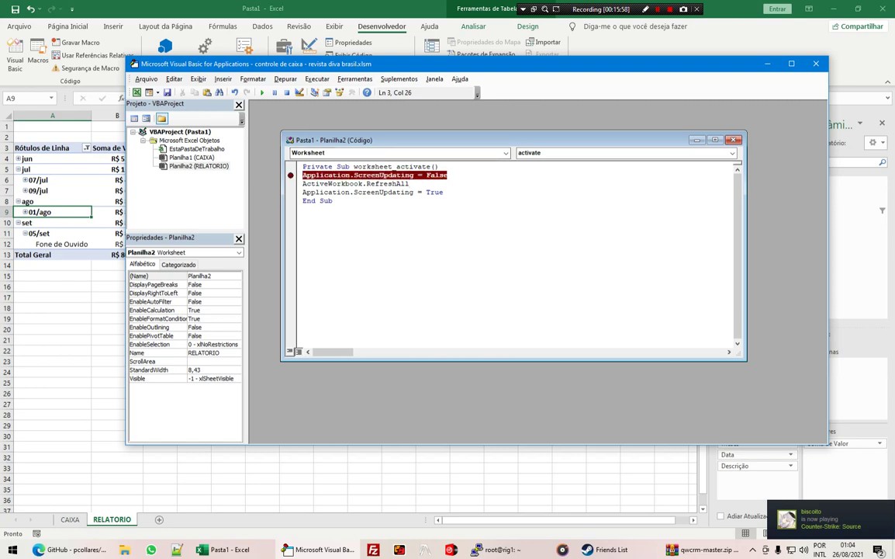
# Step: Toggle breakpoints on the RefreshAll and ScreenUpdating = True lines, briefly checking the workbook
pyautogui.press('F9')
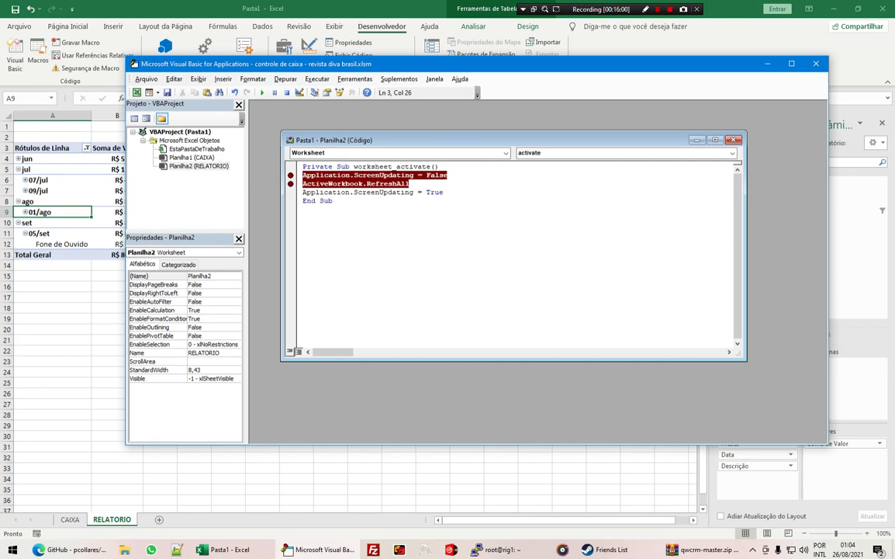
pyautogui.click(291, 192)
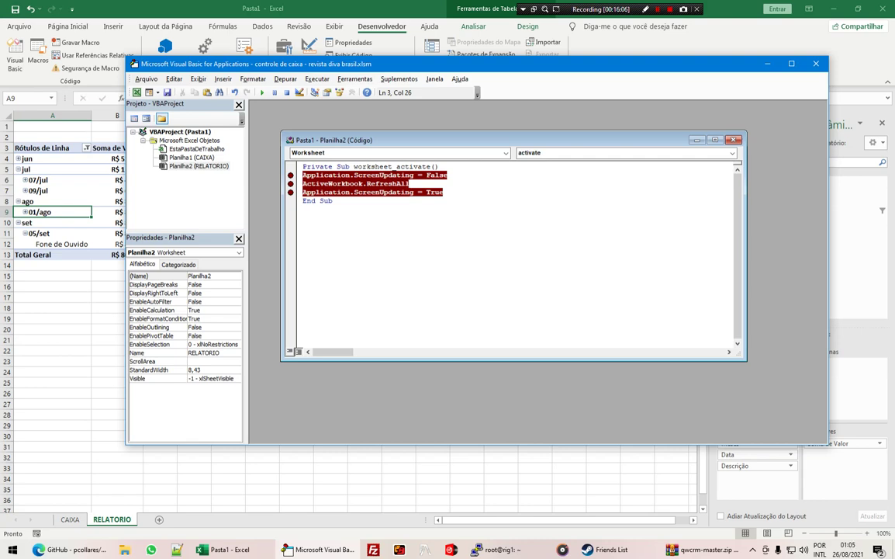
pyautogui.hotkey('alt', 'F11')
pyautogui.rightClick(53, 190)
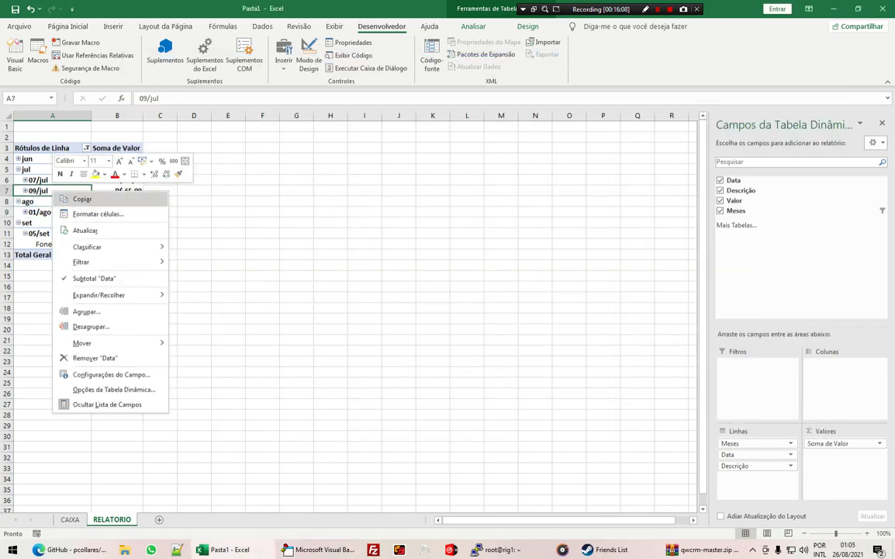
pyautogui.press('Escape')
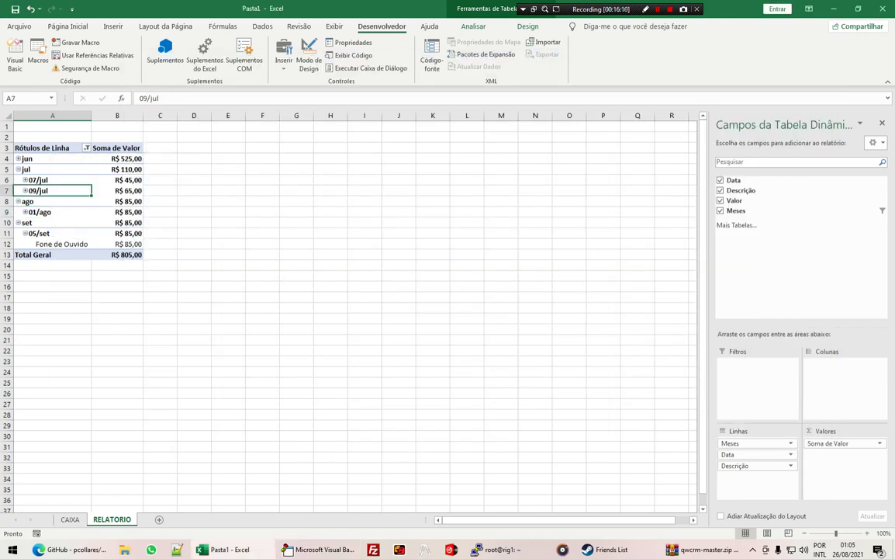
pyautogui.hotkey('alt', 'F11')
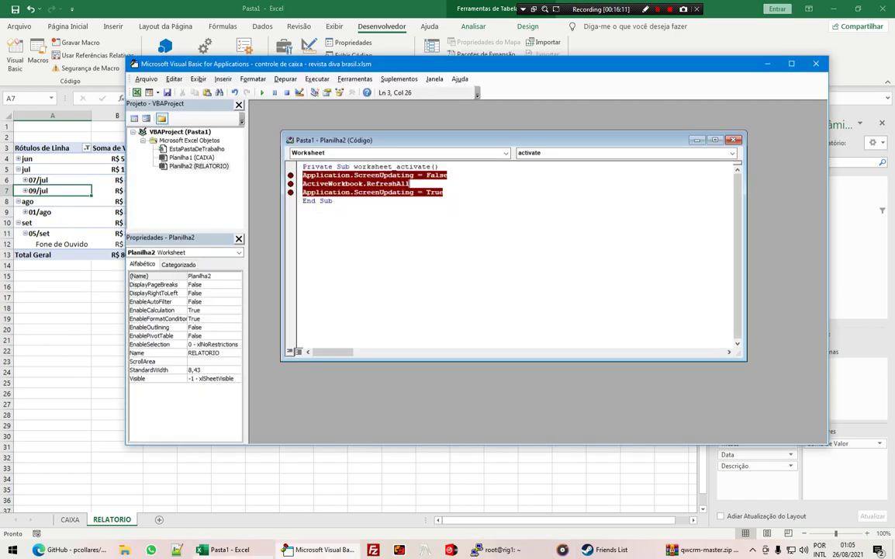
# Step: Clear all breakpoints with Ctrl+Shift+F9 and close the VBA editor
pyautogui.hotkey('ctrl', 'shift', 'F9')
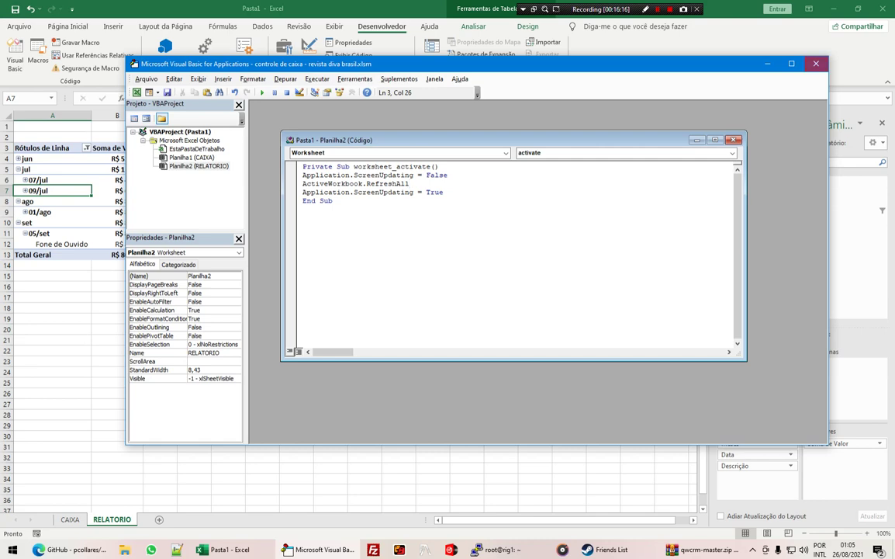
pyautogui.click(816, 64)
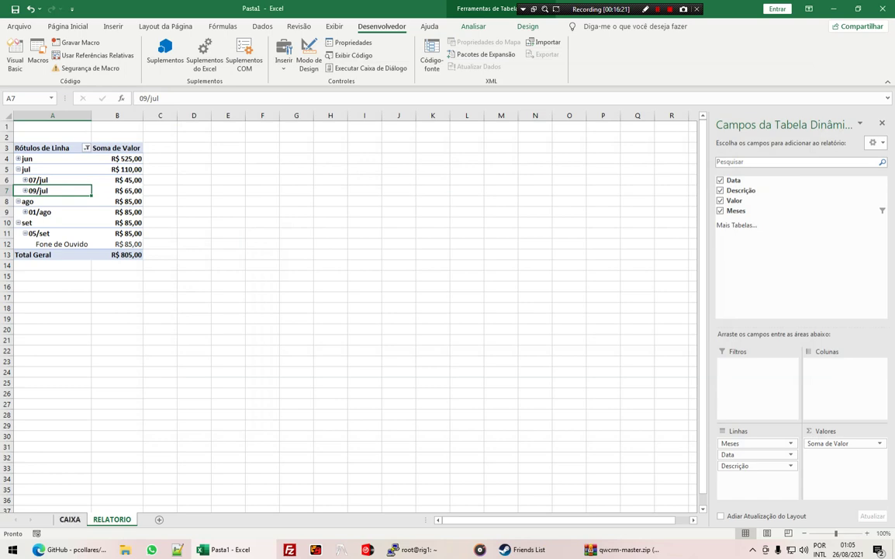
pyautogui.press('Down')
pyautogui.press('Down')
pyautogui.press('Down')
# Step: On CAIXA, enter 05/out, Película para Samsung s9 and 65,00 in the next row
pyautogui.hotkey('ctrl', 'pageup')
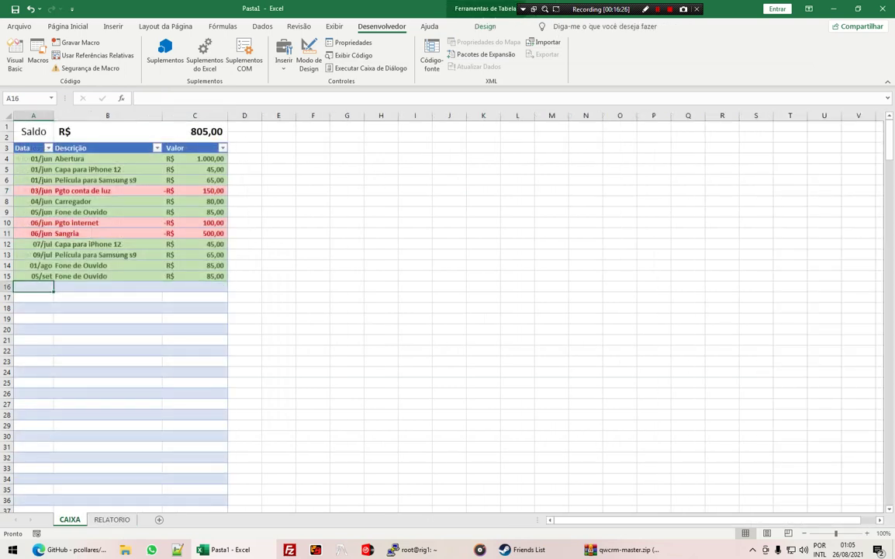
pyautogui.write('5/10')
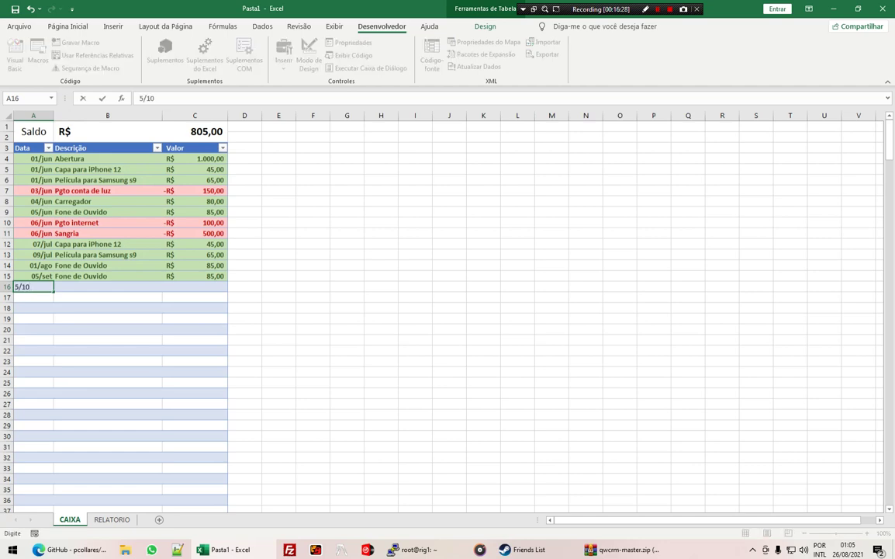
pyautogui.press('Tab')
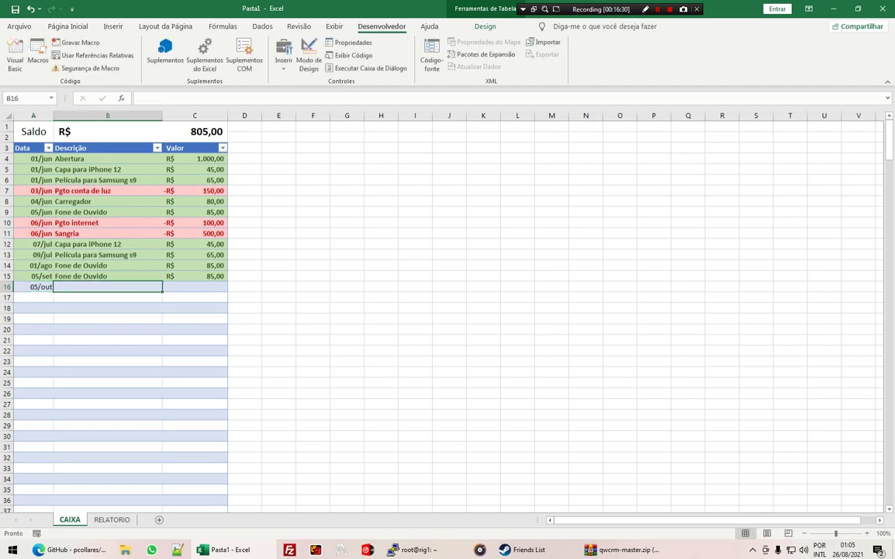
pyautogui.write('Película para Samsung s9')
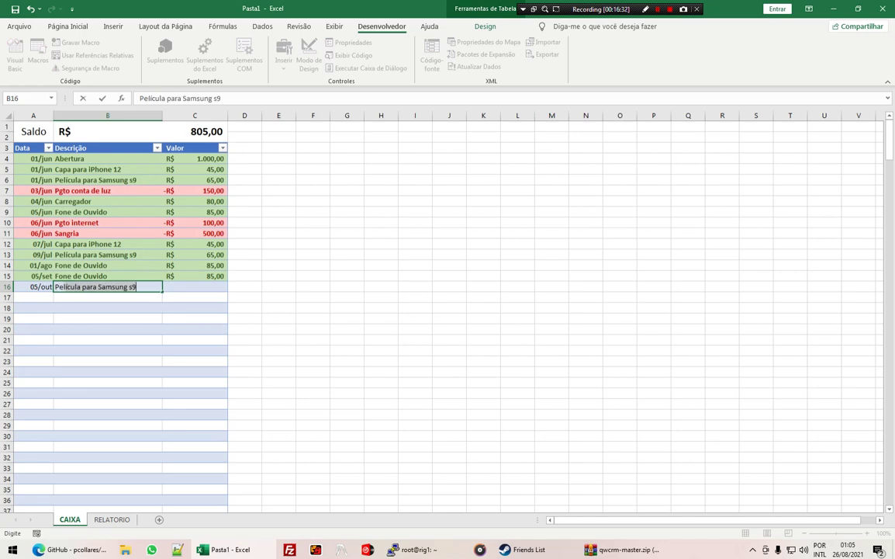
pyautogui.press('Tab')
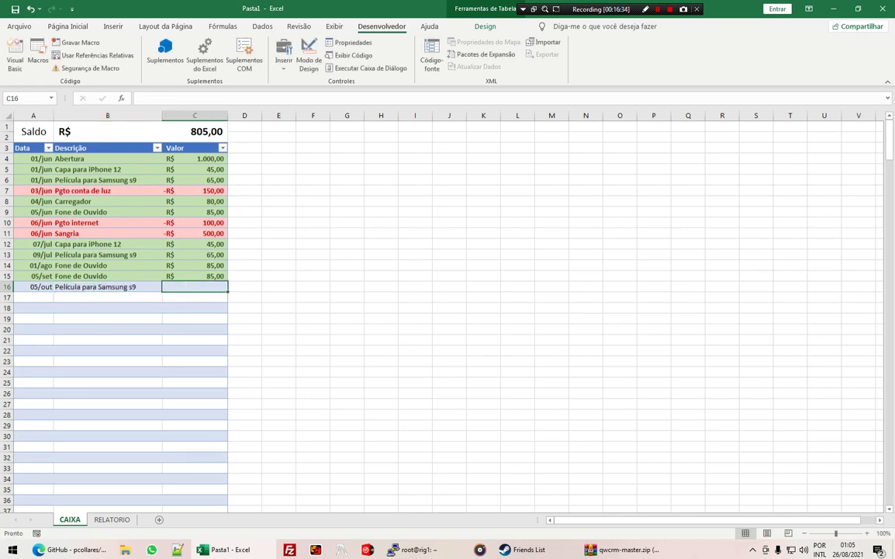
pyautogui.write('65')
pyautogui.press('Return')
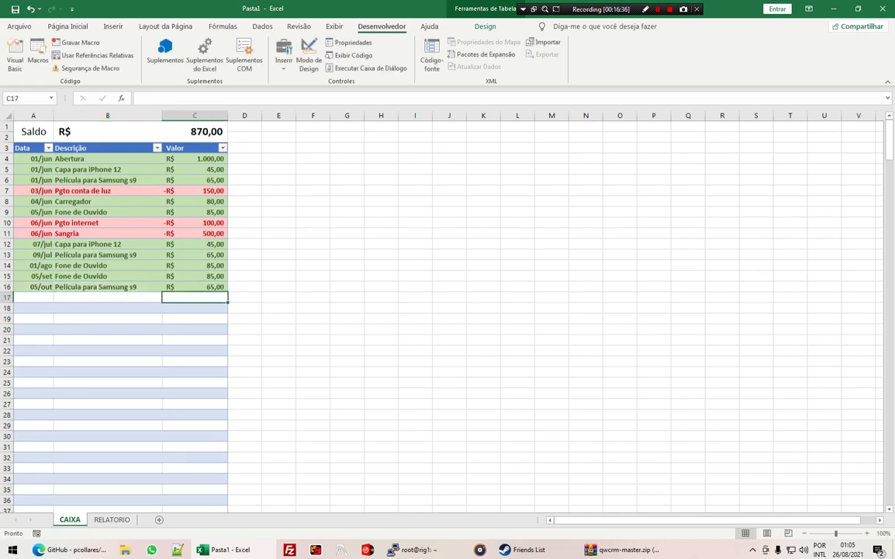
# Step: Check that the new 05/out entry appears in the RELATORIO pivot
pyautogui.hotkey('ctrl', 'pagedown')
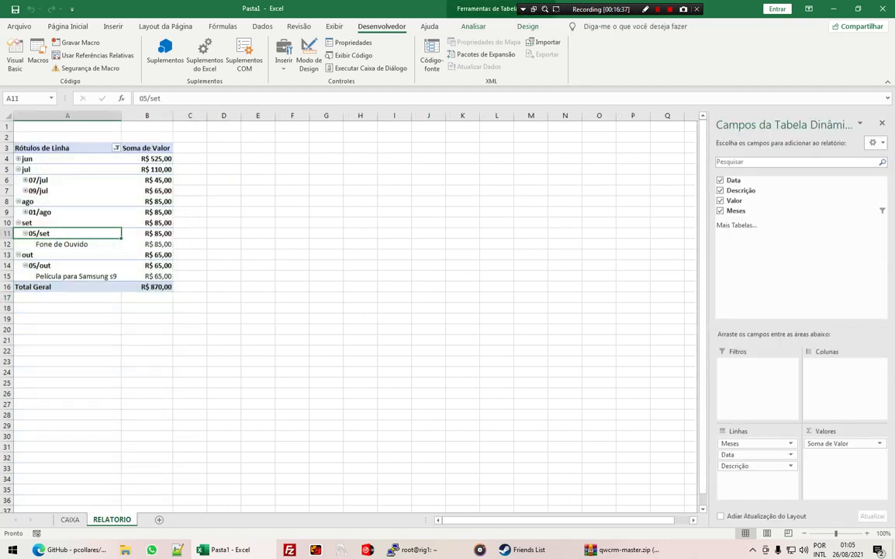
pyautogui.click(67, 265)
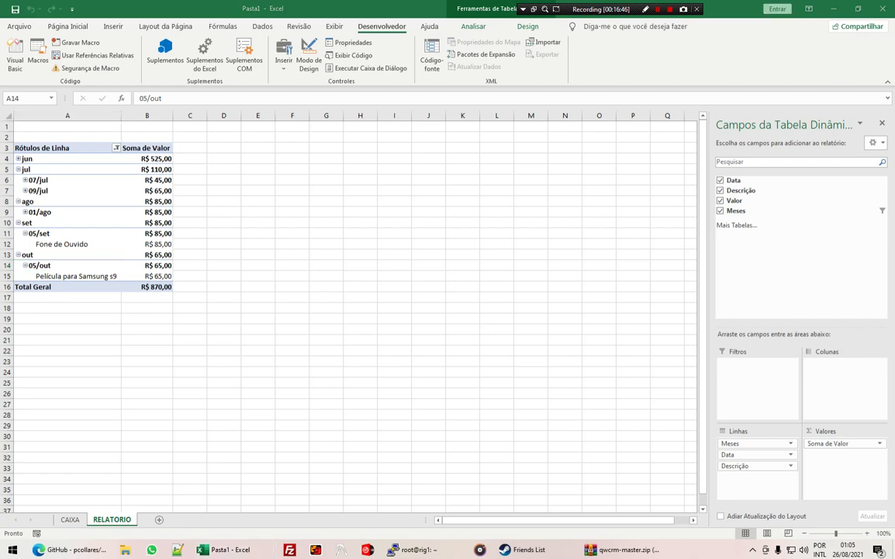
pyautogui.hotkey('alt', 'Tab')
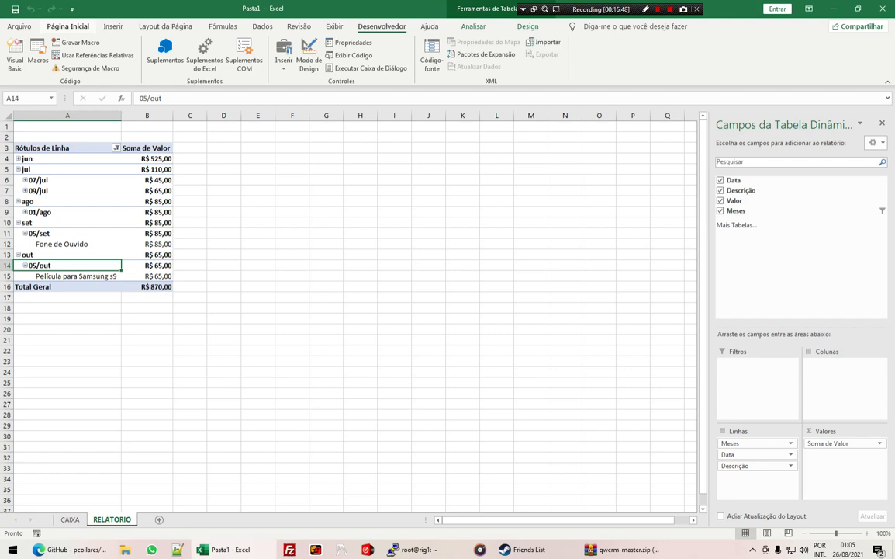
# Step: Create a formula rule =$b4>0 applying to all Soma de Valor cells
pyautogui.click(147, 158)
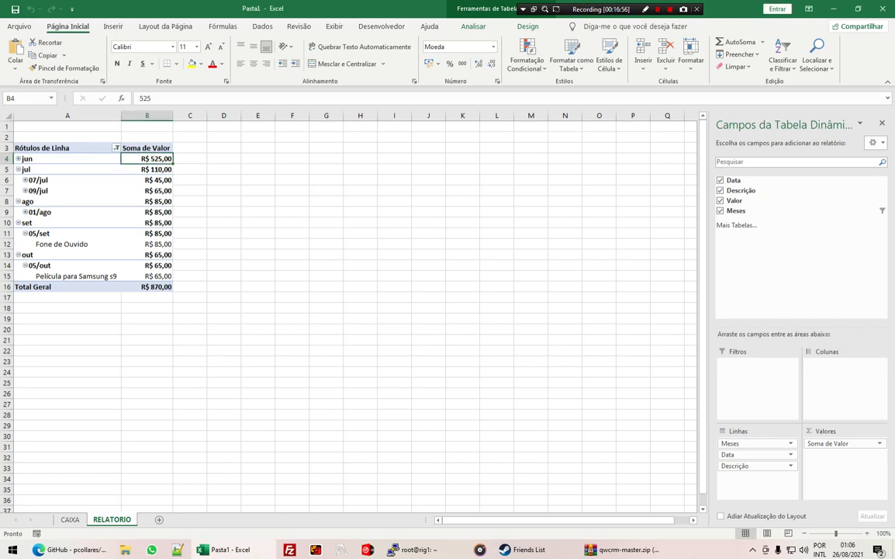
pyautogui.click(527, 60)
pyautogui.click(543, 213)
pyautogui.moveTo(396, 80)
pyautogui.mouseDown()
pyautogui.moveTo(277, 149)
pyautogui.moveTo(300, 125)
pyautogui.mouseUp()
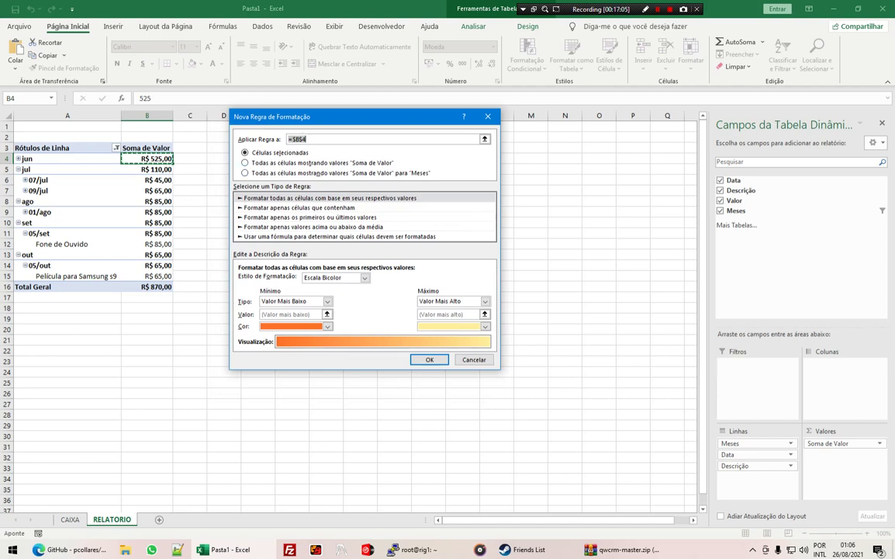
pyautogui.click(246, 162)
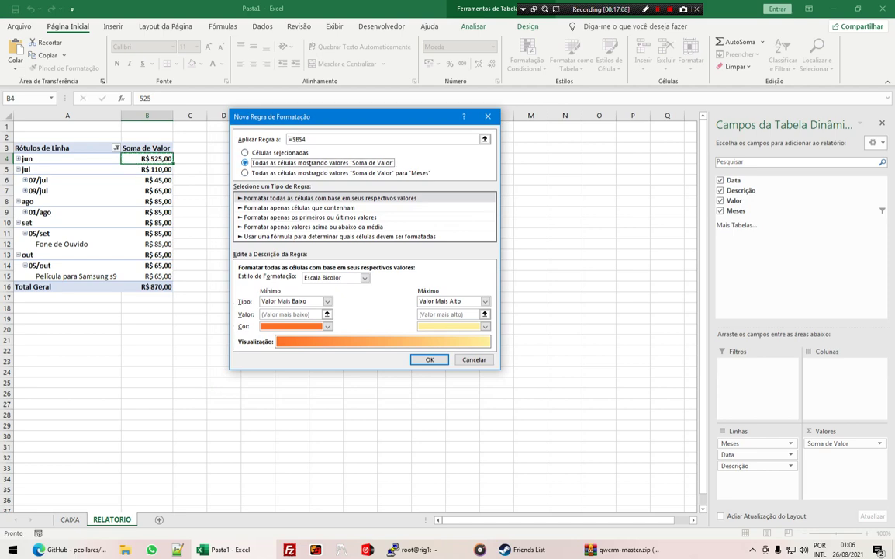
pyautogui.click(246, 172)
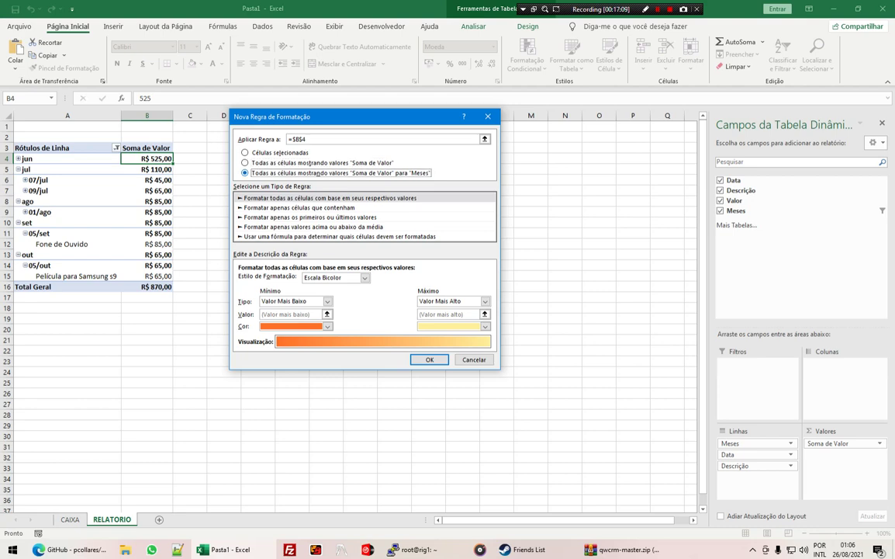
pyautogui.click(245, 162)
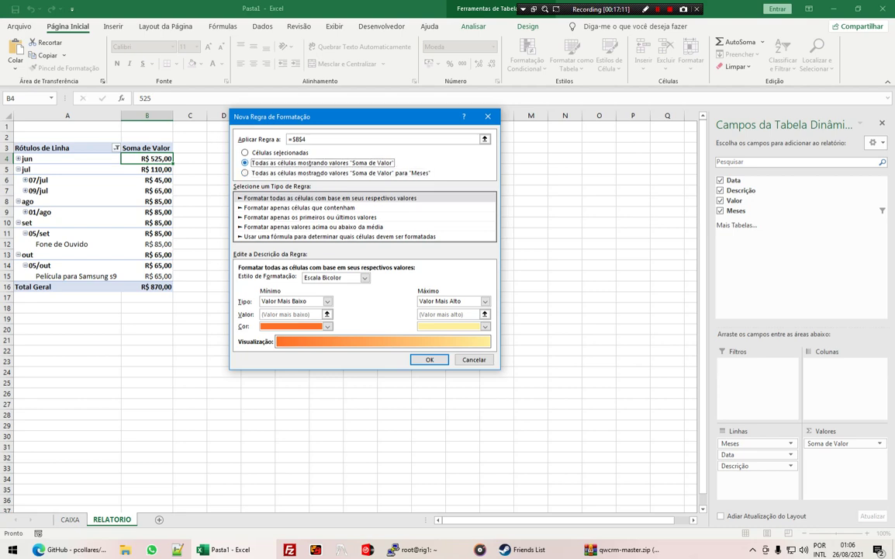
pyautogui.click(306, 138)
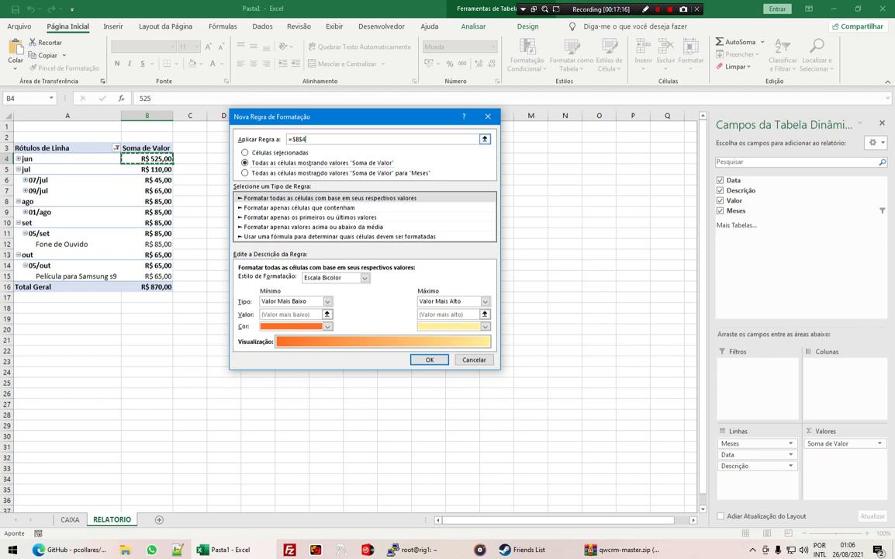
pyautogui.click(334, 236)
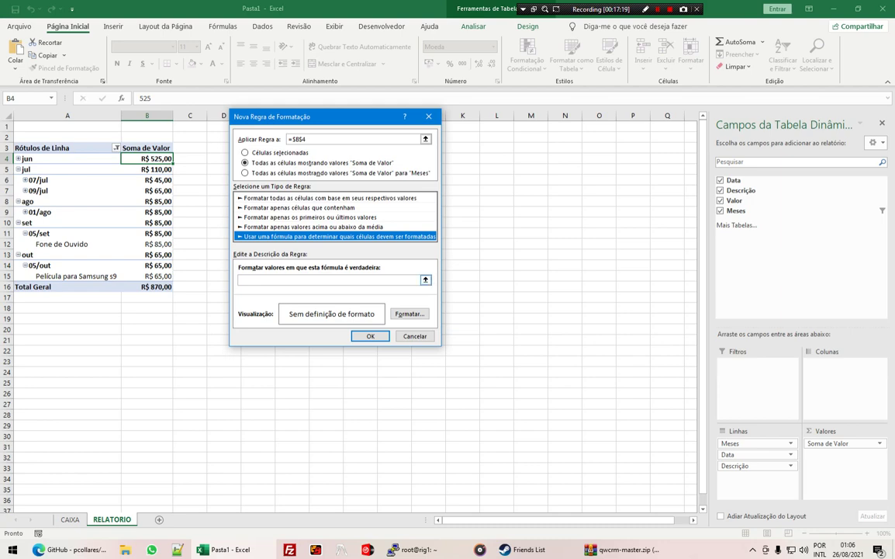
pyautogui.click(329, 279)
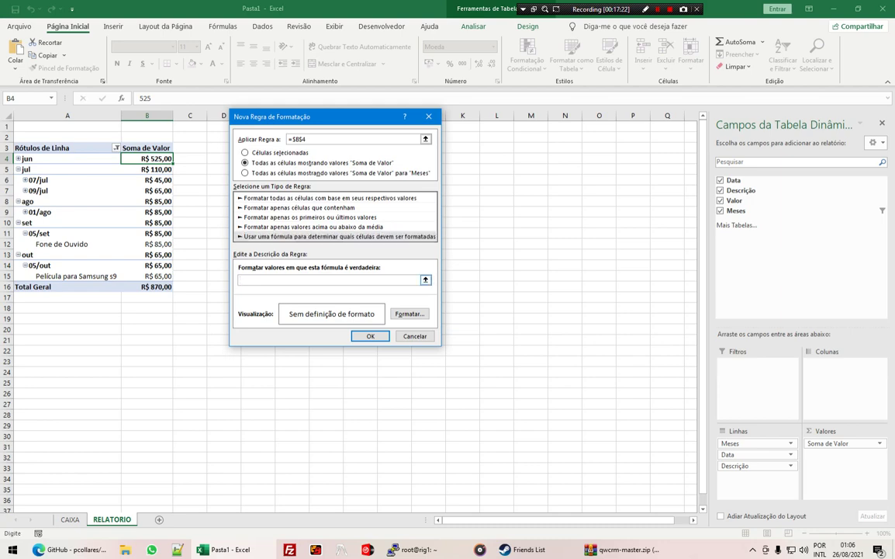
pyautogui.write('=')
pyautogui.write('$')
pyautogui.write('b')
pyautogui.write('4>')
pyautogui.write('0')
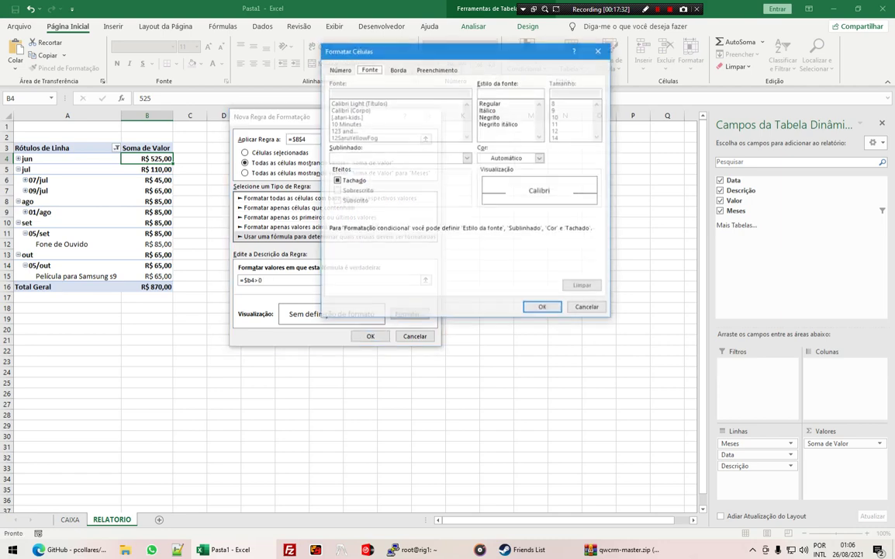
# Step: Format matches with a light green fill and bold dark green font, and confirm the rule
pyautogui.click(410, 314)
pyautogui.click(436, 68)
pyautogui.click(379, 124)
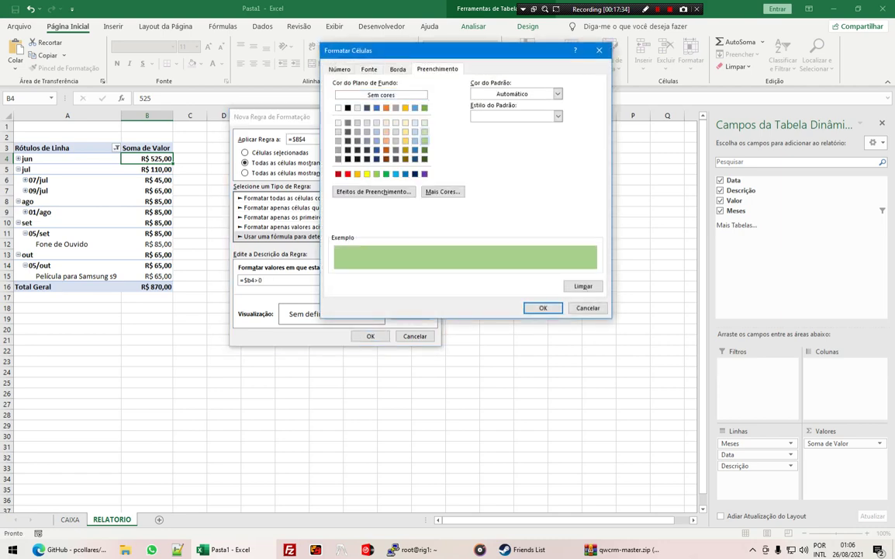
pyautogui.click(369, 69)
pyautogui.click(490, 117)
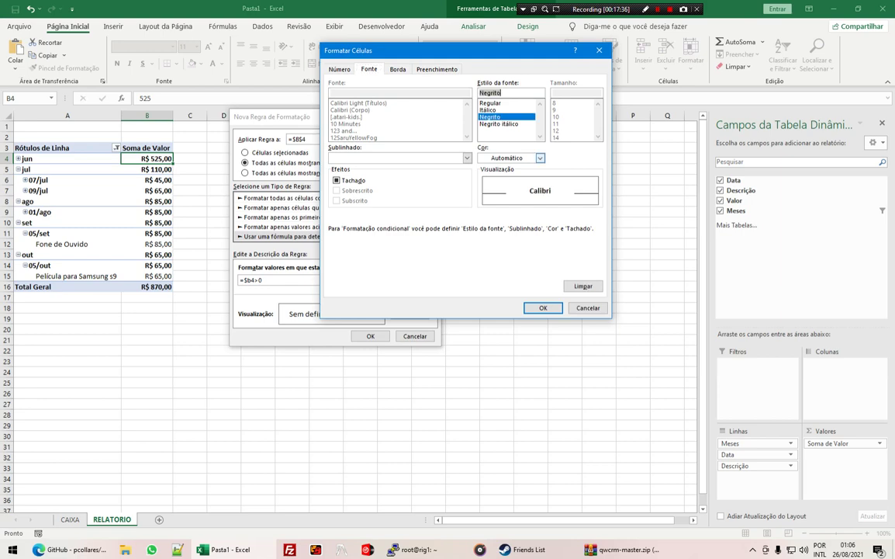
pyautogui.click(540, 157)
pyautogui.click(565, 242)
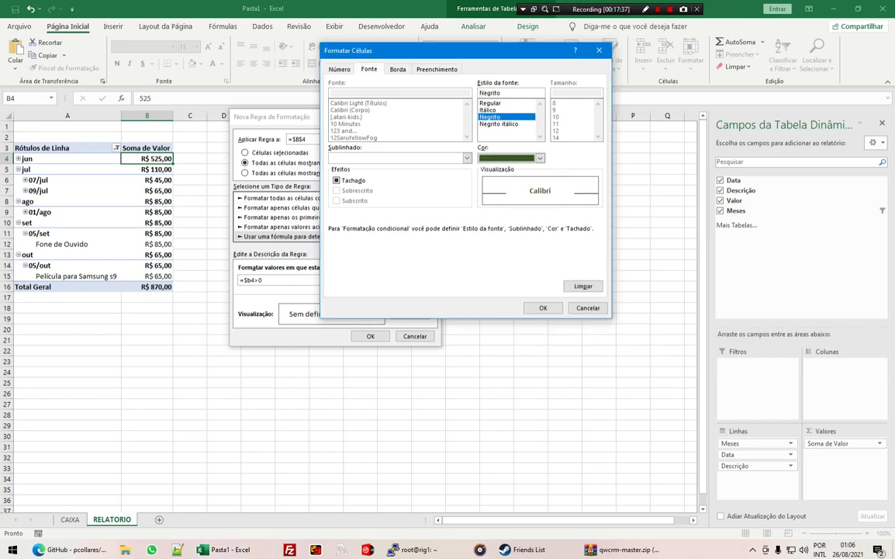
pyautogui.click(543, 308)
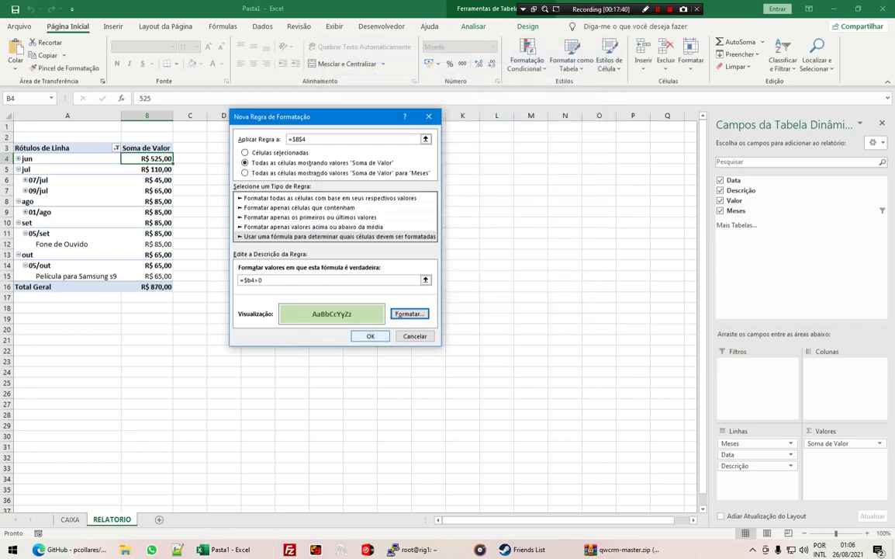
pyautogui.press('Return')
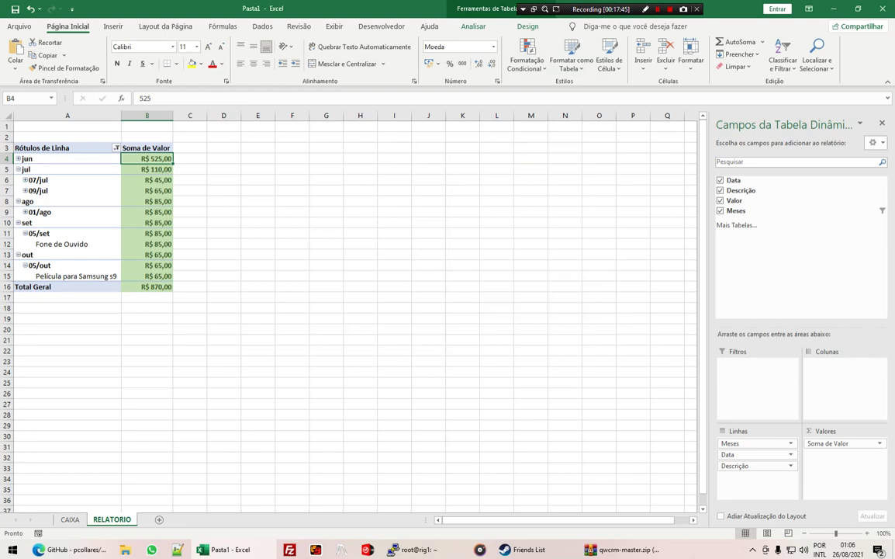
# Step: Expand the 07/jul, 09/jul, 01/ago and jun groups in the pivot to list their entries
pyautogui.click(25, 180)
pyautogui.click(68, 190)
pyautogui.click(25, 201)
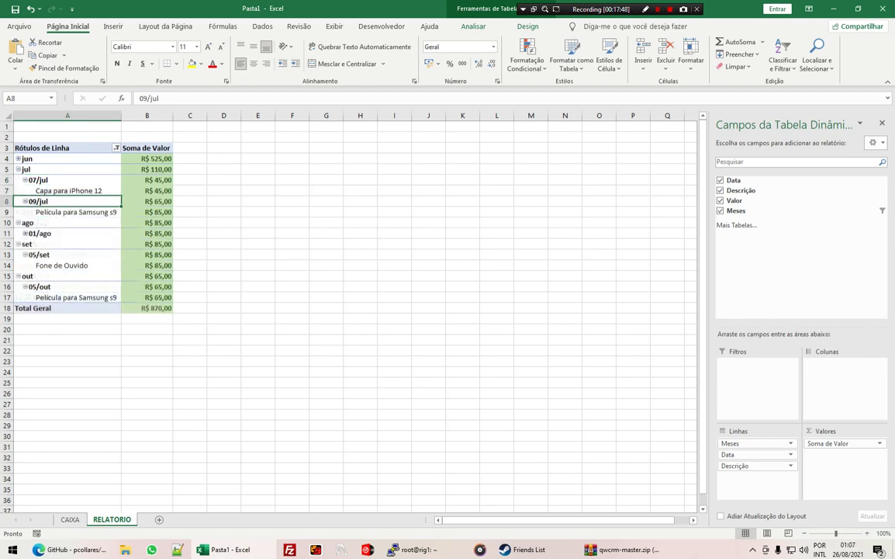
pyautogui.click(25, 233)
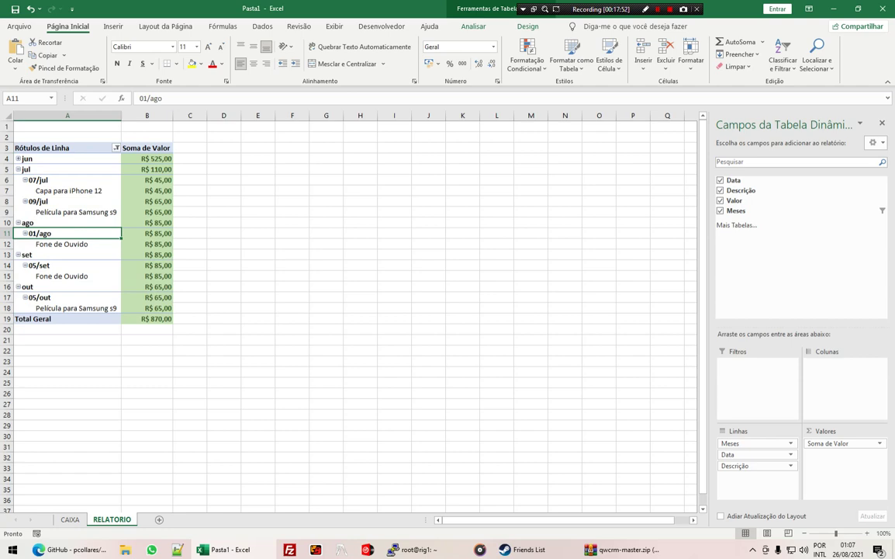
pyautogui.hotkey('ctrl', 'pageup')
pyautogui.hotkey('ctrl', 'pagedown')
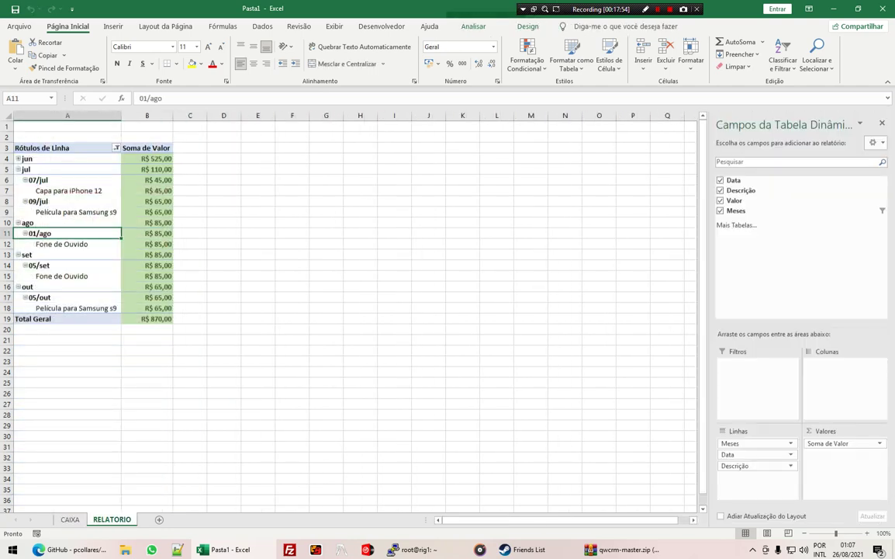
pyautogui.click(18, 158)
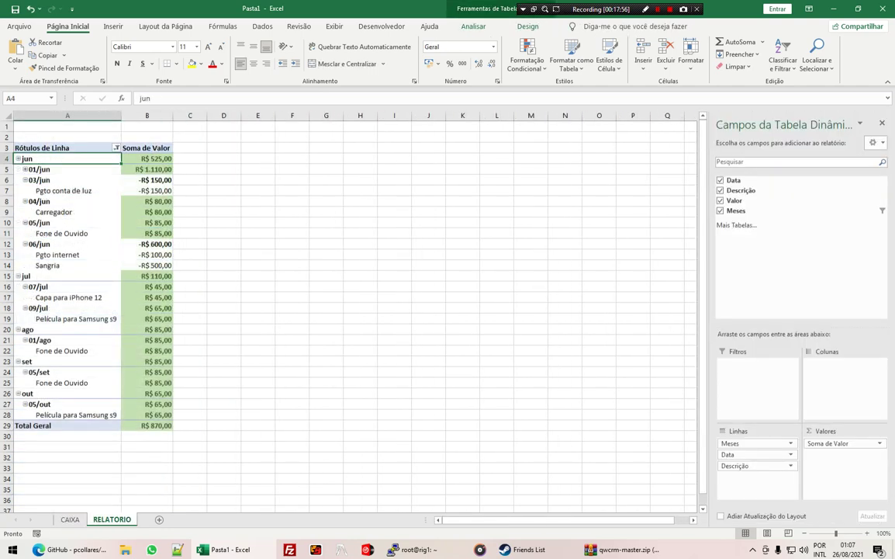
pyautogui.moveTo(146, 180); pyautogui.dragTo(147, 190)
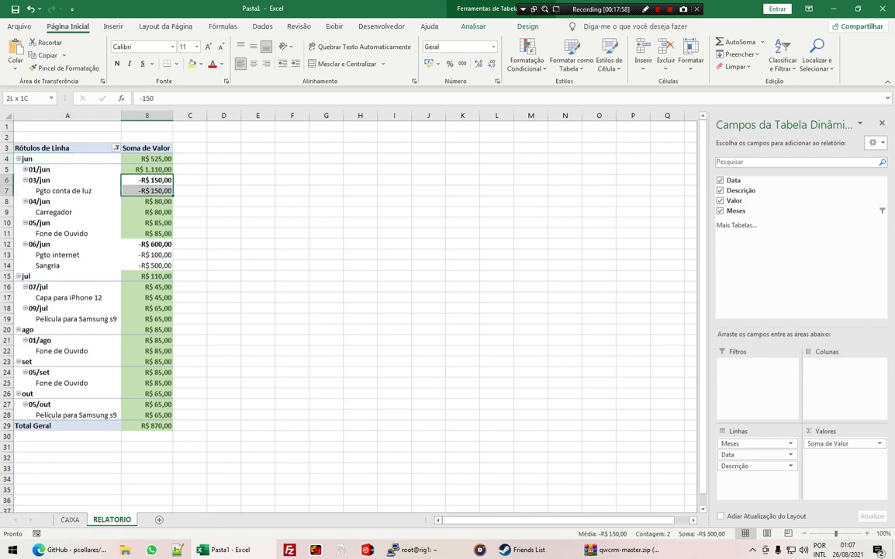
pyautogui.click(146, 158)
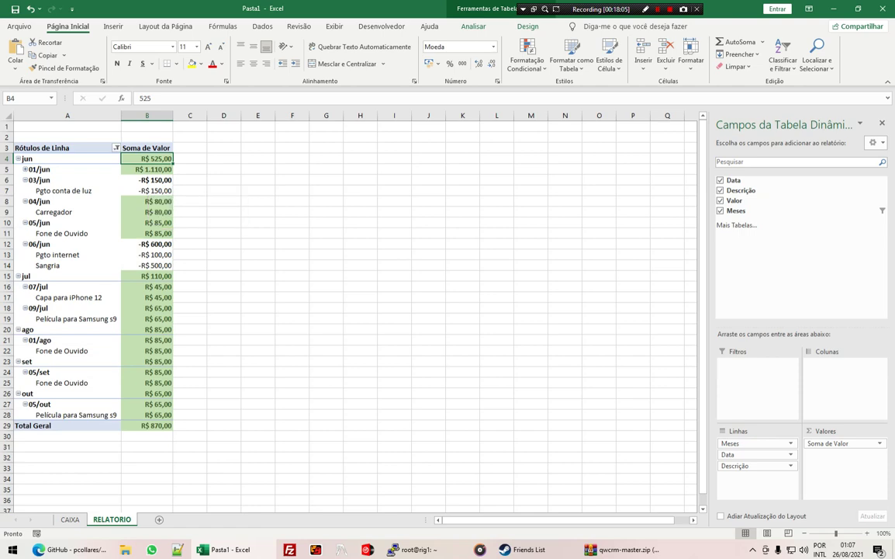
# Step: Create a formula rule =$b4<0 applying to all Soma de Valor cells
pyautogui.click(527, 54)
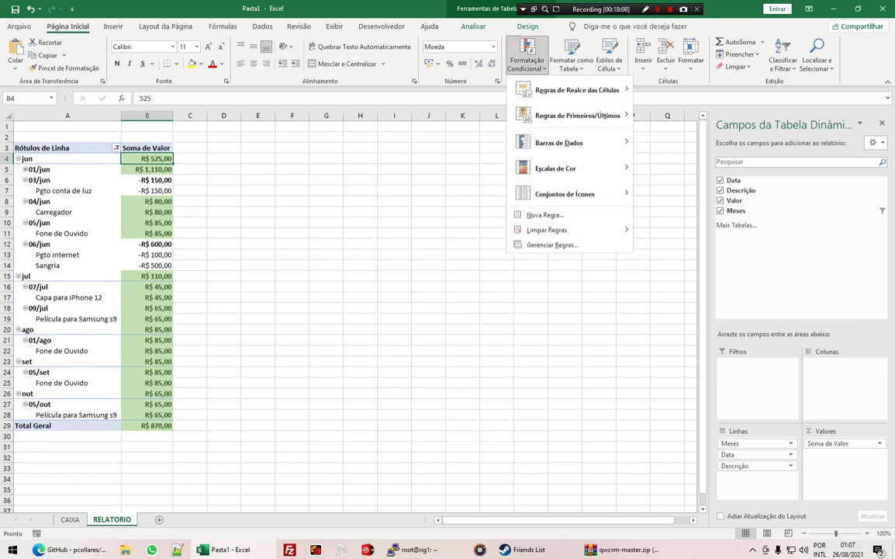
pyautogui.click(545, 215)
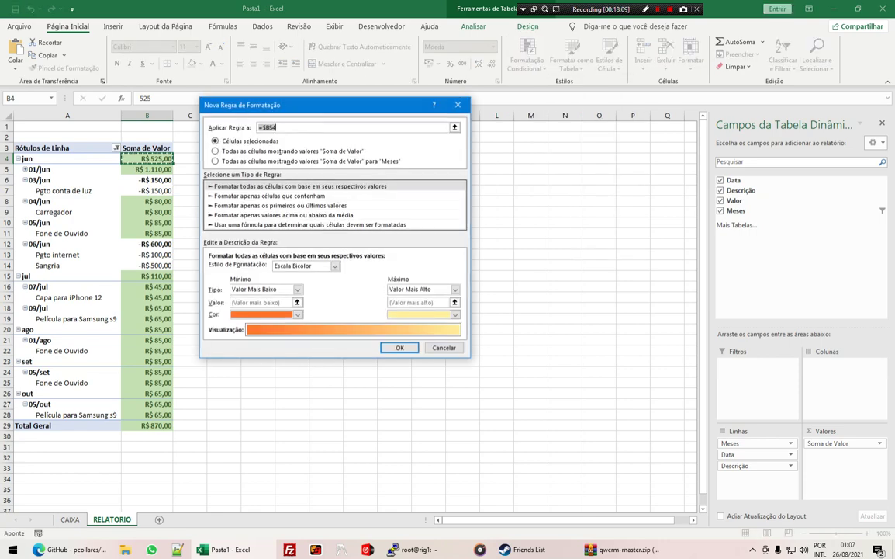
pyautogui.click(215, 151)
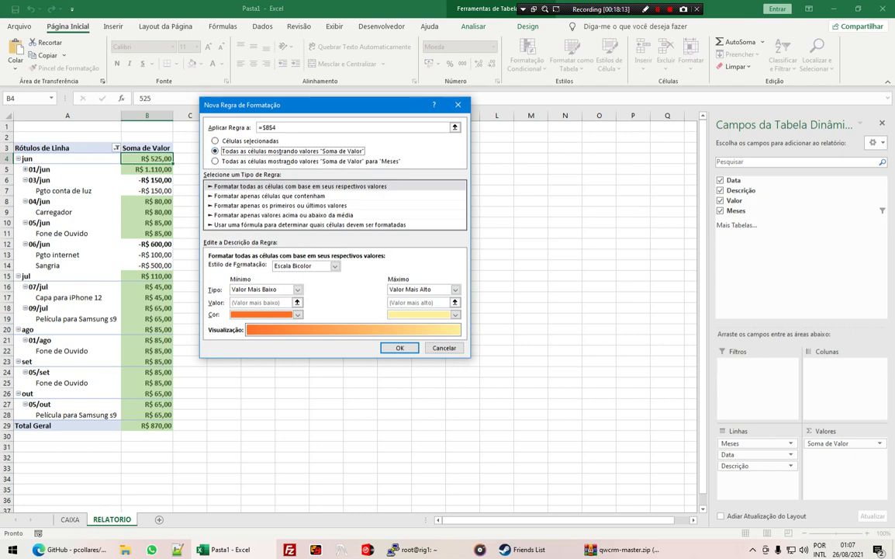
pyautogui.click(309, 225)
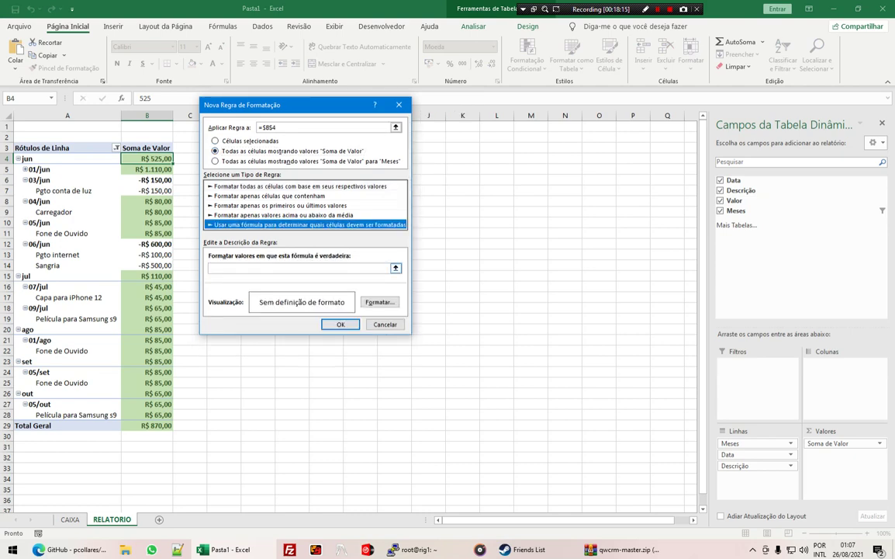
pyautogui.click(298, 268)
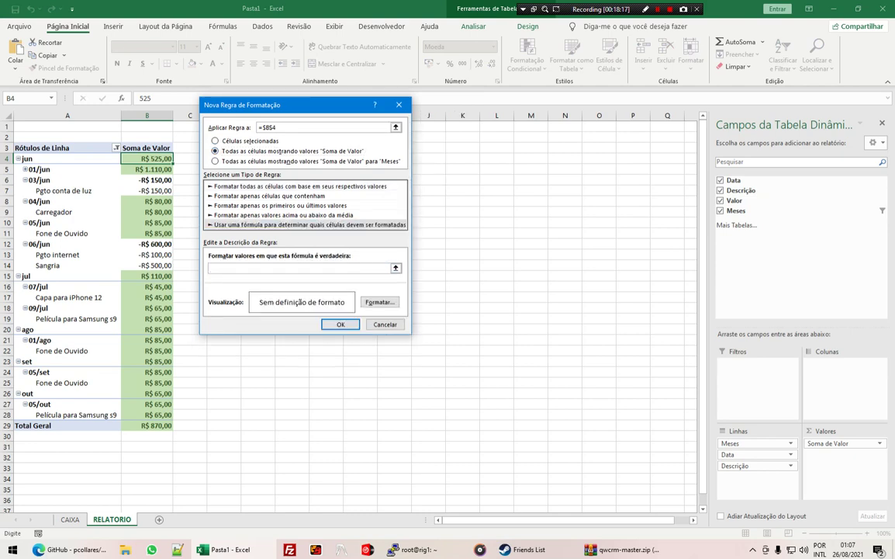
pyautogui.write('=$')
pyautogui.write('b4')
pyautogui.write('<0')
# Step: Format matches with a custom light pink fill and bold red font, and confirm the rule
pyautogui.click(379, 302)
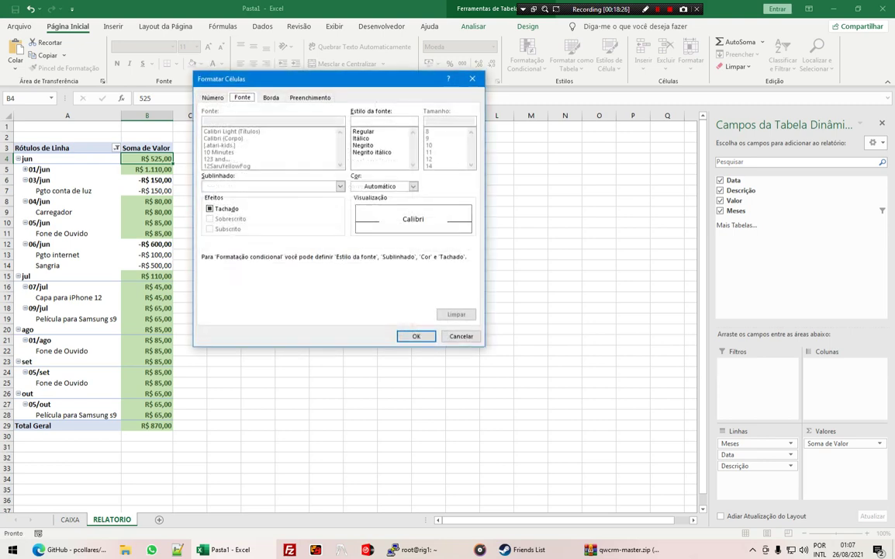
pyautogui.click(311, 97)
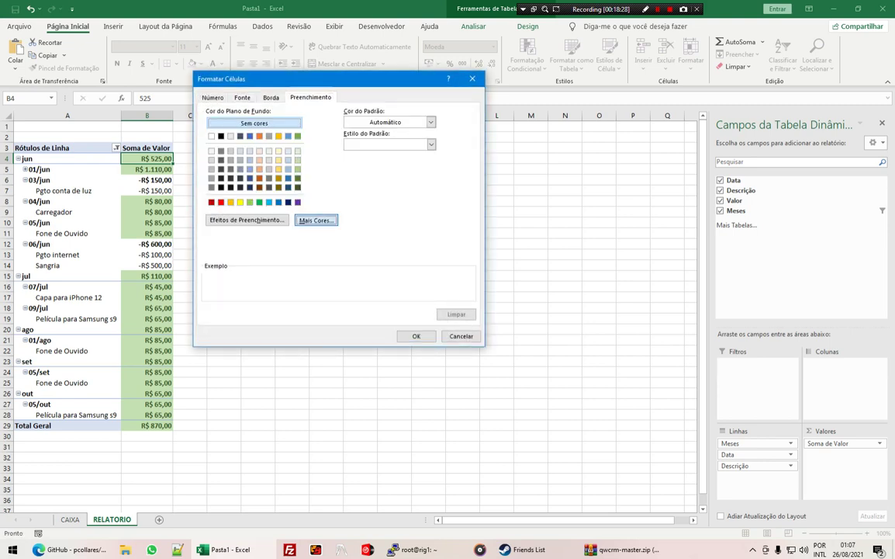
pyautogui.click(316, 220)
pyautogui.click(314, 208)
pyautogui.click(402, 139)
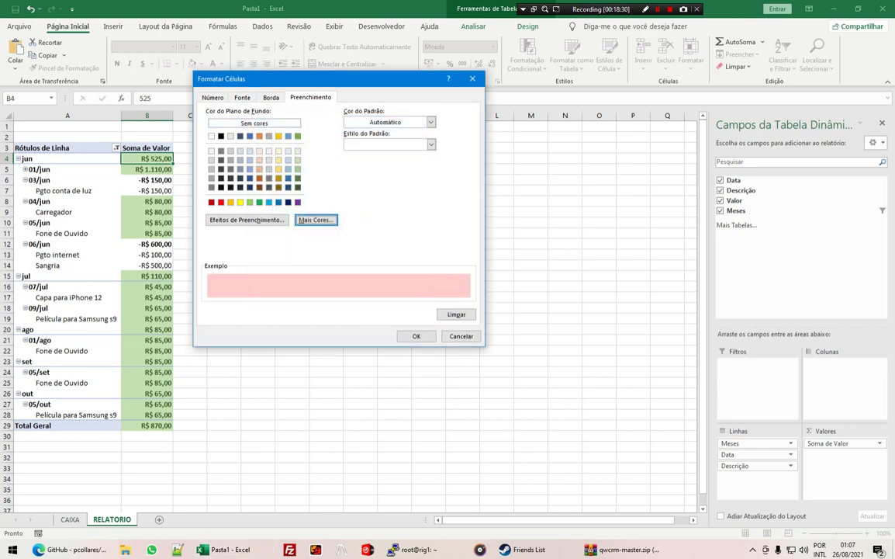
pyautogui.click(242, 97)
pyautogui.click(363, 145)
pyautogui.click(414, 186)
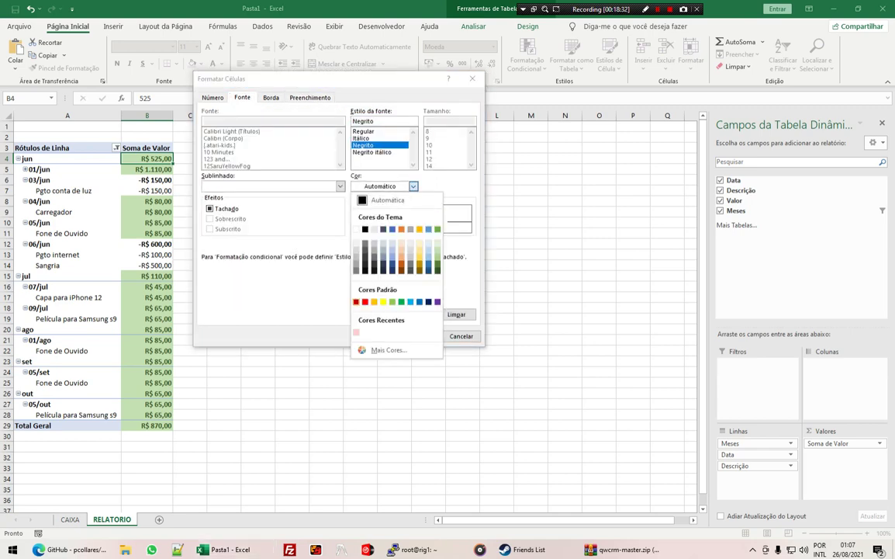
pyautogui.click(365, 301)
pyautogui.click(410, 336)
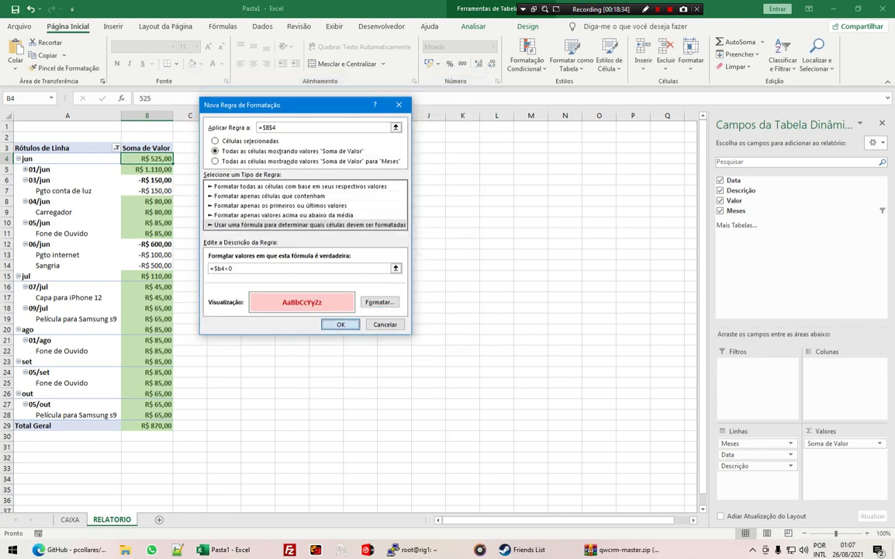
pyautogui.click(340, 324)
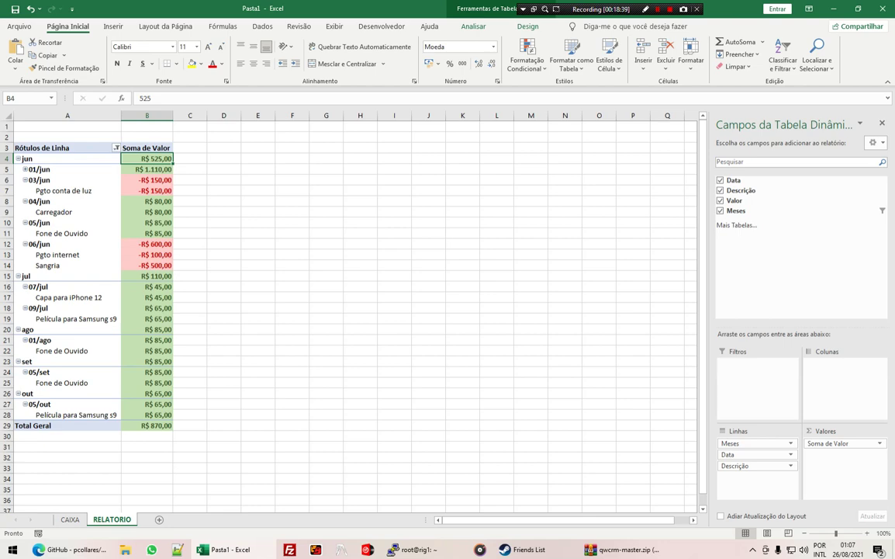
pyautogui.click(147, 244)
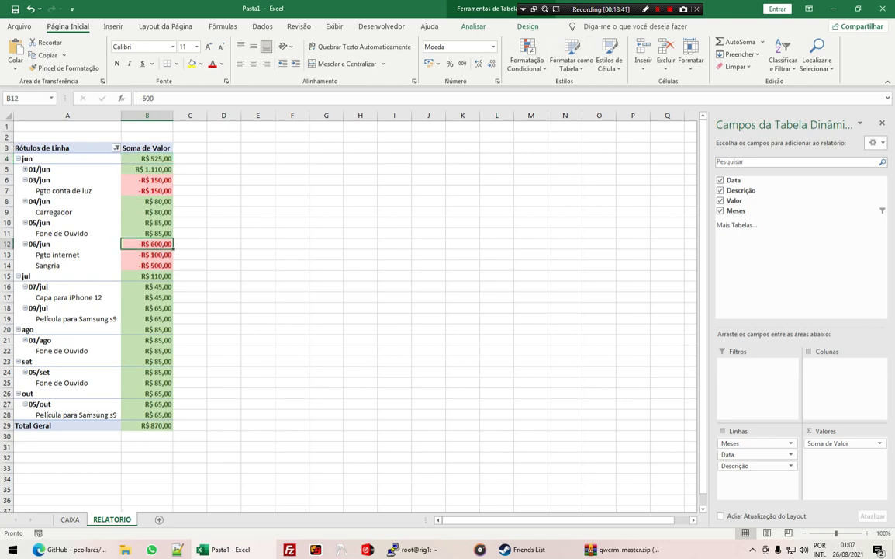
# Step: Expand 01/jun to list Abertura, Capa para iPhone 12 and Película para Samsung s9
pyautogui.moveTo(147, 170); pyautogui.dragTo(67, 169)
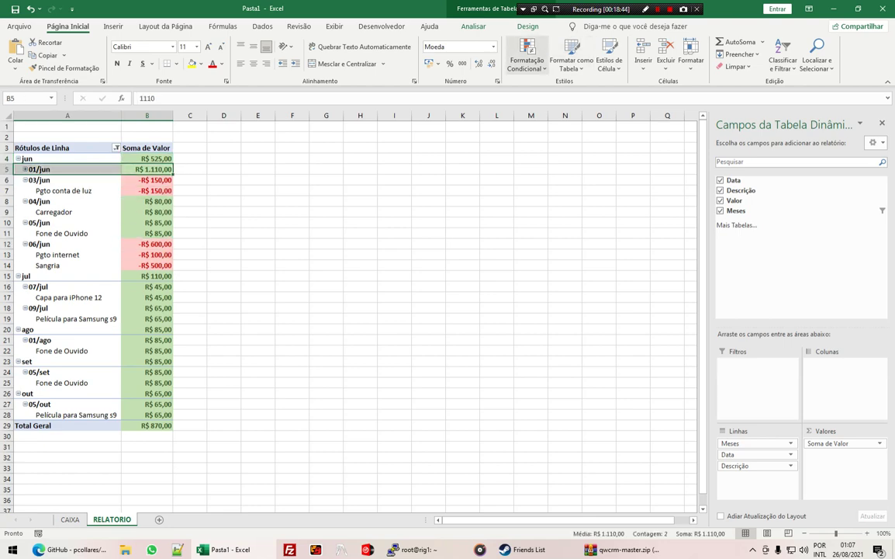
pyautogui.click(147, 212)
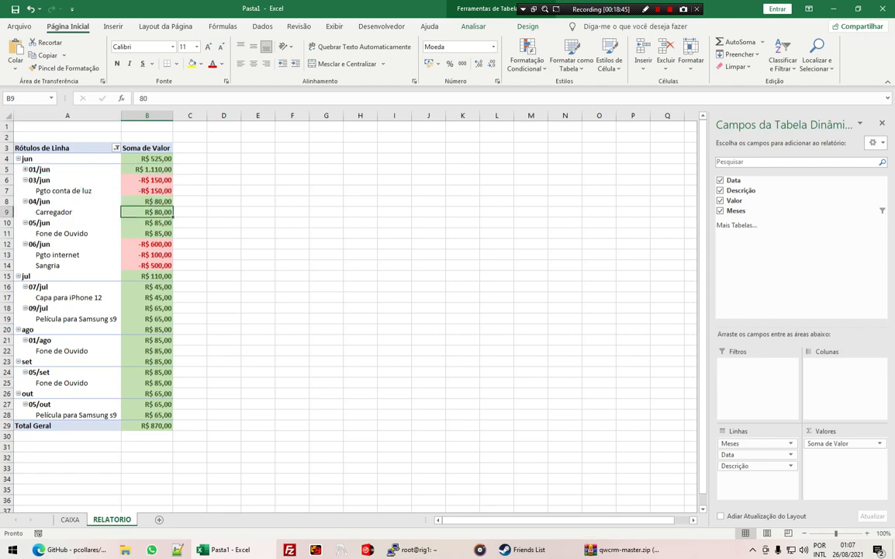
pyautogui.click(27, 158)
pyautogui.click(17, 158)
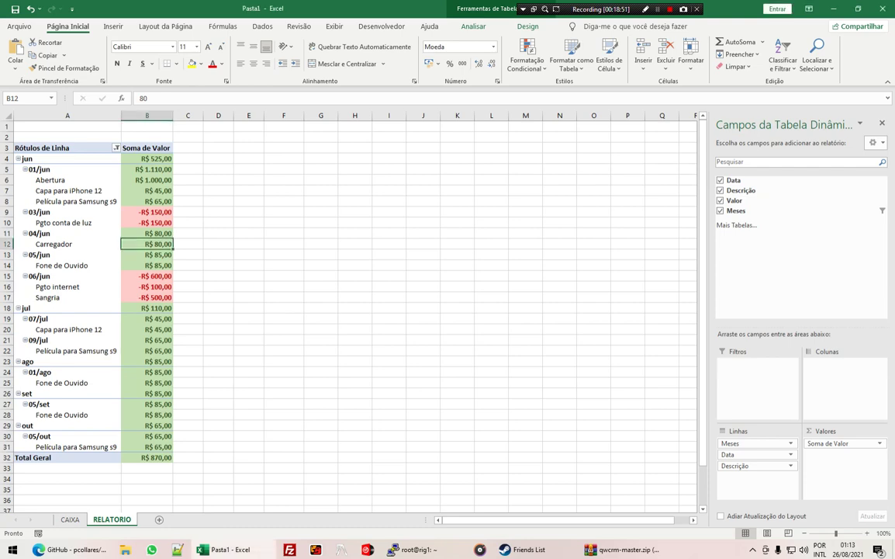
pyautogui.click(146, 169)
# Step: Try several ranges for a new formatting rule, ending at B5:B17, then cancel it
pyautogui.click(527, 58)
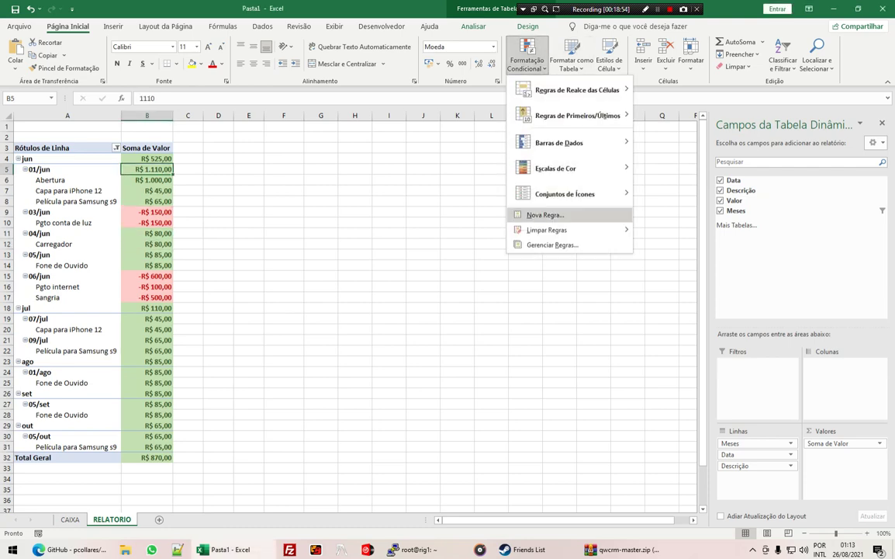
pyautogui.click(545, 215)
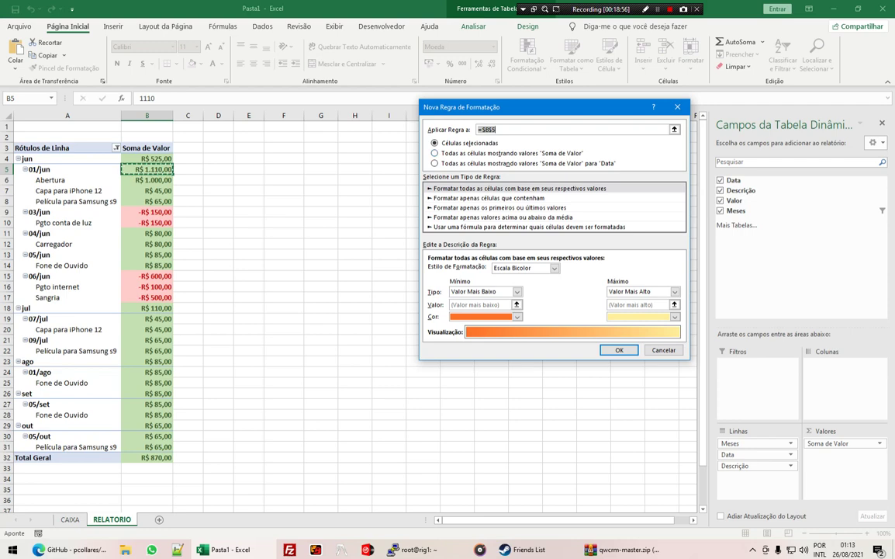
pyautogui.moveTo(148, 158); pyautogui.dragTo(18, 159)
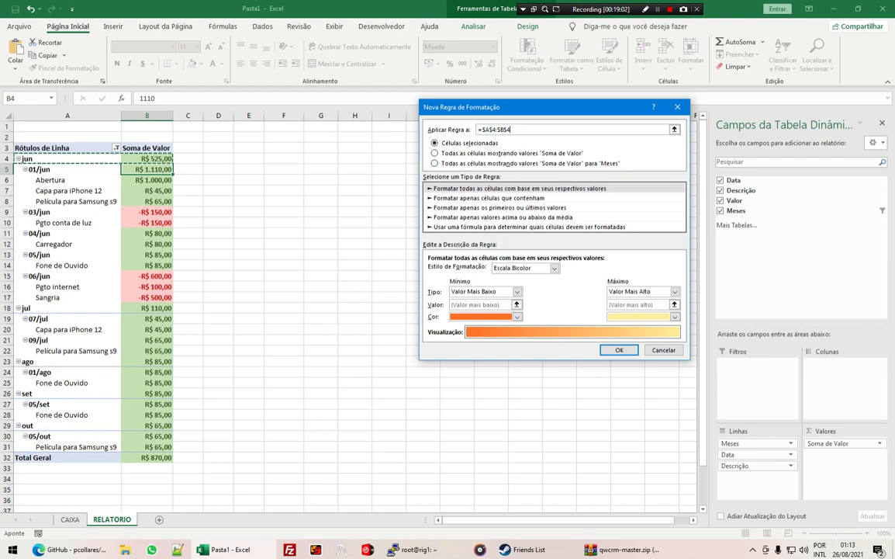
pyautogui.moveTo(148, 169); pyautogui.dragTo(17, 169)
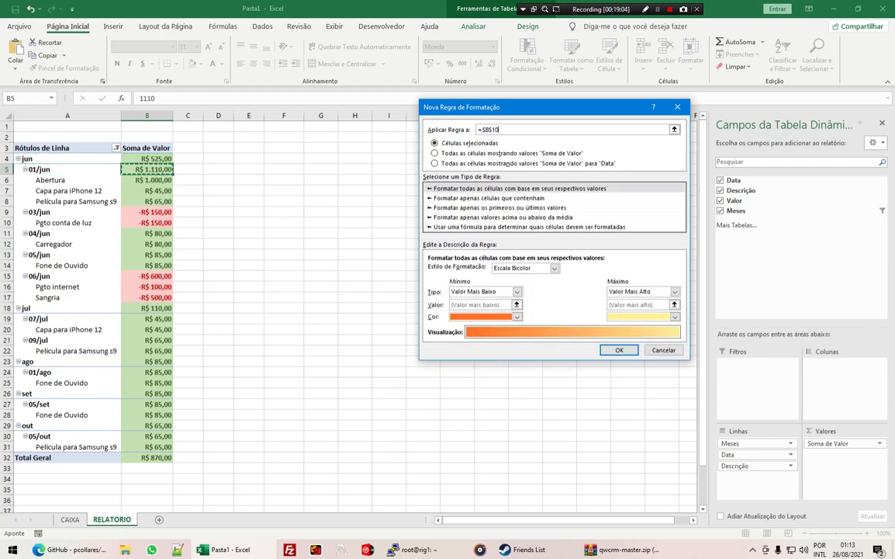
pyautogui.click(147, 223)
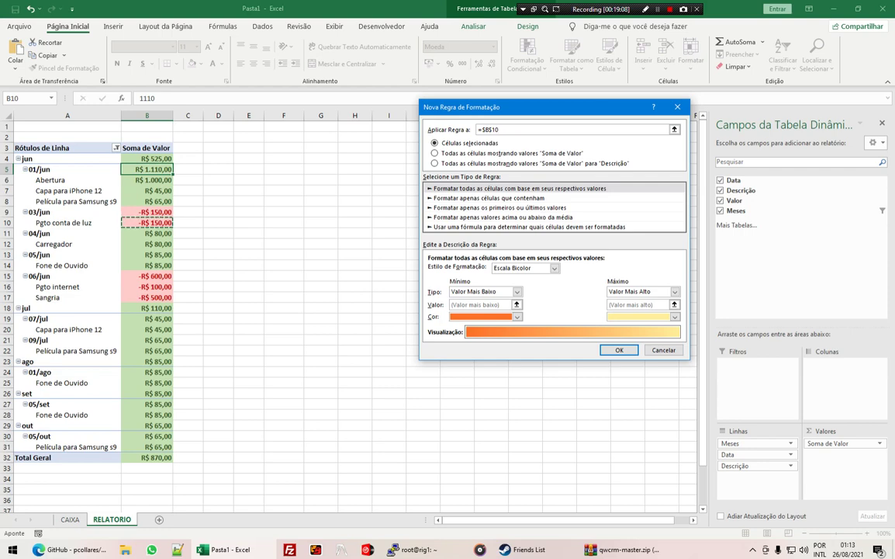
pyautogui.moveTo(148, 159); pyautogui.dragTo(23, 158)
pyautogui.moveTo(148, 169); pyautogui.dragTo(159, 310)
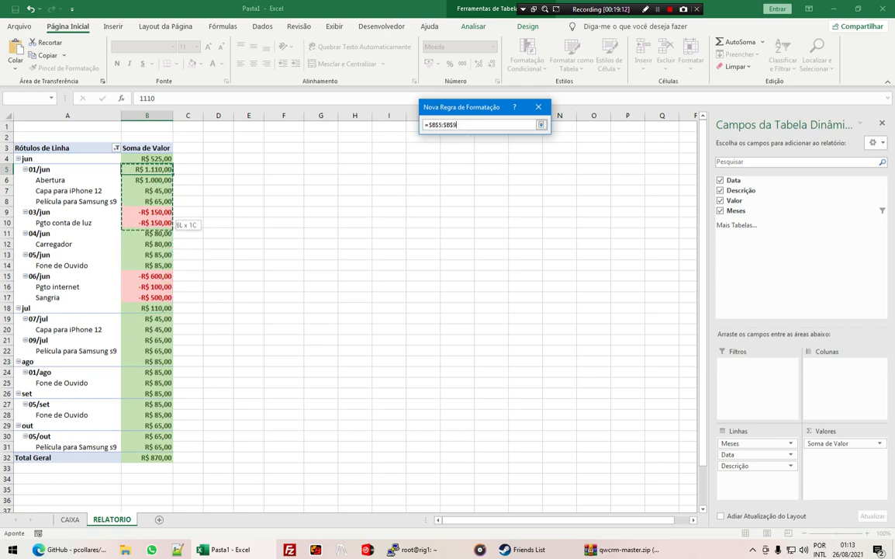
pyautogui.moveTo(172, 313); pyautogui.dragTo(160, 302)
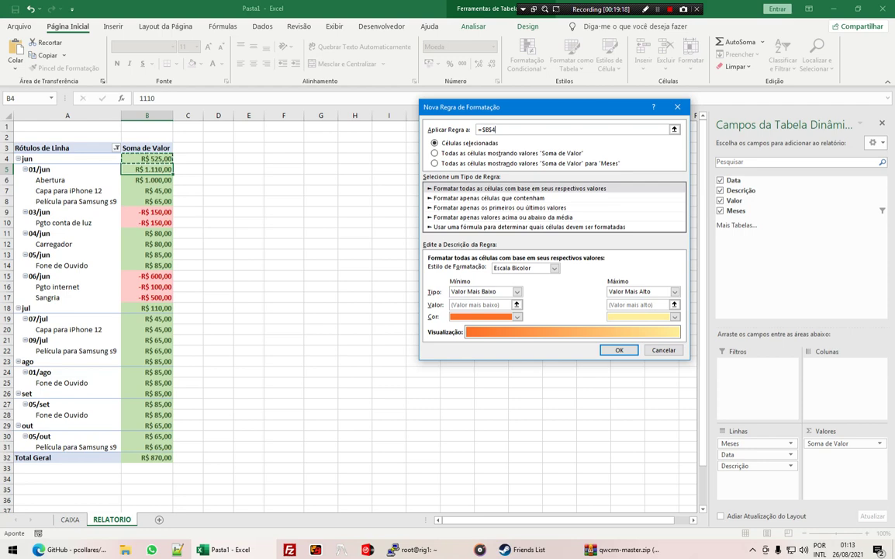
pyautogui.press('Escape')
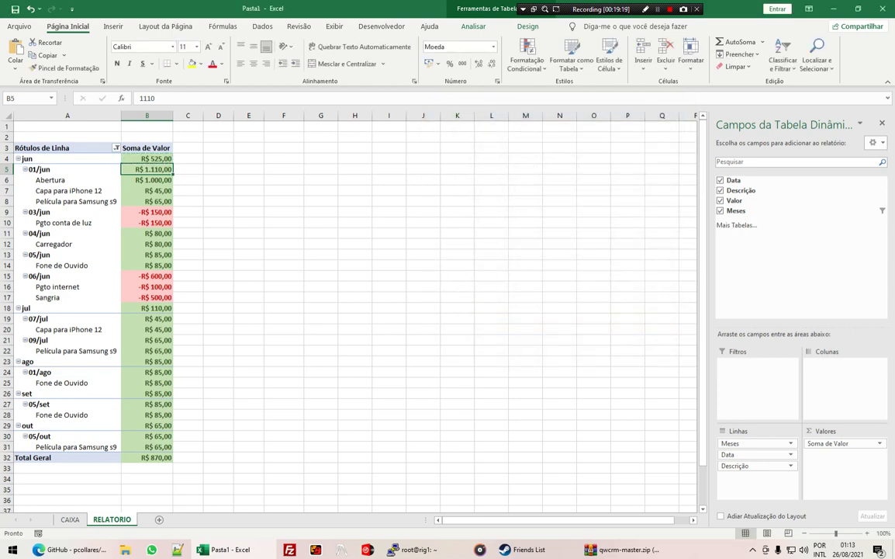
pyautogui.click(147, 158)
# Step: Create a formula rule =$b4>0 applying to all Soma de Valor cells for Meses
pyautogui.click(527, 56)
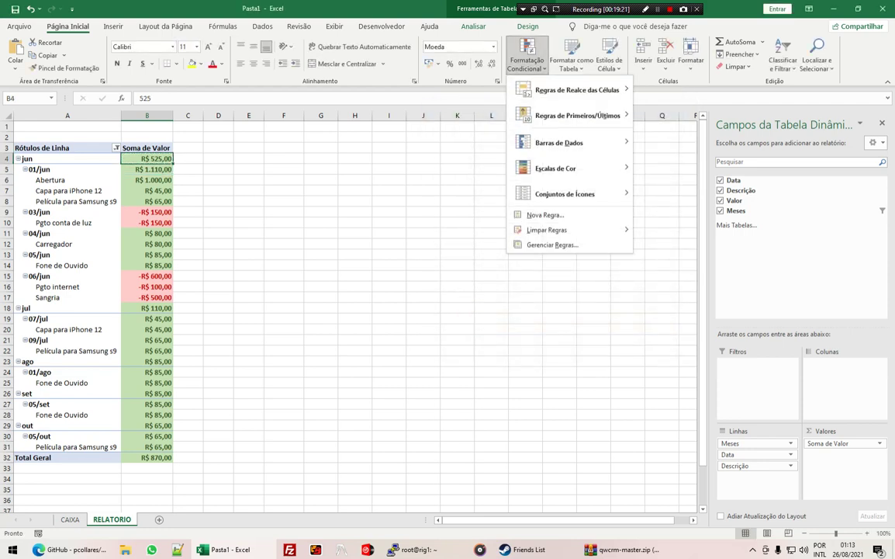
pyautogui.click(546, 215)
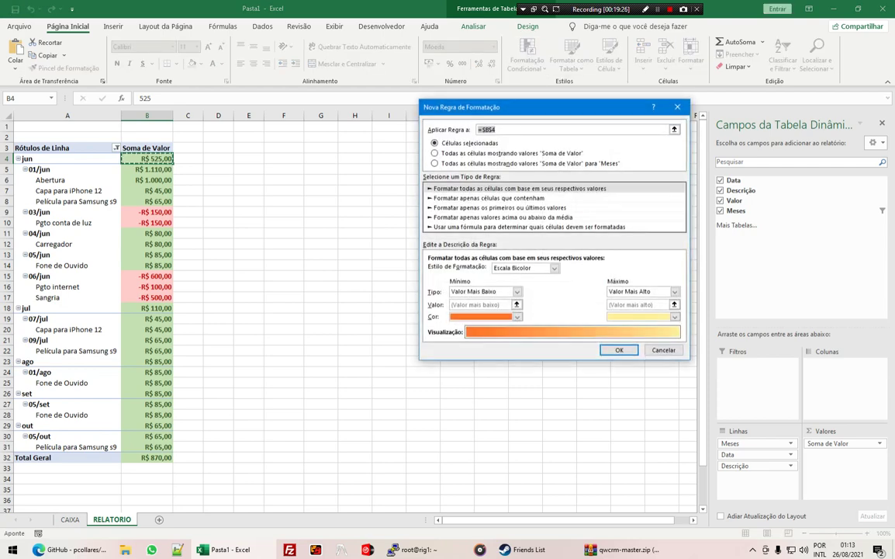
pyautogui.click(435, 163)
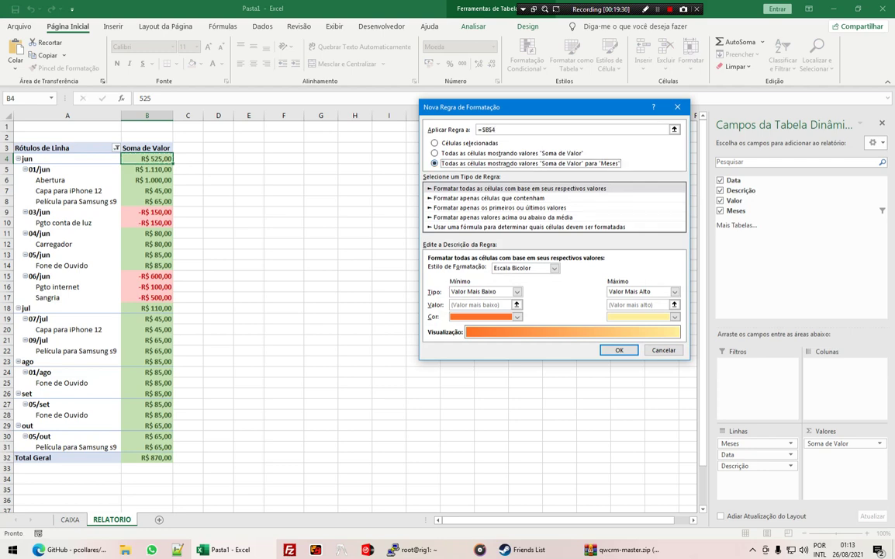
pyautogui.click(512, 227)
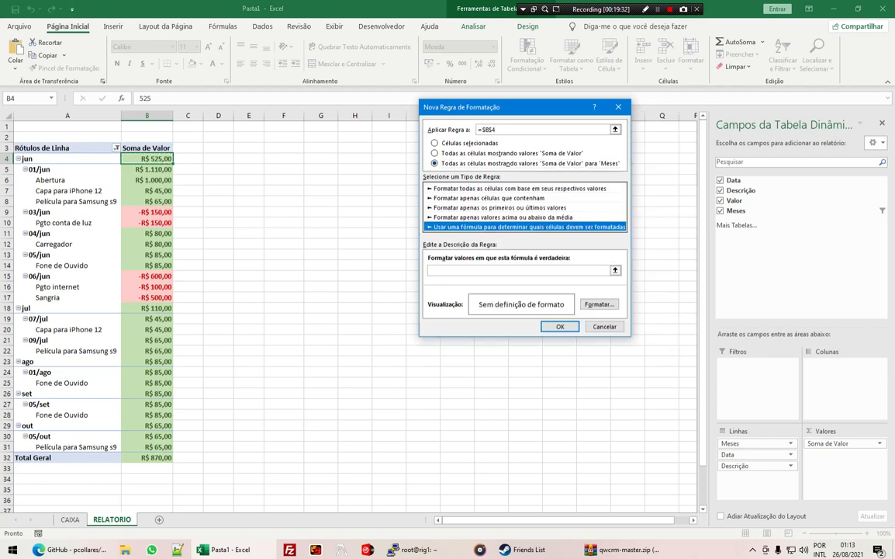
pyautogui.click(512, 271)
pyautogui.write('=')
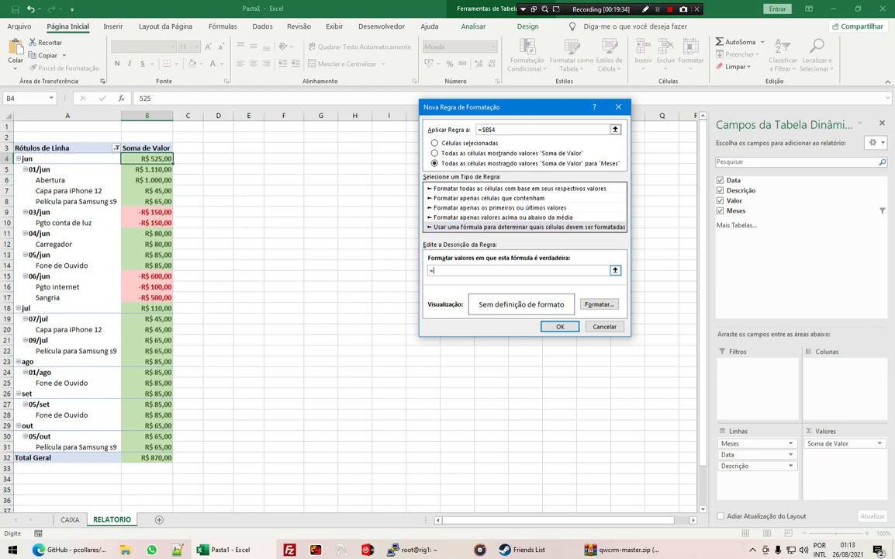
pyautogui.write('$b4')
pyautogui.write('>0')
# Step: Give matching month totals a dark green fill with bold white font, then switch to CAIXA
pyautogui.click(599, 303)
pyautogui.click(530, 100)
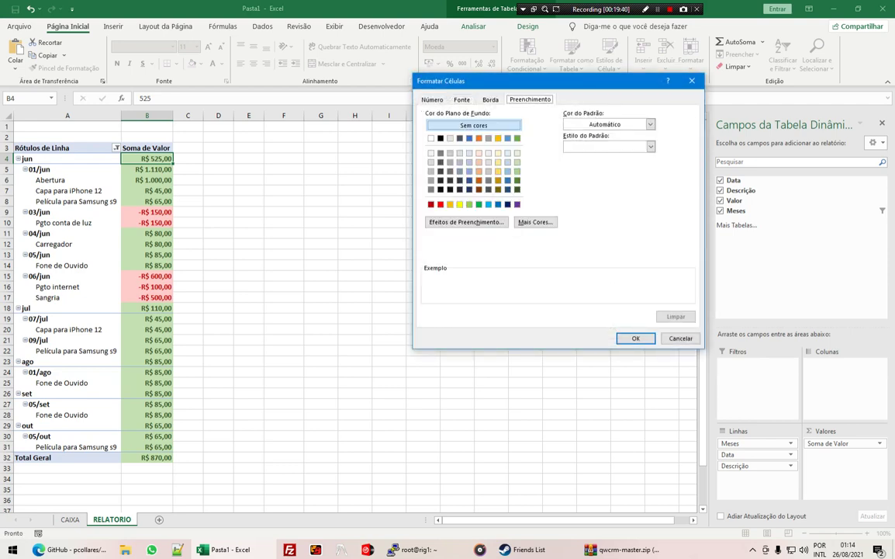
pyautogui.click(518, 180)
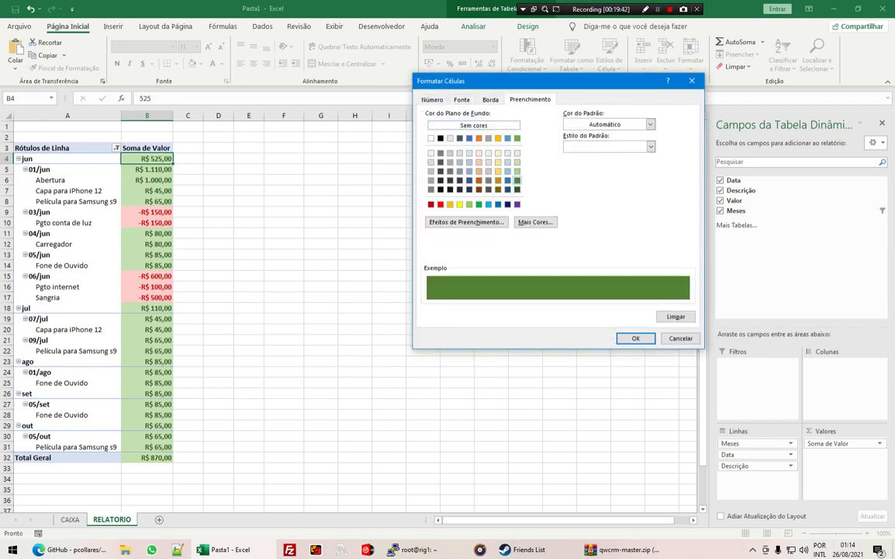
pyautogui.click(462, 100)
pyautogui.click(583, 147)
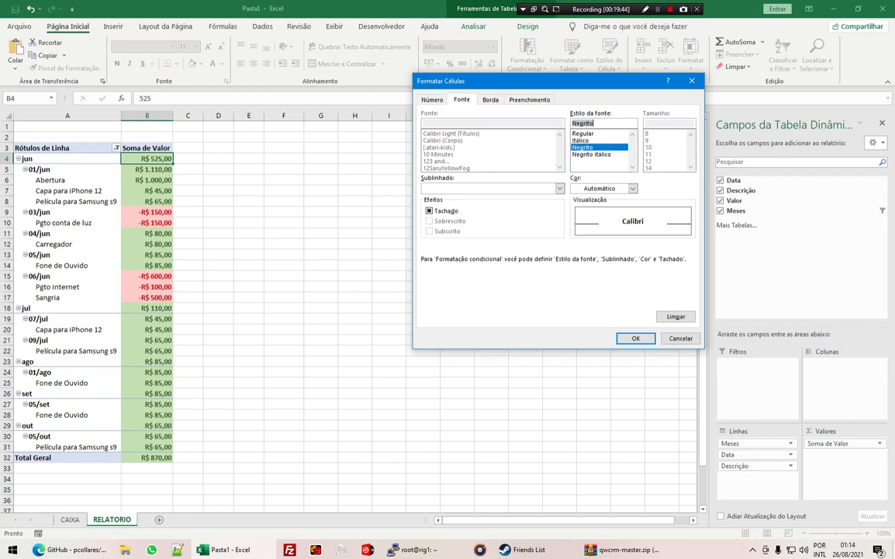
pyautogui.click(633, 189)
pyautogui.click(575, 231)
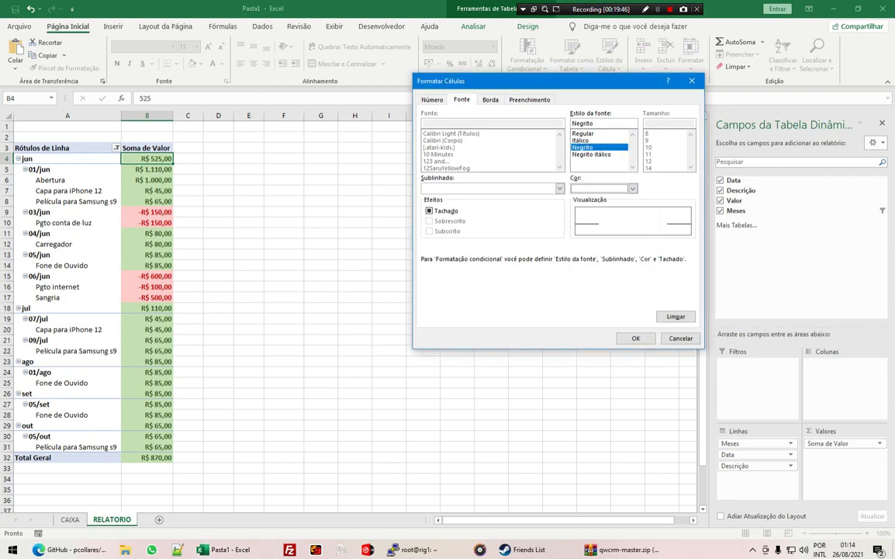
pyautogui.click(632, 338)
pyautogui.press('Return')
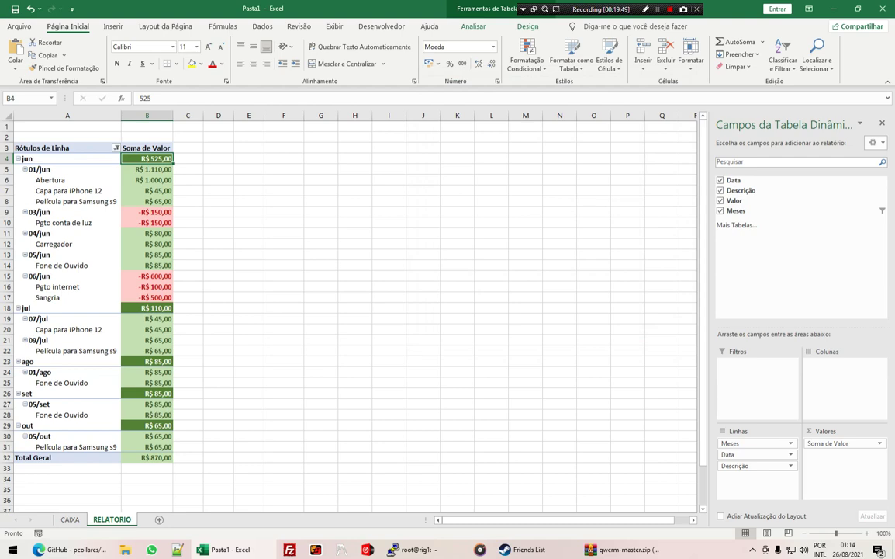
pyautogui.click(146, 308)
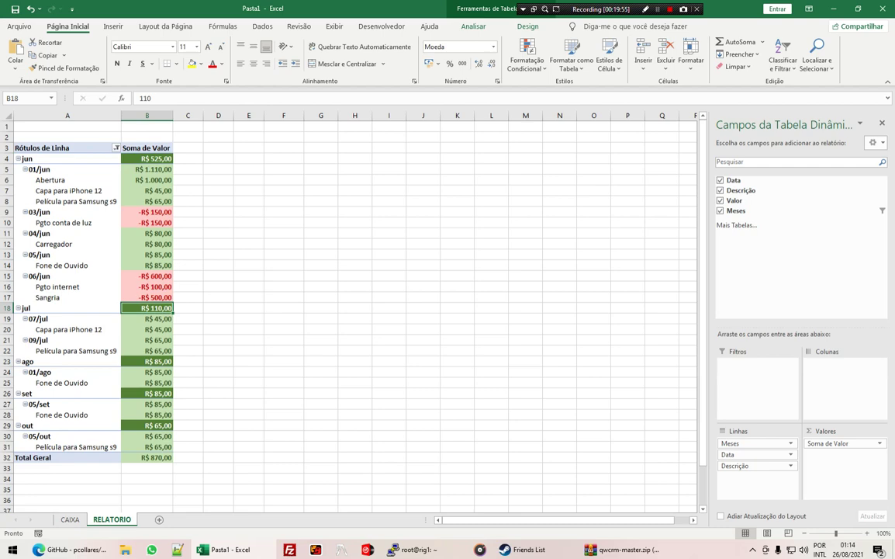
pyautogui.hotkey('ctrl', 'pageup')
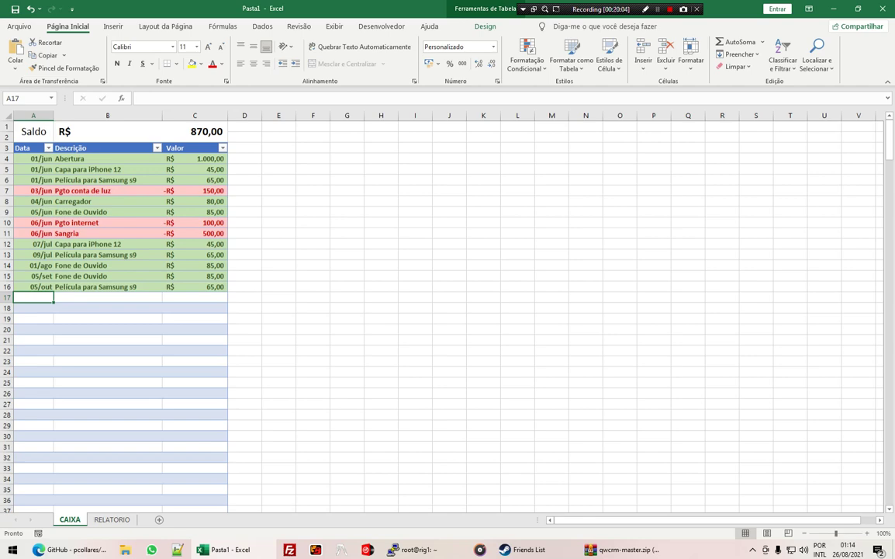
# Step: Record a 05/nov Conta gerais expense of -900 in CAIXA, then view RELATORIO
pyautogui.write('5/11')
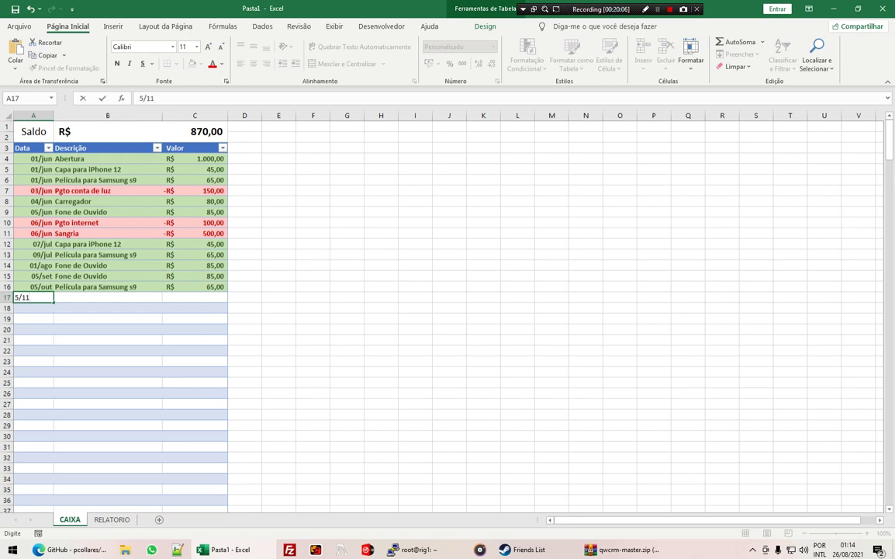
pyautogui.press('Tab')
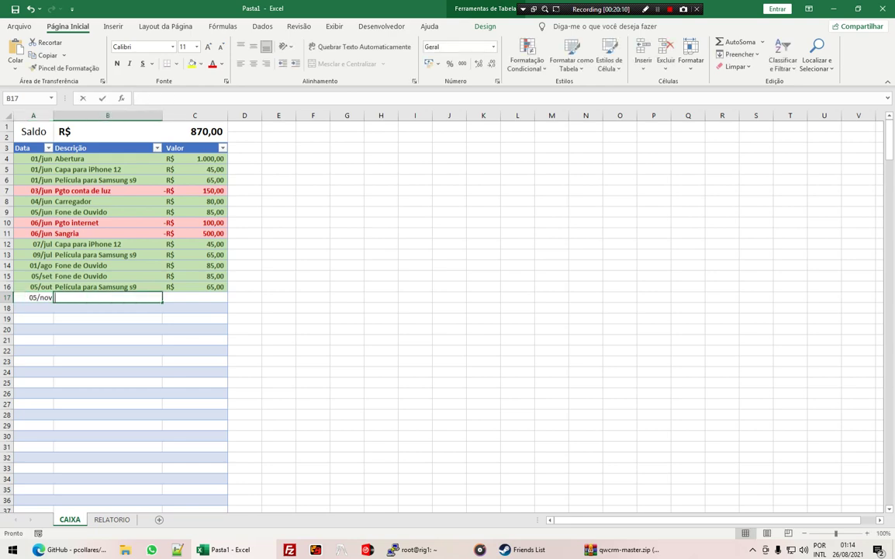
pyautogui.write('-900')
pyautogui.hotkey('ctrl', 'Return')
pyautogui.write('Conta ger')
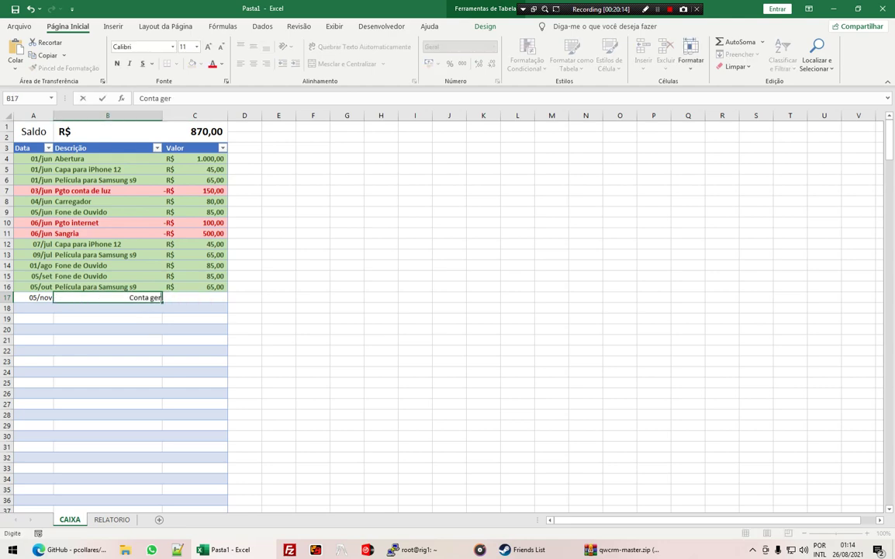
pyautogui.write('ais')
pyautogui.press('Tab')
pyautogui.write('-R$ 900')
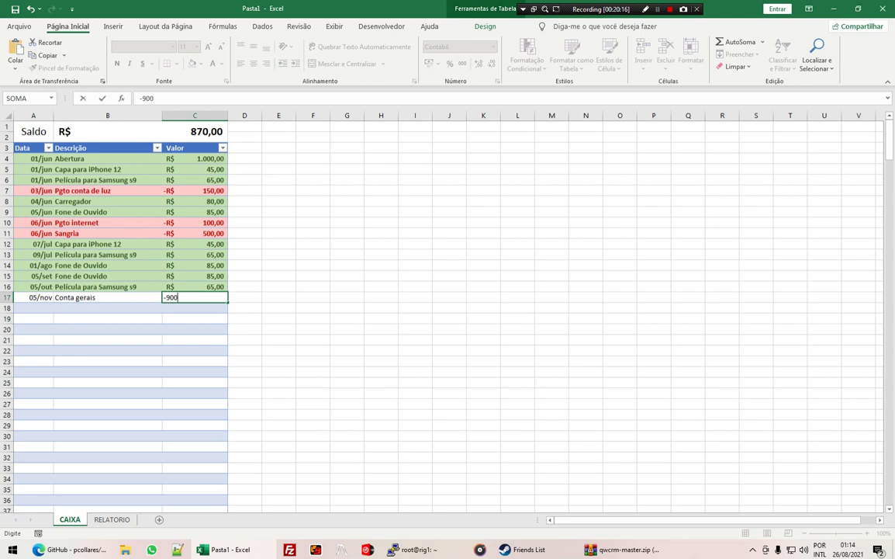
pyautogui.press('Return')
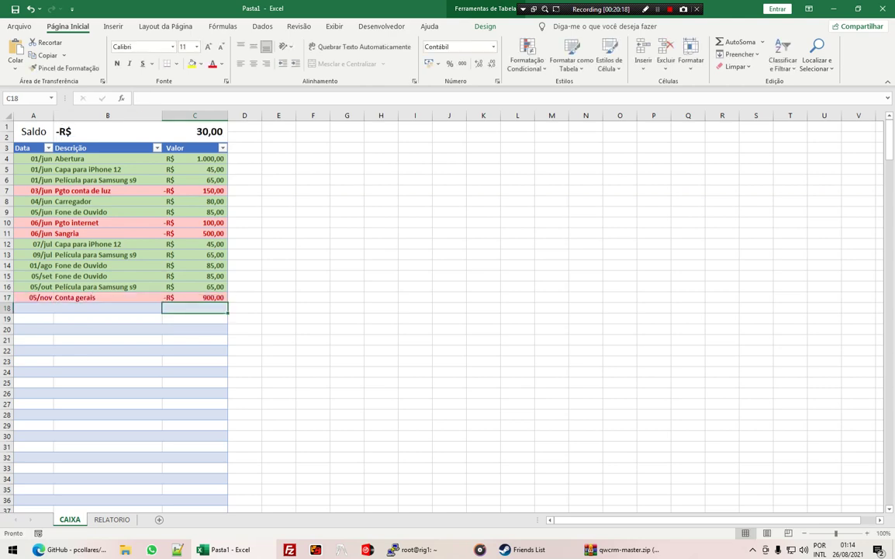
pyautogui.moveTo(195, 131); pyautogui.dragTo(33, 131)
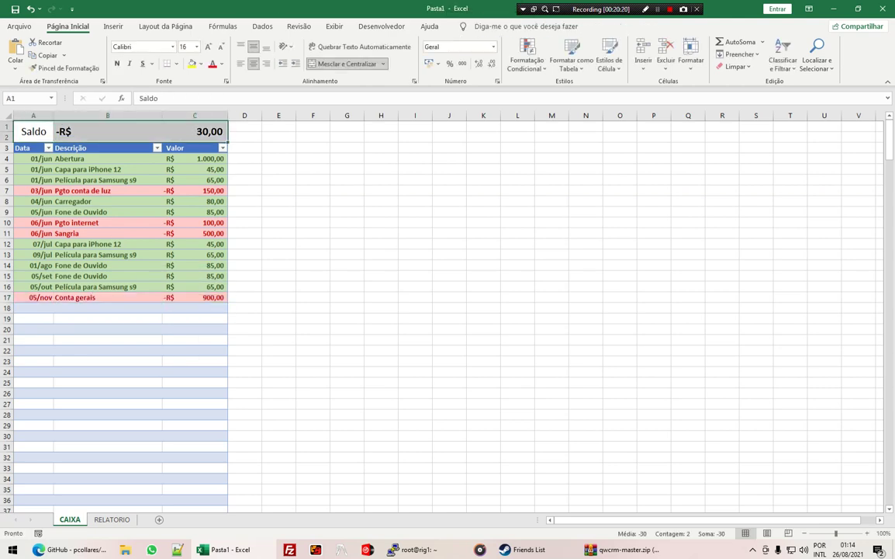
pyautogui.hotkey('ctrl', 'pagedown')
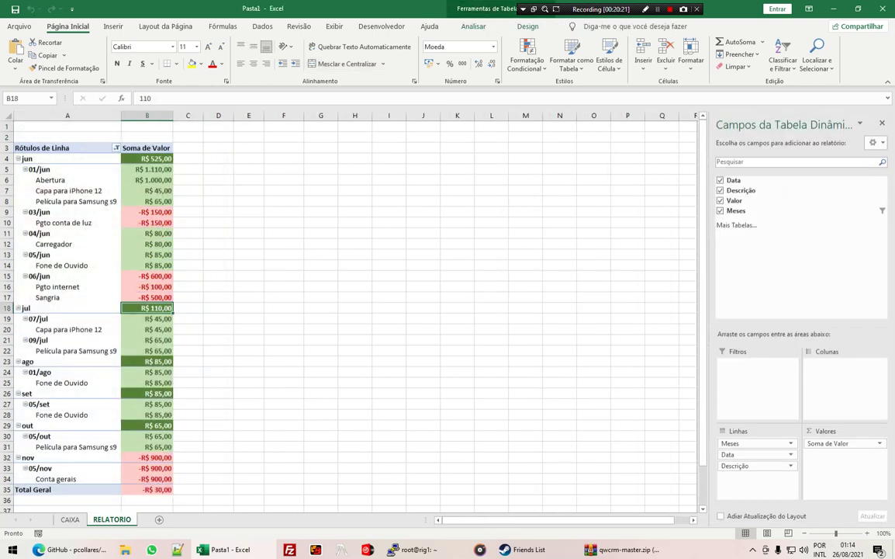
# Step: Check the nov entry and its -R$ 900,00 total, then select the June total in B4
pyautogui.click(146, 468)
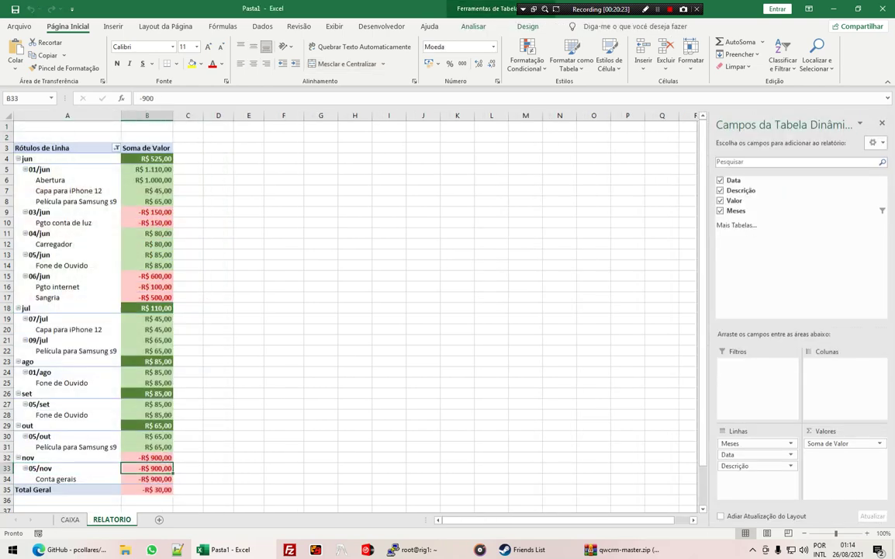
pyautogui.scroll(-1, 349, 310)
pyautogui.click(67, 425)
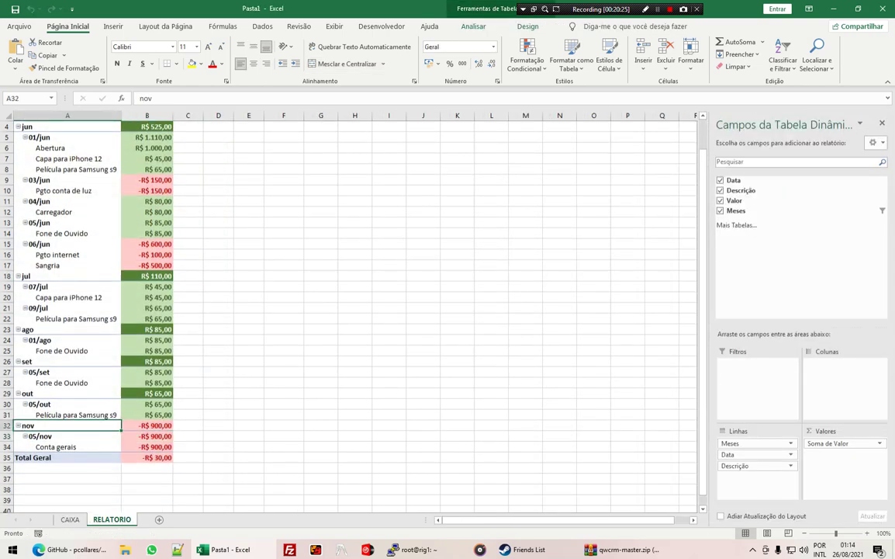
pyautogui.click(147, 425)
pyautogui.scroll(1, 349, 311)
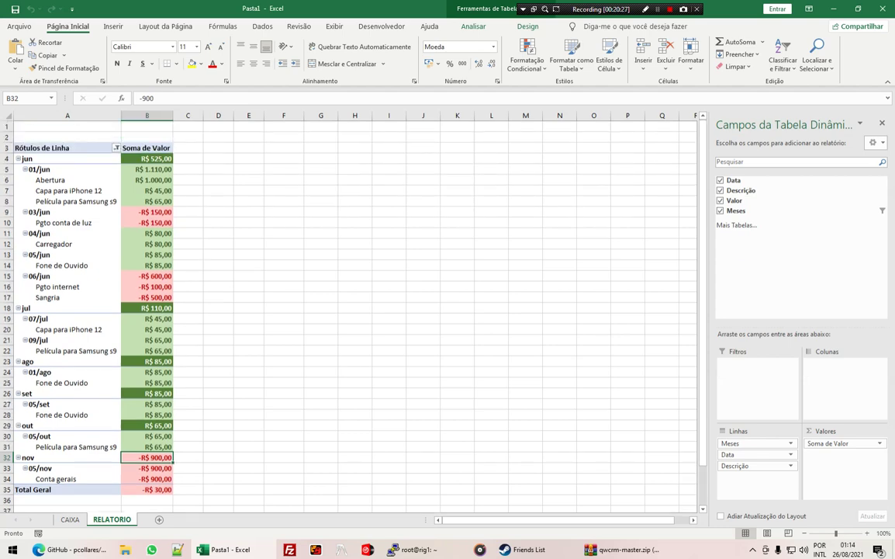
pyautogui.click(148, 158)
# Step: Start a new conditional formatting rule for every month's Soma de Valor using formula =$b4<0
pyautogui.click(527, 62)
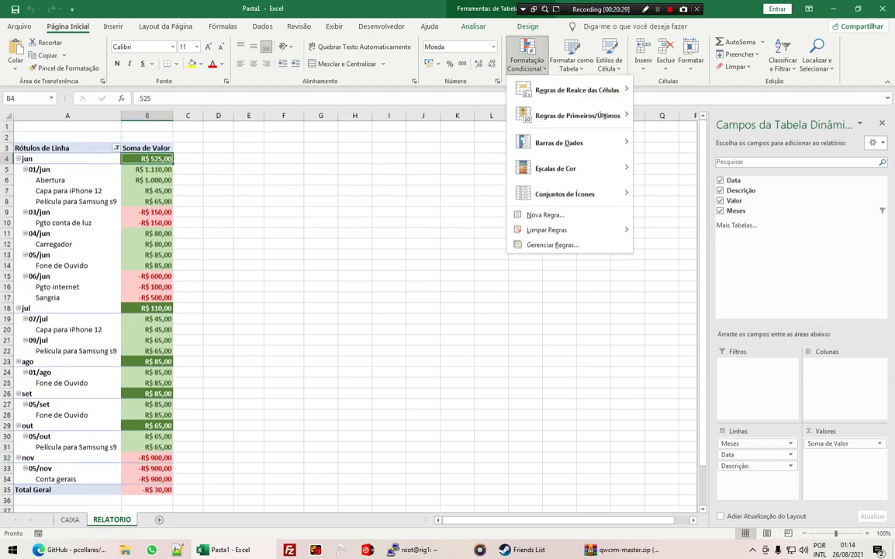
pyautogui.click(546, 215)
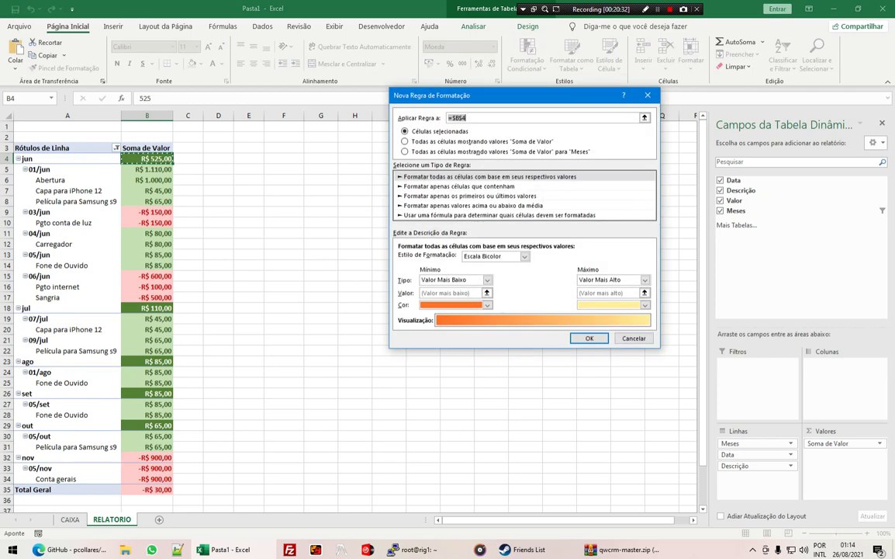
pyautogui.click(497, 151)
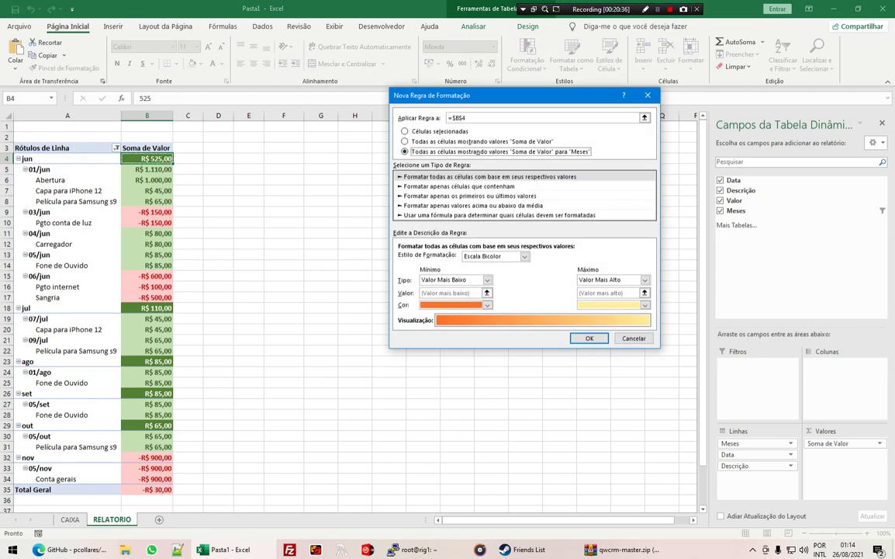
pyautogui.click(496, 215)
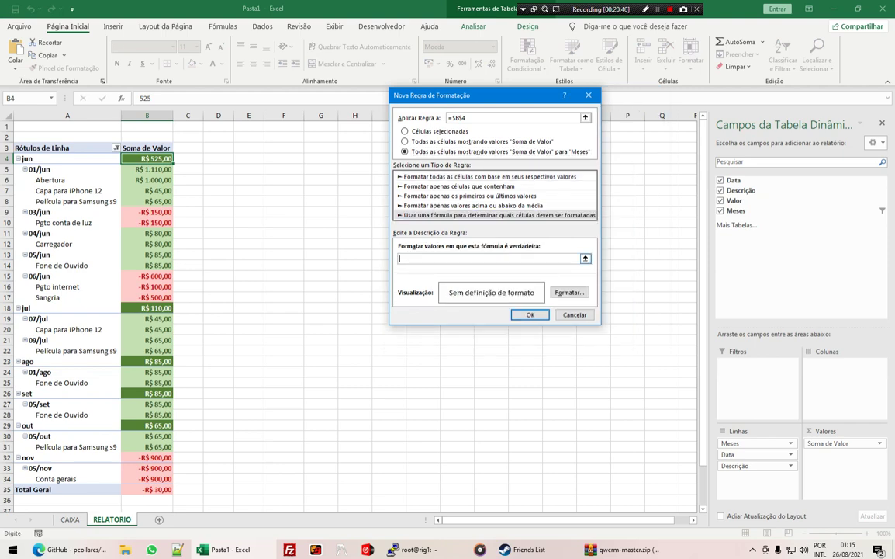
pyautogui.write('=$b4<')
pyautogui.write('0')
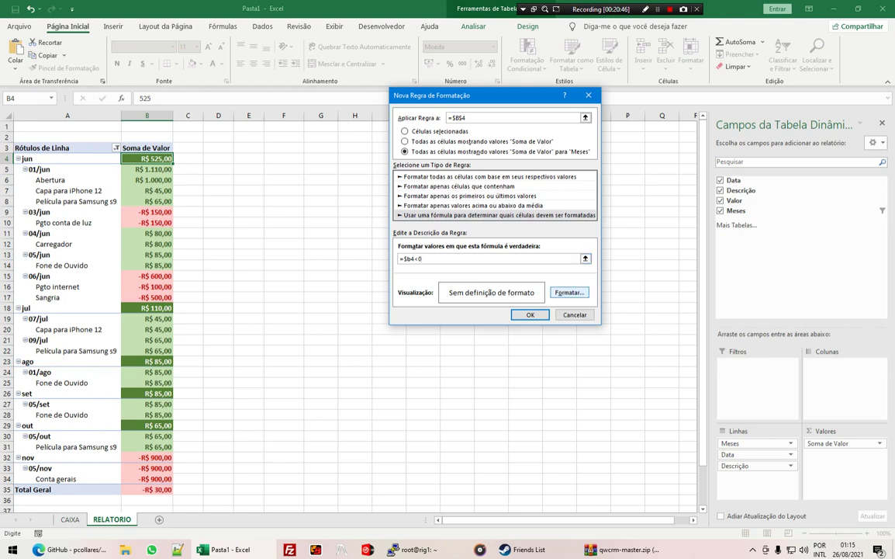
# Step: Format the rule with a crimson fill and bold gold font, and confirm it
pyautogui.click(569, 292)
pyautogui.click(499, 87)
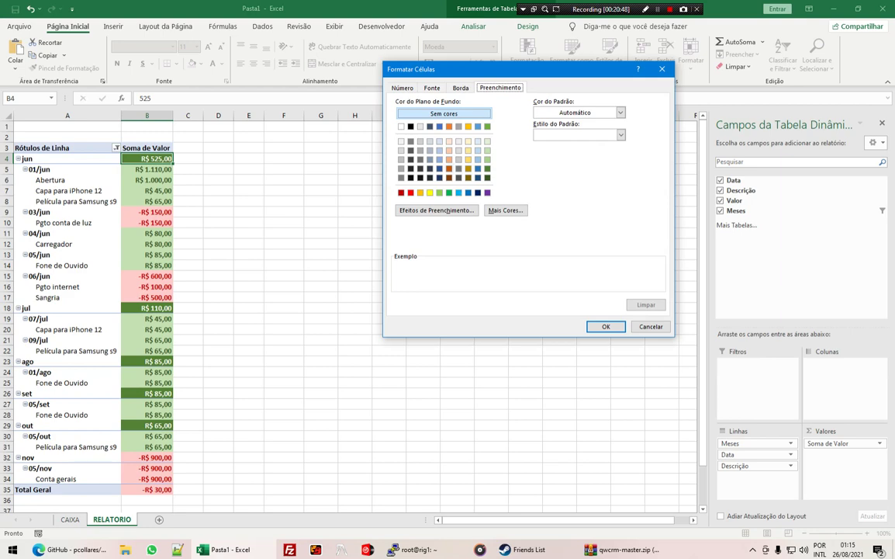
pyautogui.click(505, 211)
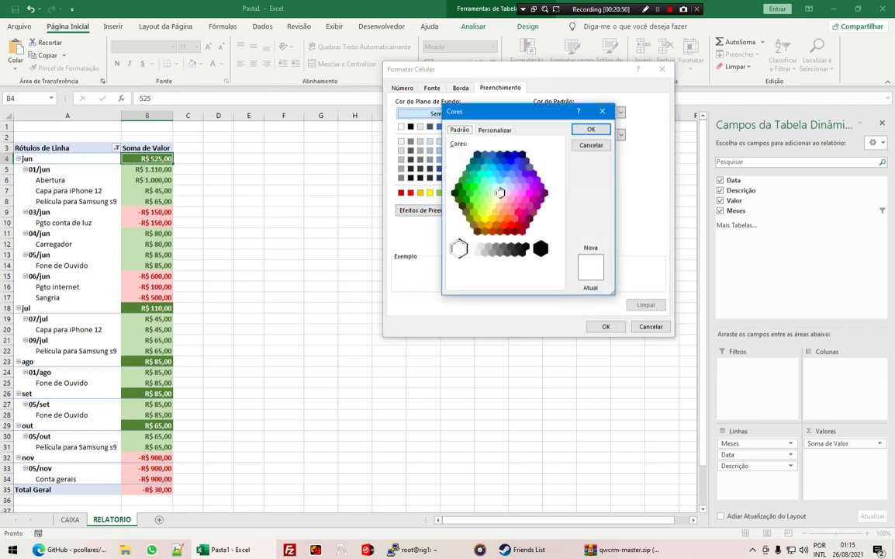
pyautogui.click(515, 231)
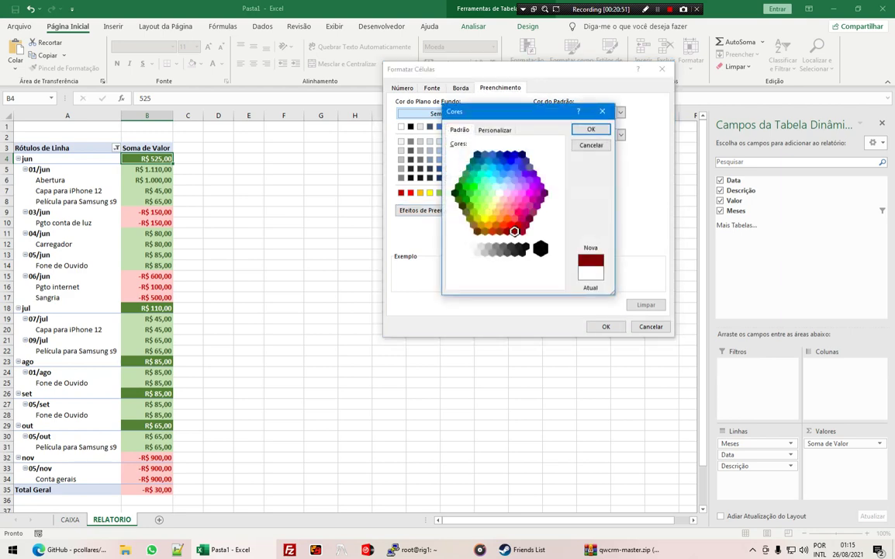
pyautogui.click(522, 231)
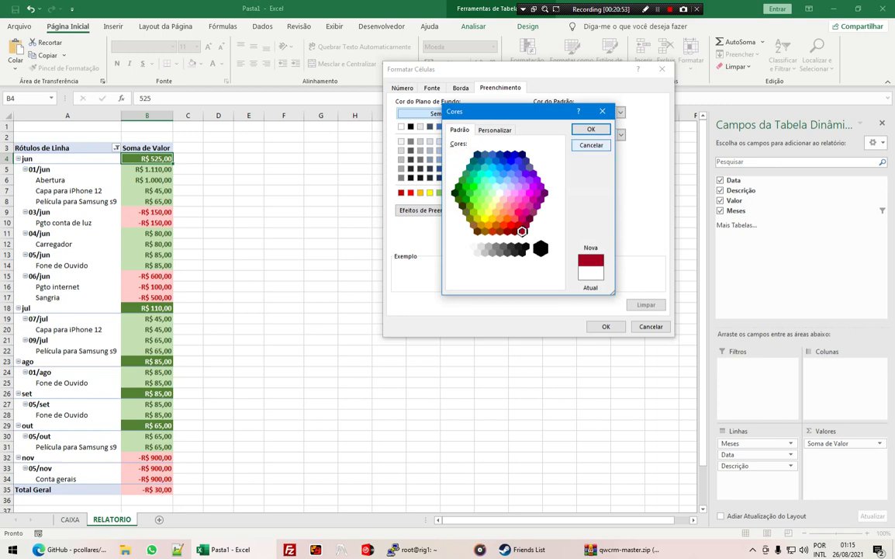
pyautogui.click(591, 129)
pyautogui.click(433, 87)
pyautogui.click(552, 135)
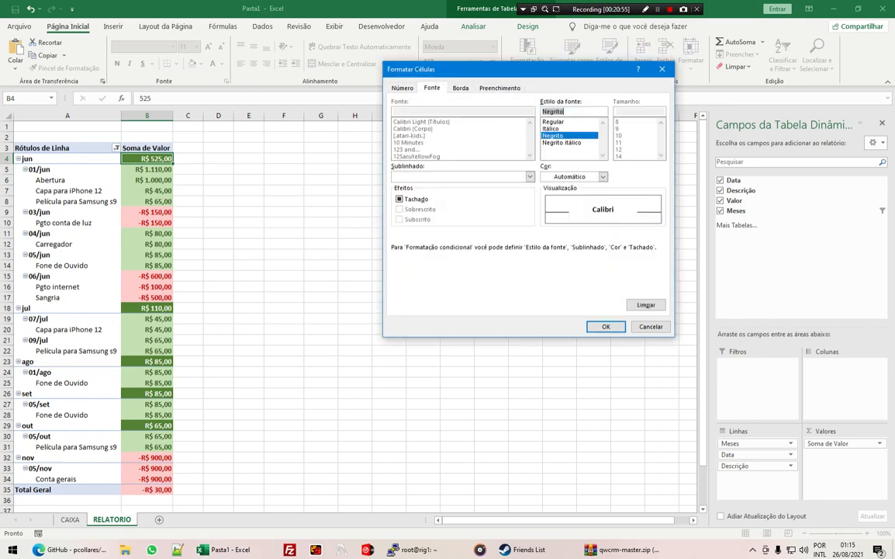
pyautogui.click(603, 176)
pyautogui.click(564, 292)
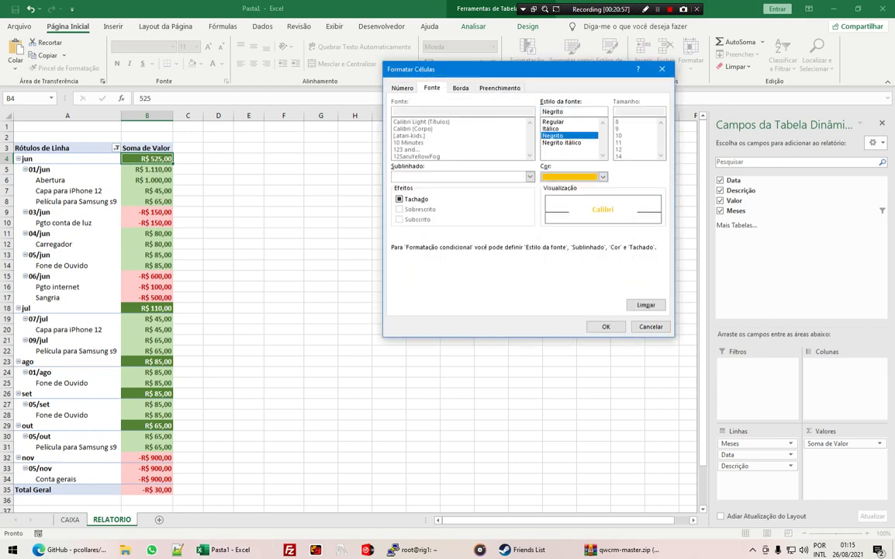
pyautogui.press('Return')
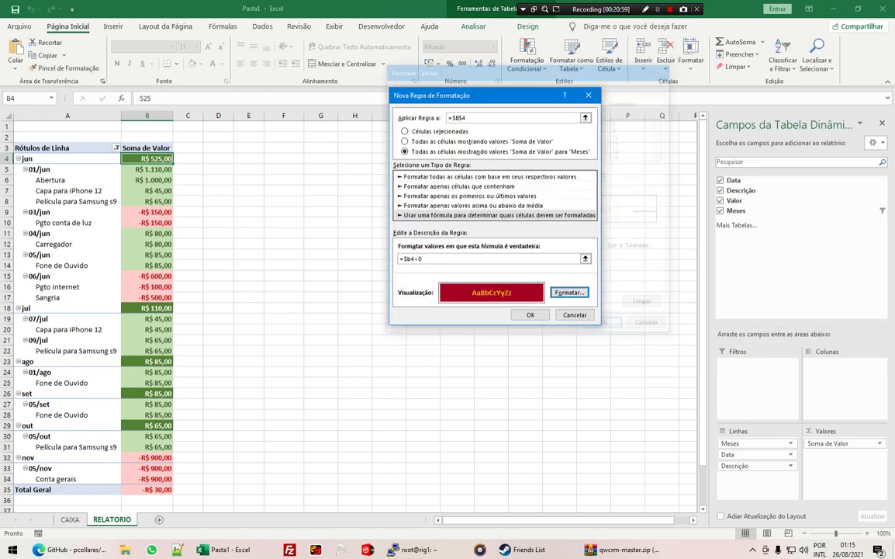
pyautogui.press('Return')
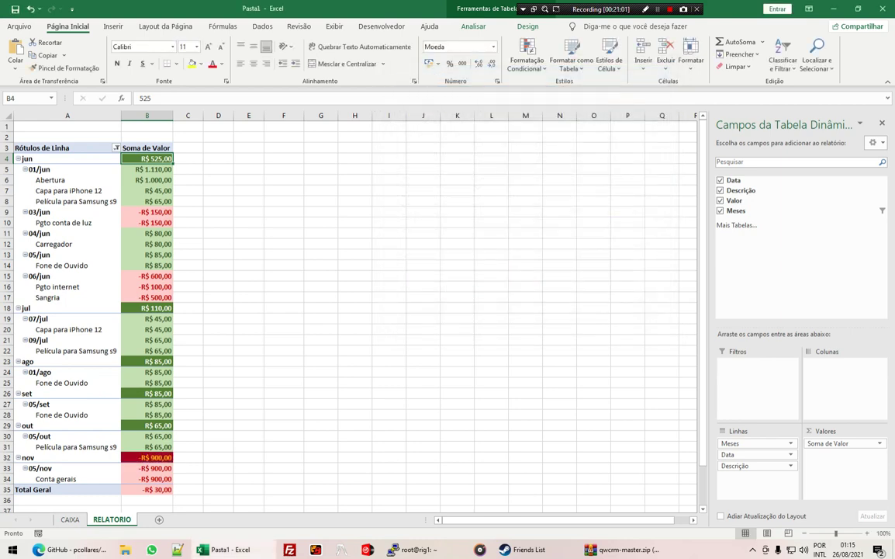
pyautogui.click(283, 467)
# Step: Freeze panes at cell A4 on the CAIXA sheet so rows 1–3 stay fixed
pyautogui.click(147, 457)
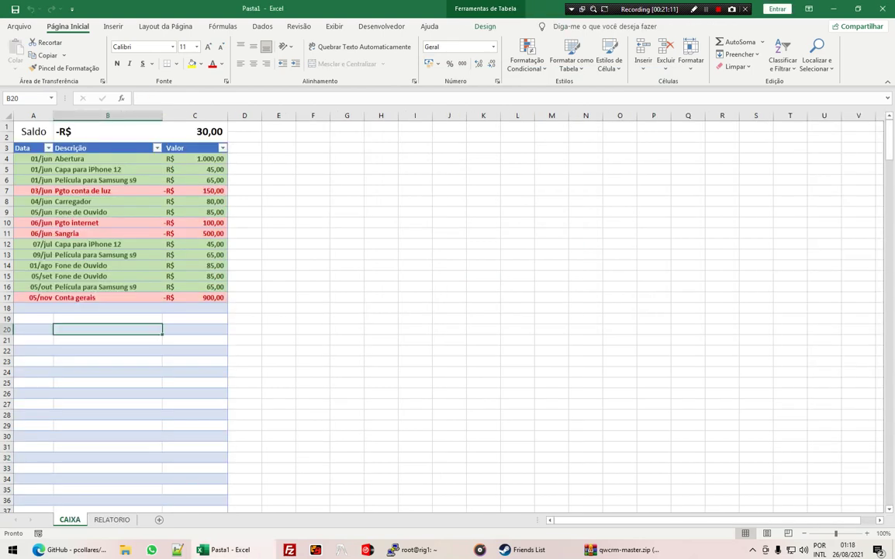
pyautogui.click(33, 158)
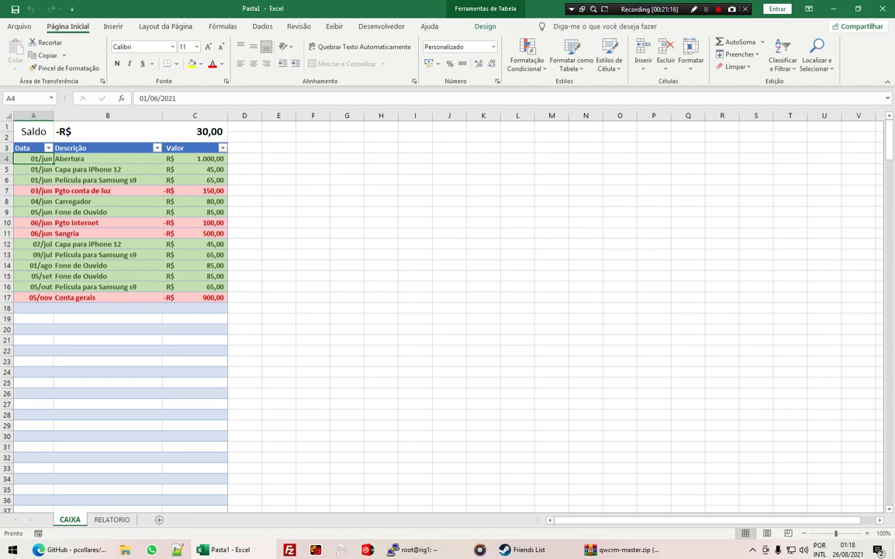
pyautogui.click(335, 26)
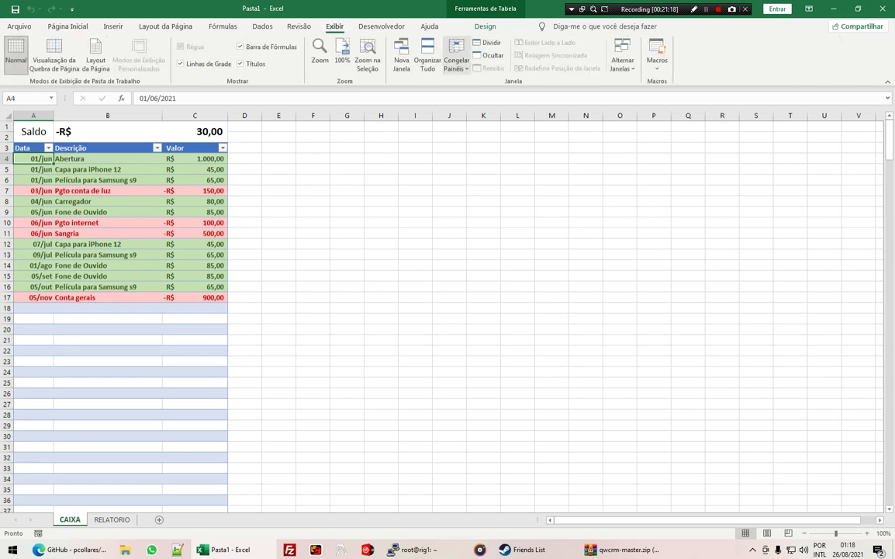
pyautogui.click(456, 60)
pyautogui.click(481, 80)
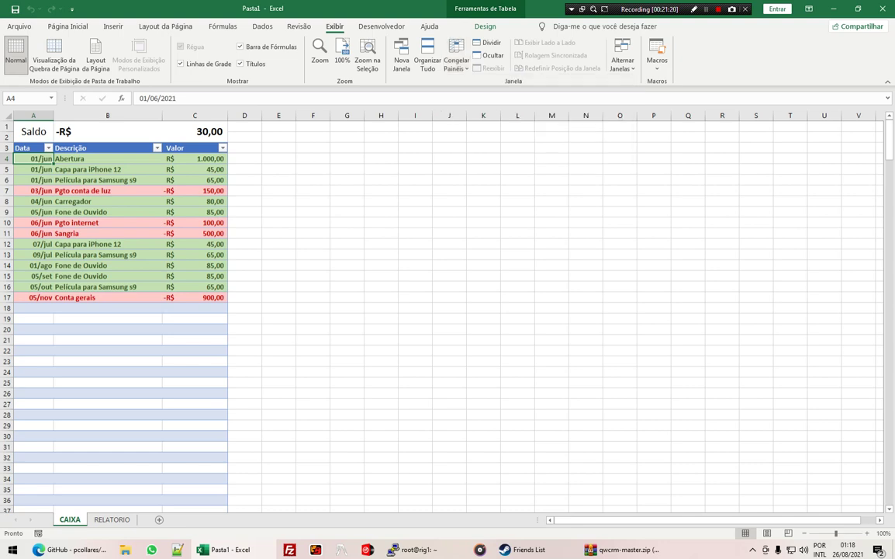
pyautogui.click(107, 190)
pyautogui.click(33, 179)
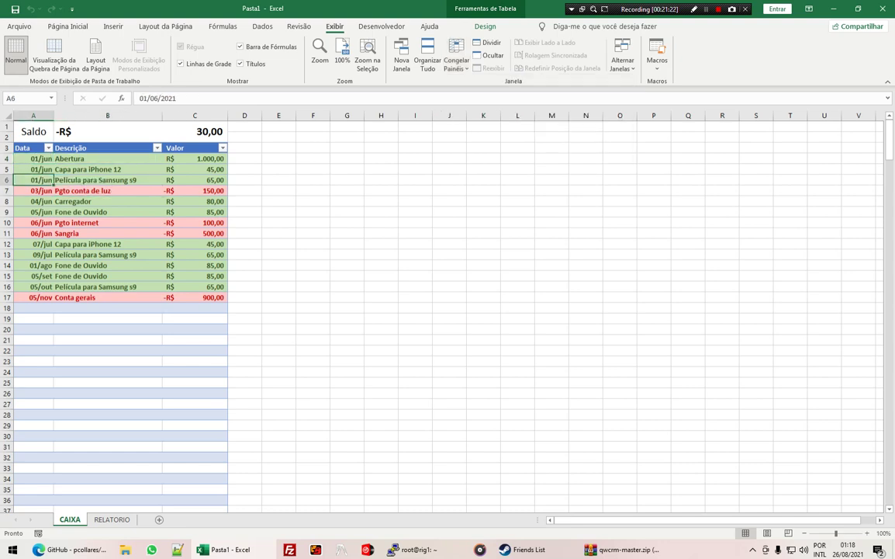
pyautogui.click(34, 158)
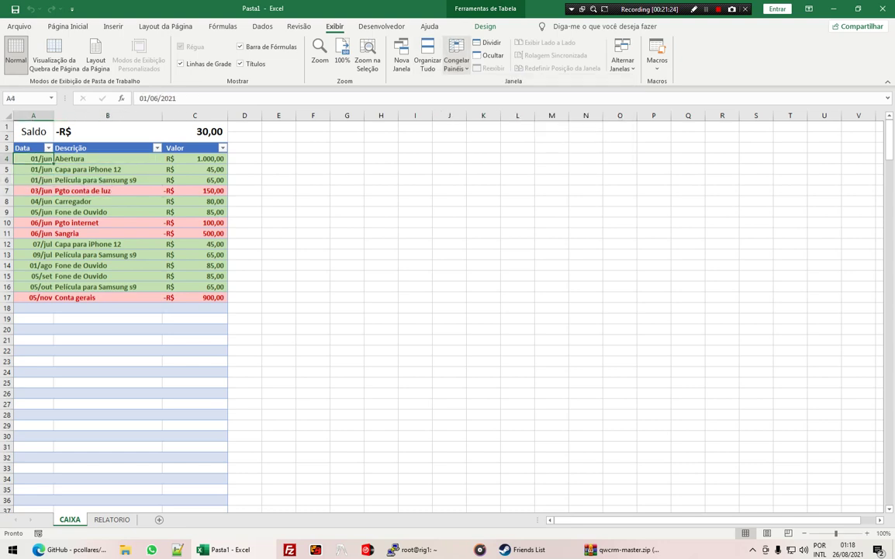
pyautogui.click(456, 60)
pyautogui.click(481, 83)
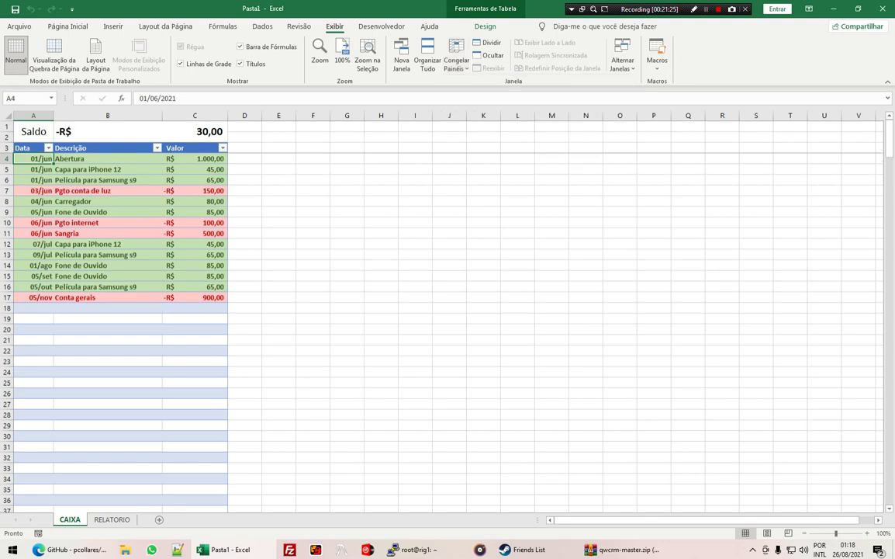
# Step: Scroll the CAIXA table down to the Total row, checking the Saldo and header rows stay visible
pyautogui.scroll(-2, 117, 311)
pyautogui.scroll(-2, 117, 310)
pyautogui.scroll(-2, 117, 310)
pyautogui.scroll(6, 802, 124)
pyautogui.scroll(-5, 802, 132)
pyautogui.scroll(4, 802, 143)
pyautogui.moveTo(34, 128); pyautogui.dragTo(195, 148)
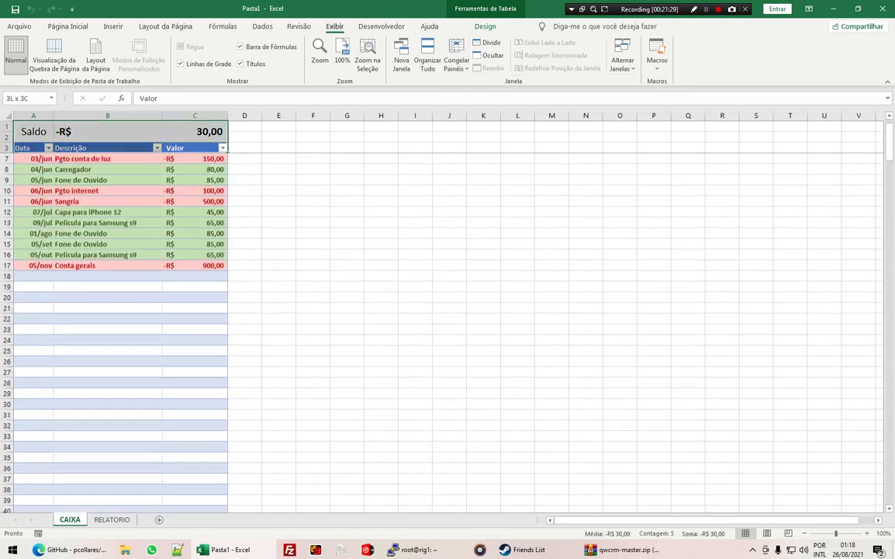
pyautogui.scroll(-8, 195, 148)
pyautogui.scroll(-8, 497, 326)
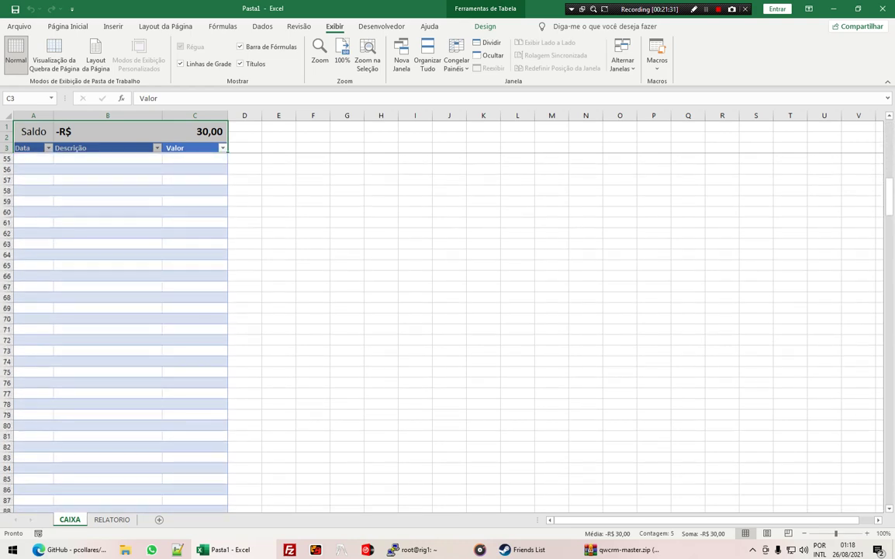
pyautogui.scroll(-13, 497, 326)
pyautogui.scroll(-20, 497, 326)
pyautogui.scroll(-10, 496, 326)
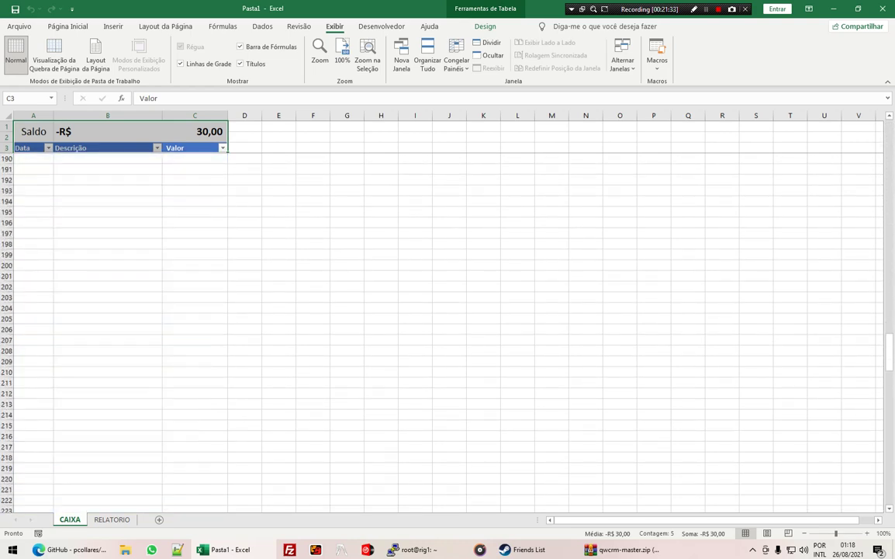
pyautogui.scroll(15, 496, 326)
pyautogui.scroll(-7, 496, 326)
pyautogui.click(107, 308)
pyautogui.click(107, 297)
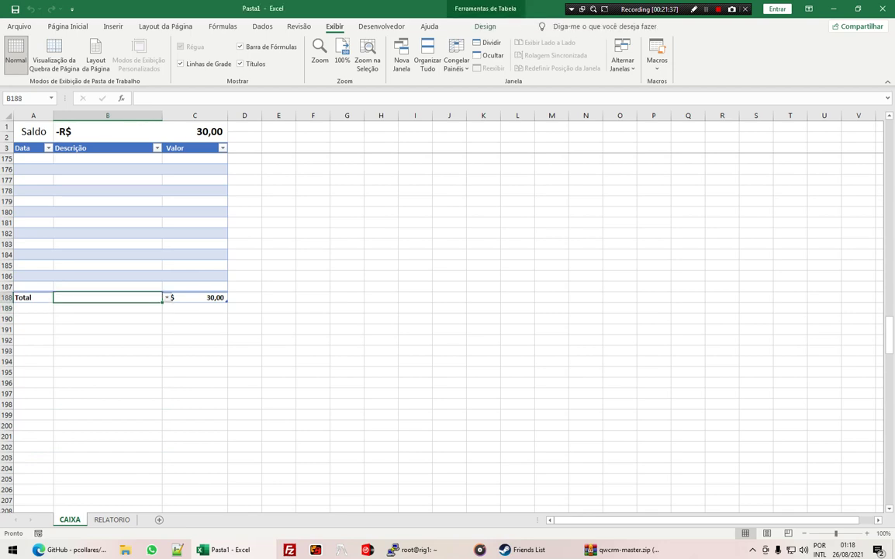
pyautogui.hotkey('alt', 'Down')
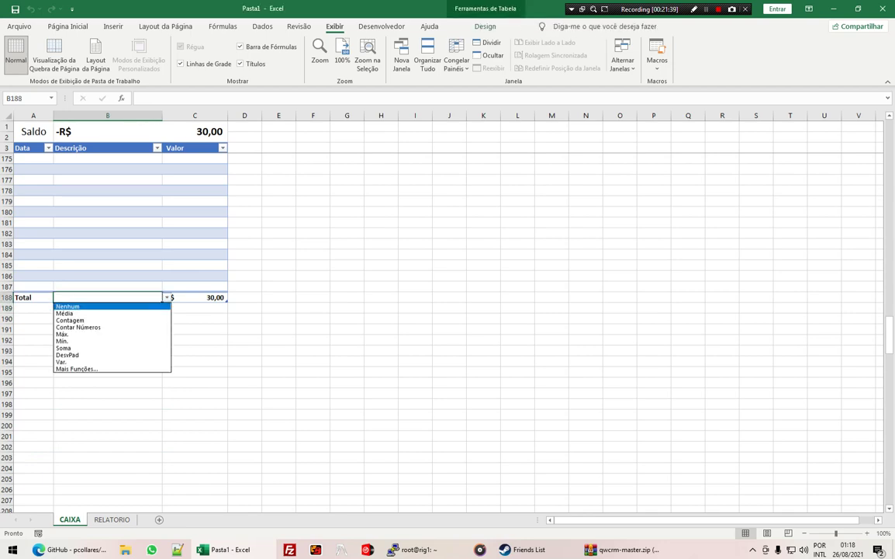
pyautogui.press('Down')
pyautogui.press('Down')
pyautogui.press('Down')
pyautogui.press('Down')
pyautogui.press('Return')
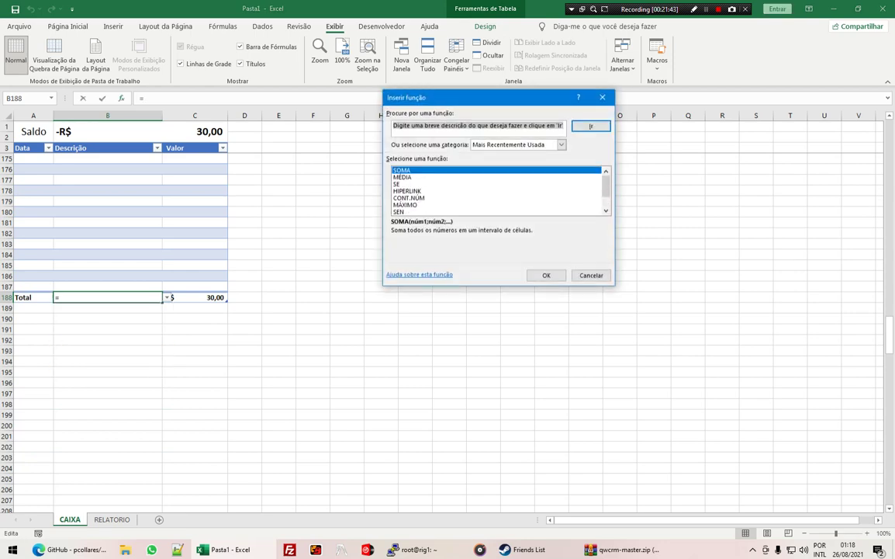
pyautogui.write('subt')
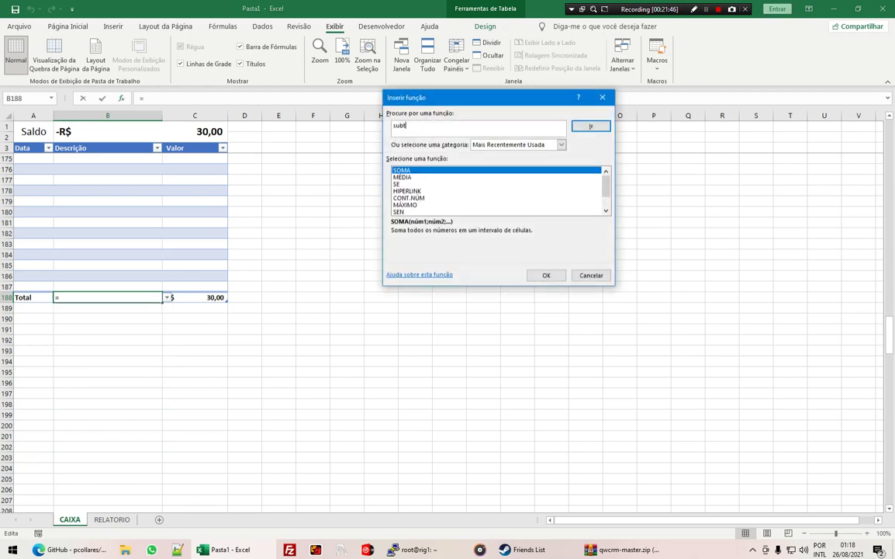
pyautogui.press('Return')
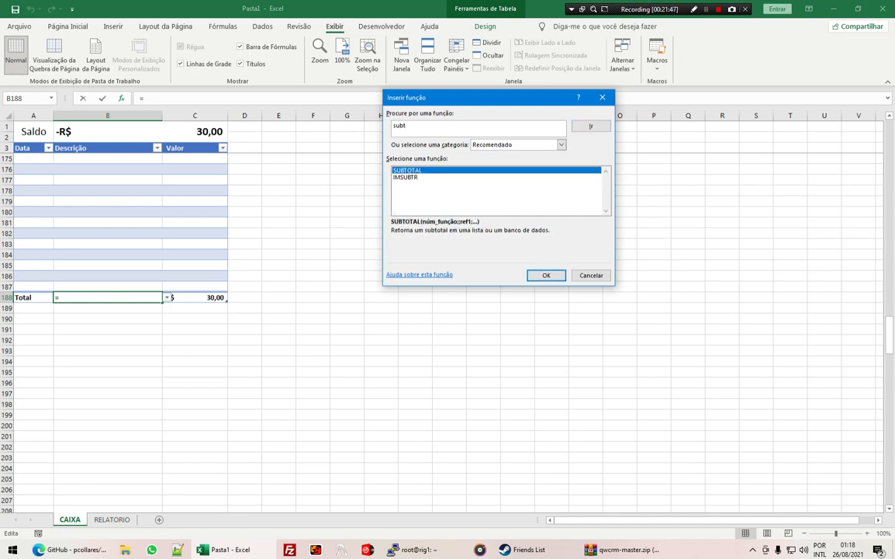
pyautogui.press('Return')
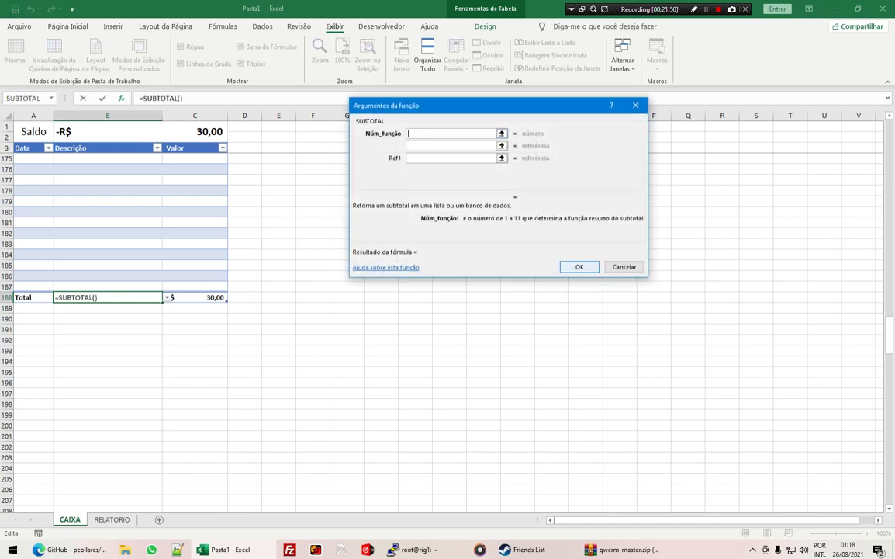
pyautogui.press('Escape')
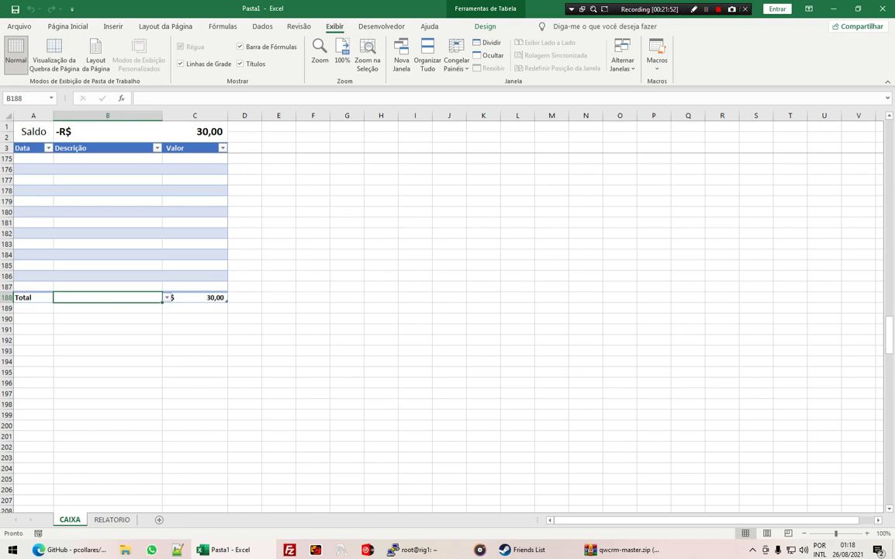
pyautogui.write('=subto')
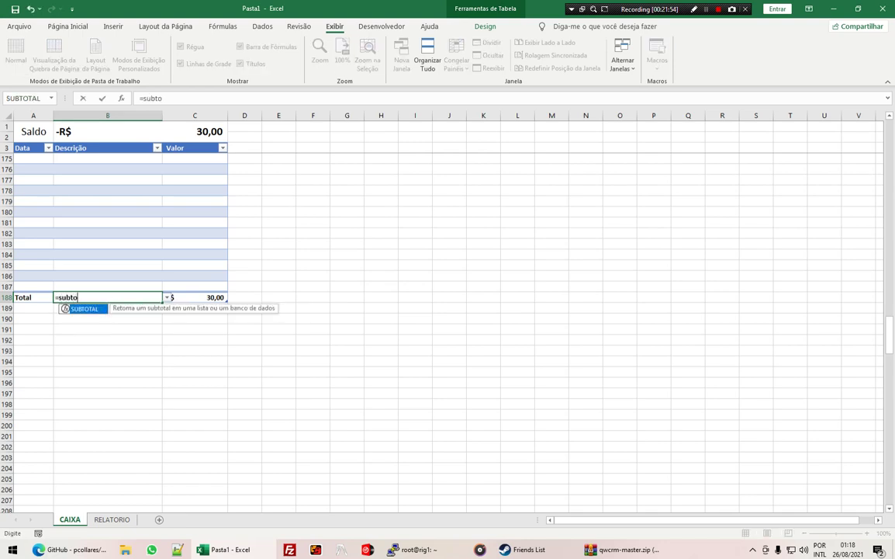
pyautogui.write('tal')
pyautogui.press('Tab')
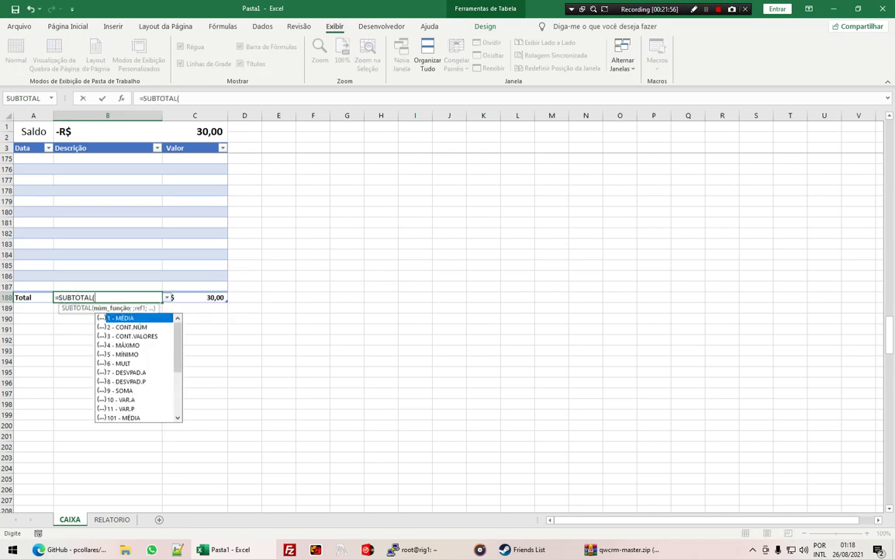
pyautogui.write('103')
pyautogui.scroll(-1, 138, 368)
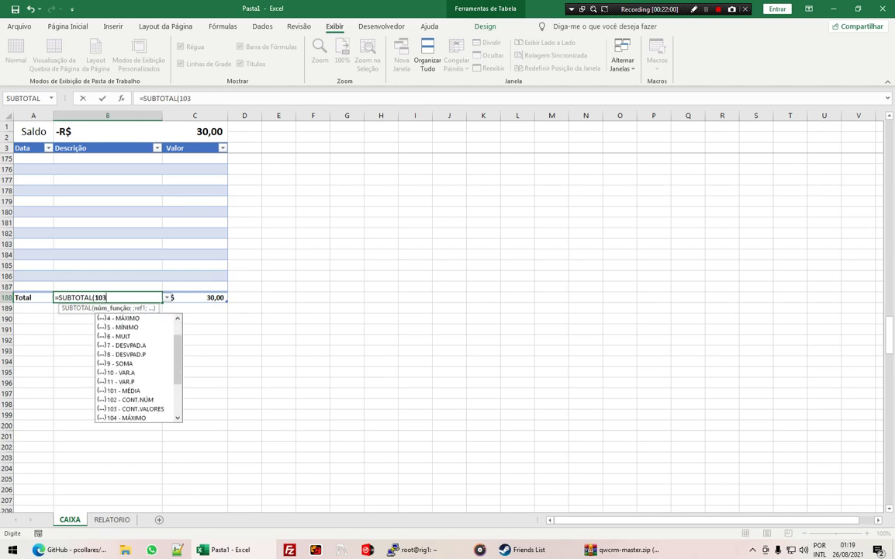
pyautogui.click(135, 409)
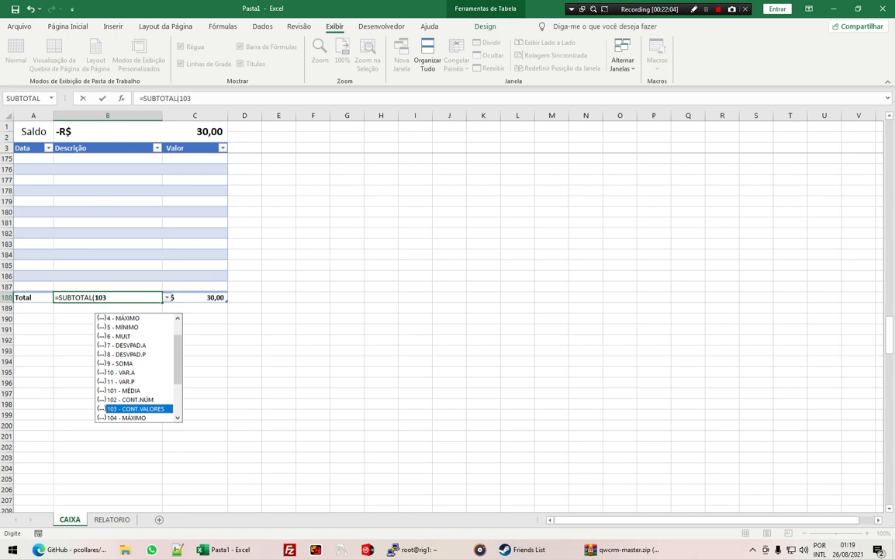
pyautogui.write(';')
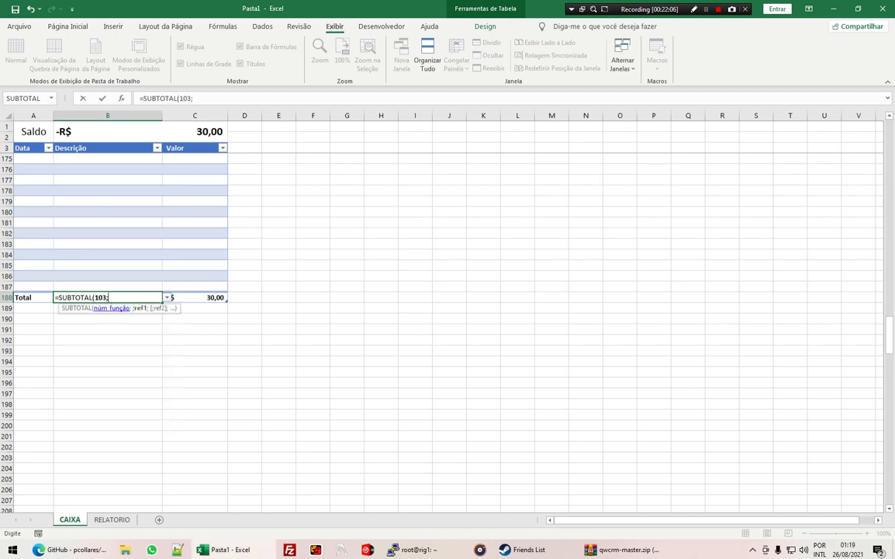
pyautogui.press('Escape')
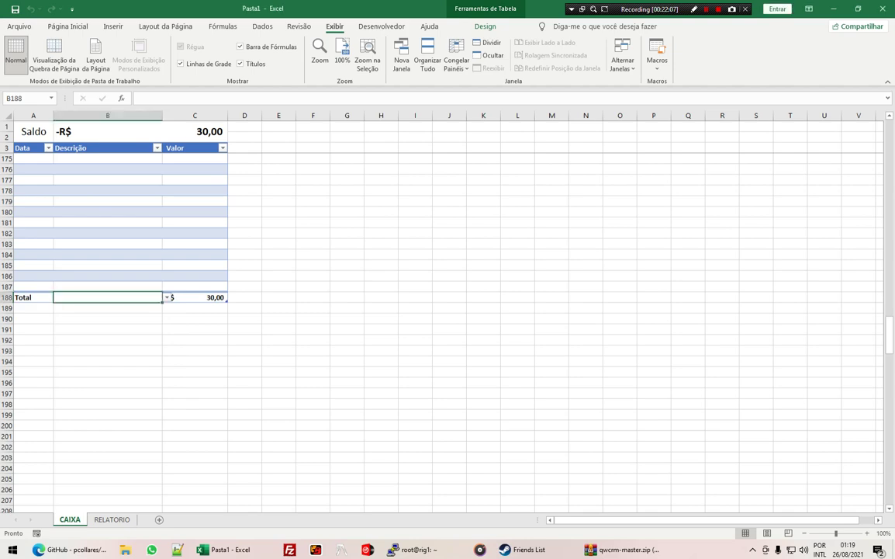
# Step: Enter =SUBTOTAL(103;[Descrição]) in the Total row's Descrição cell
pyautogui.click(107, 345)
pyautogui.click(107, 297)
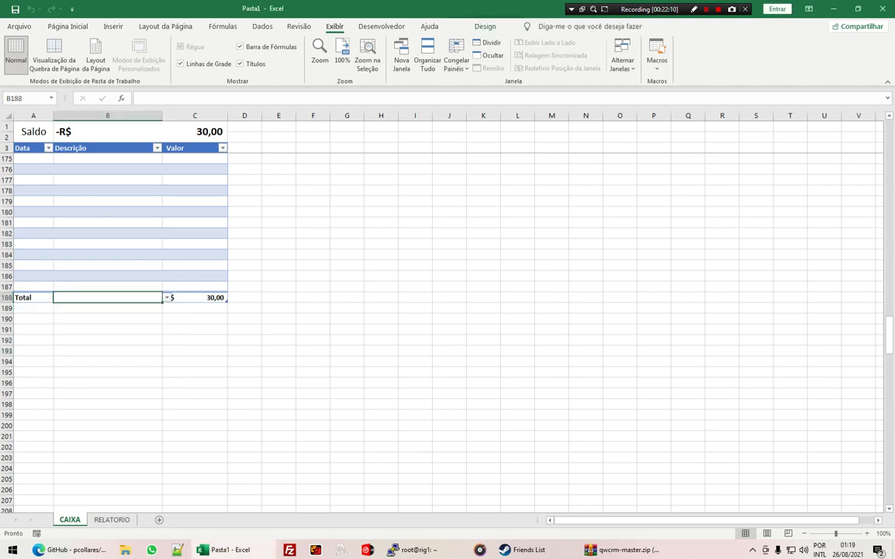
pyautogui.write('=')
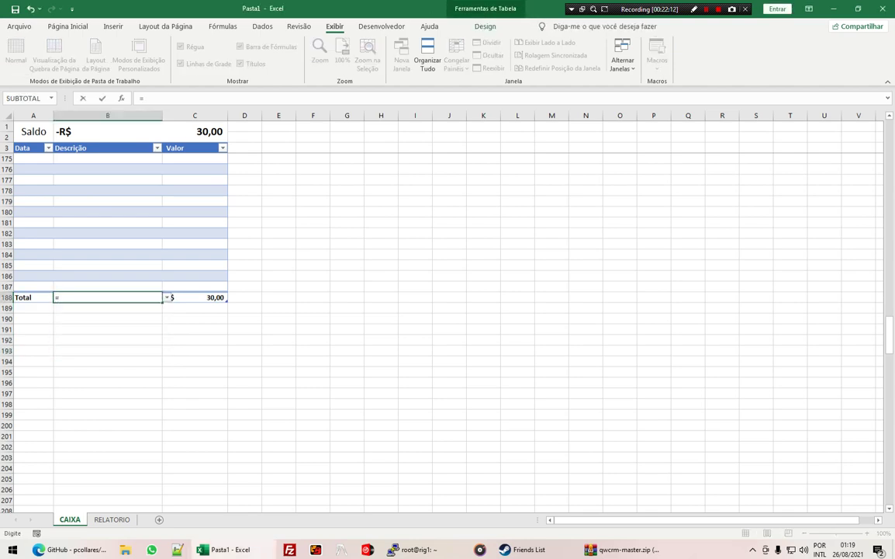
pyautogui.write('subt')
pyautogui.press('Tab')
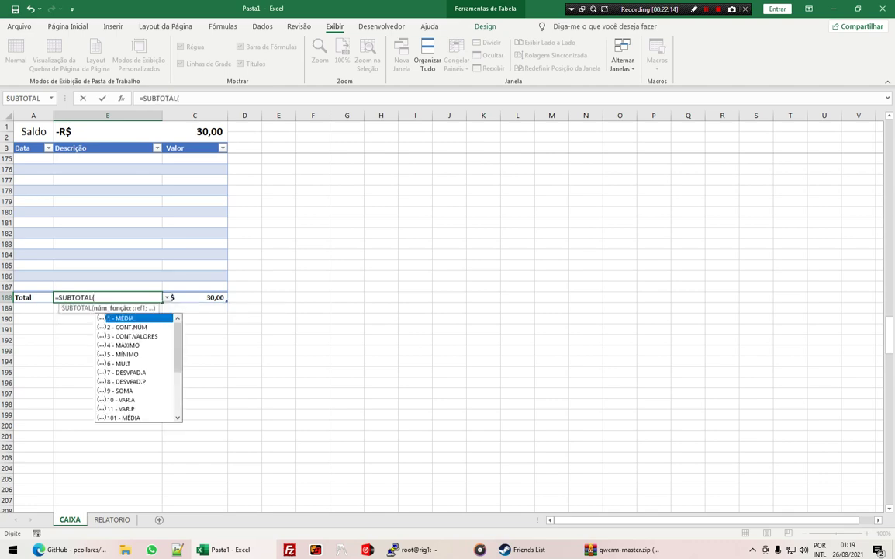
pyautogui.write('103')
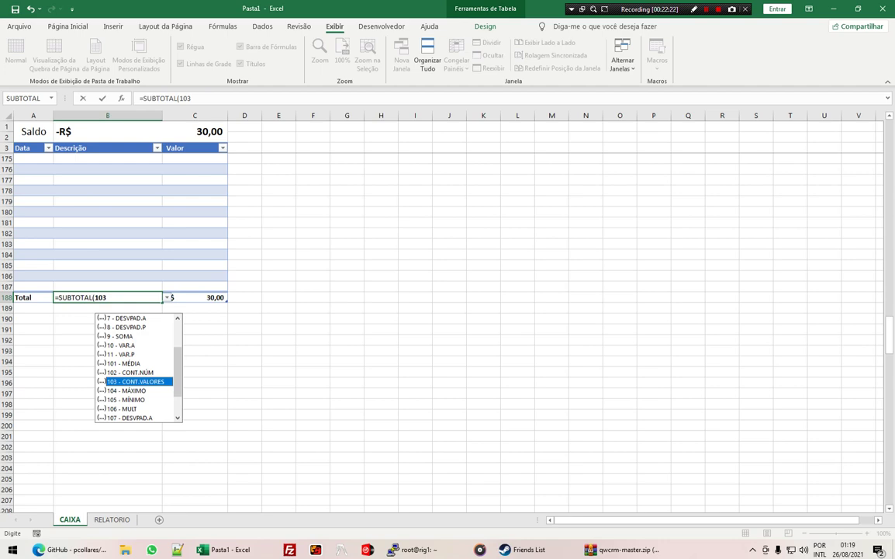
pyautogui.write(';')
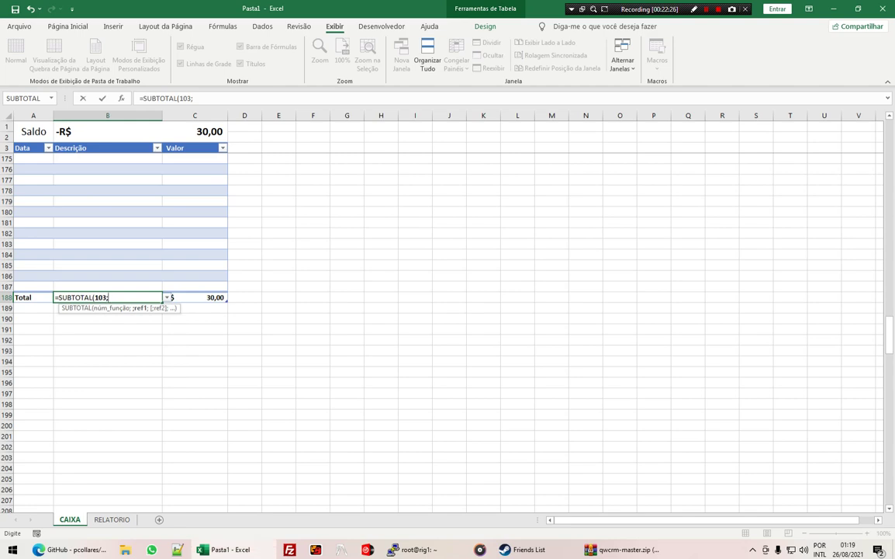
pyautogui.write('[')
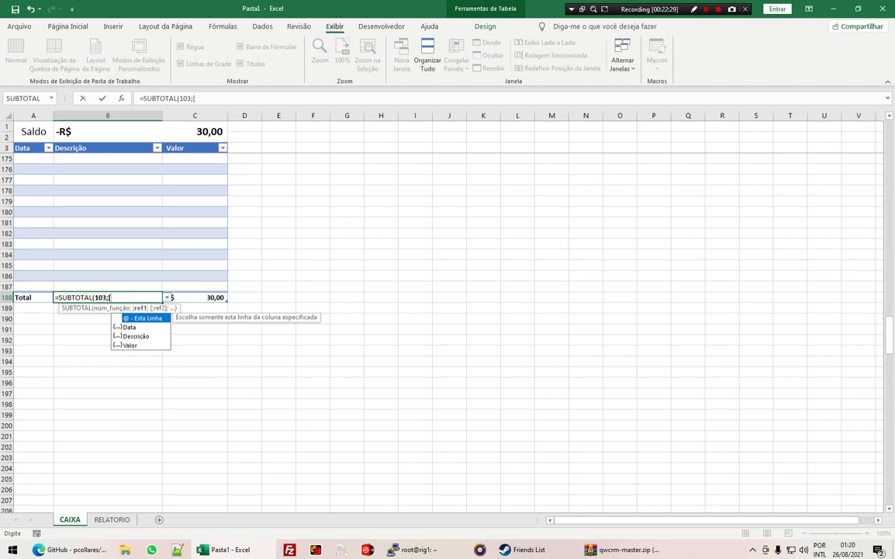
pyautogui.press('Down')
pyautogui.press('Down')
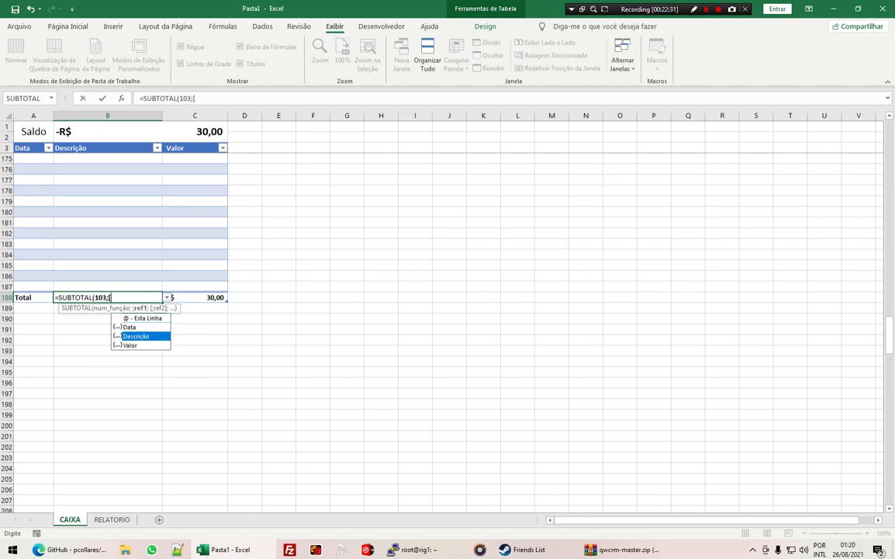
pyautogui.press('Tab')
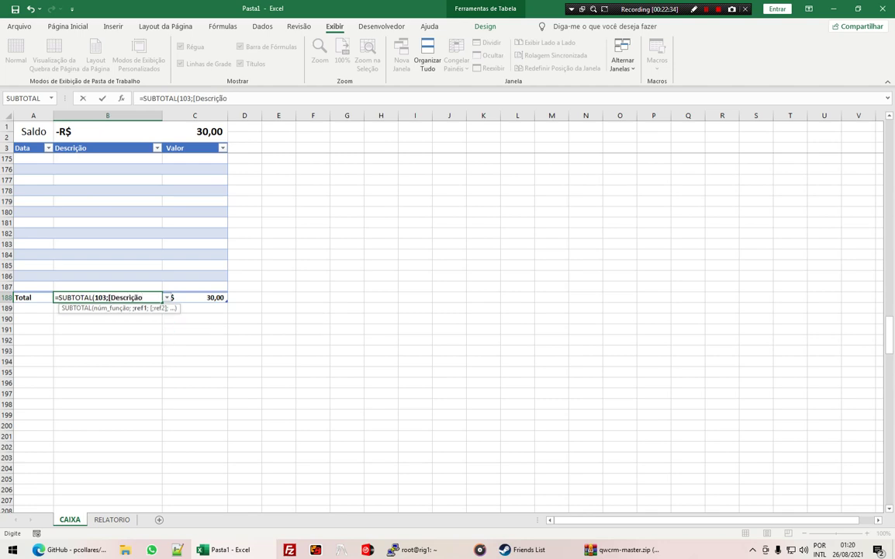
pyautogui.write(']')
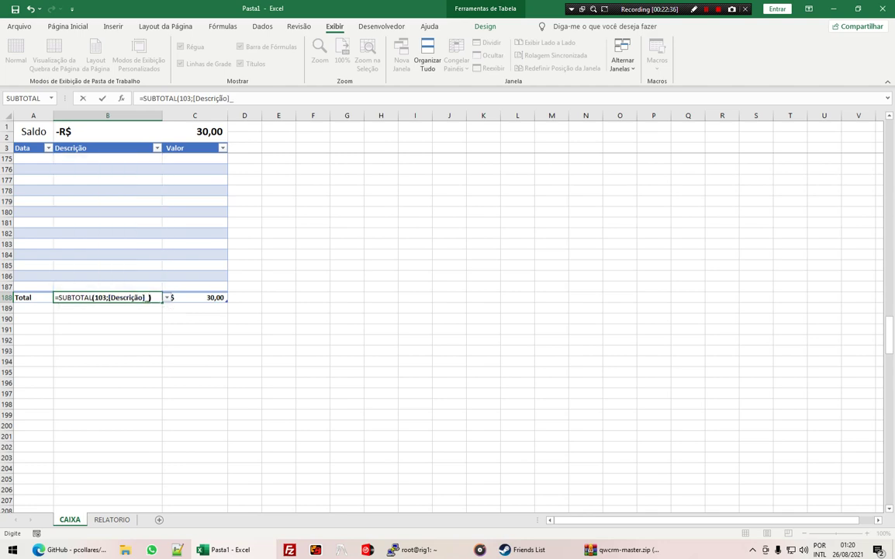
pyautogui.press('Return')
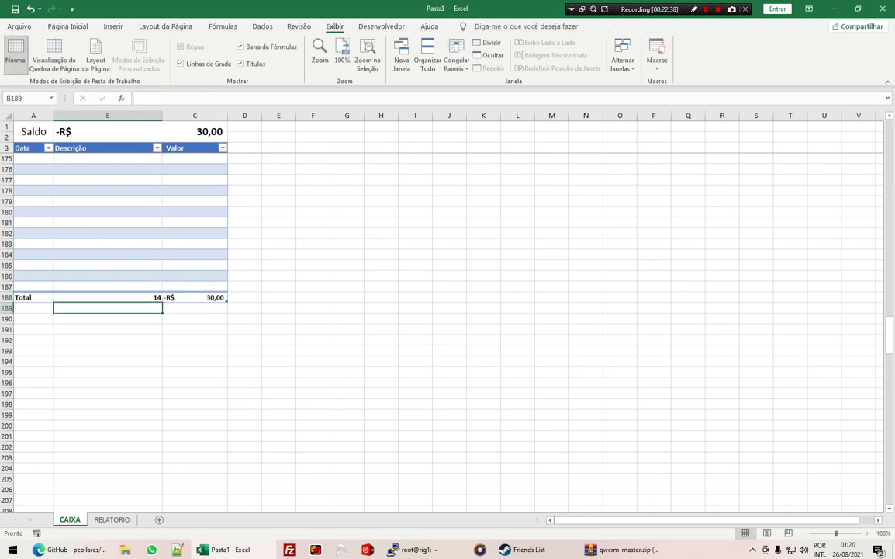
# Step: Prefix the count formula with the label "Movimentações: " so it reads 'Movimentações: 14'
pyautogui.click(107, 298)
pyautogui.scroll(6, 446, 310)
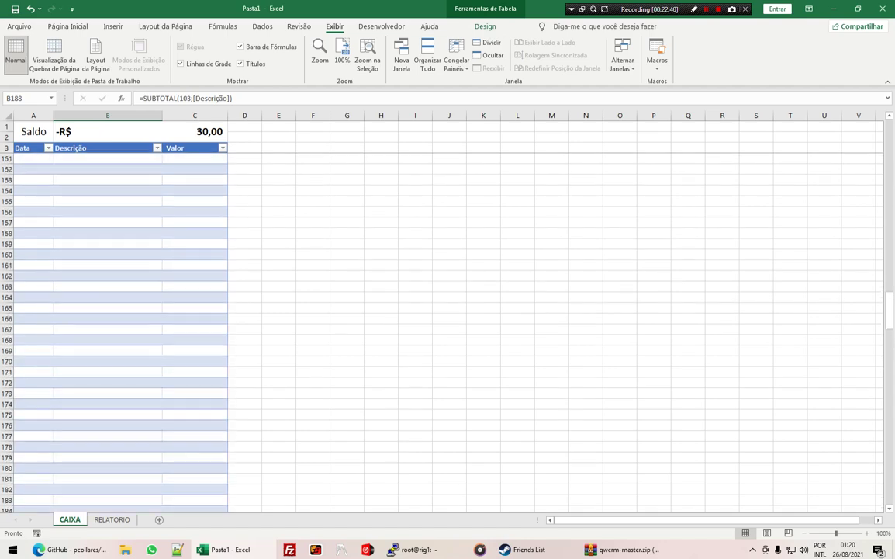
pyautogui.scroll(7, 446, 310)
pyautogui.scroll(-8, 446, 310)
pyautogui.press('F2')
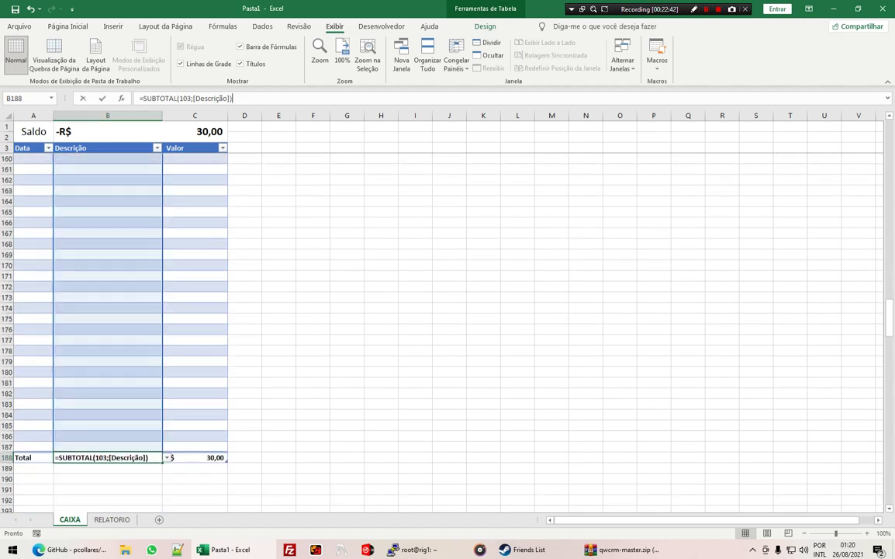
pyautogui.scroll(-1, 446, 310)
pyautogui.press('Escape')
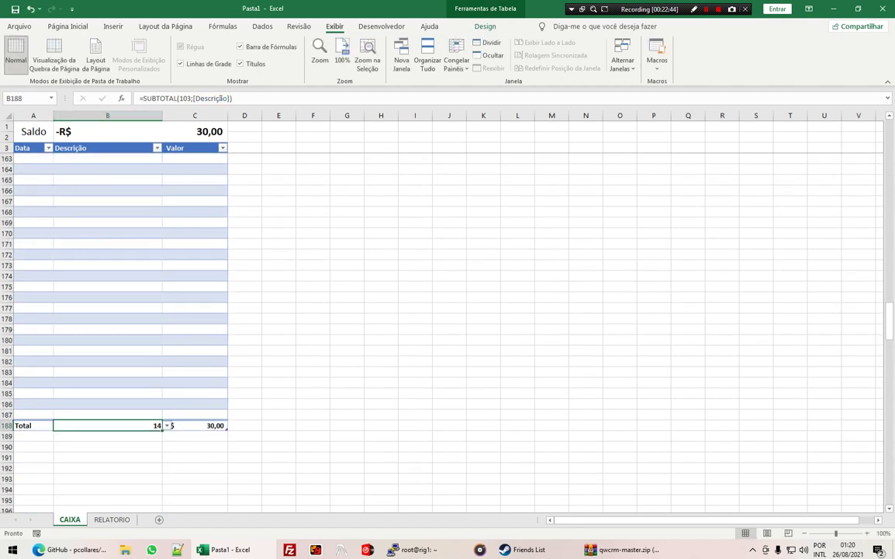
pyautogui.press('F2')
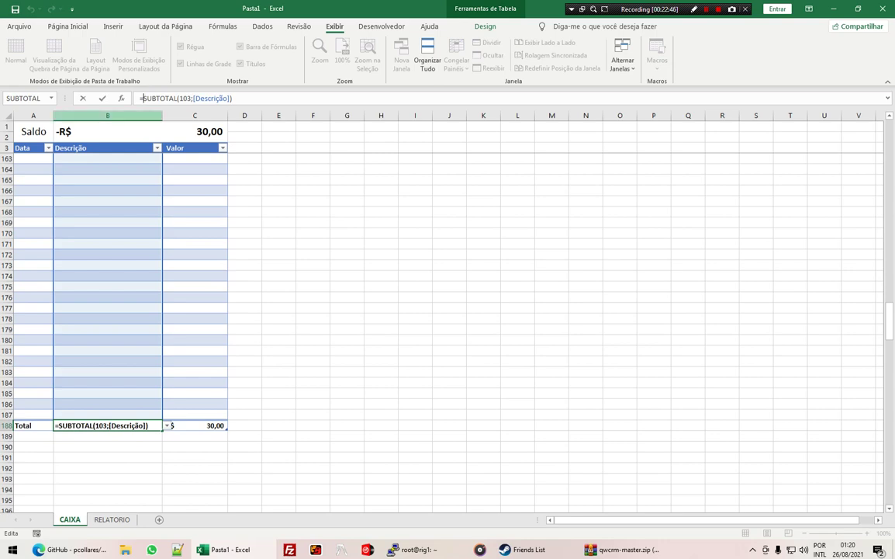
pyautogui.write('""')
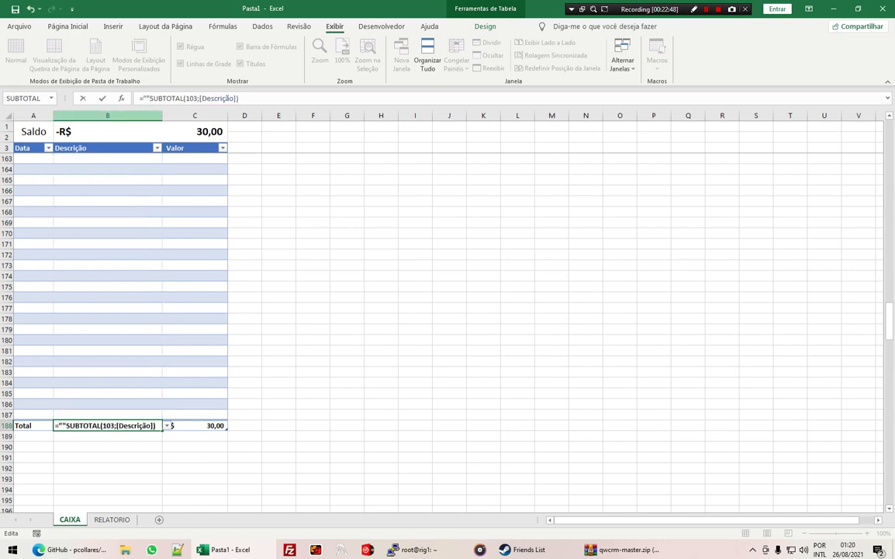
pyautogui.write('Moviment')
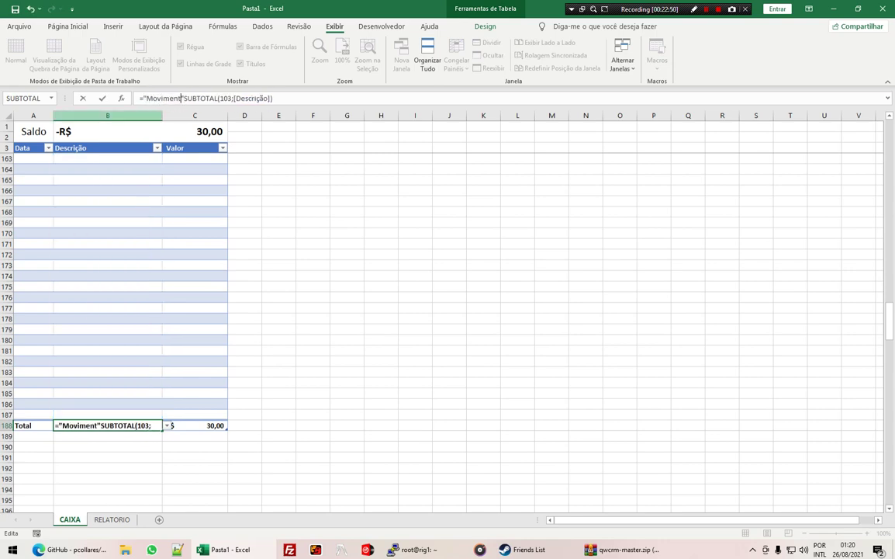
pyautogui.write('ações')
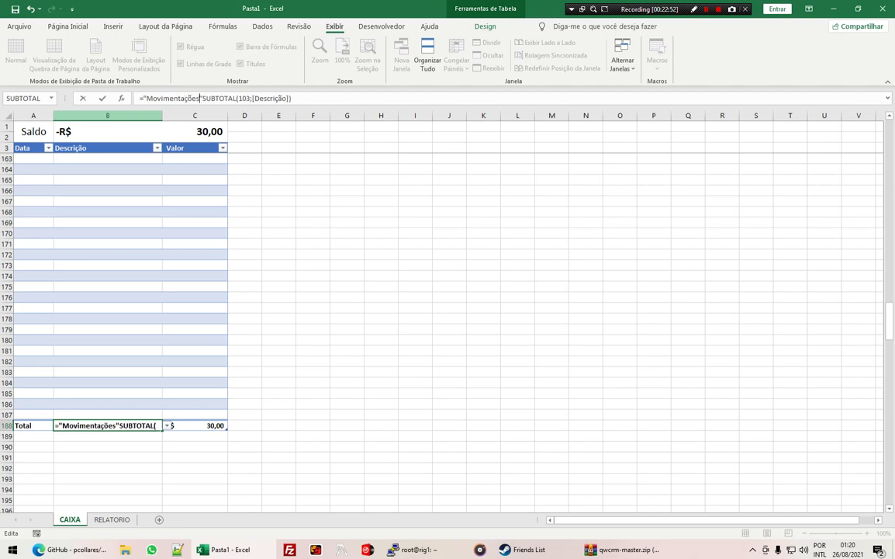
pyautogui.write(':')
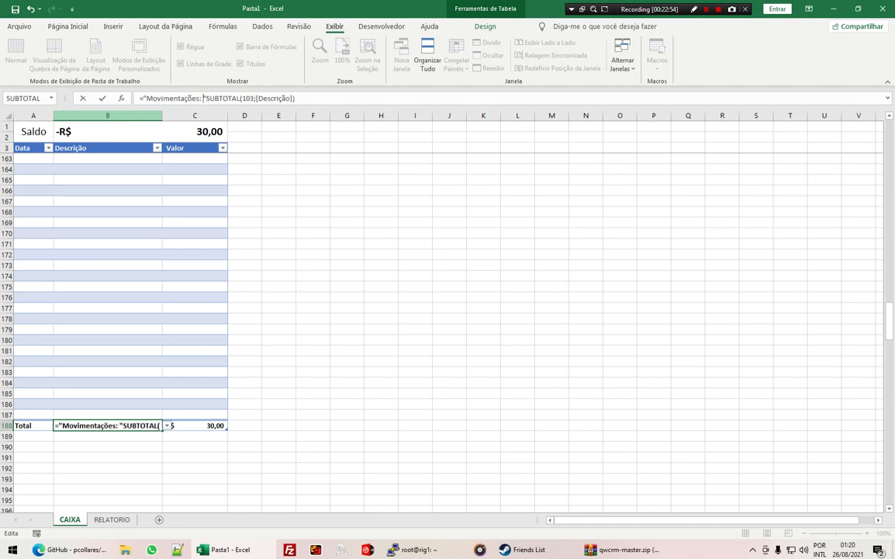
pyautogui.press('Right')
pyautogui.write('&')
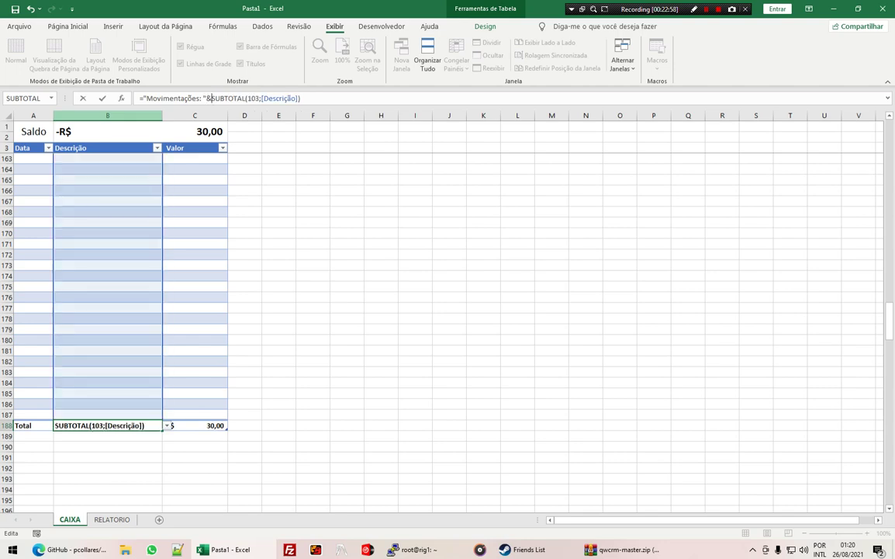
pyautogui.hotkey('ctrl', 'Return')
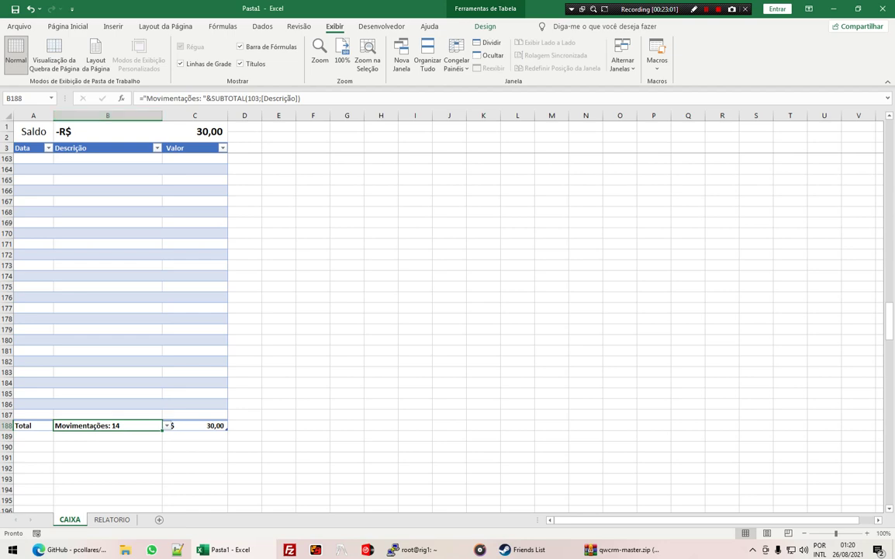
# Step: Verify the count by selecting the description entries B4:B17
pyautogui.scroll(2, 442, 310)
pyautogui.scroll(5, 442, 311)
pyautogui.scroll(5, 443, 310)
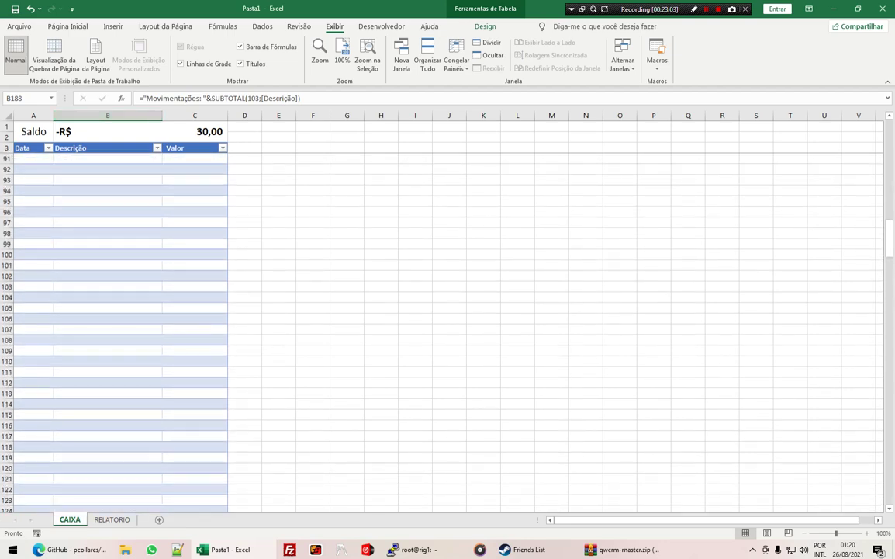
pyautogui.scroll(10, 443, 310)
pyautogui.scroll(20, 443, 310)
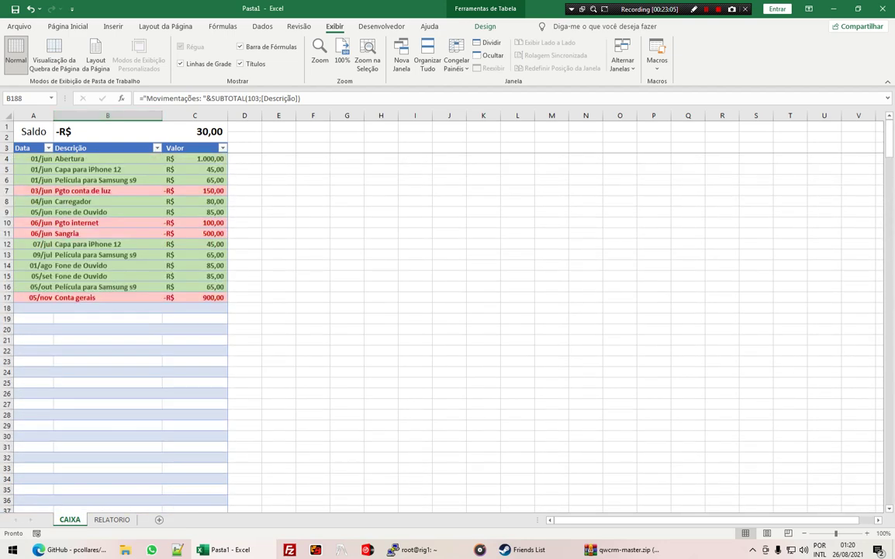
pyautogui.hotkey('ctrl', 'Up')
pyautogui.hotkey('ctrl', 'shift', 'Up')
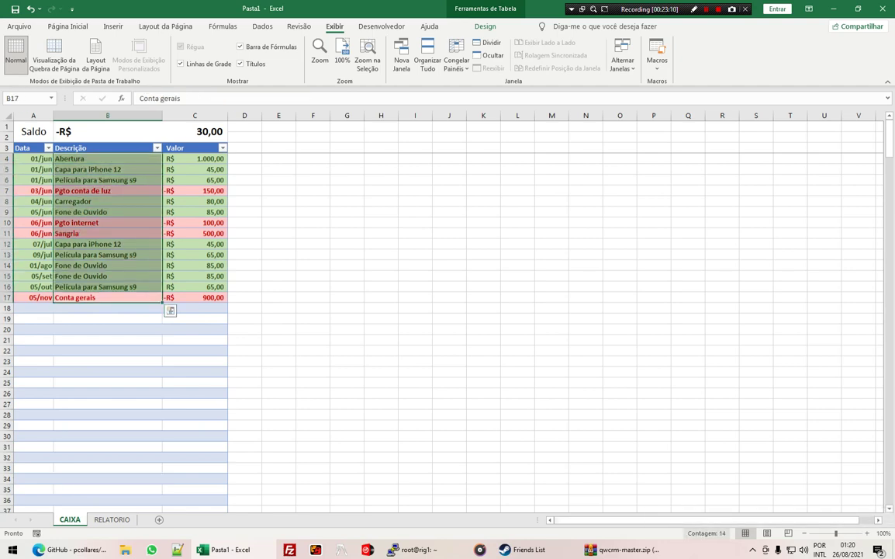
# Step: Browse the pivot table style gallery and close it without changing the style
pyautogui.click(107, 361)
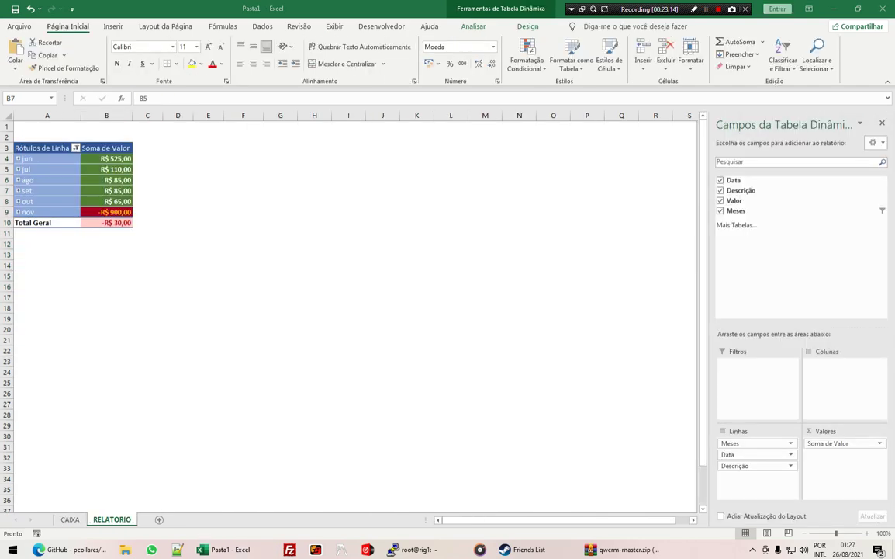
pyautogui.click(527, 27)
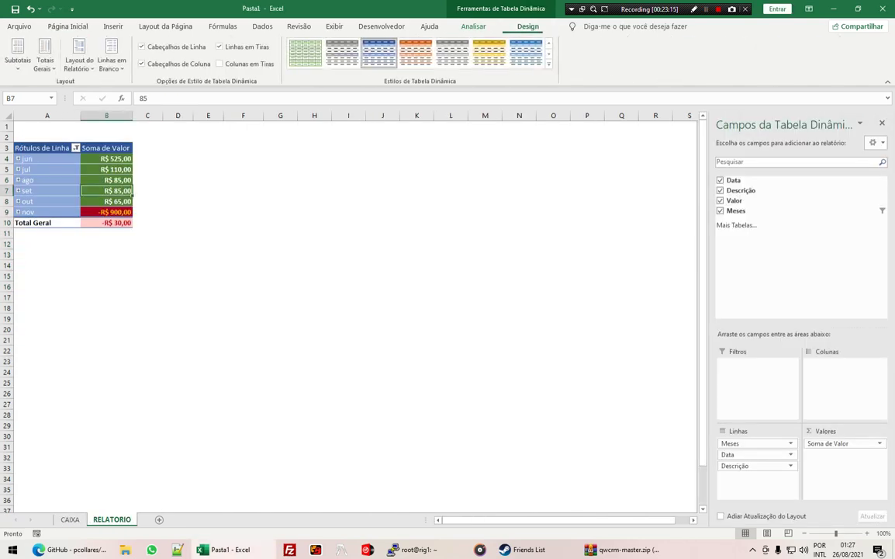
pyautogui.click(549, 64)
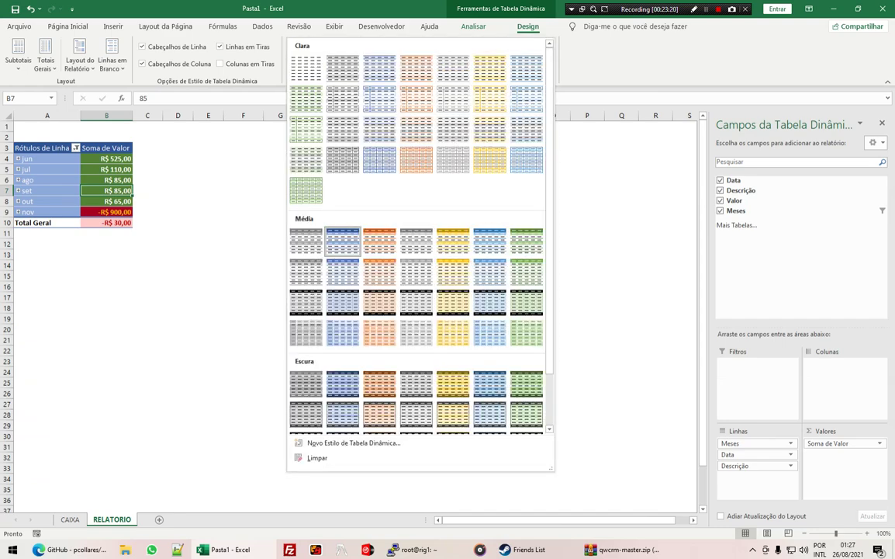
pyautogui.press('Escape')
# Step: Apply Expandir Todo o Campo from the jun label and review the expanded June dates
pyautogui.rightClick(17, 158)
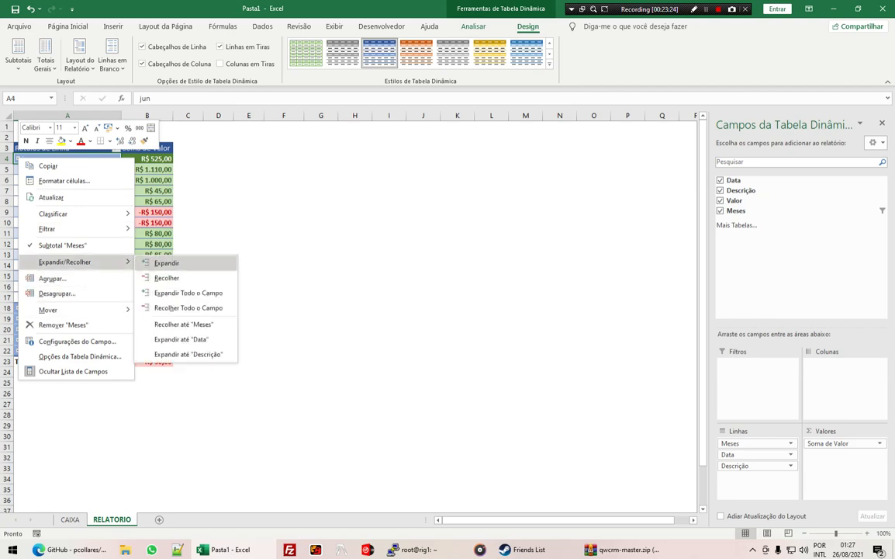
pyautogui.click(178, 299)
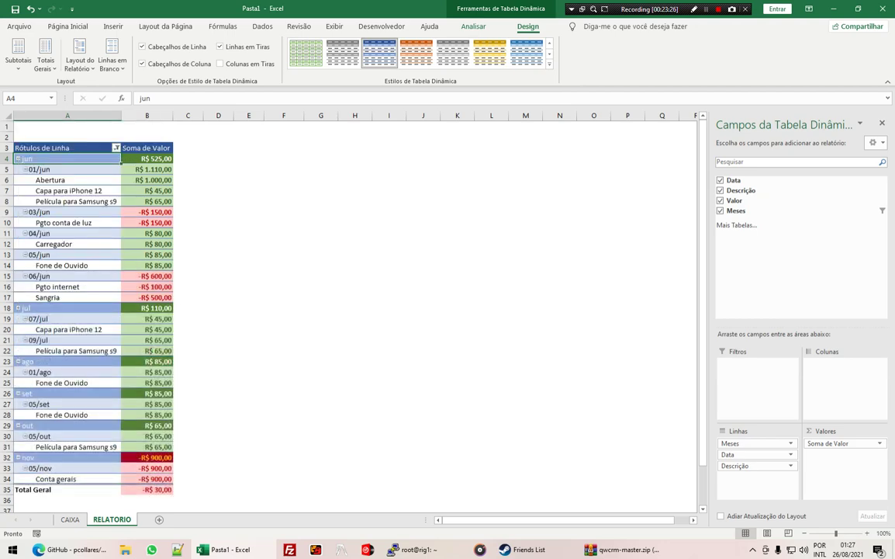
pyautogui.click(47, 170)
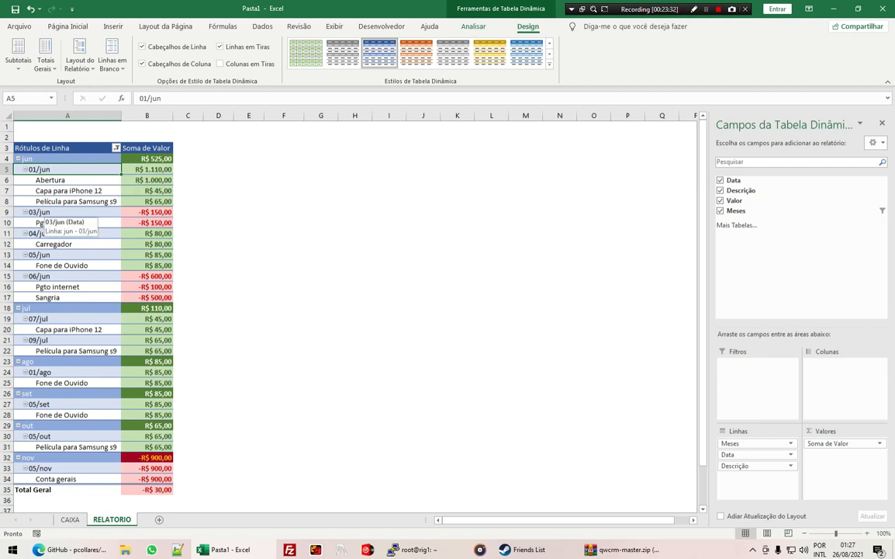
pyautogui.click(39, 212)
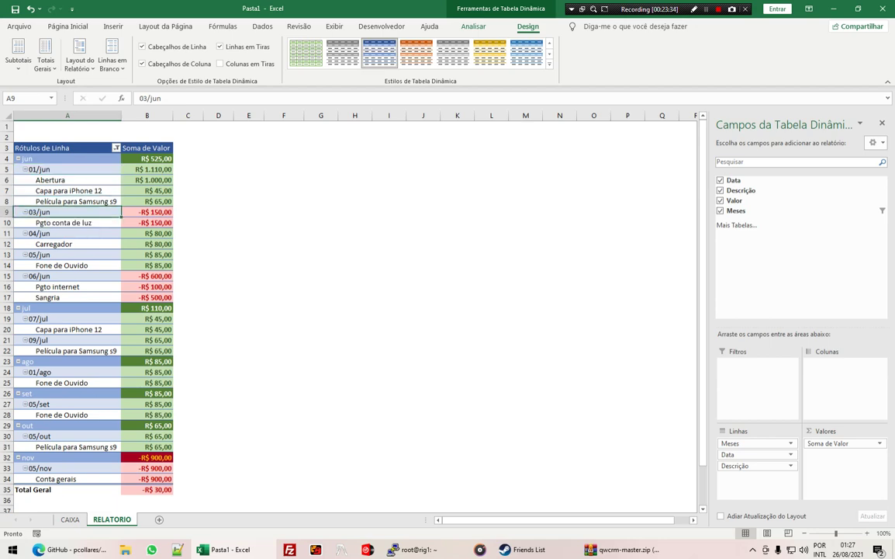
pyautogui.click(39, 233)
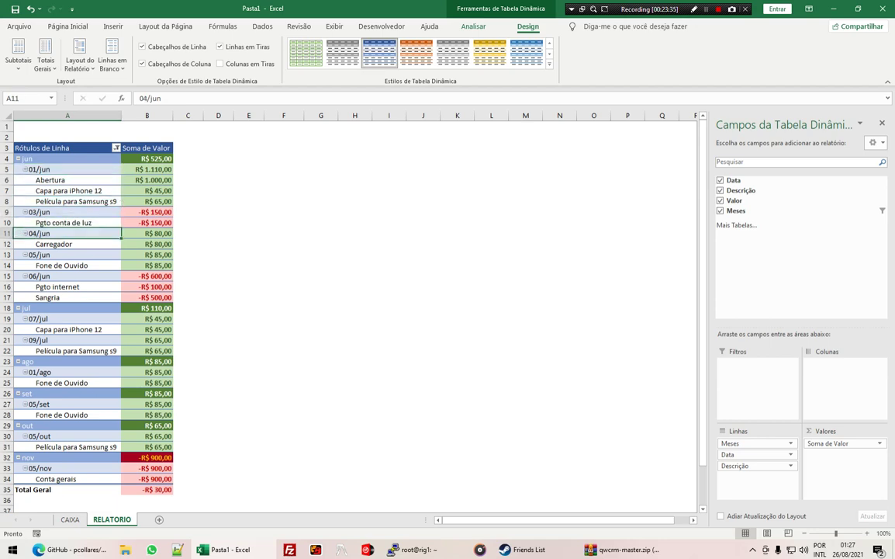
pyautogui.scroll(-1, 77, 233)
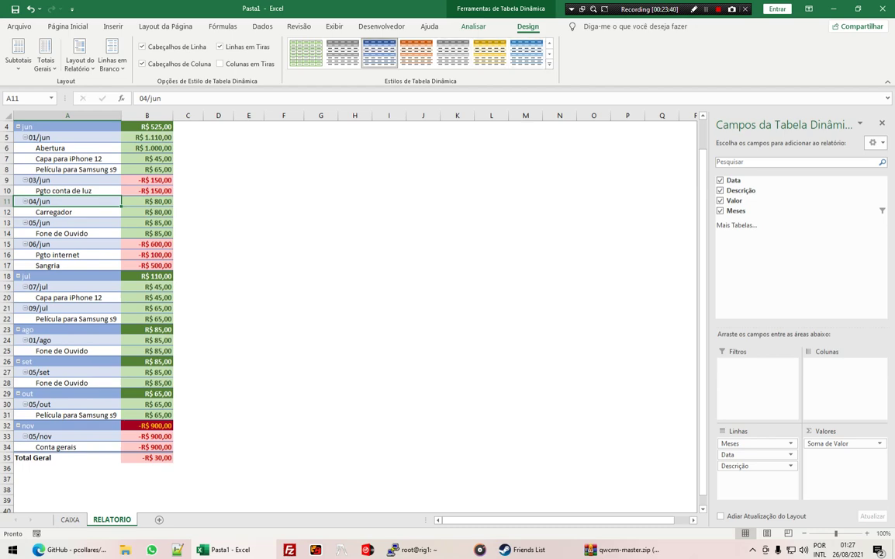
# Step: Apply a dark blue pivot style, then switch back to the light blue one
pyautogui.click(550, 64)
pyautogui.scroll(-2, 310, 116)
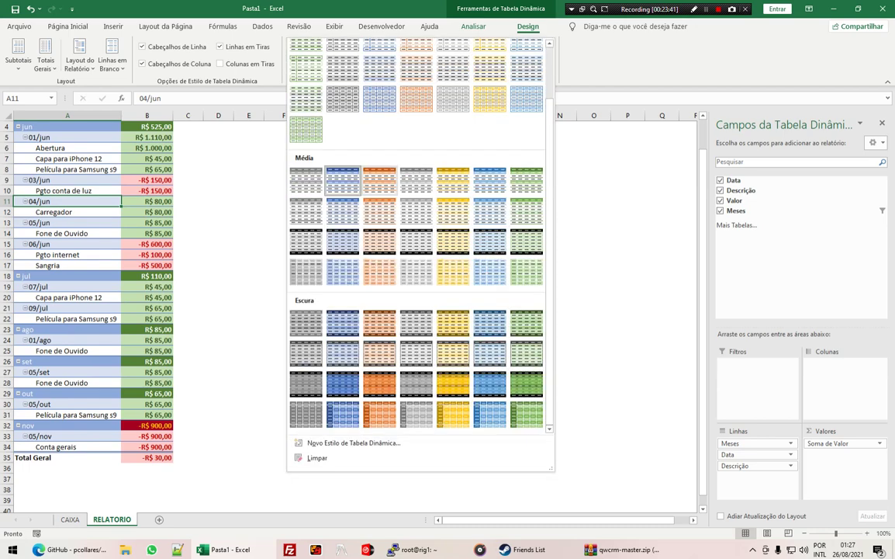
pyautogui.click(490, 413)
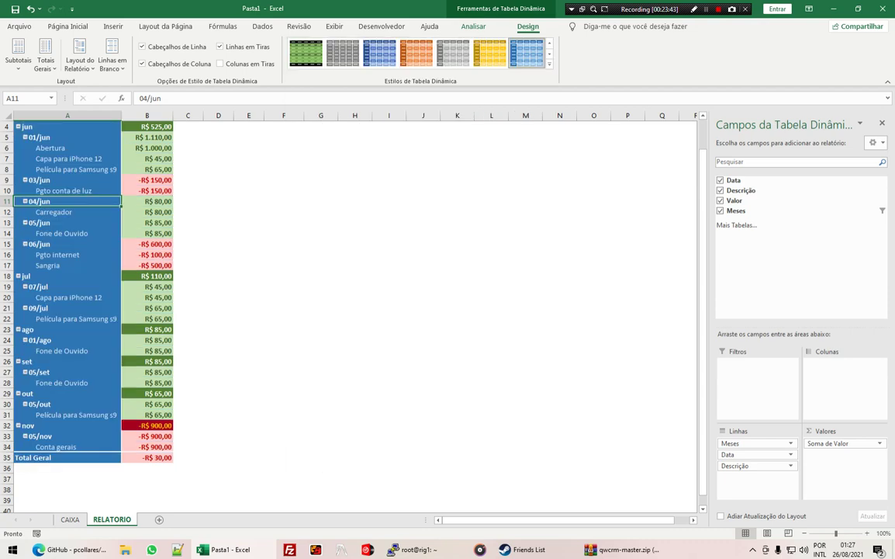
pyautogui.click(549, 64)
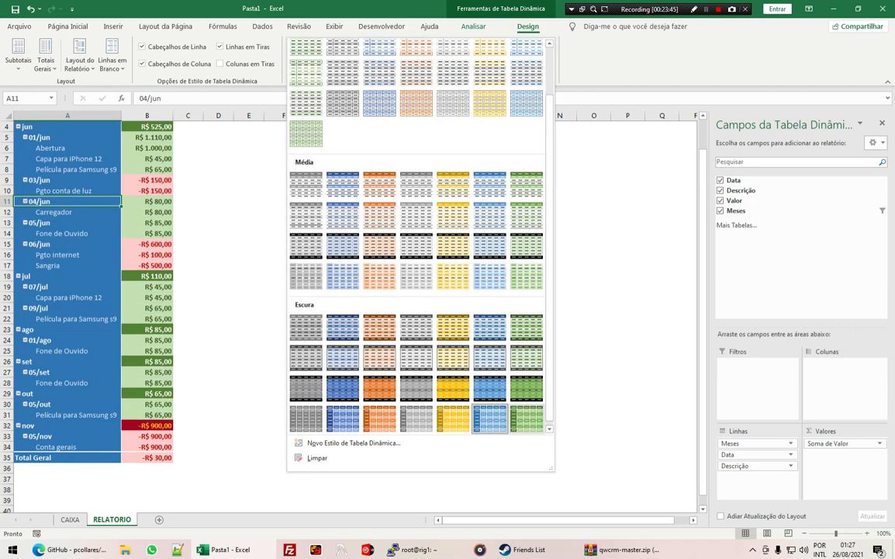
pyautogui.scroll(5, 419, 233)
pyautogui.click(379, 125)
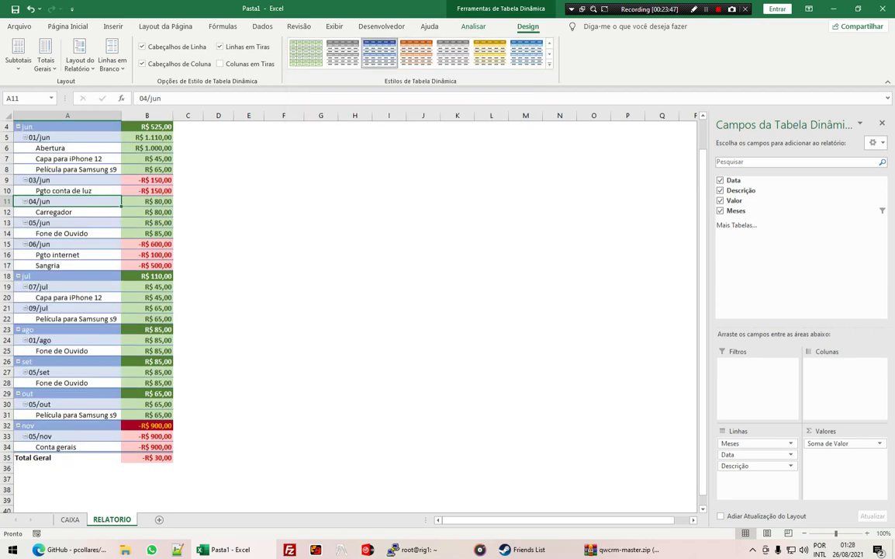
pyautogui.scroll(1, 349, 311)
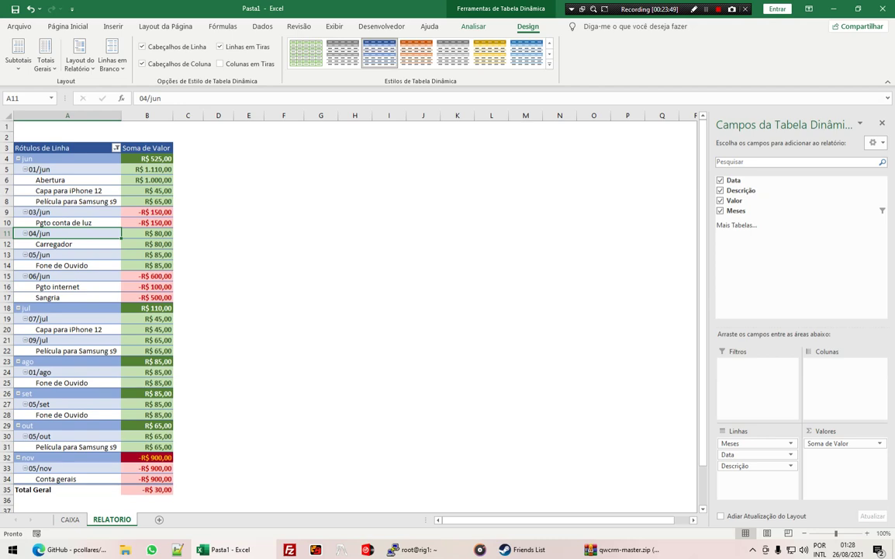
# Step: Select the ago rows and items, bringing up the Analisar tab commands
pyautogui.click(67, 361)
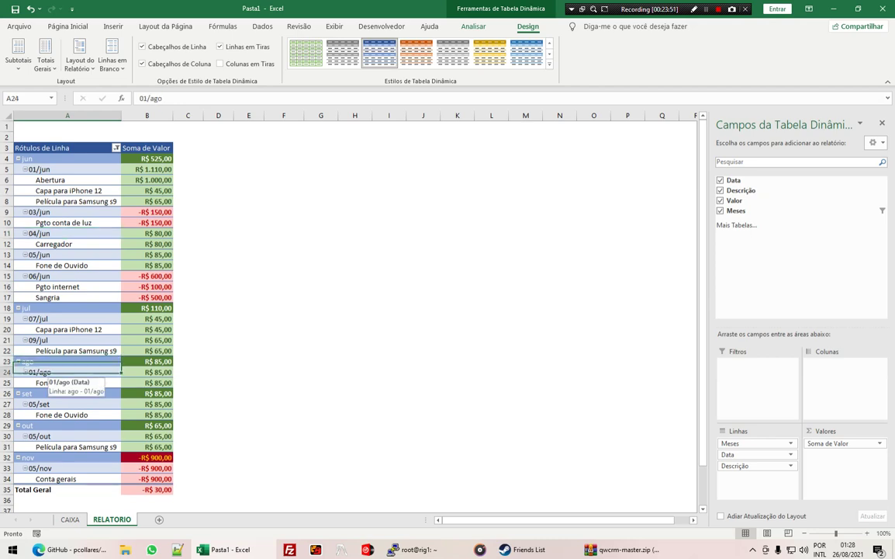
pyautogui.click(54, 372)
pyautogui.click(62, 383)
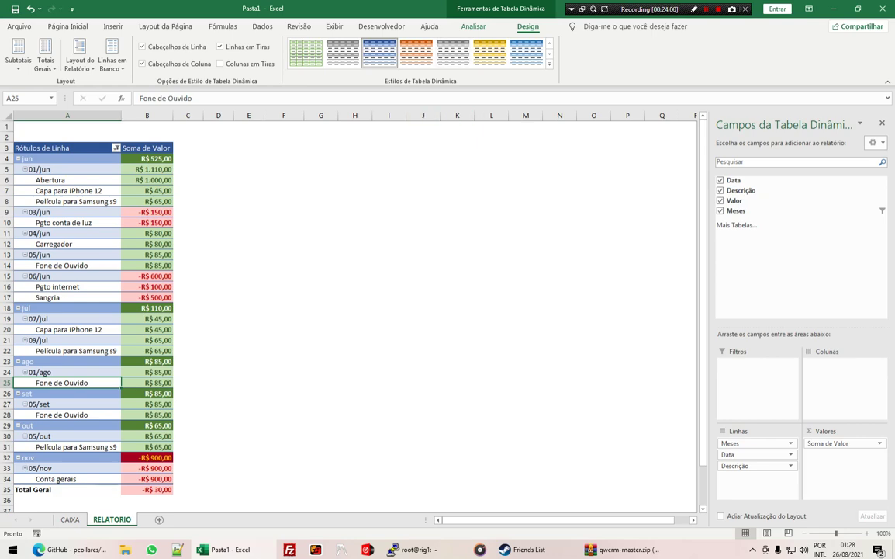
pyautogui.click(473, 25)
pyautogui.click(67, 201)
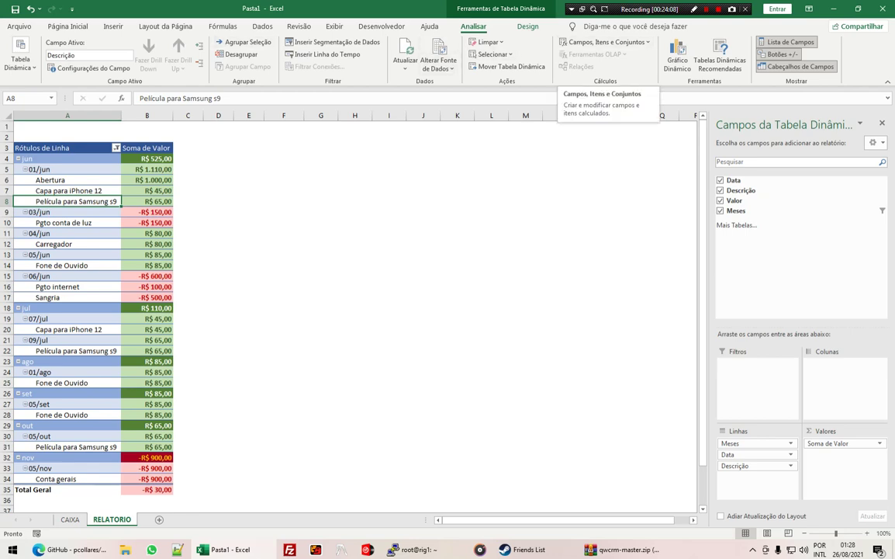
# Step: Insert a Data timeline, move it beside the pivot and widen it to show all months
pyautogui.click(322, 54)
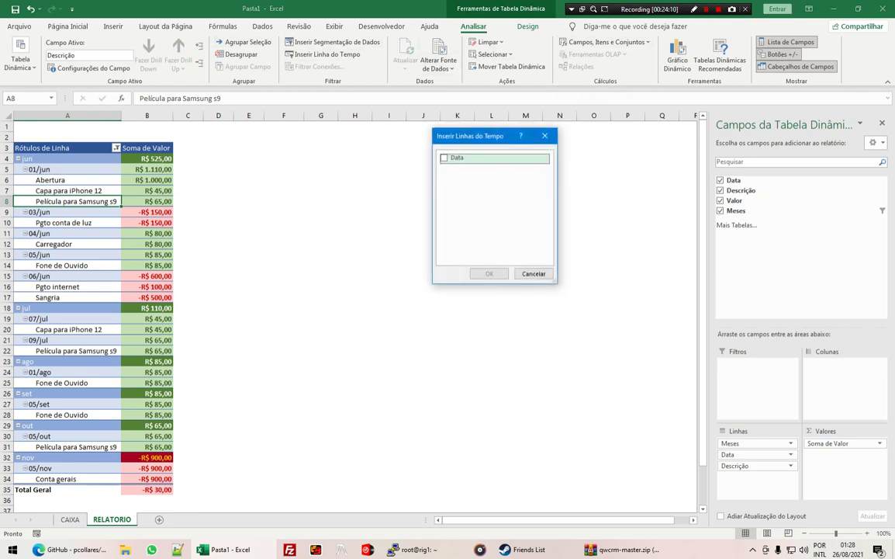
pyautogui.click(444, 157)
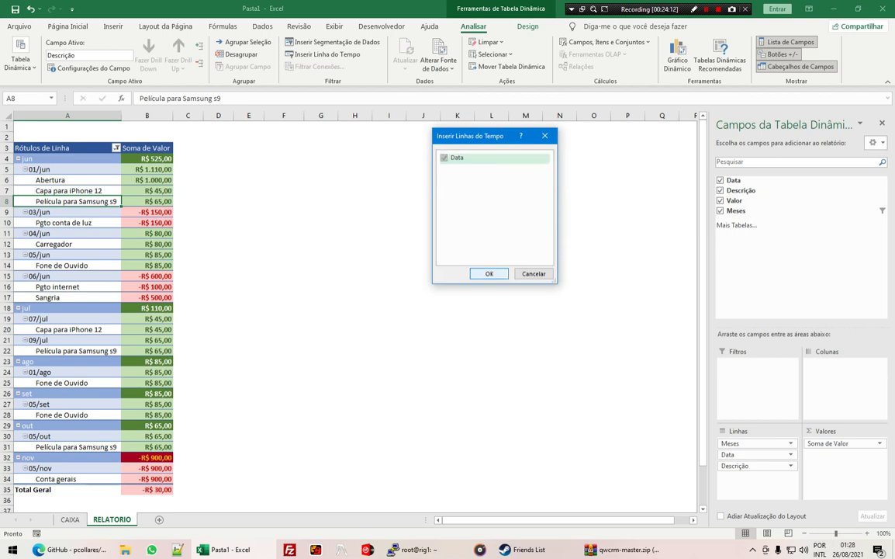
pyautogui.click(489, 273)
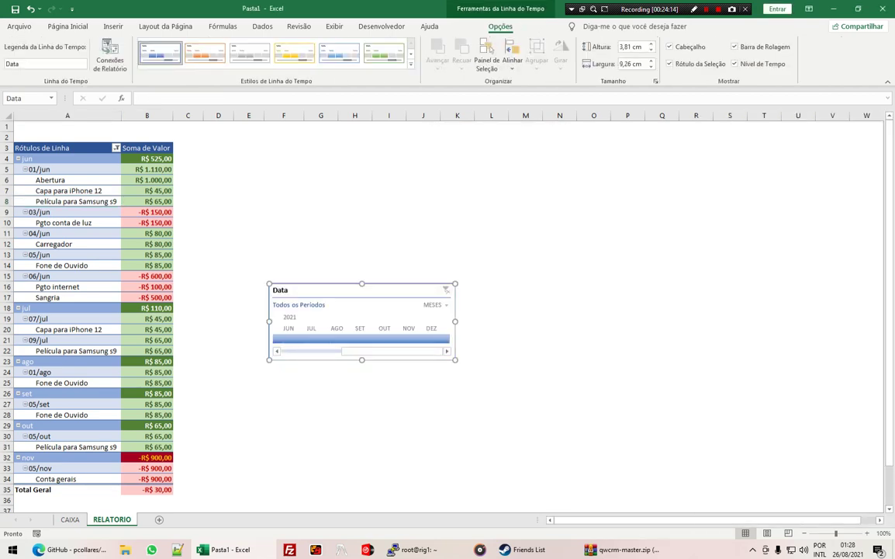
pyautogui.moveTo(357, 294); pyautogui.dragTo(361, 189)
pyautogui.moveTo(459, 217); pyautogui.dragTo(749, 217)
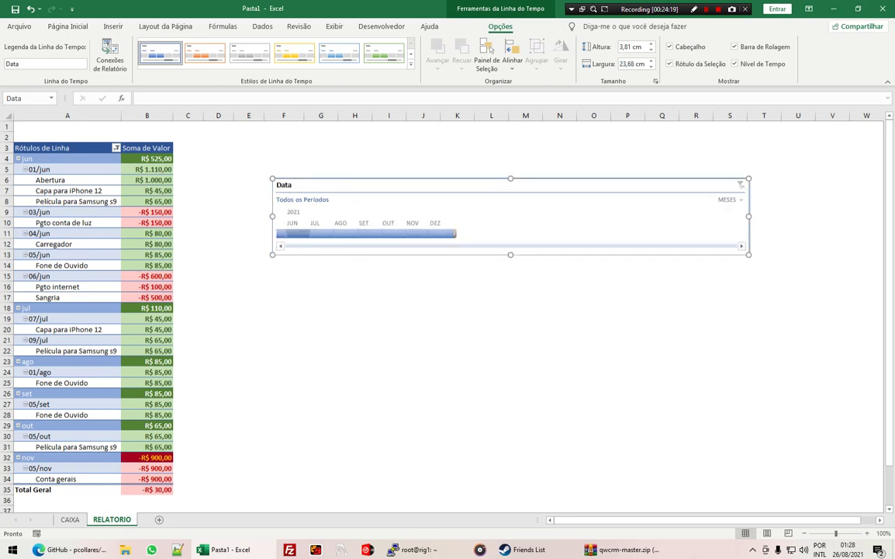
# Step: Filter the timeline to June 2021, then June–August, then clear the filter
pyautogui.click(299, 234)
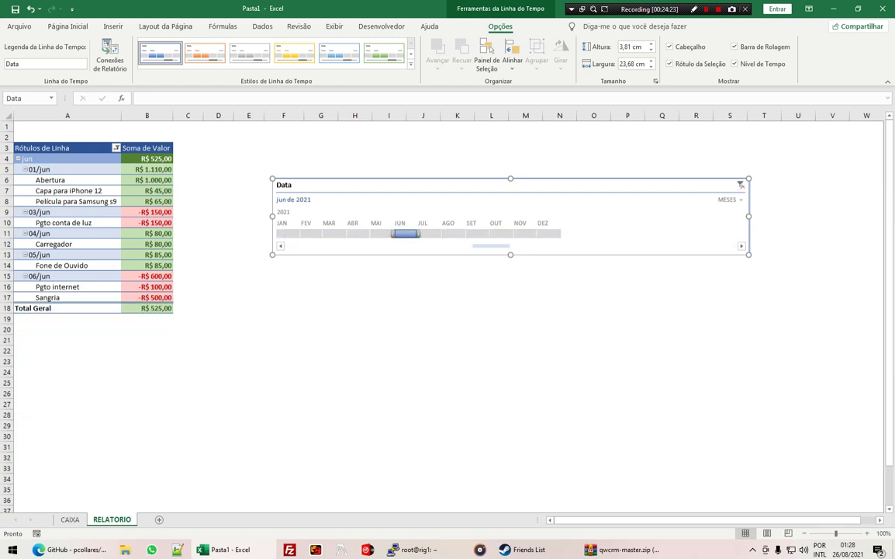
pyautogui.moveTo(420, 234); pyautogui.dragTo(468, 234)
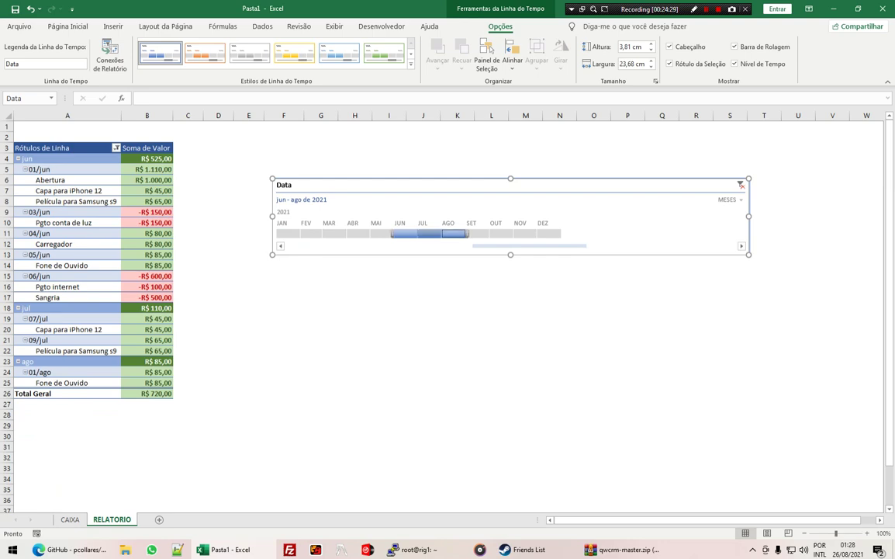
pyautogui.moveTo(430, 233)
pyautogui.mouseDown()
pyautogui.moveTo(516, 233)
pyautogui.moveTo(371, 234)
pyautogui.mouseUp()
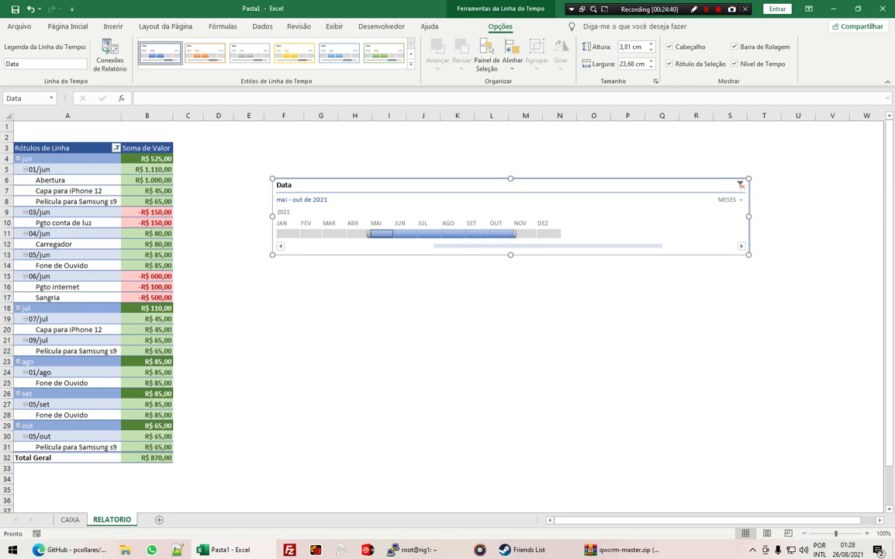
pyautogui.click(741, 184)
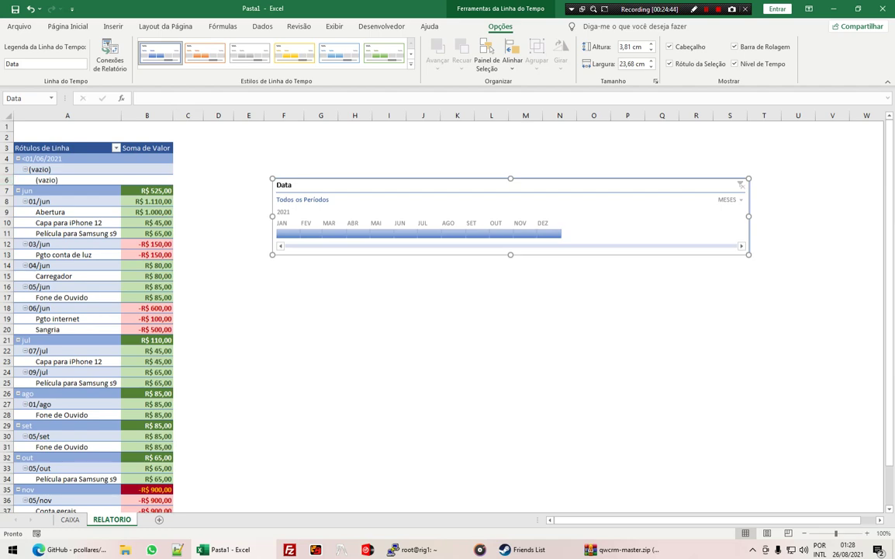
# Step: Exclude <01/06/2021 and >06/11/2021 from the Rótulos de Linha filter so the pivot starts at jun
pyautogui.click(39, 158)
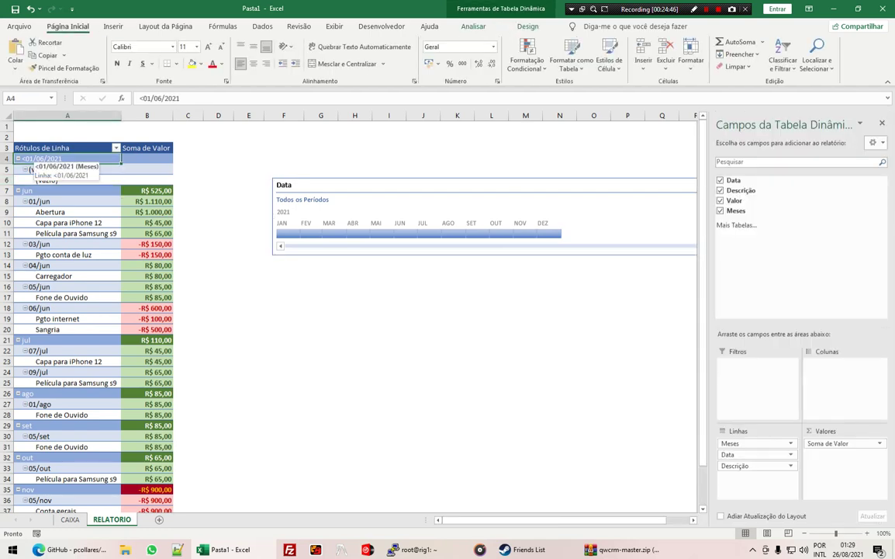
pyautogui.scroll(-2, 47, 163)
pyautogui.scroll(-5, 47, 163)
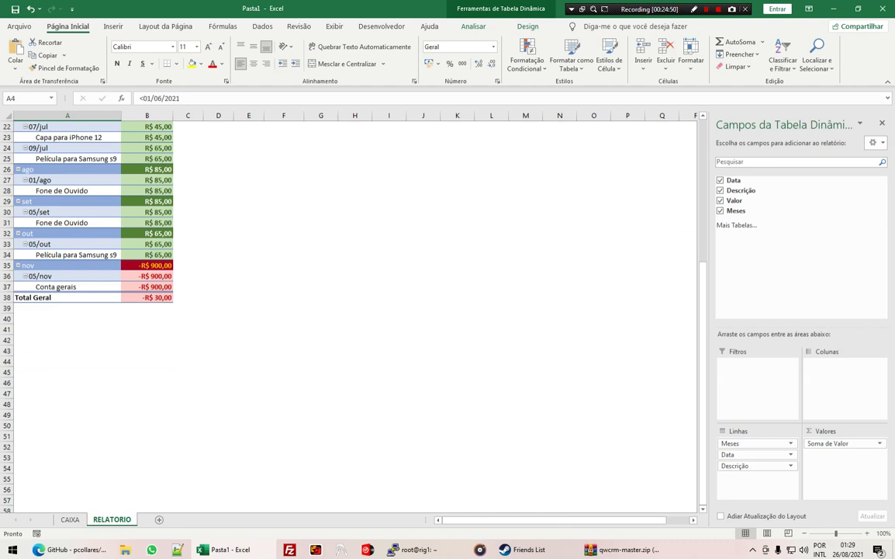
pyautogui.click(39, 275)
pyautogui.scroll(7, 39, 275)
pyautogui.press('Up')
pyautogui.press('Up')
pyautogui.press('Up')
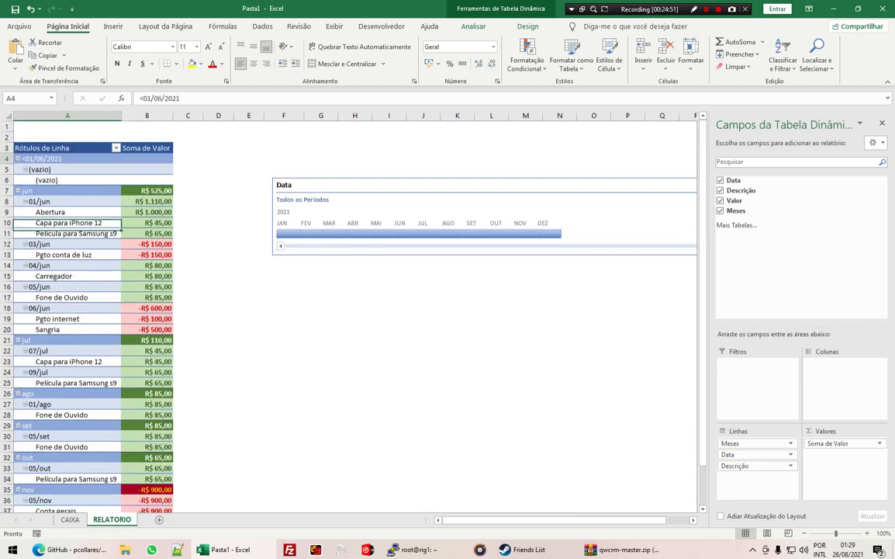
pyautogui.press('Up')
pyautogui.press('Up')
pyautogui.press('Up')
pyautogui.hotkey('alt', 'Down')
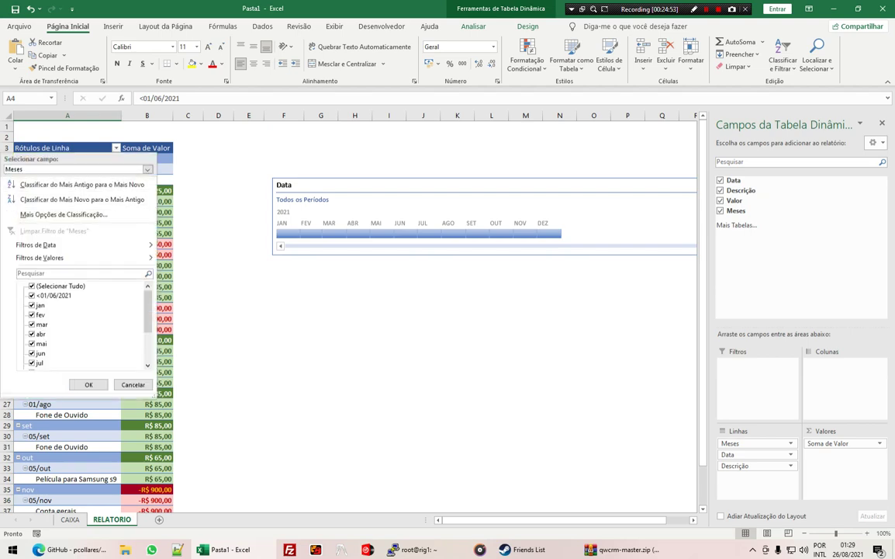
pyautogui.scroll(-2, 86, 325)
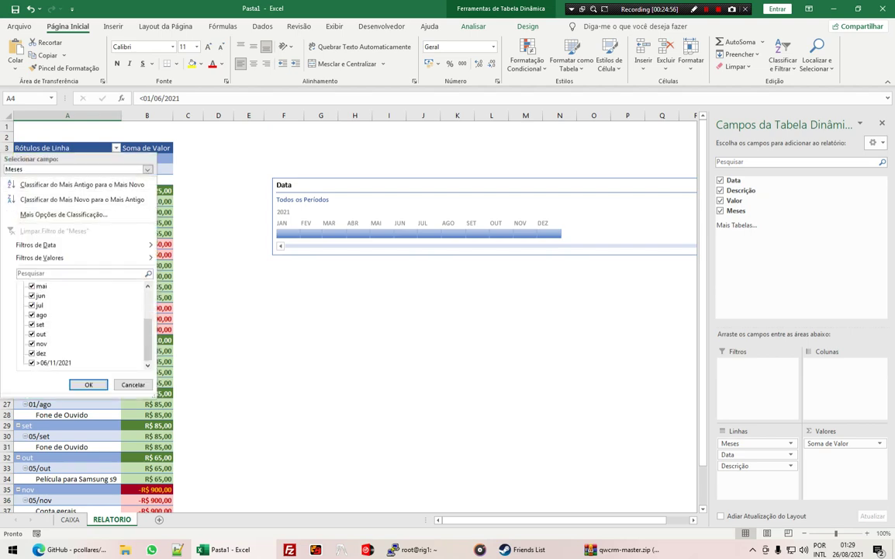
pyautogui.press('End')
pyautogui.press('space')
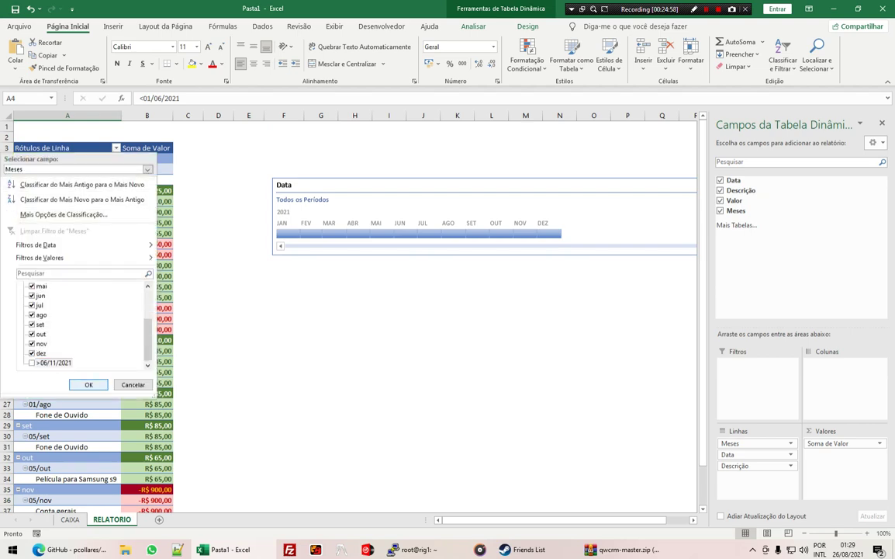
pyautogui.press('Return')
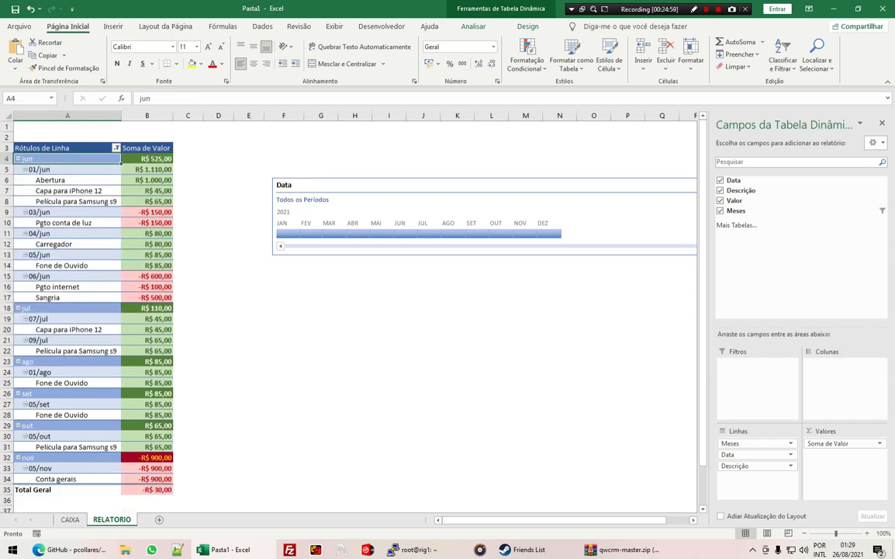